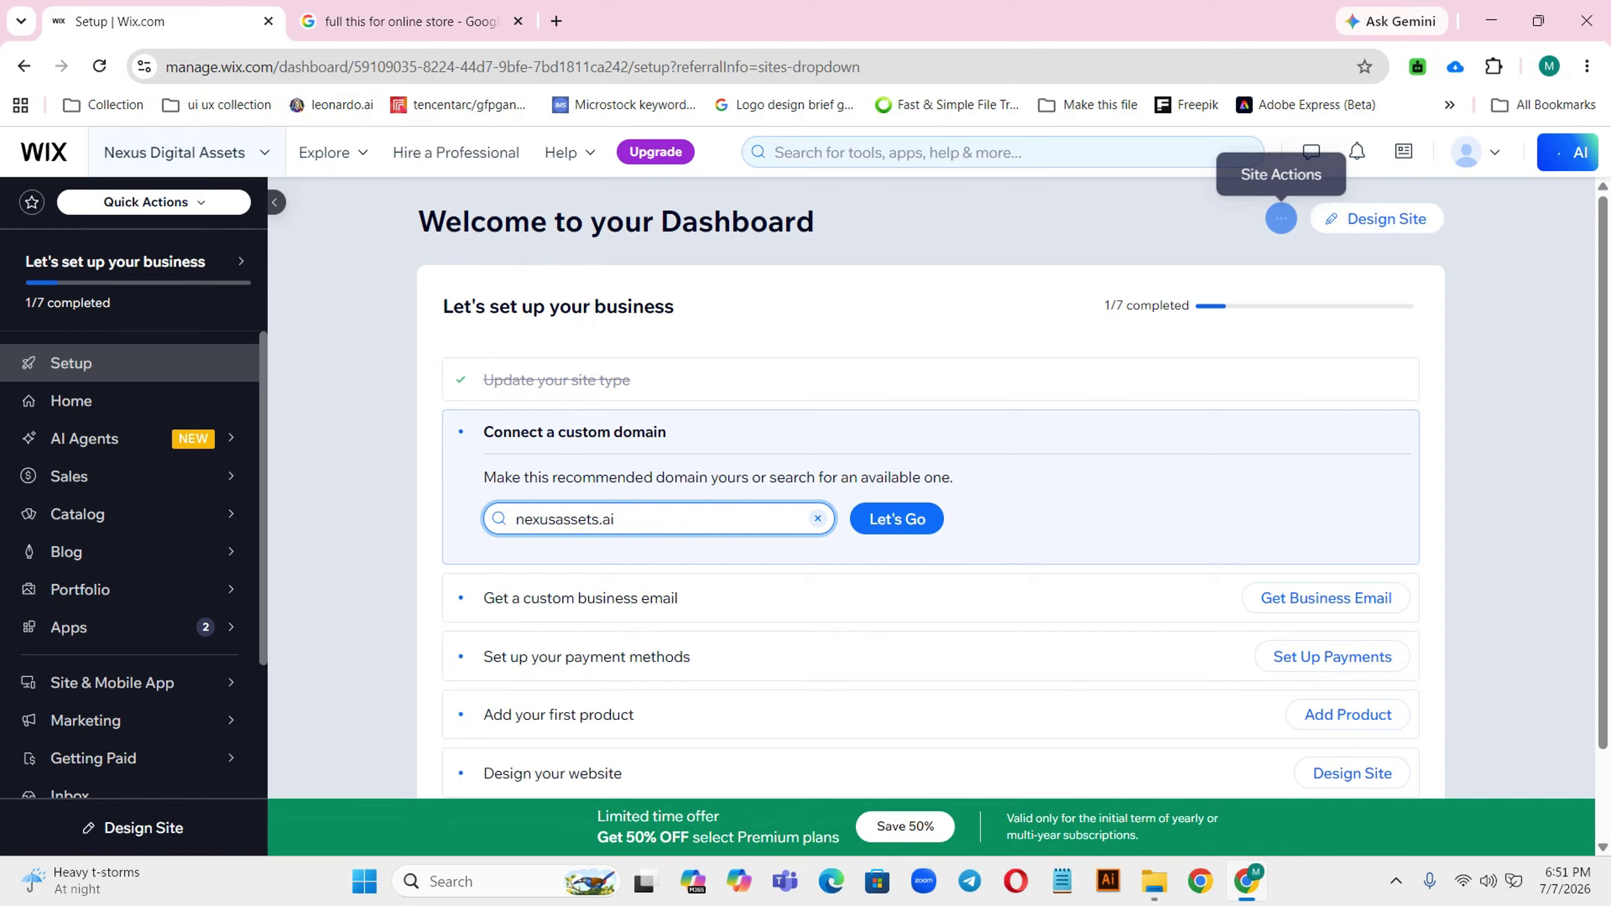
- Open the site design page and browse the recommended store templates
click(1281, 218)
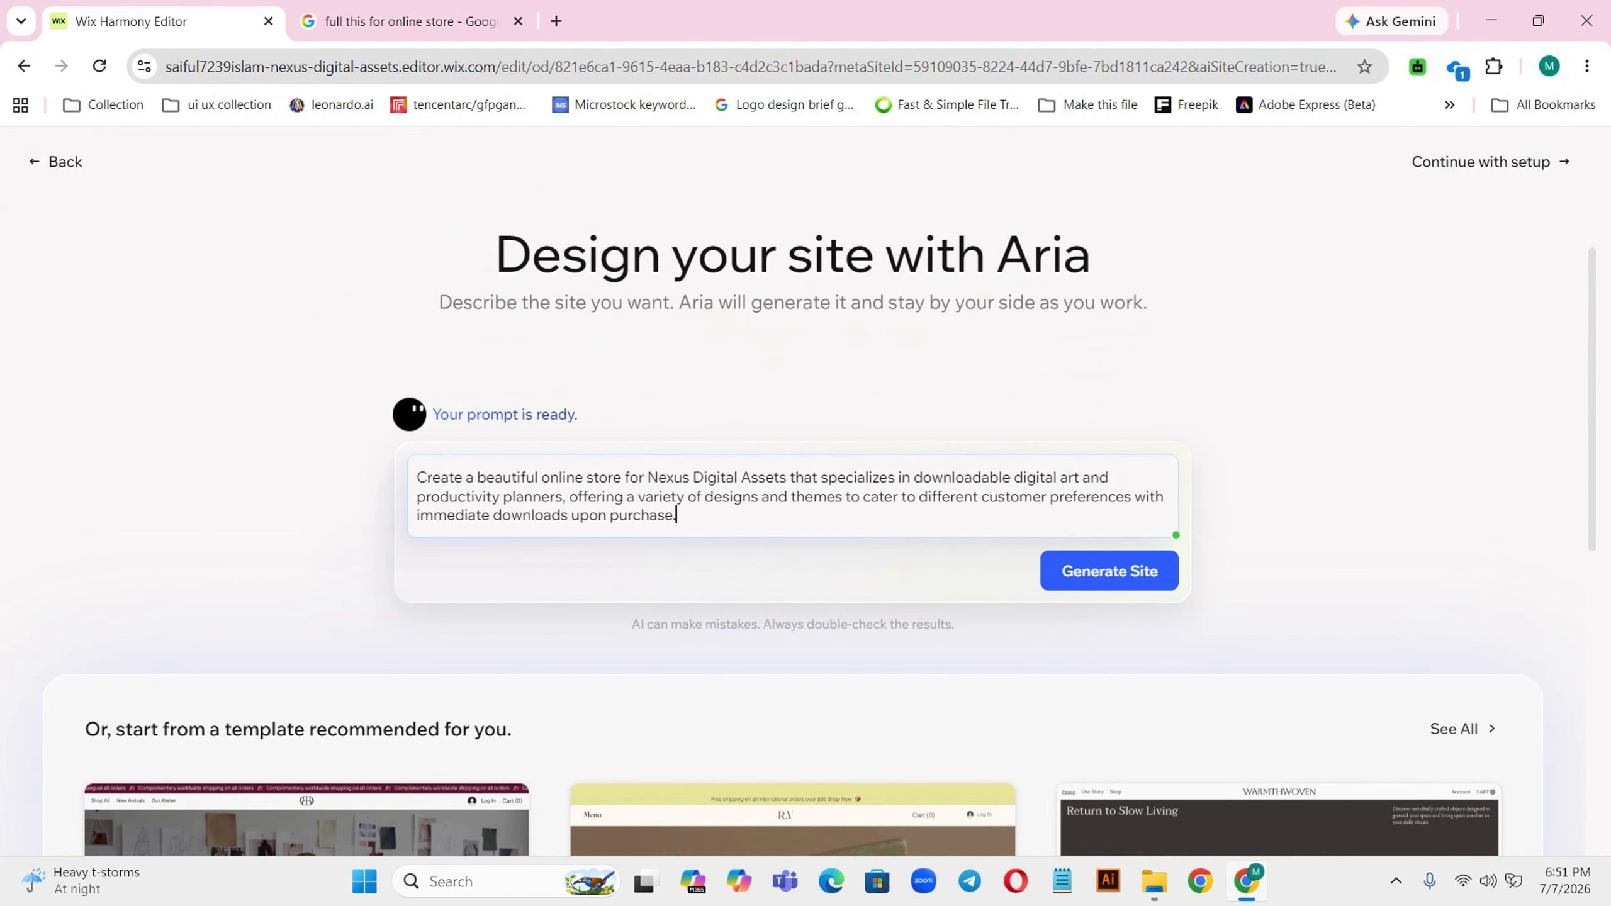
scroll(793, 571, down, 5)
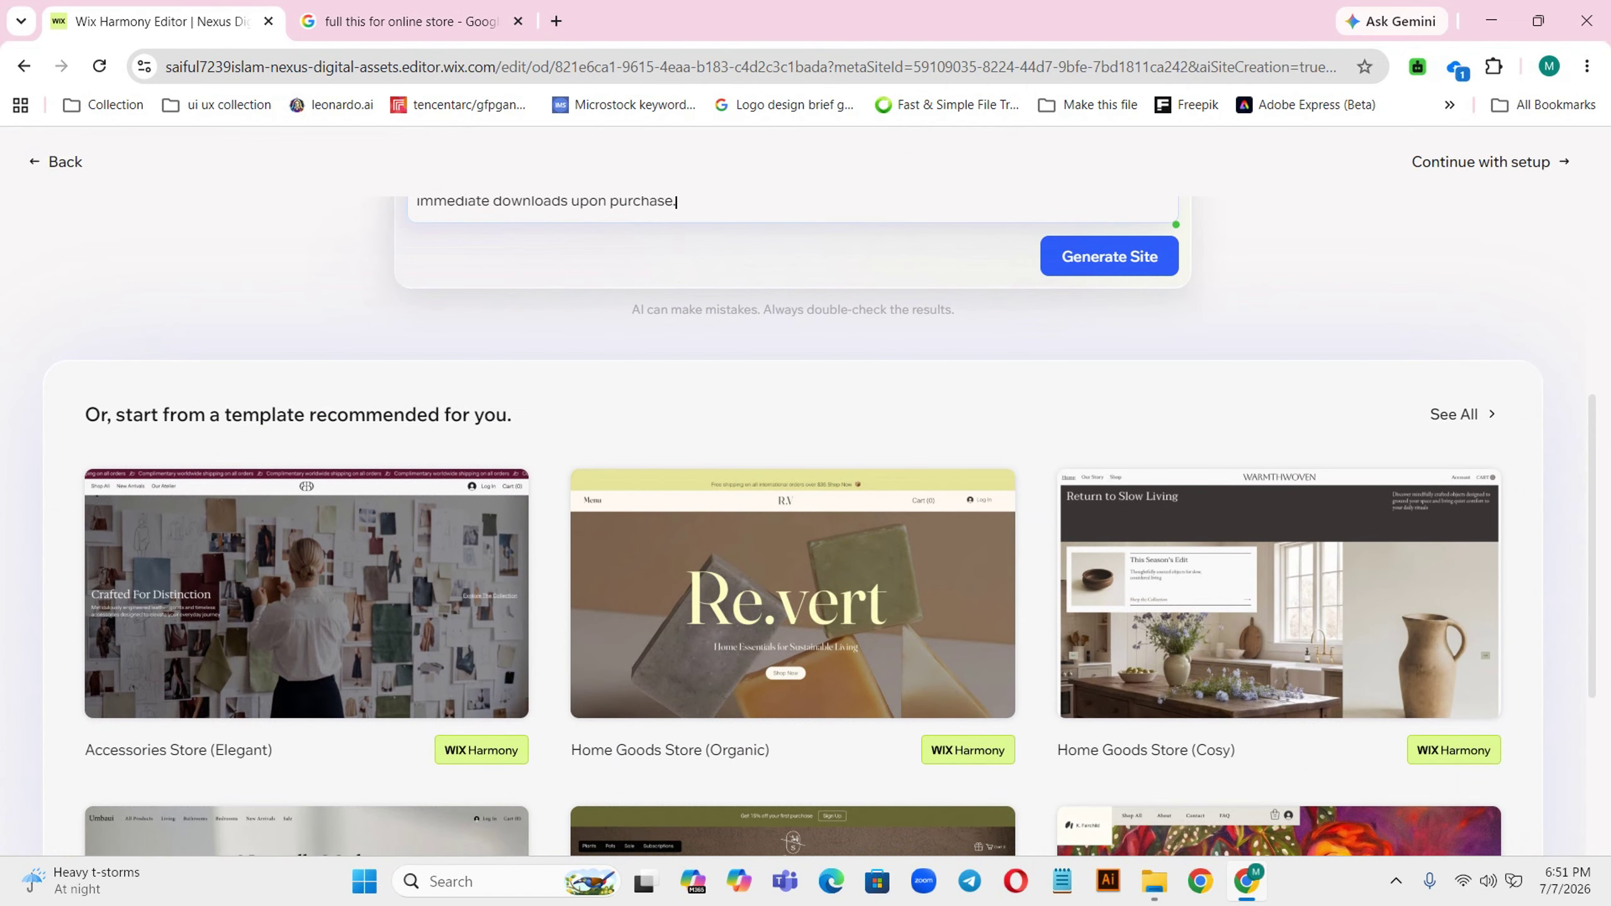
scroll(793, 381, down, 3)
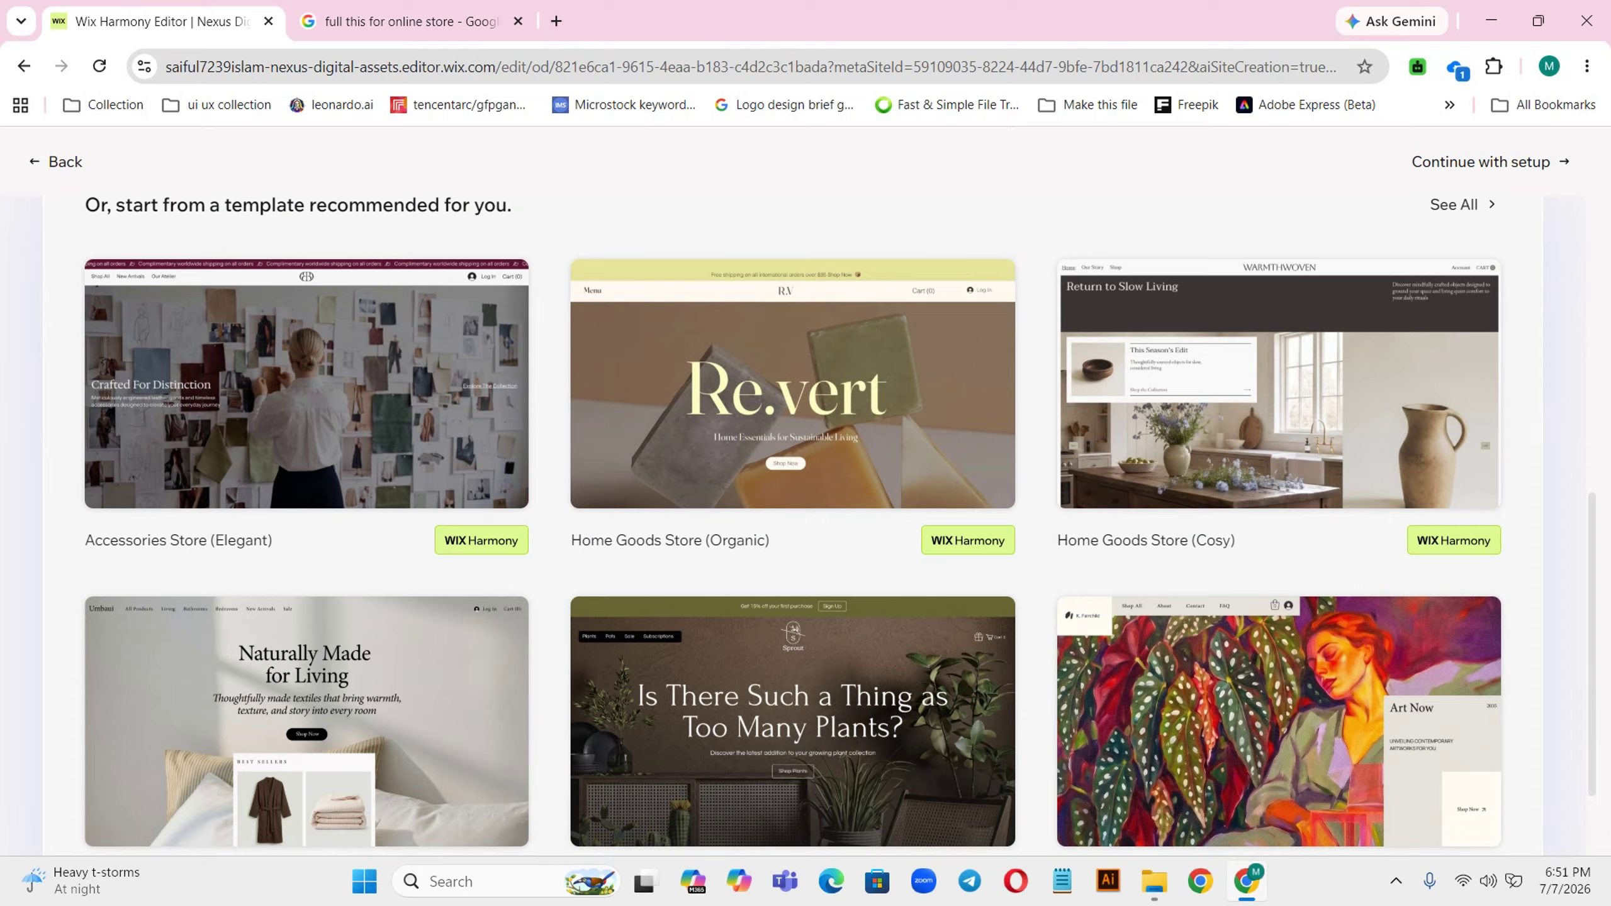
scroll(779, 575, down, 2)
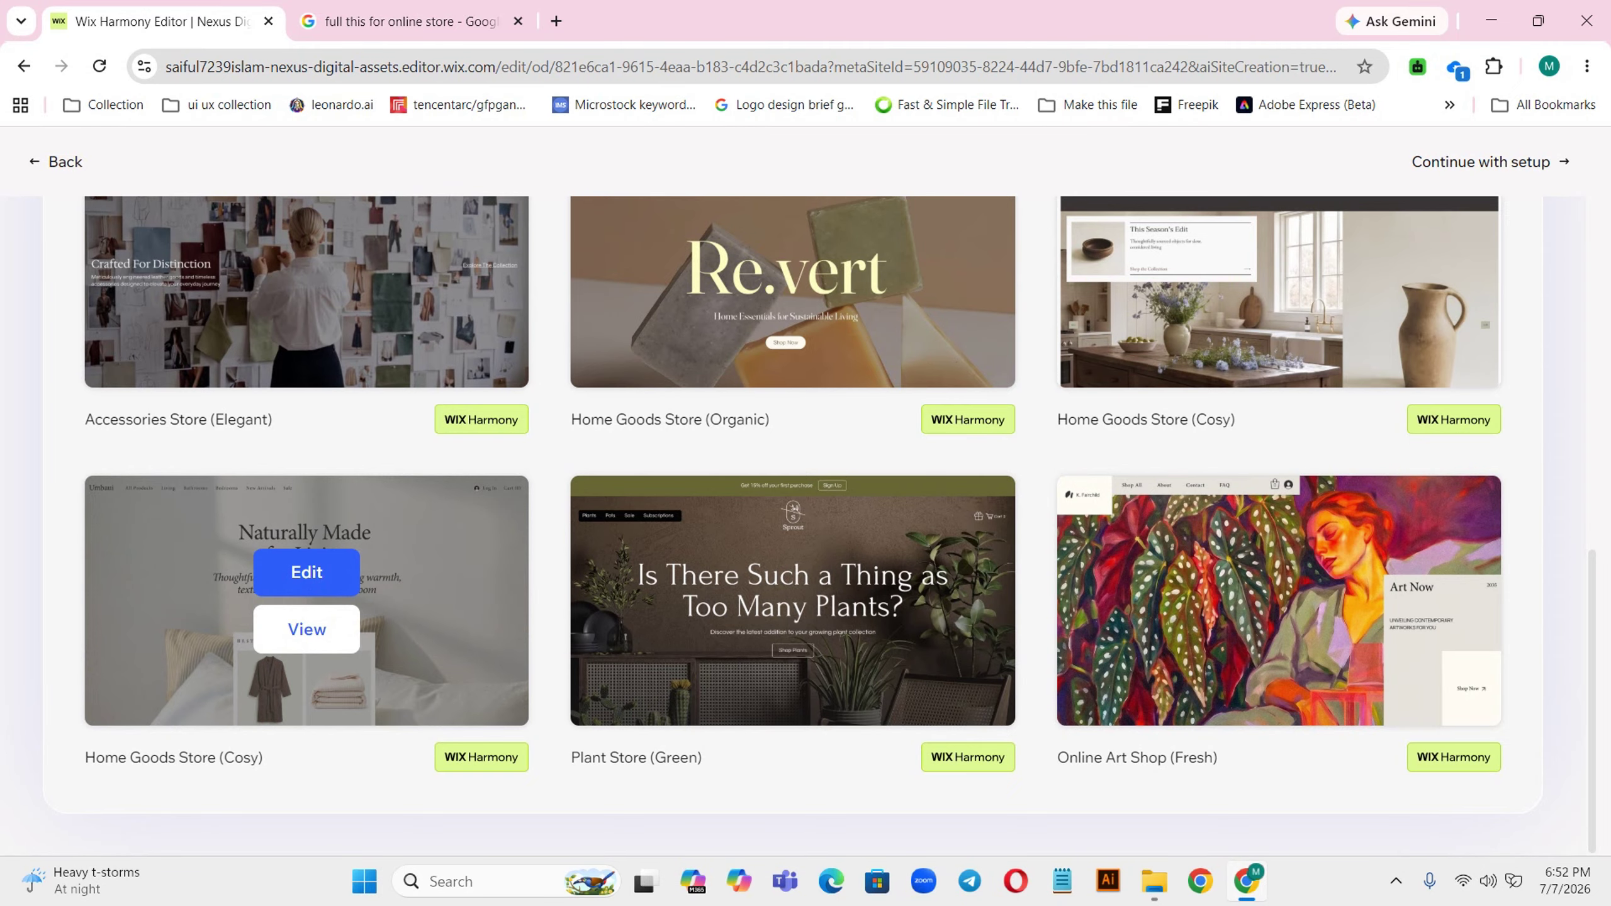
scroll(306, 600, up, 3)
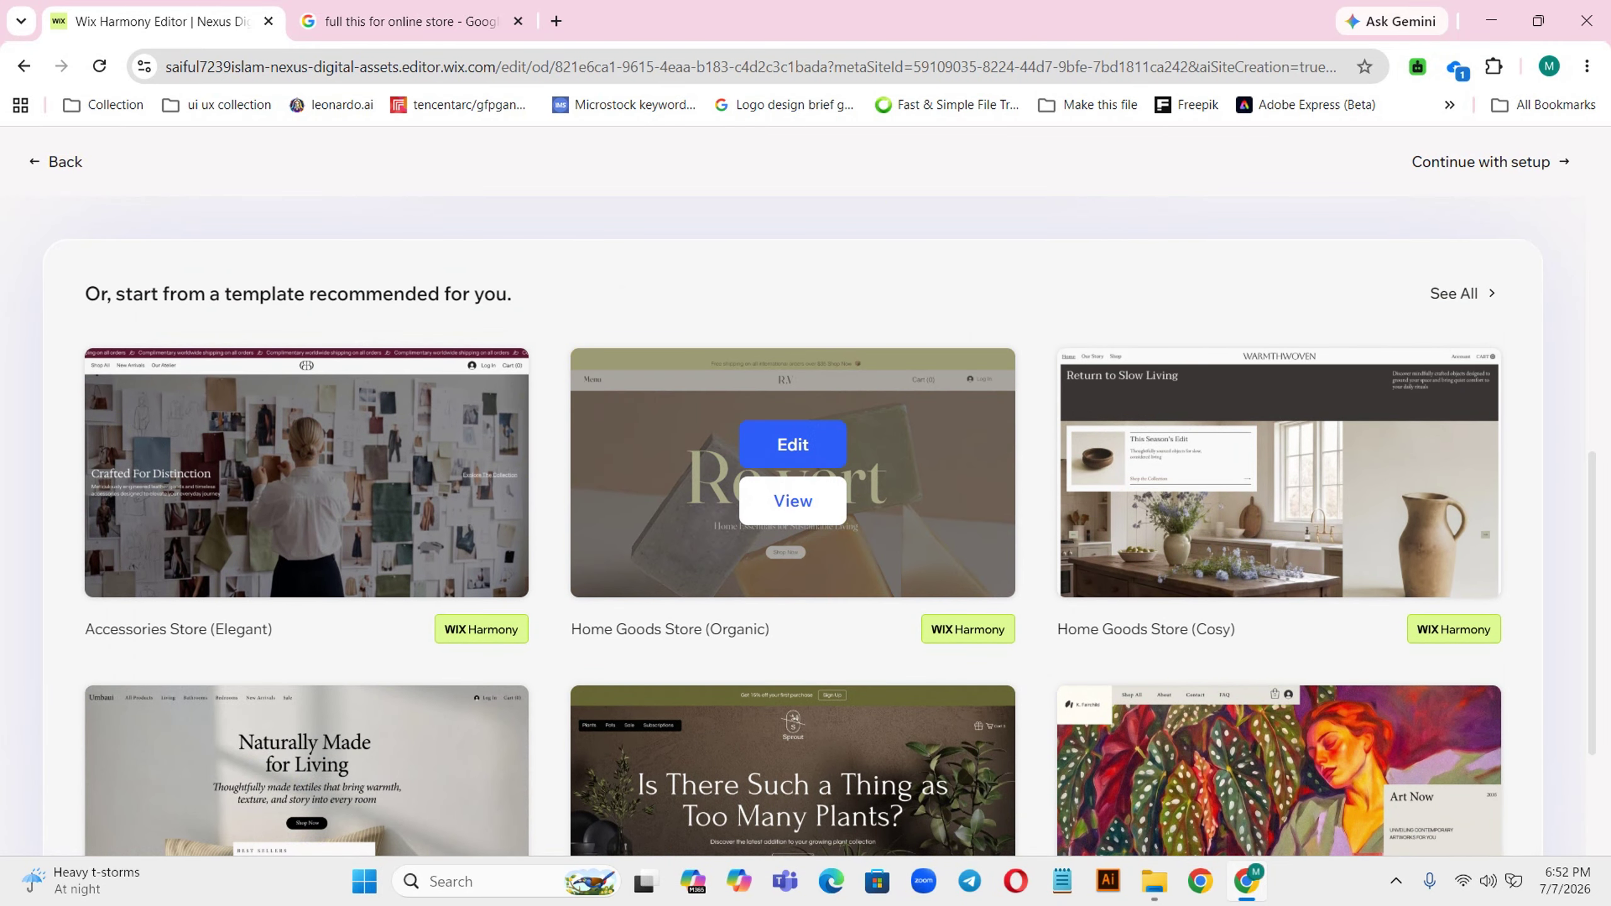
- Preview the Home Goods Store (Organic) template and examine its hero, product and collection sections
click(792, 501)
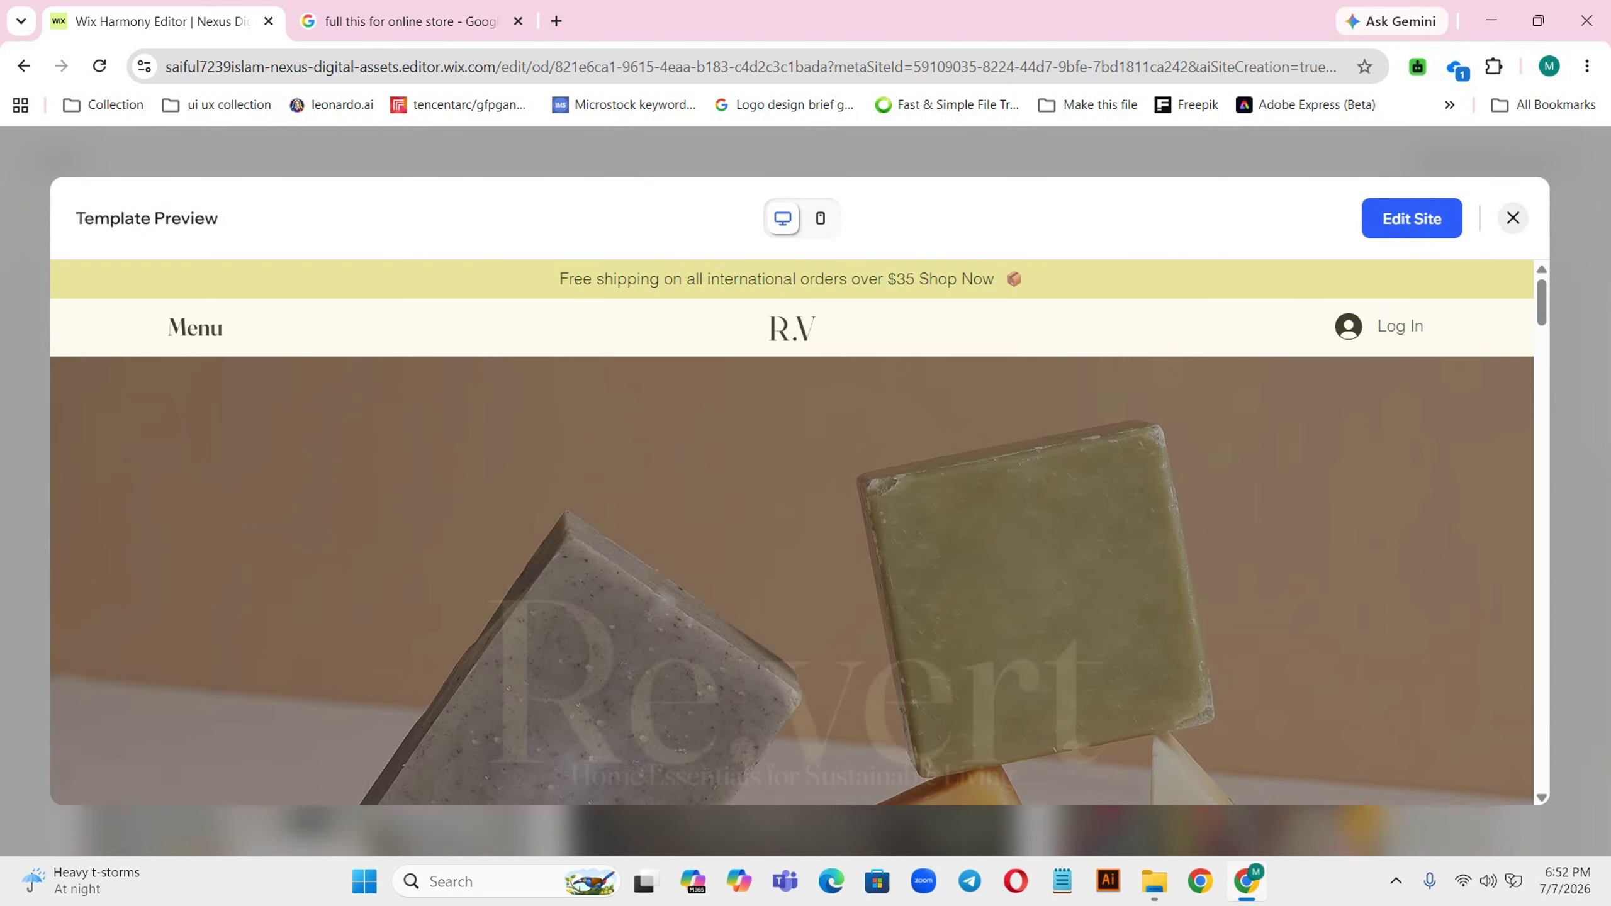
scroll(792, 533, down, 10)
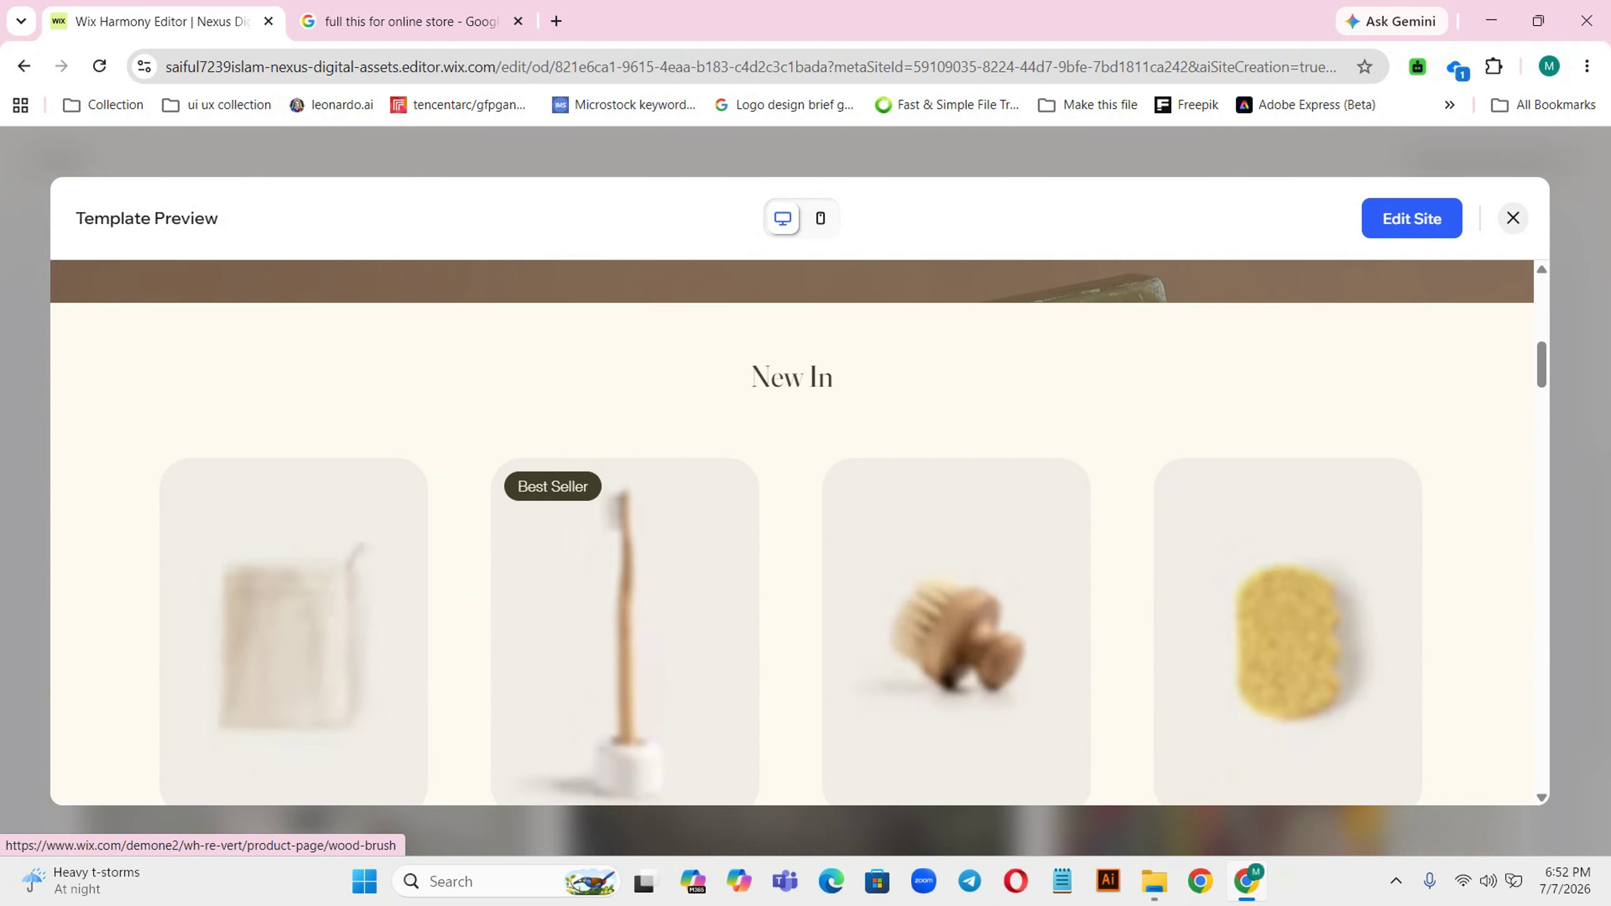
scroll(793, 533, up, 5)
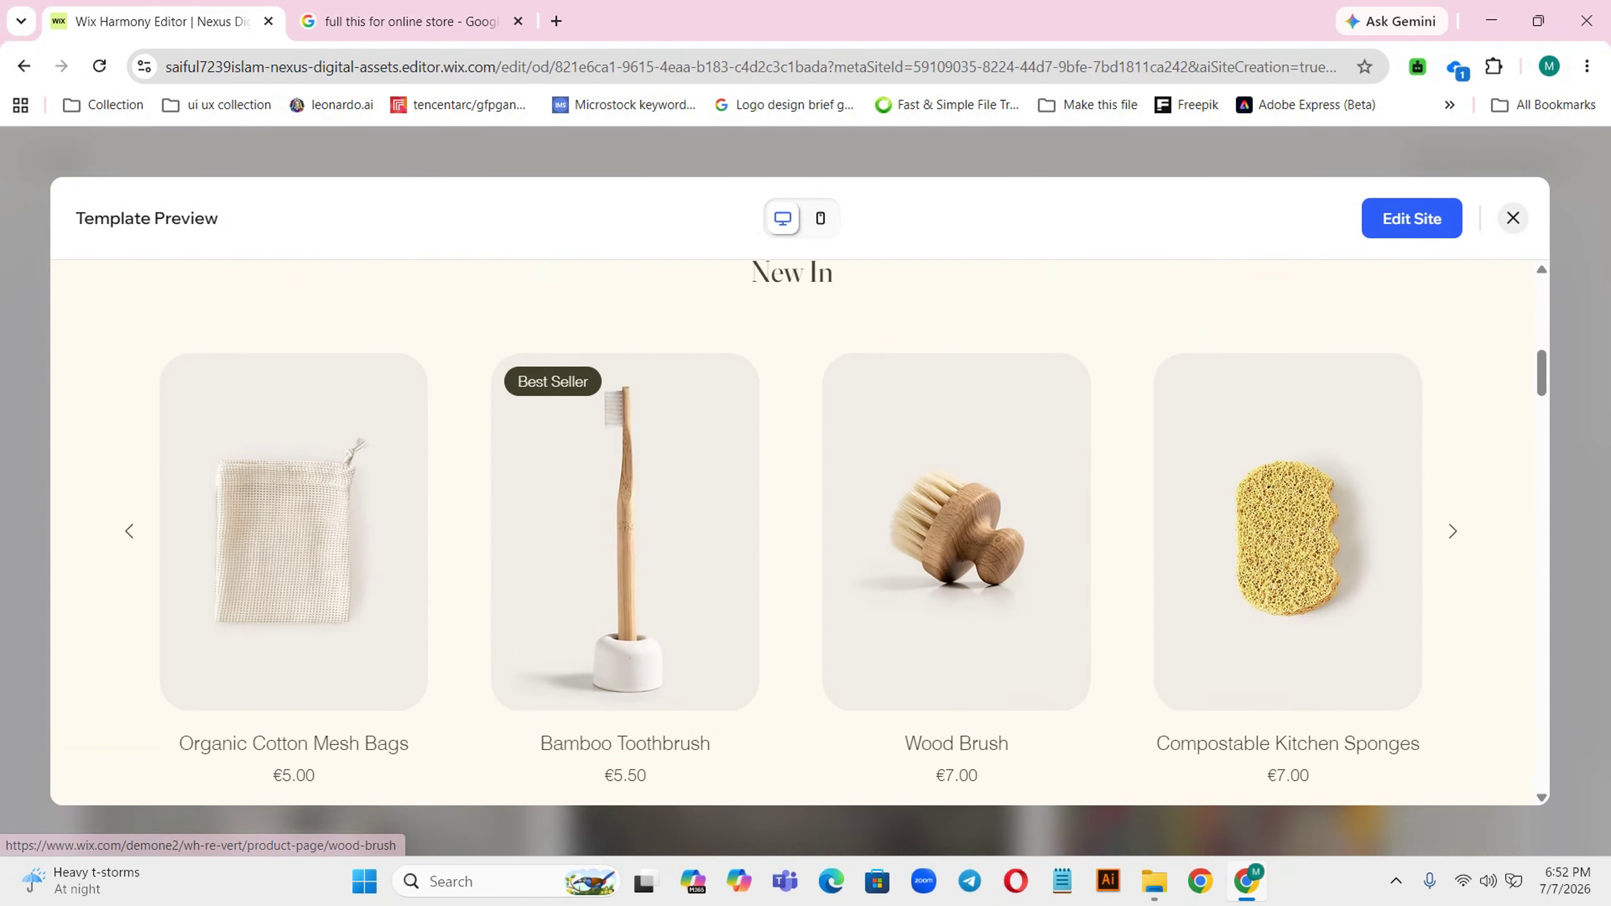
scroll(793, 533, down, 8)
scroll(798, 492, down, 6)
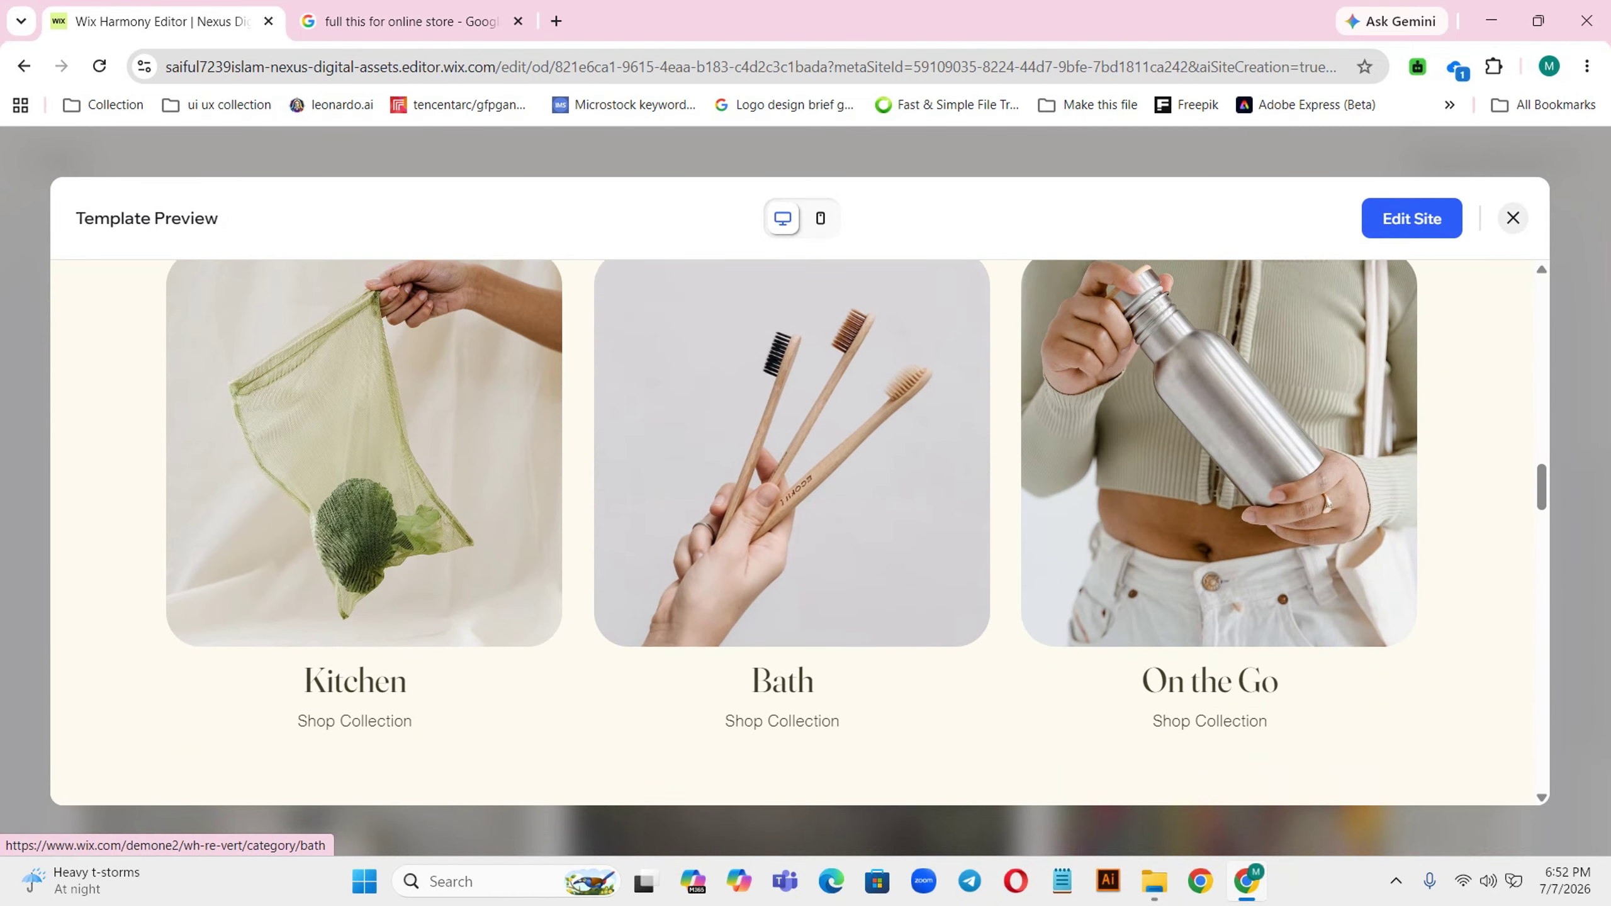
scroll(786, 508, down, 10)
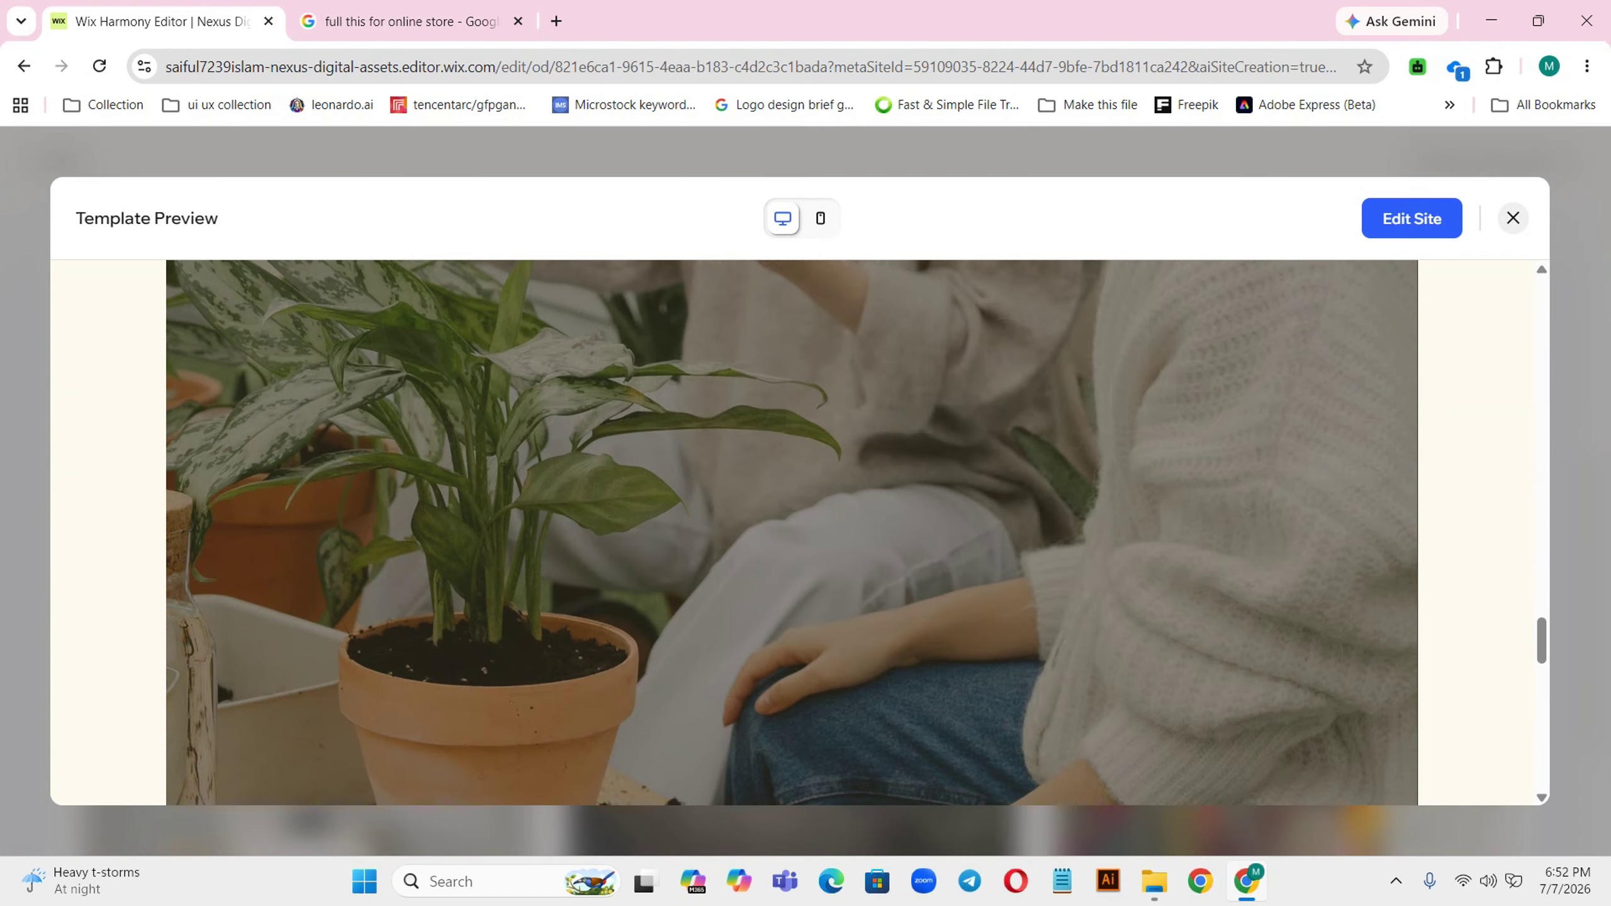
key(Escape)
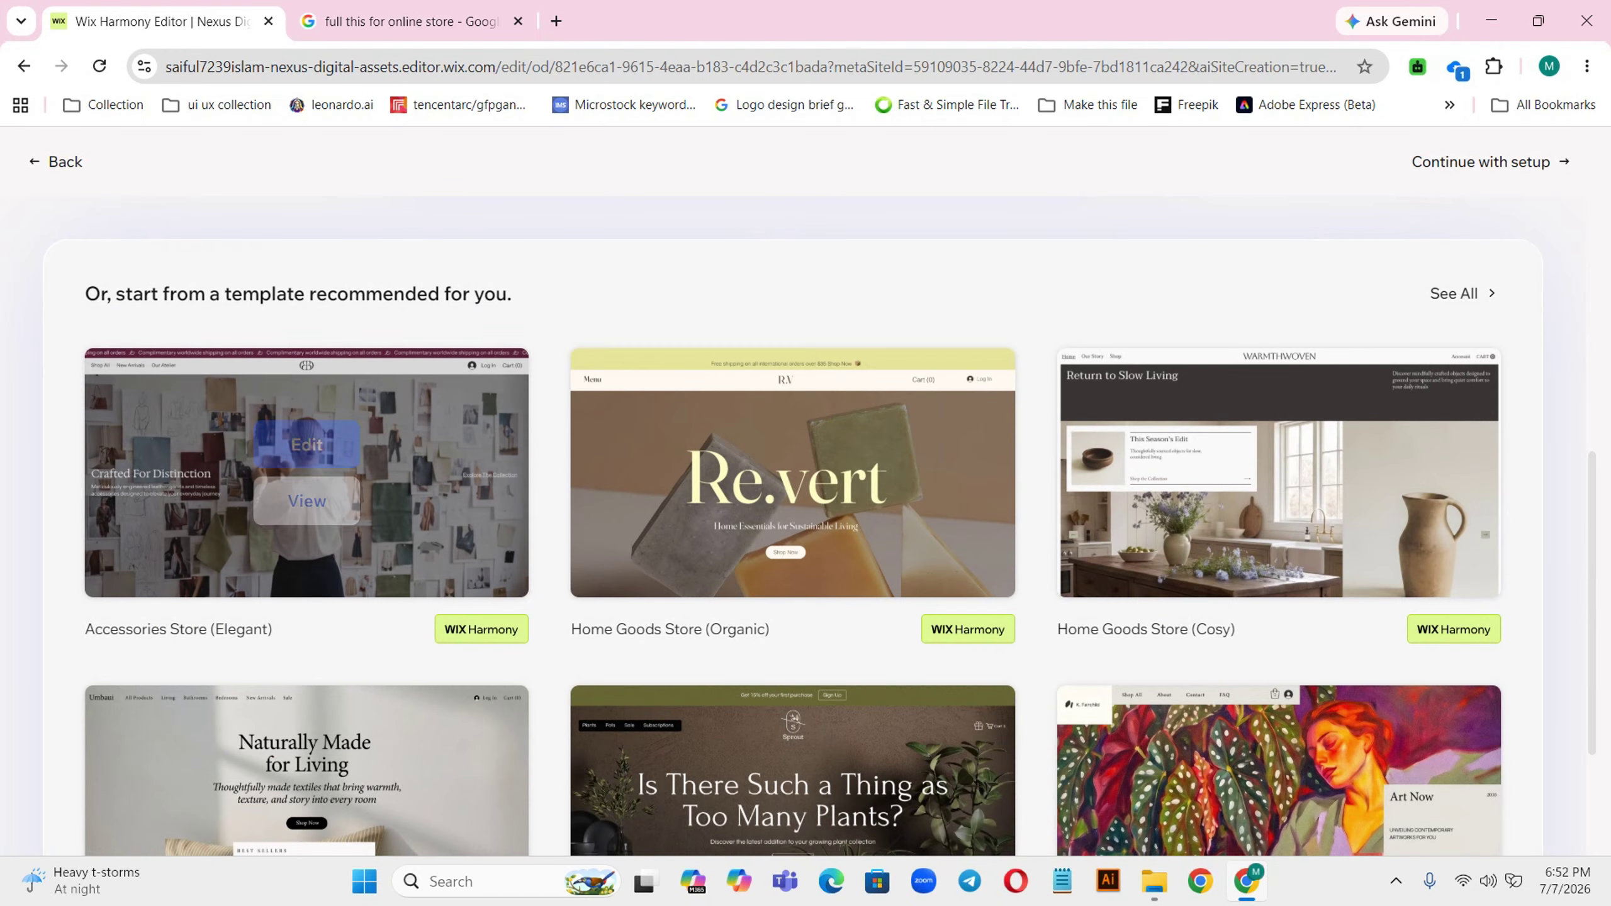
- Preview the Home Goods Store (Cosy) template headed "Naturally Made for Living" and examine its page sections
scroll(347, 612, down, 2)
click(342, 620)
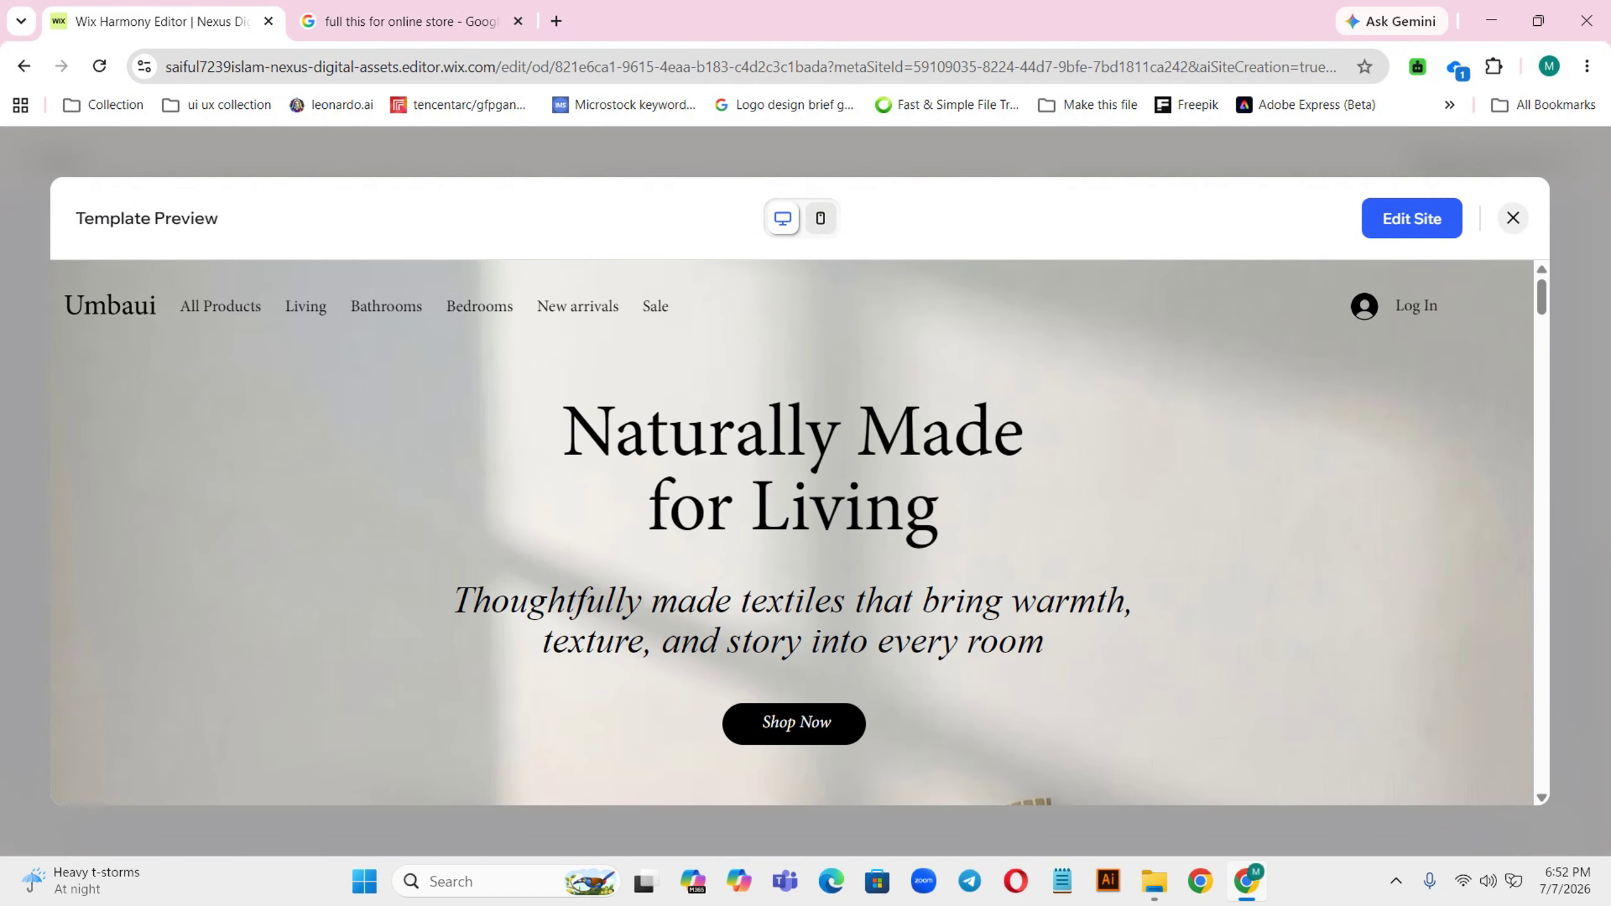
scroll(800, 533, down, 10)
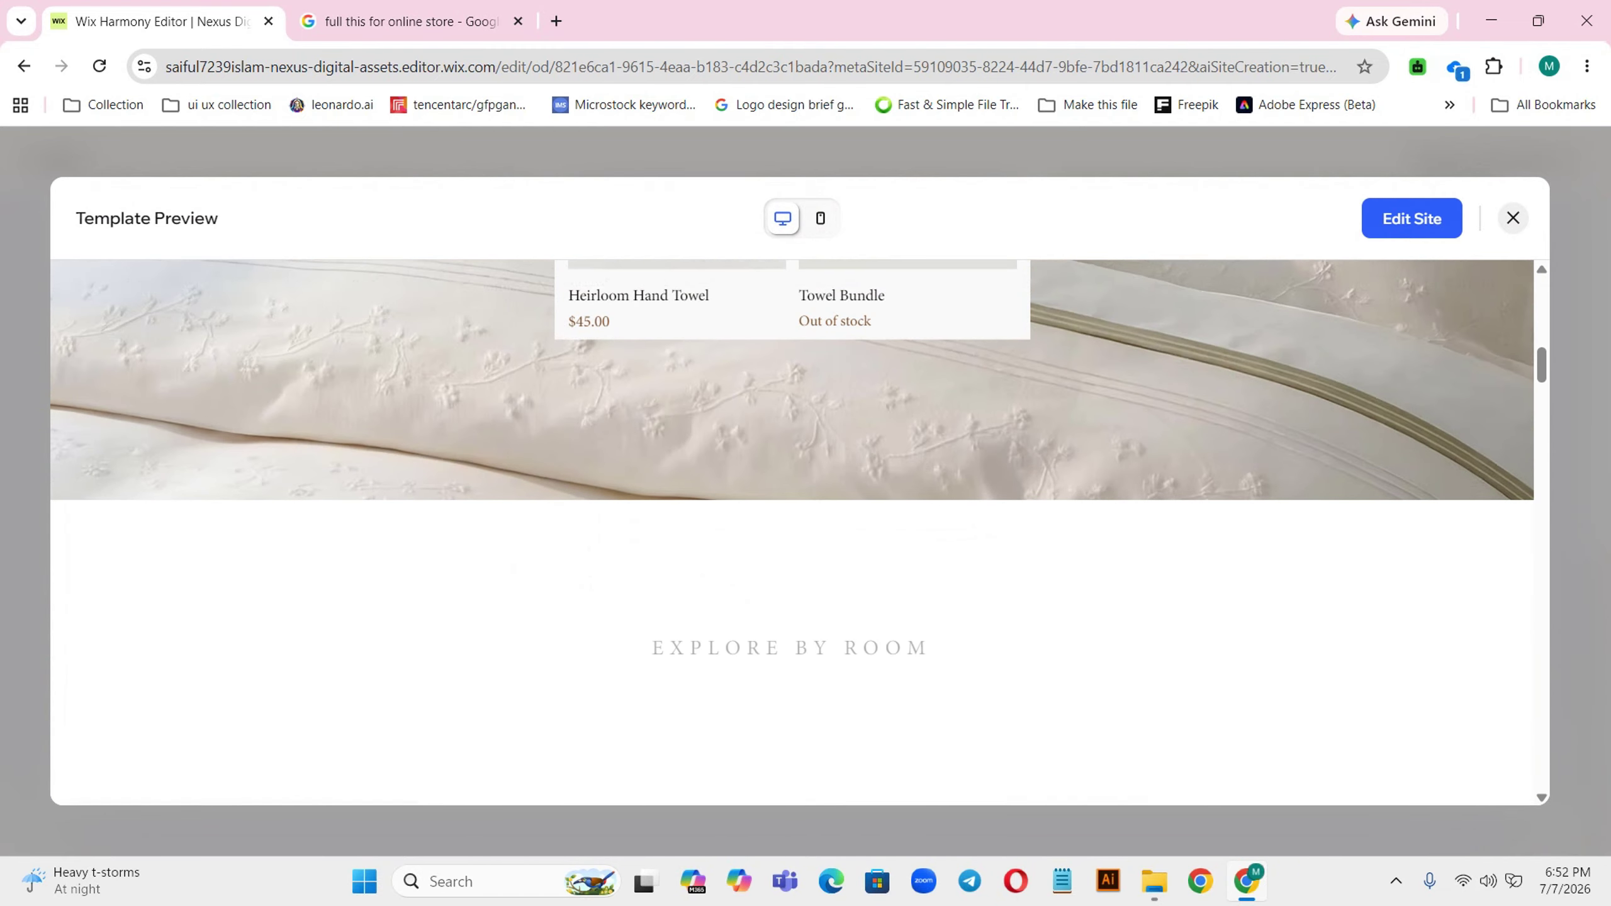
scroll(792, 533, down, 3)
scroll(793, 533, down, 5)
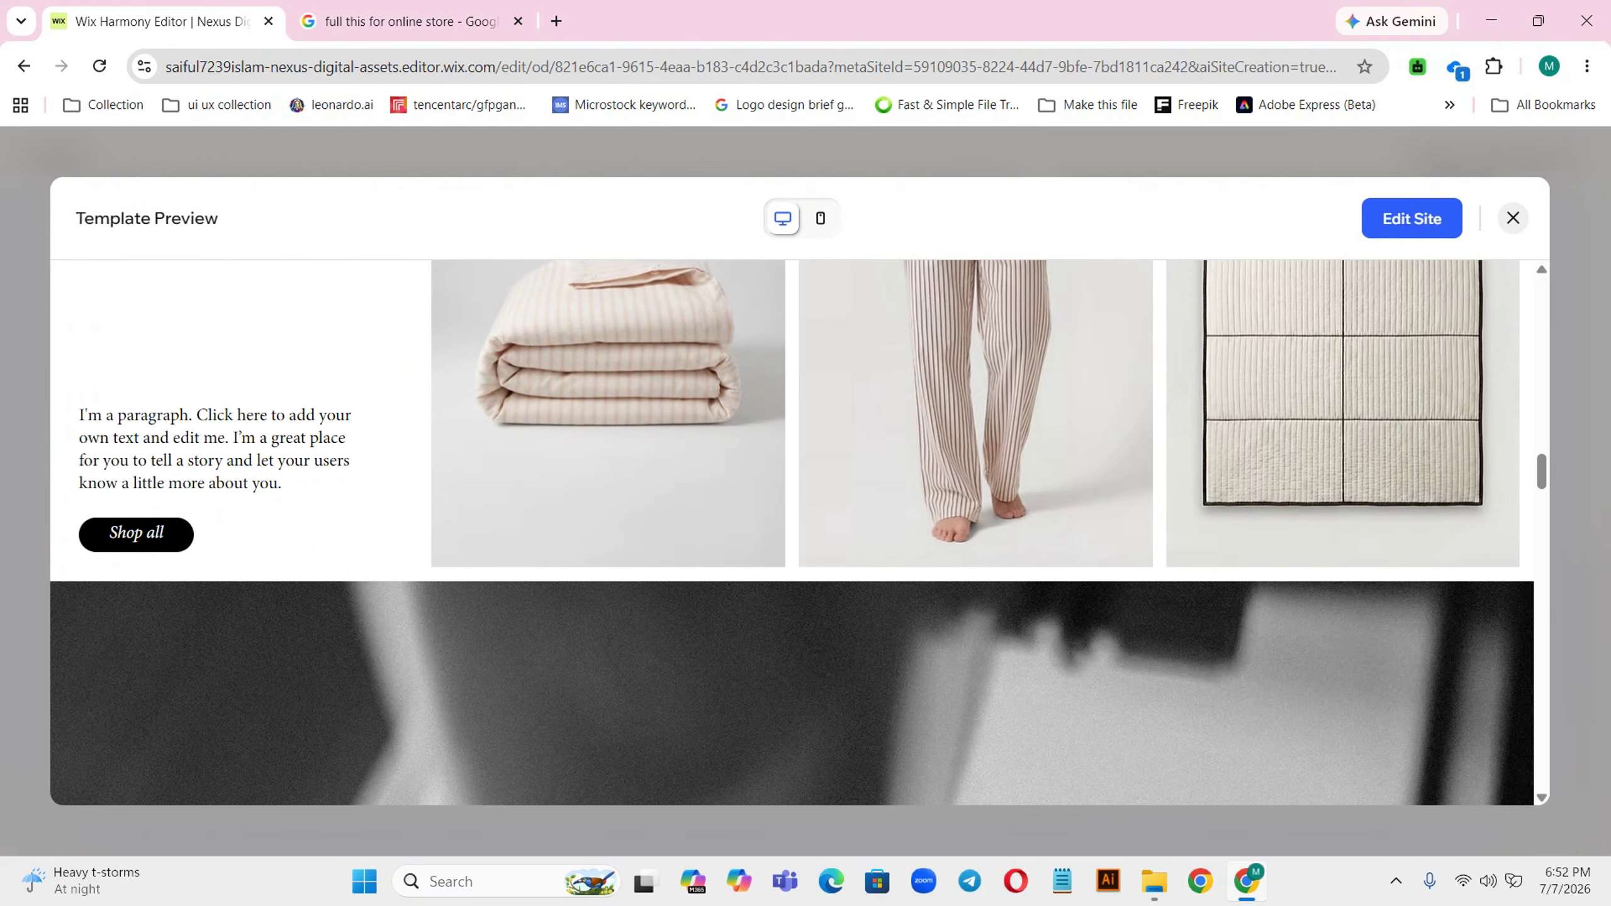
scroll(793, 533, down, 5)
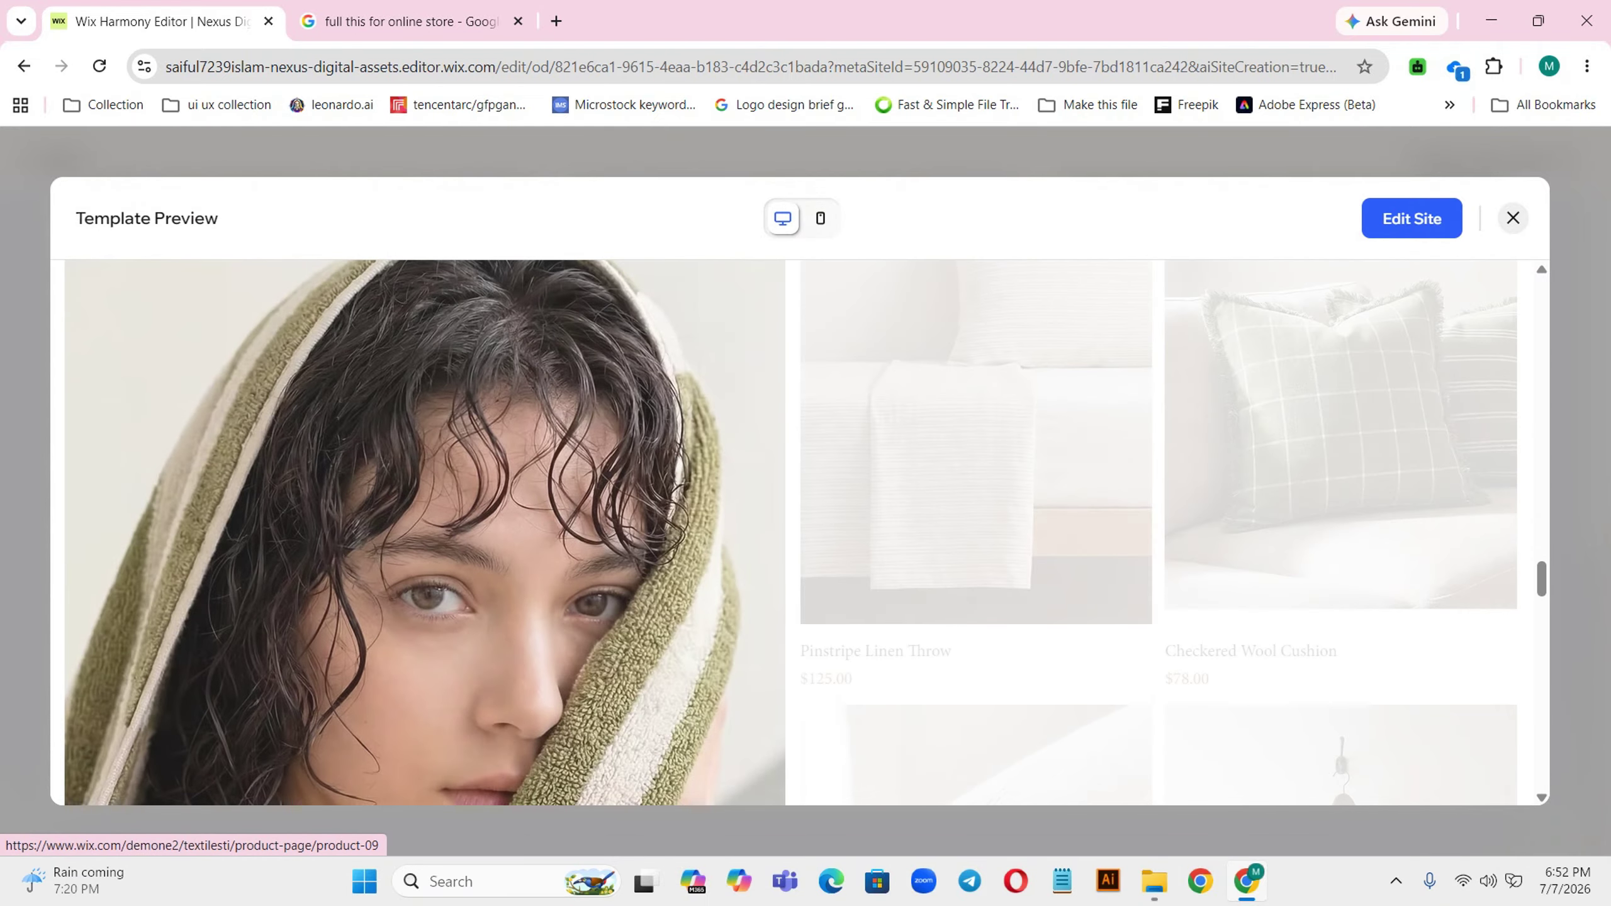
drag(1541, 579, 1541, 294)
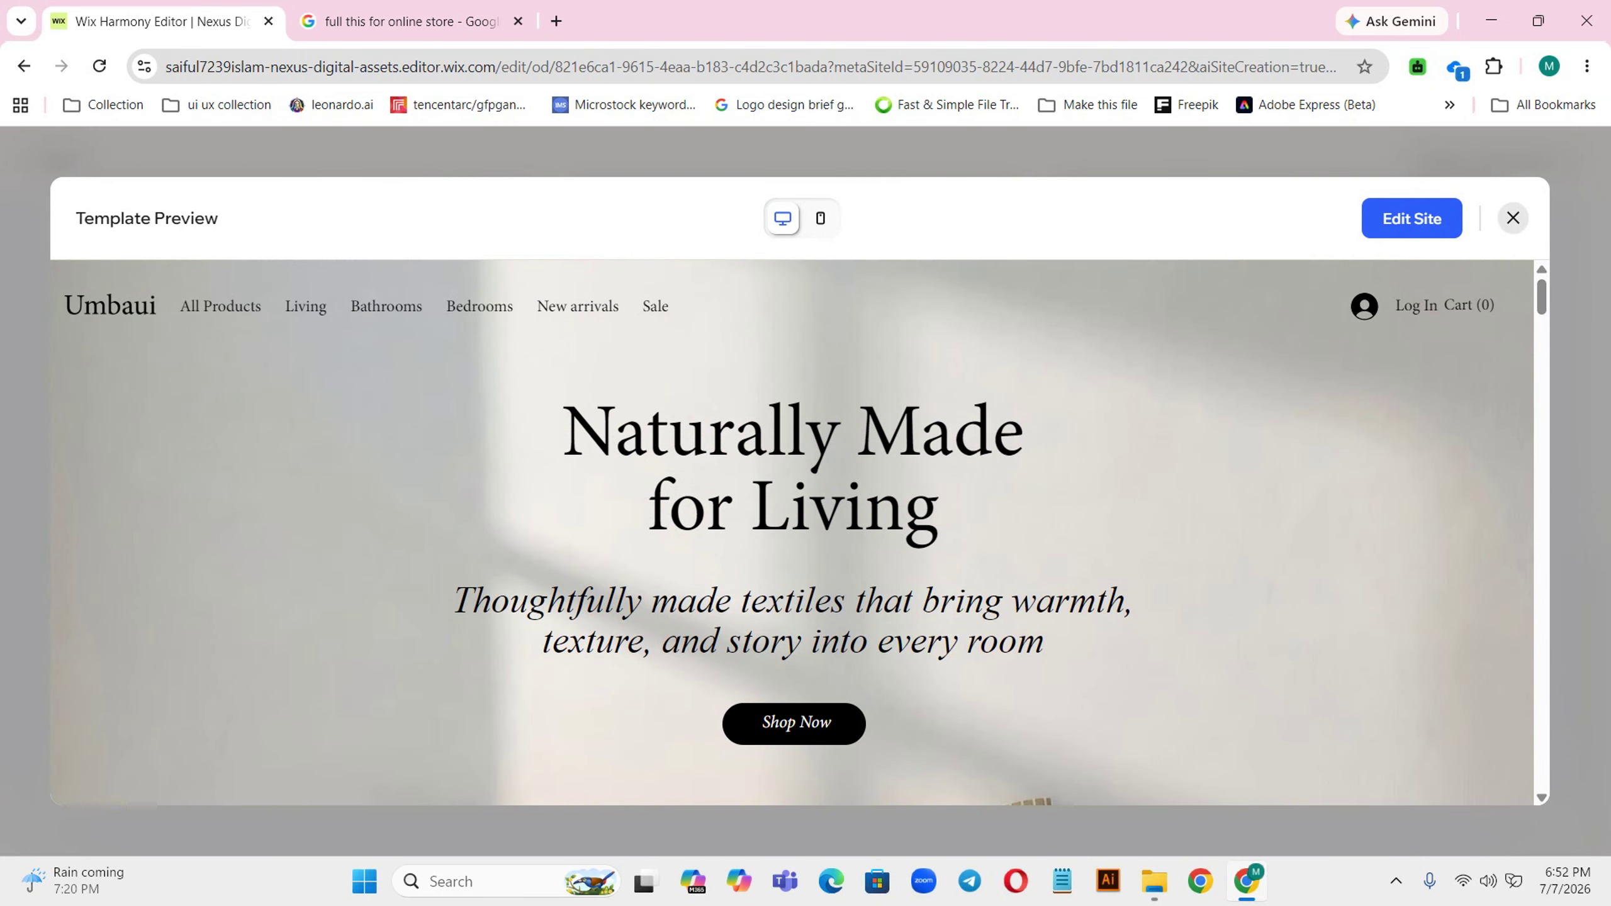
click(1513, 218)
- Start editing the site with the Home Goods Store (Organic) template
scroll(790, 634, up, 3)
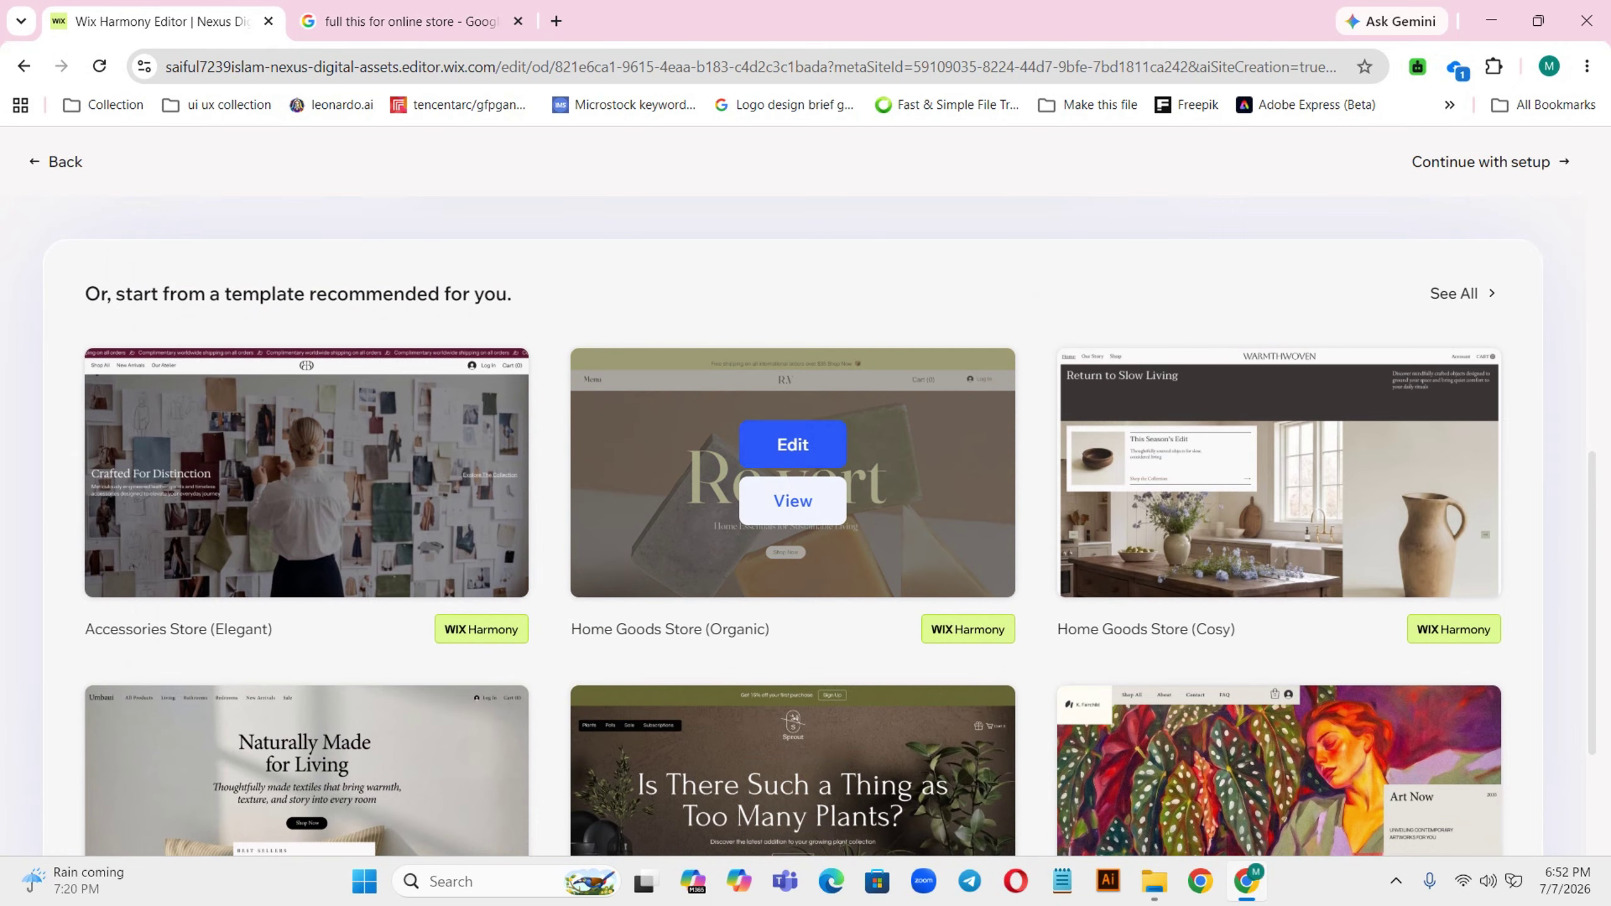
click(792, 445)
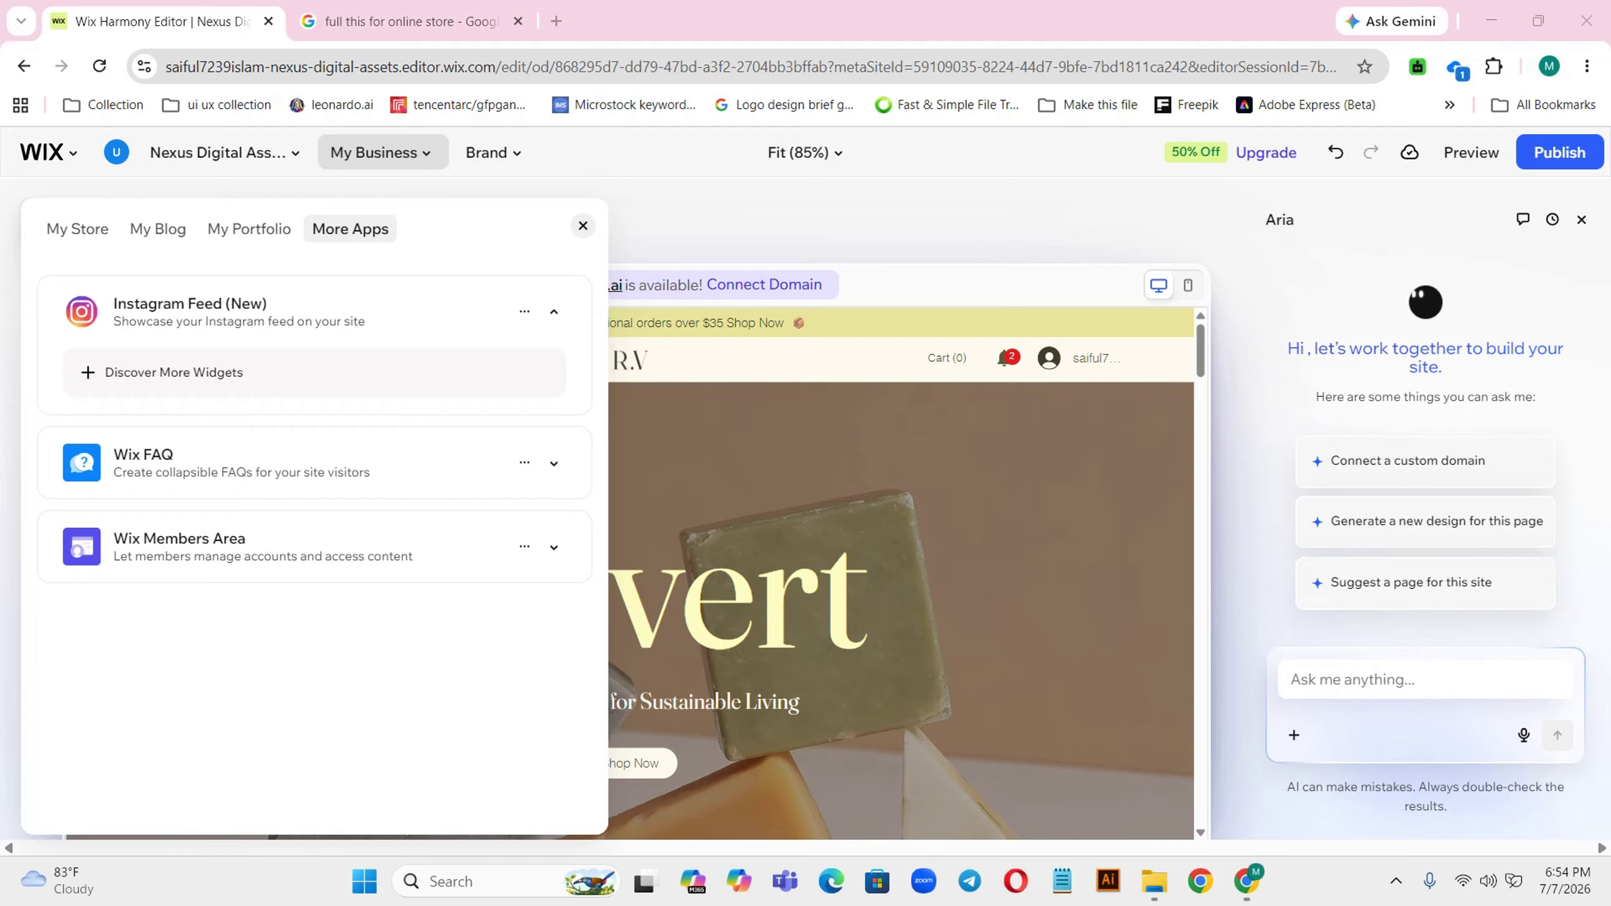
- Check the additional options available for the Instagram Feed (New) app
click(524, 310)
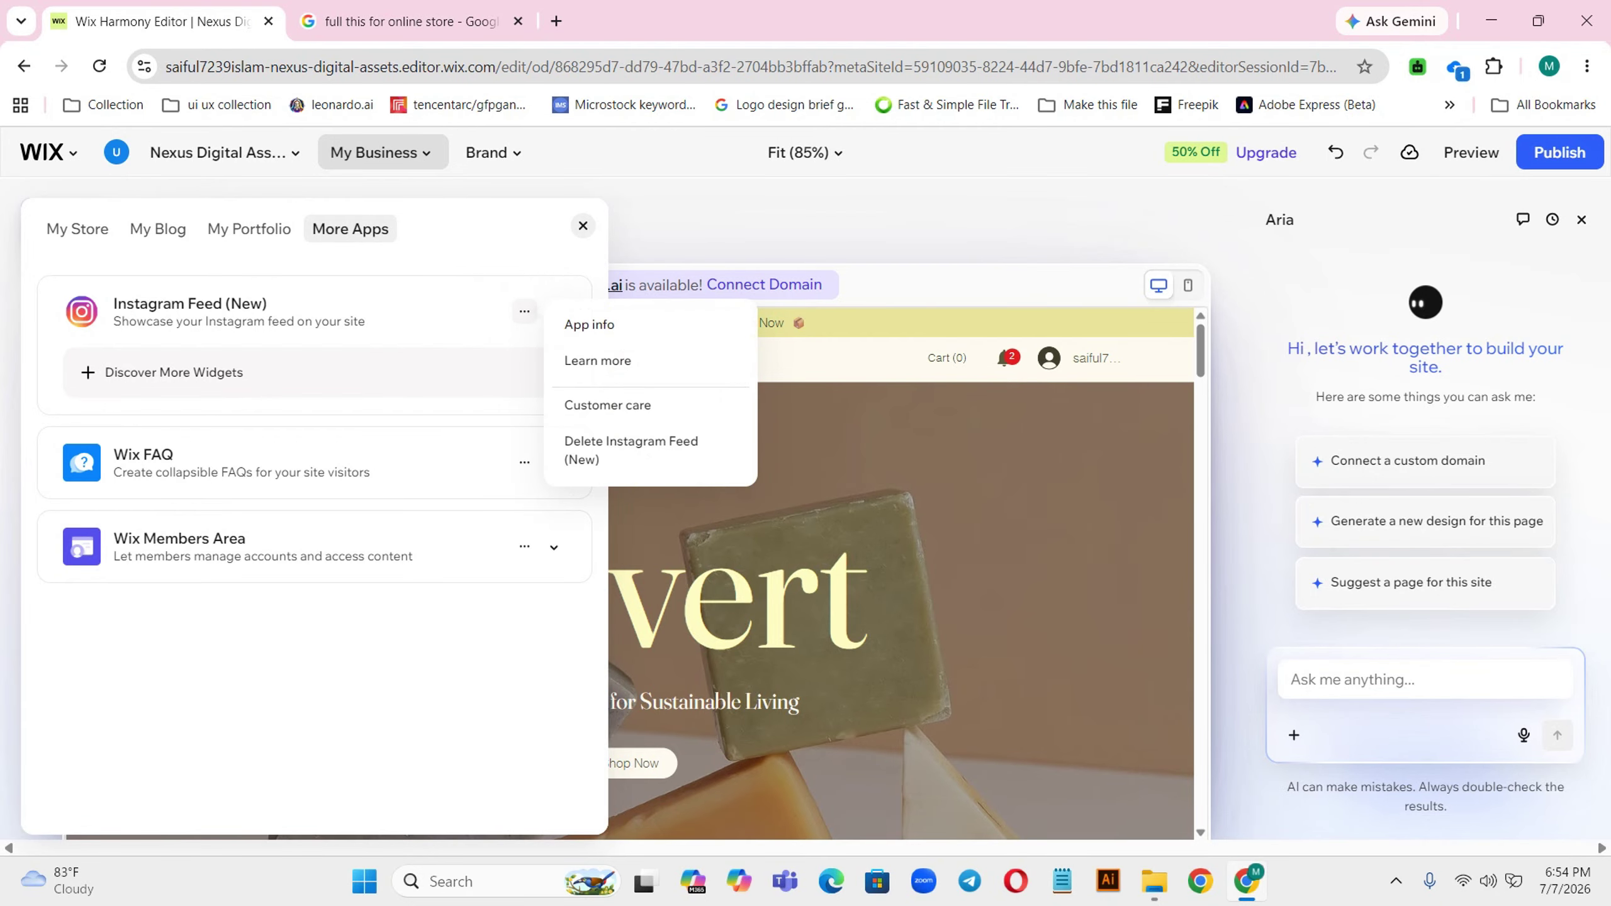
click(524, 310)
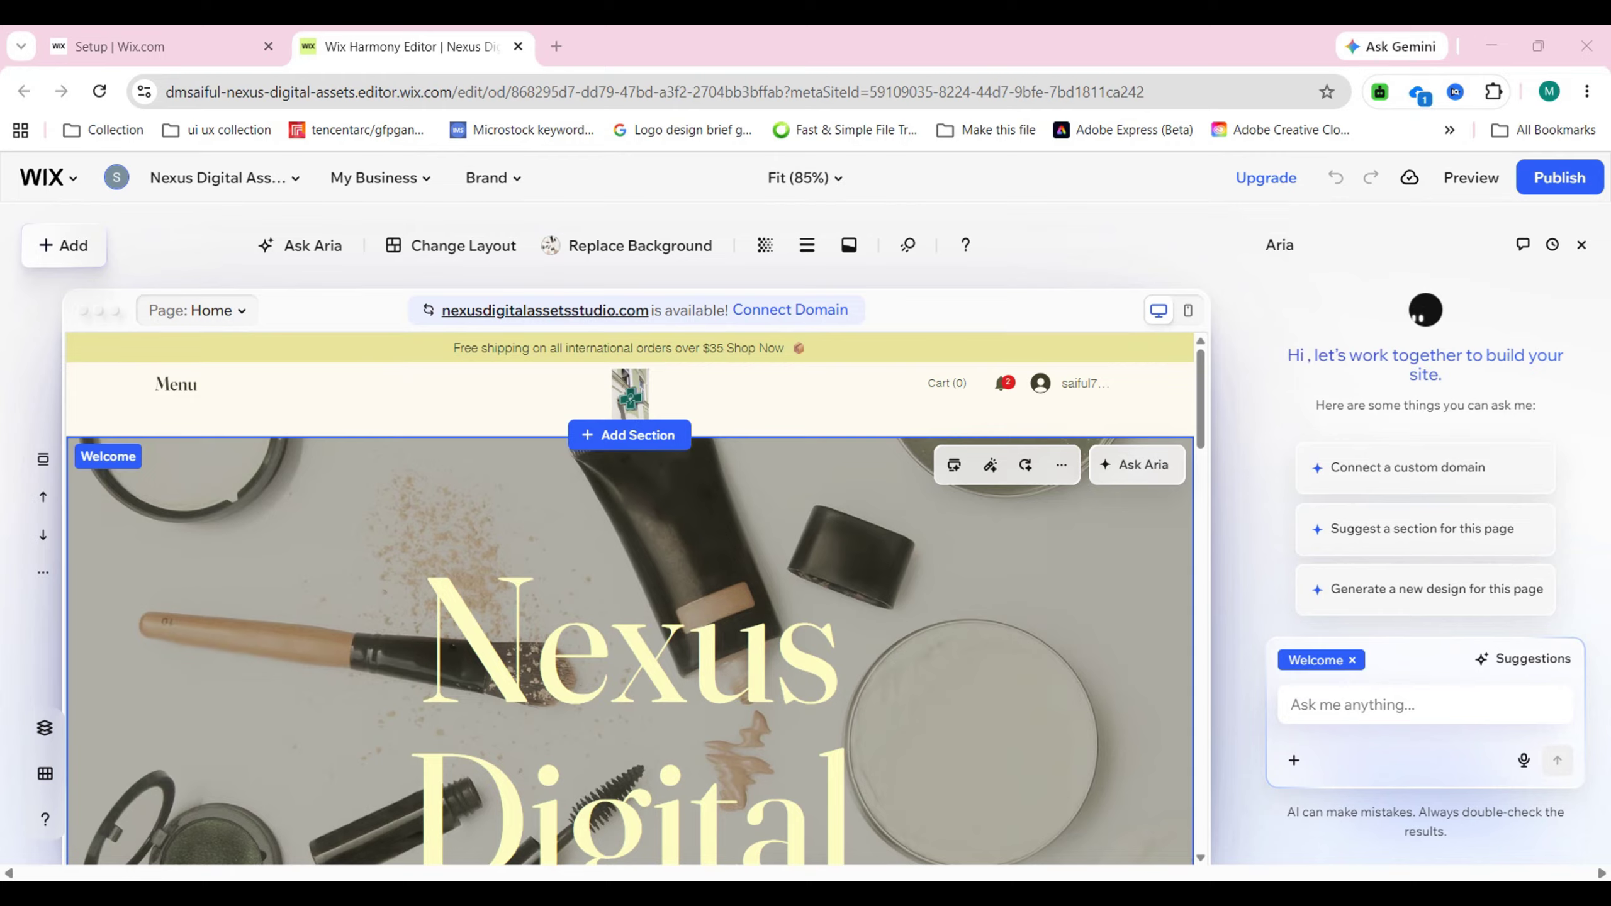
- Start creating a new logo with Wix Logo Maker for the logo in the site header
click(631, 399)
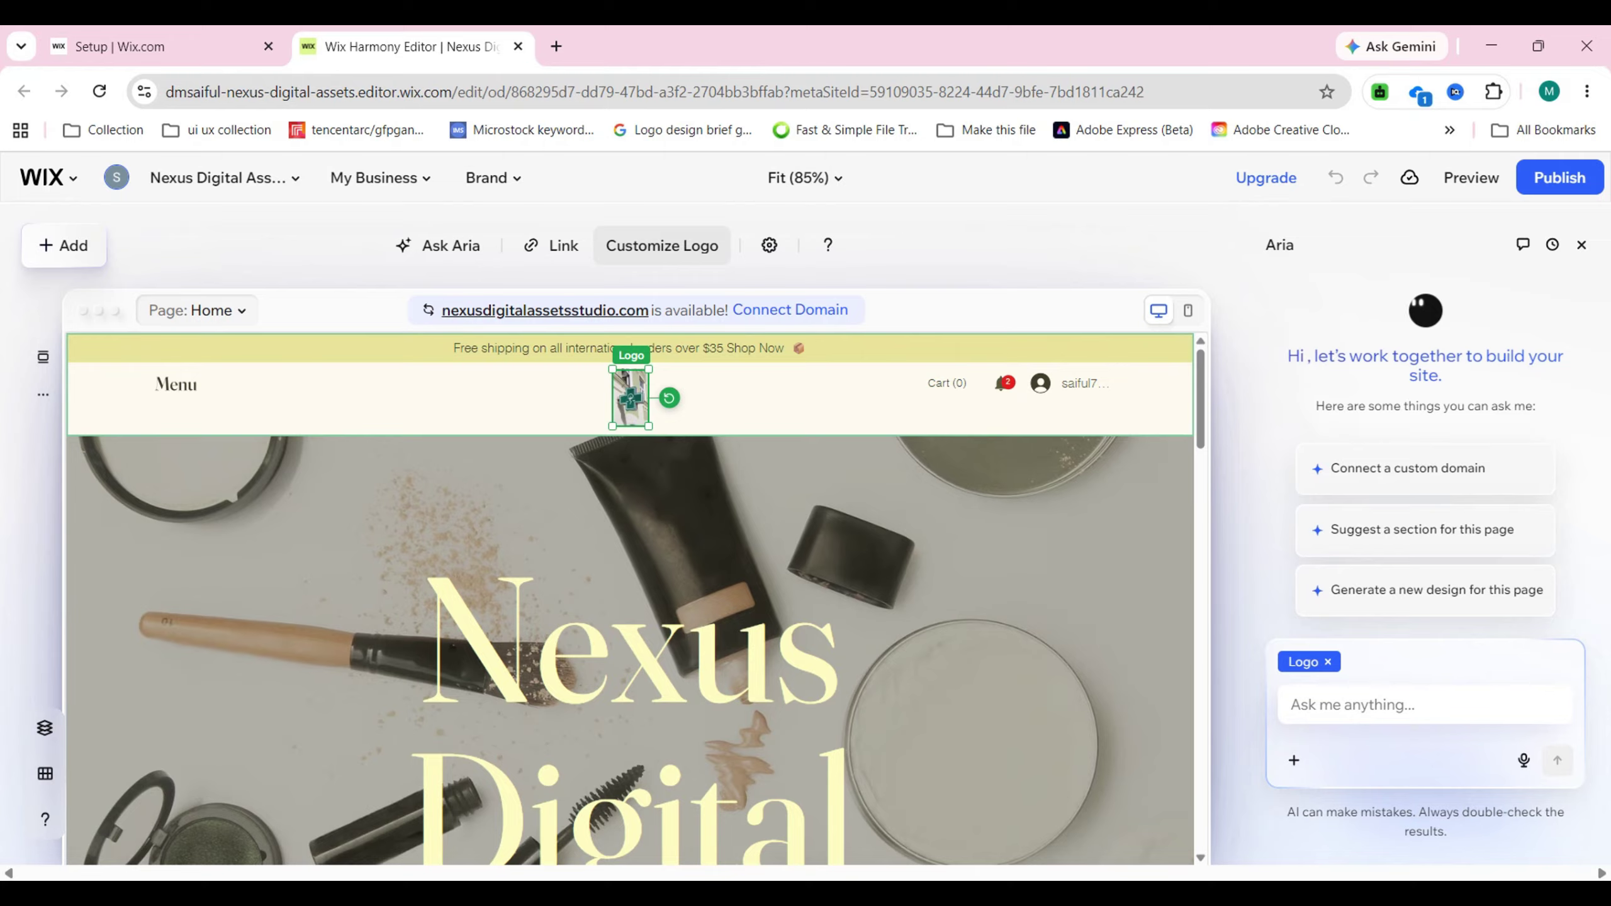
click(661, 245)
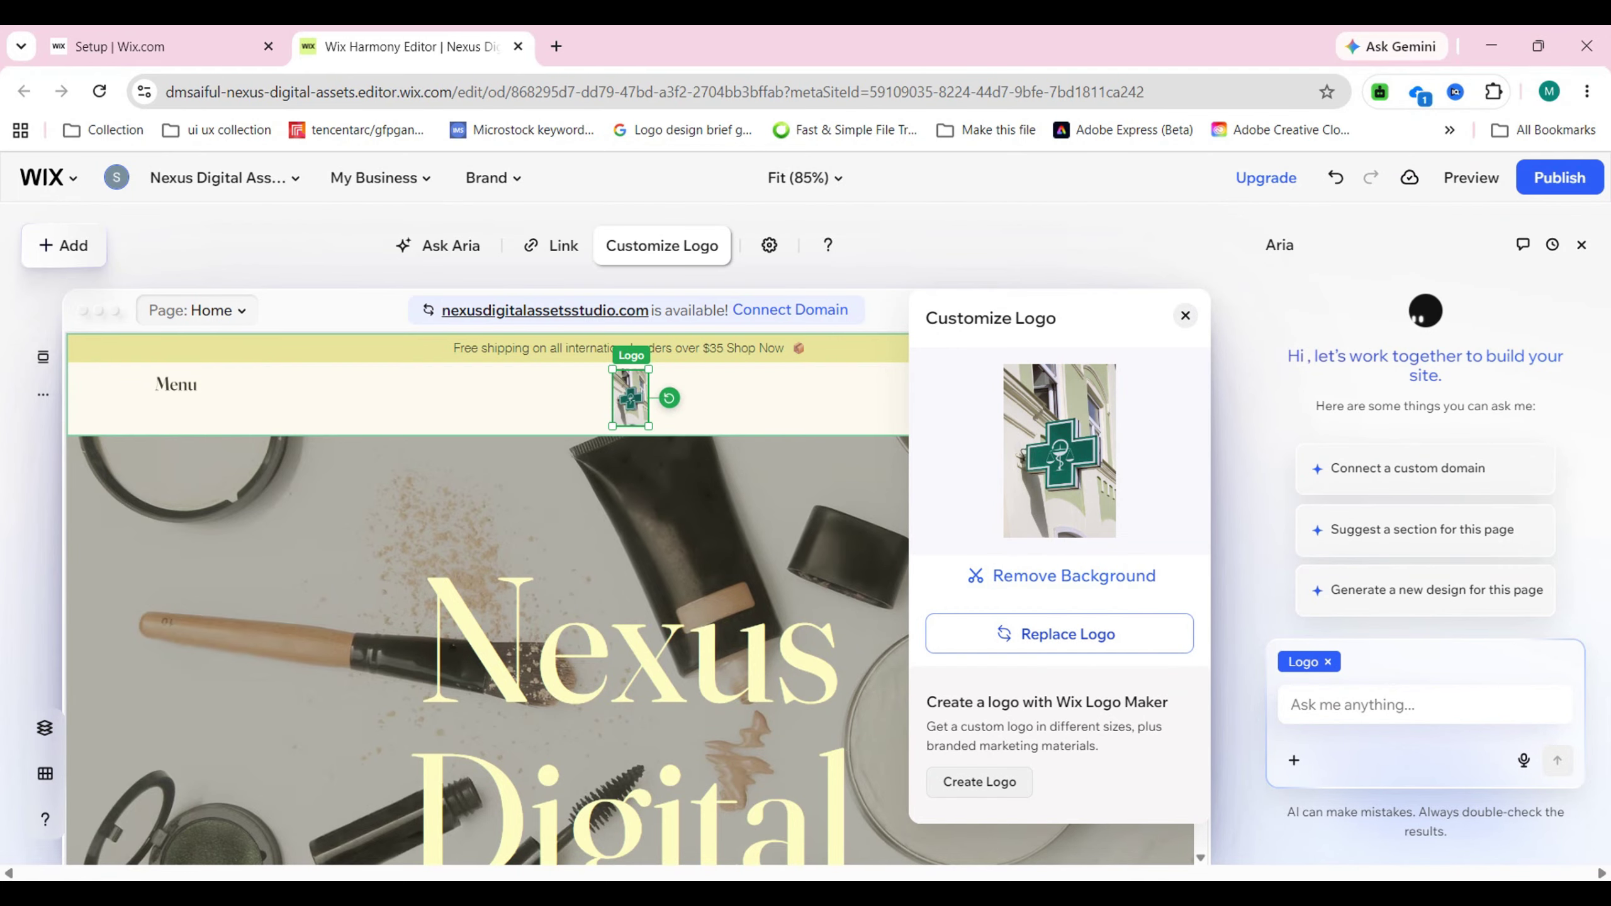
click(979, 781)
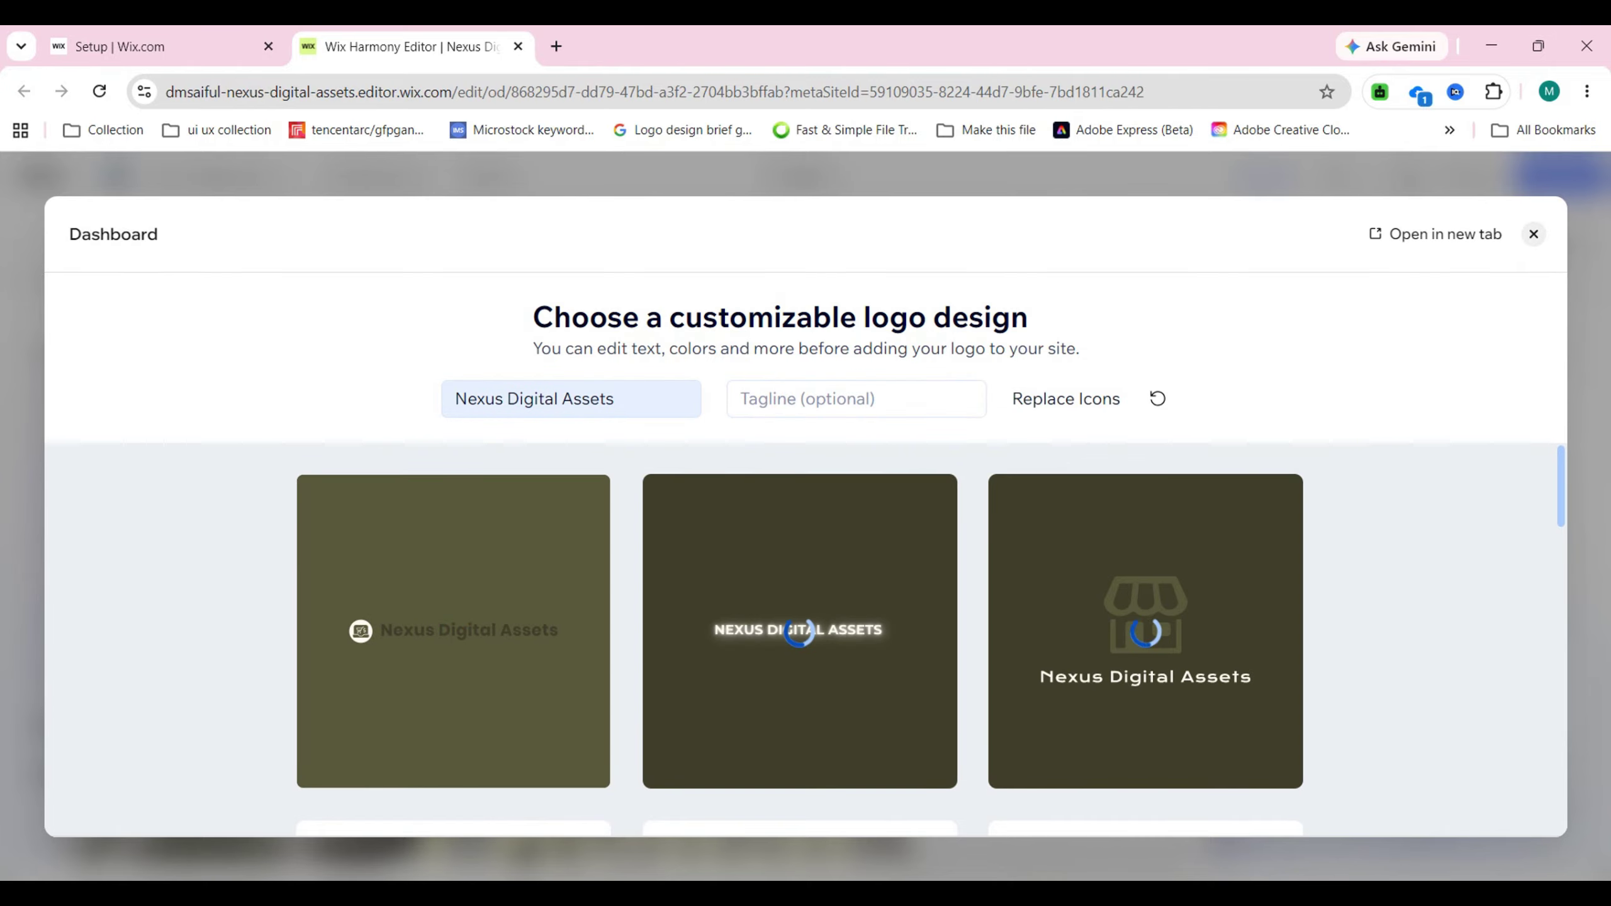
- Set the logo tagline to "Best Online Shop"
click(856, 399)
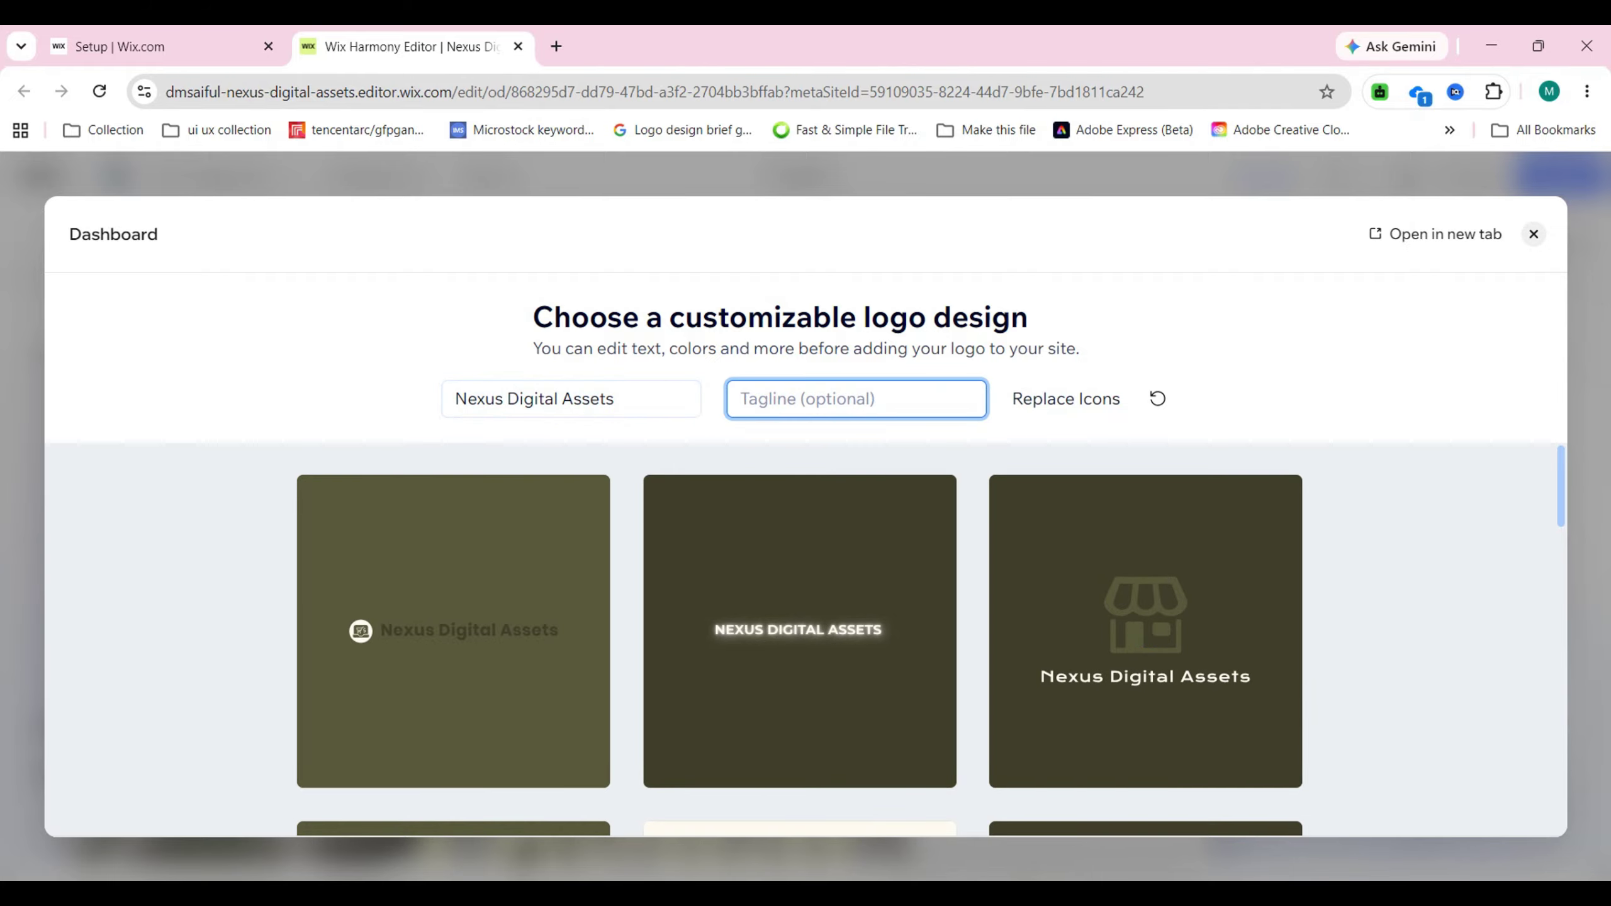
text(Online)
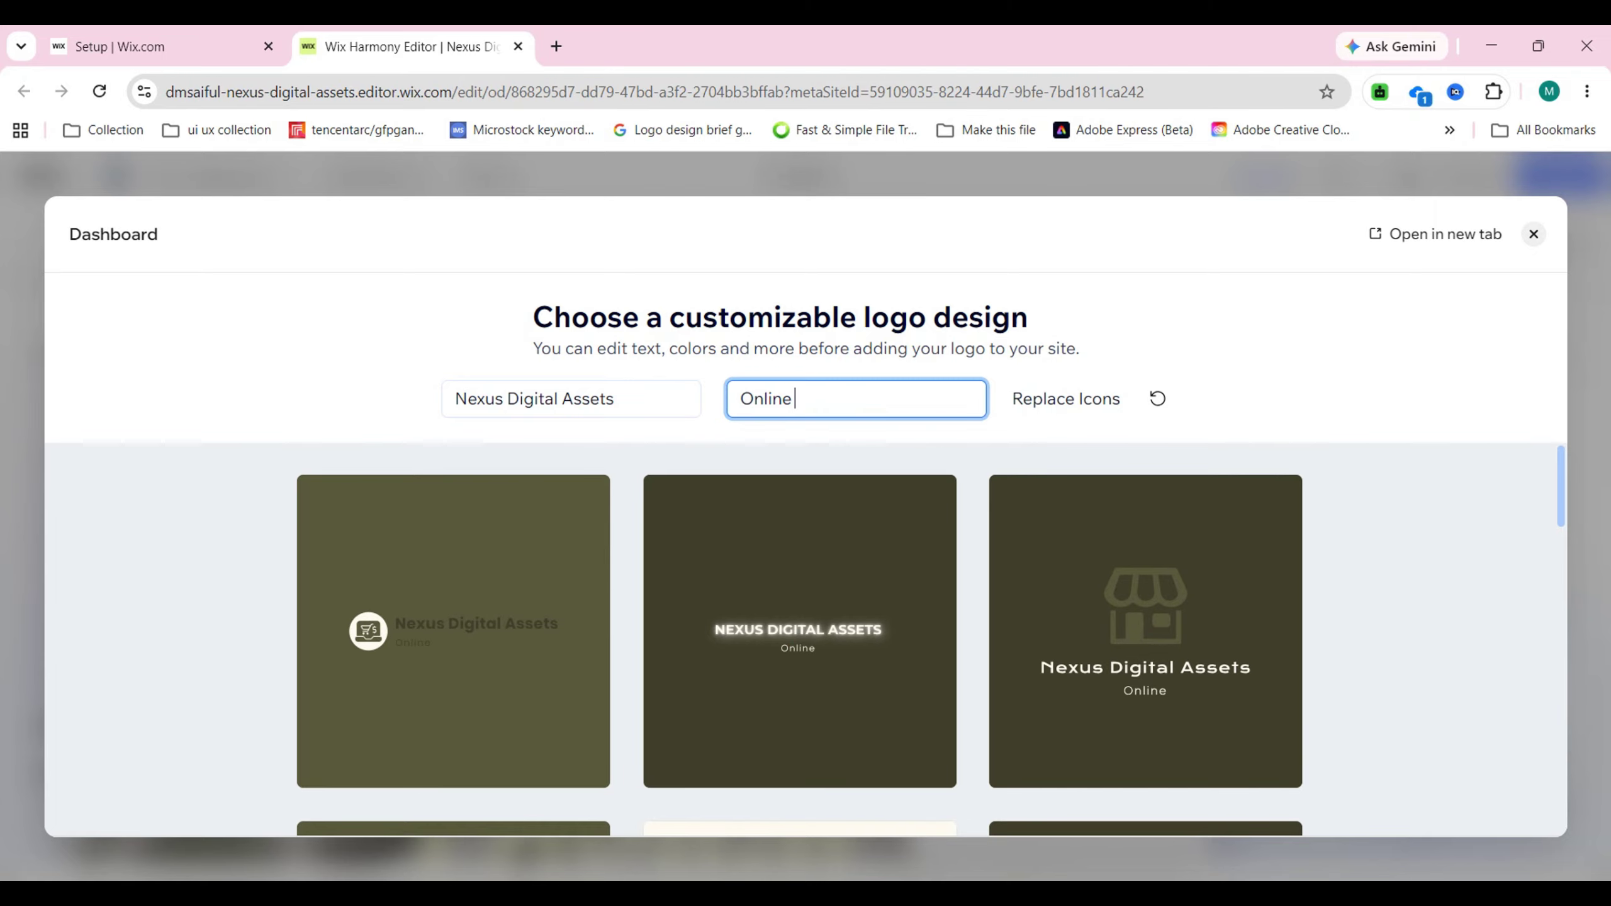
text( Best S)
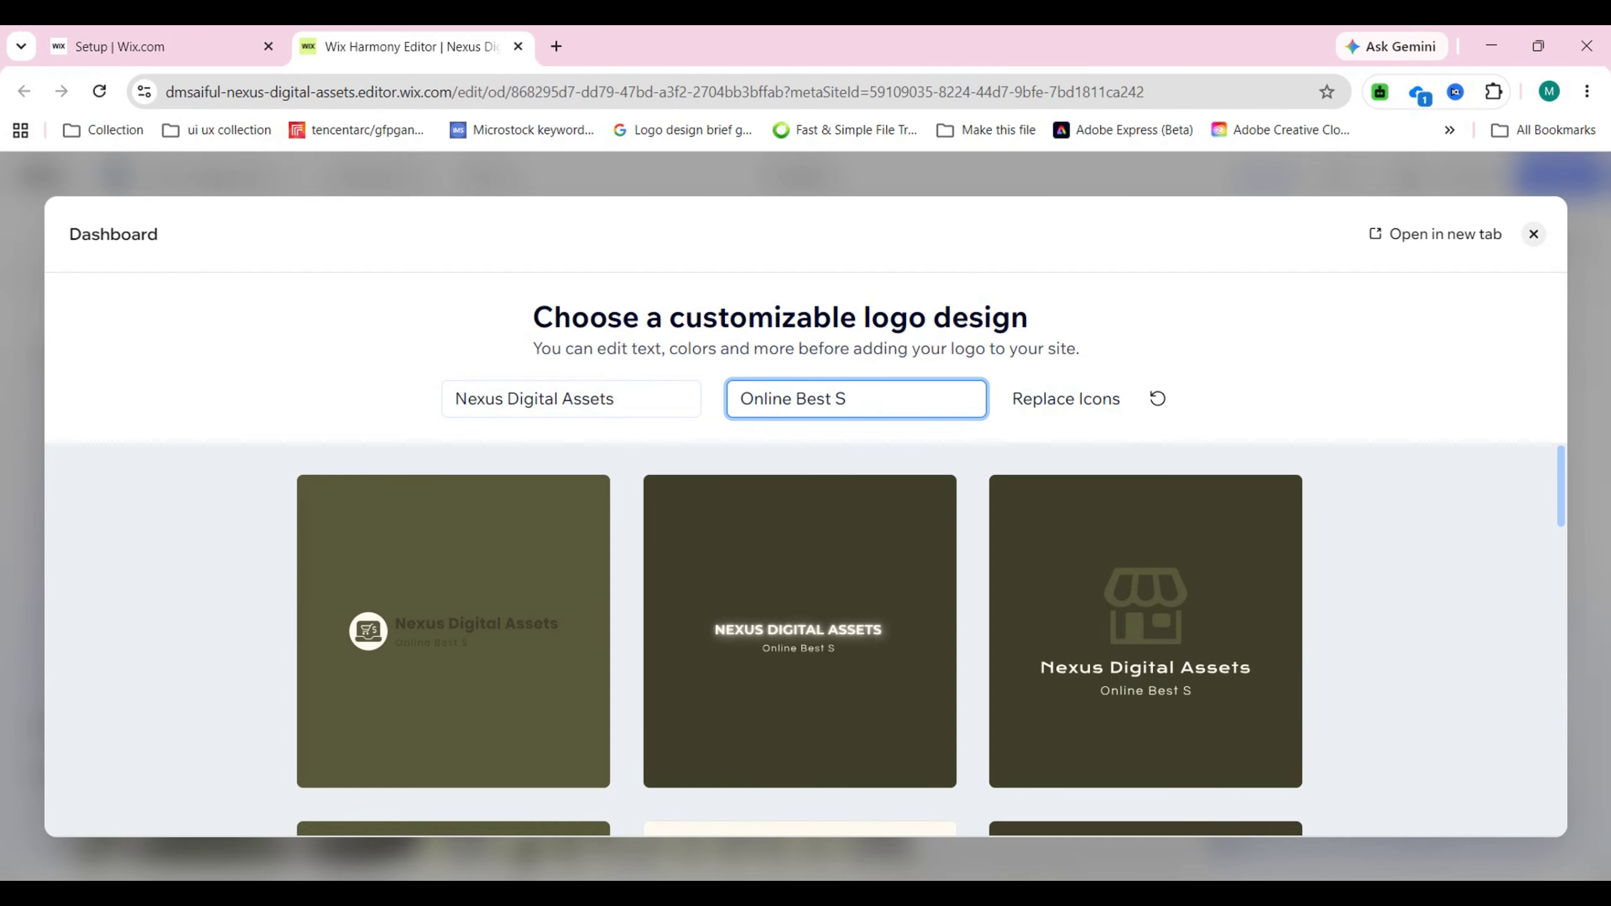
key(ctrl+a)
text(Bs)
key(BackSpace)
text(est )
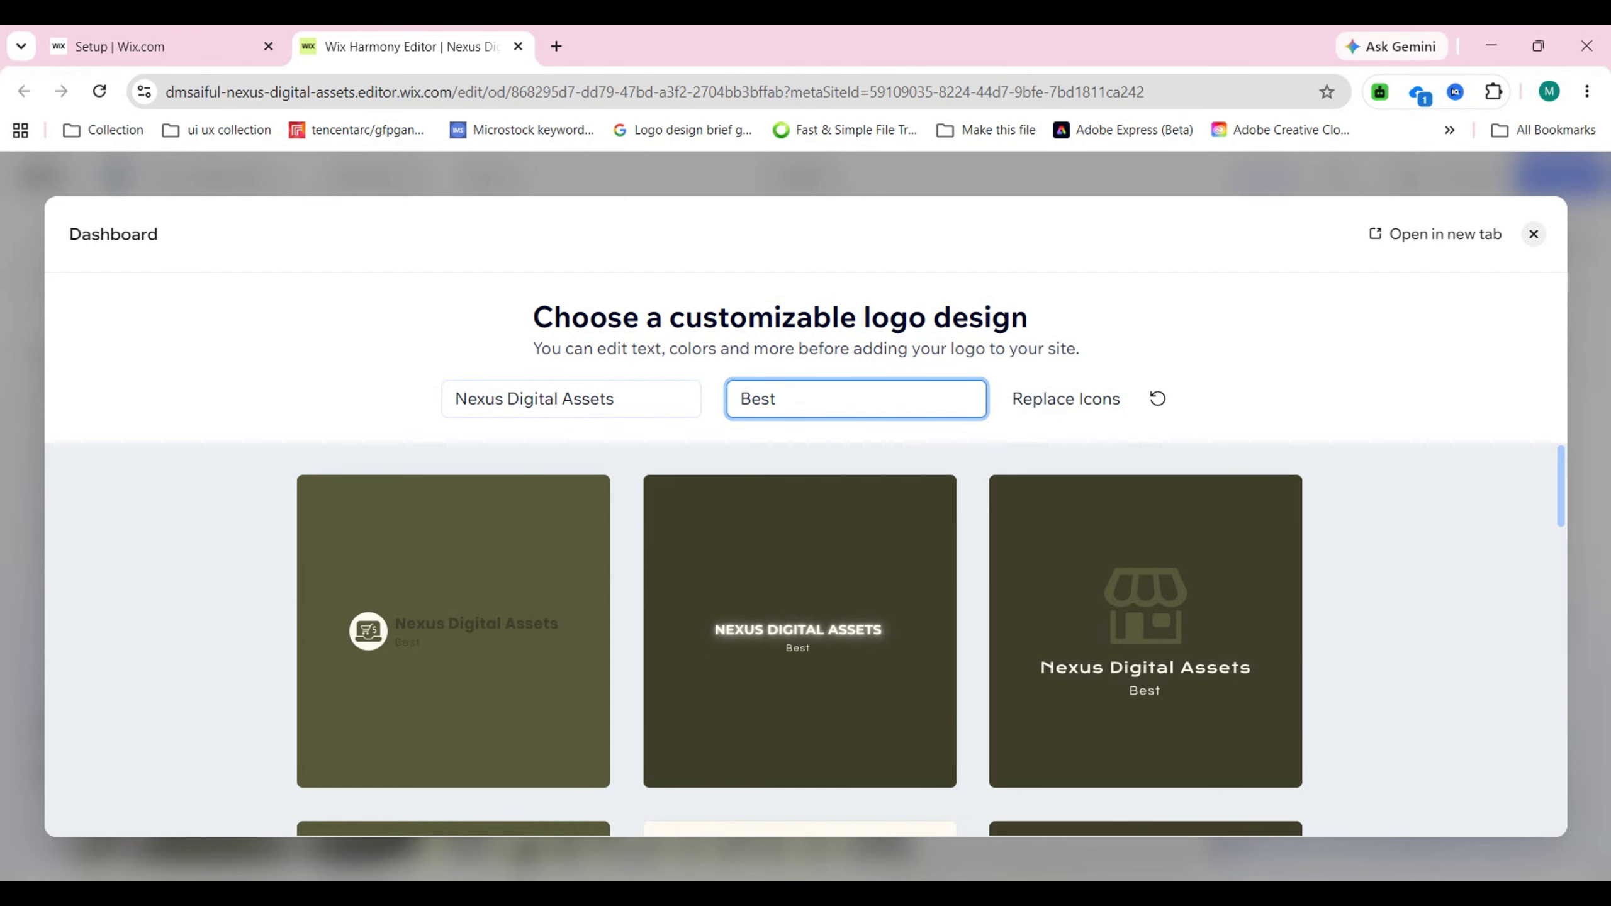
text(Online Shop)
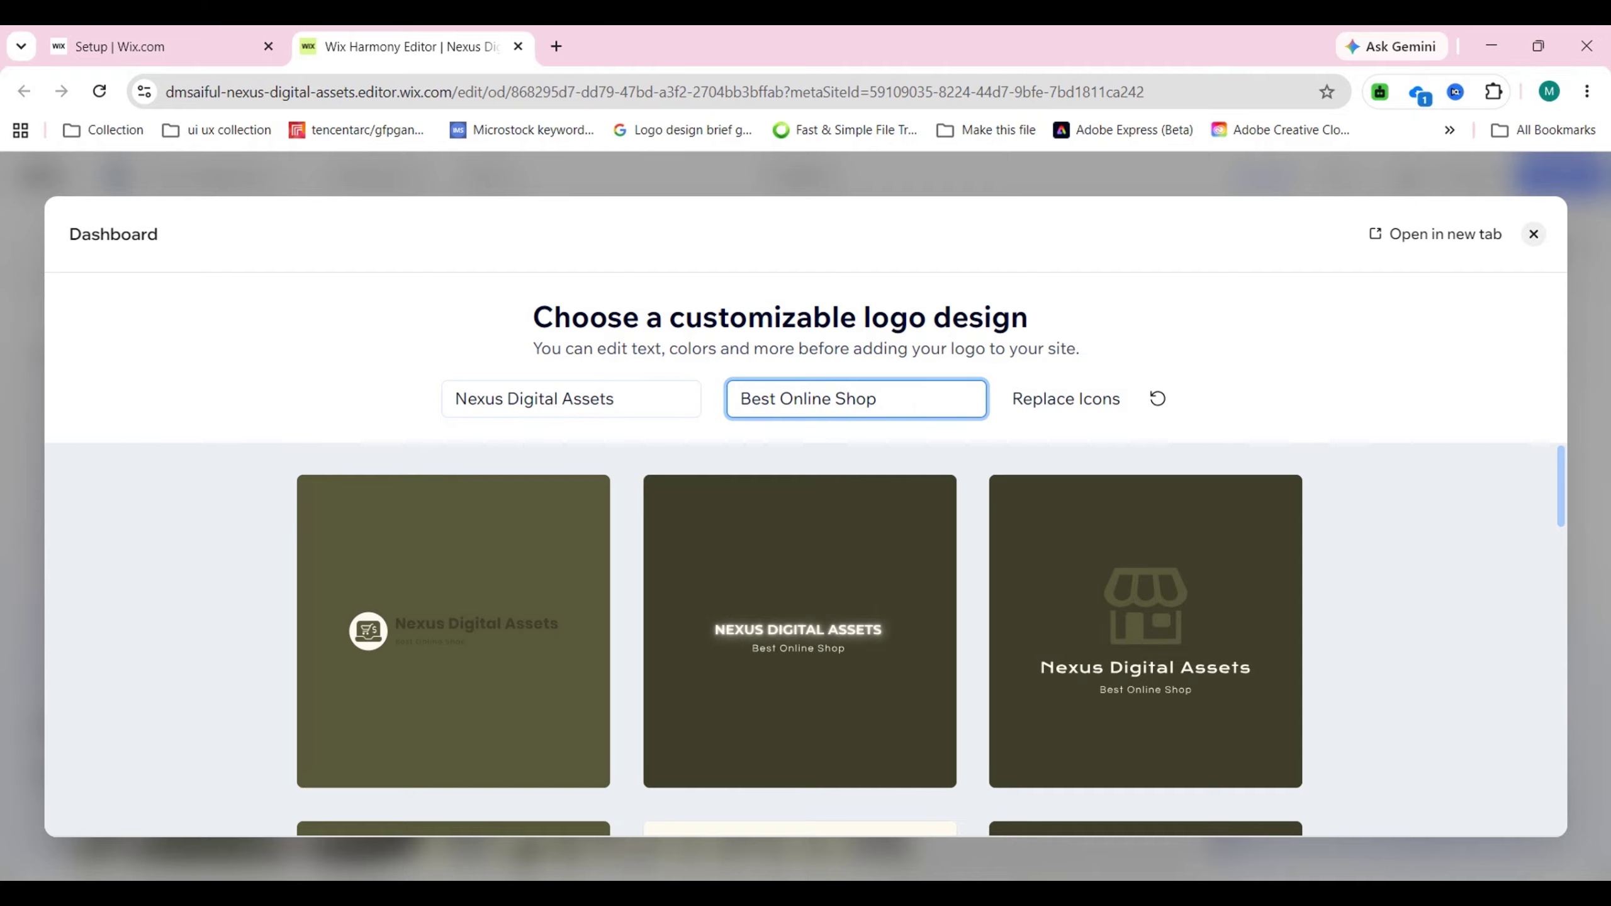
- Browse the logo designs and choose the cream one with the phone storefront icon for customization
scroll(1129, 572, down, 5)
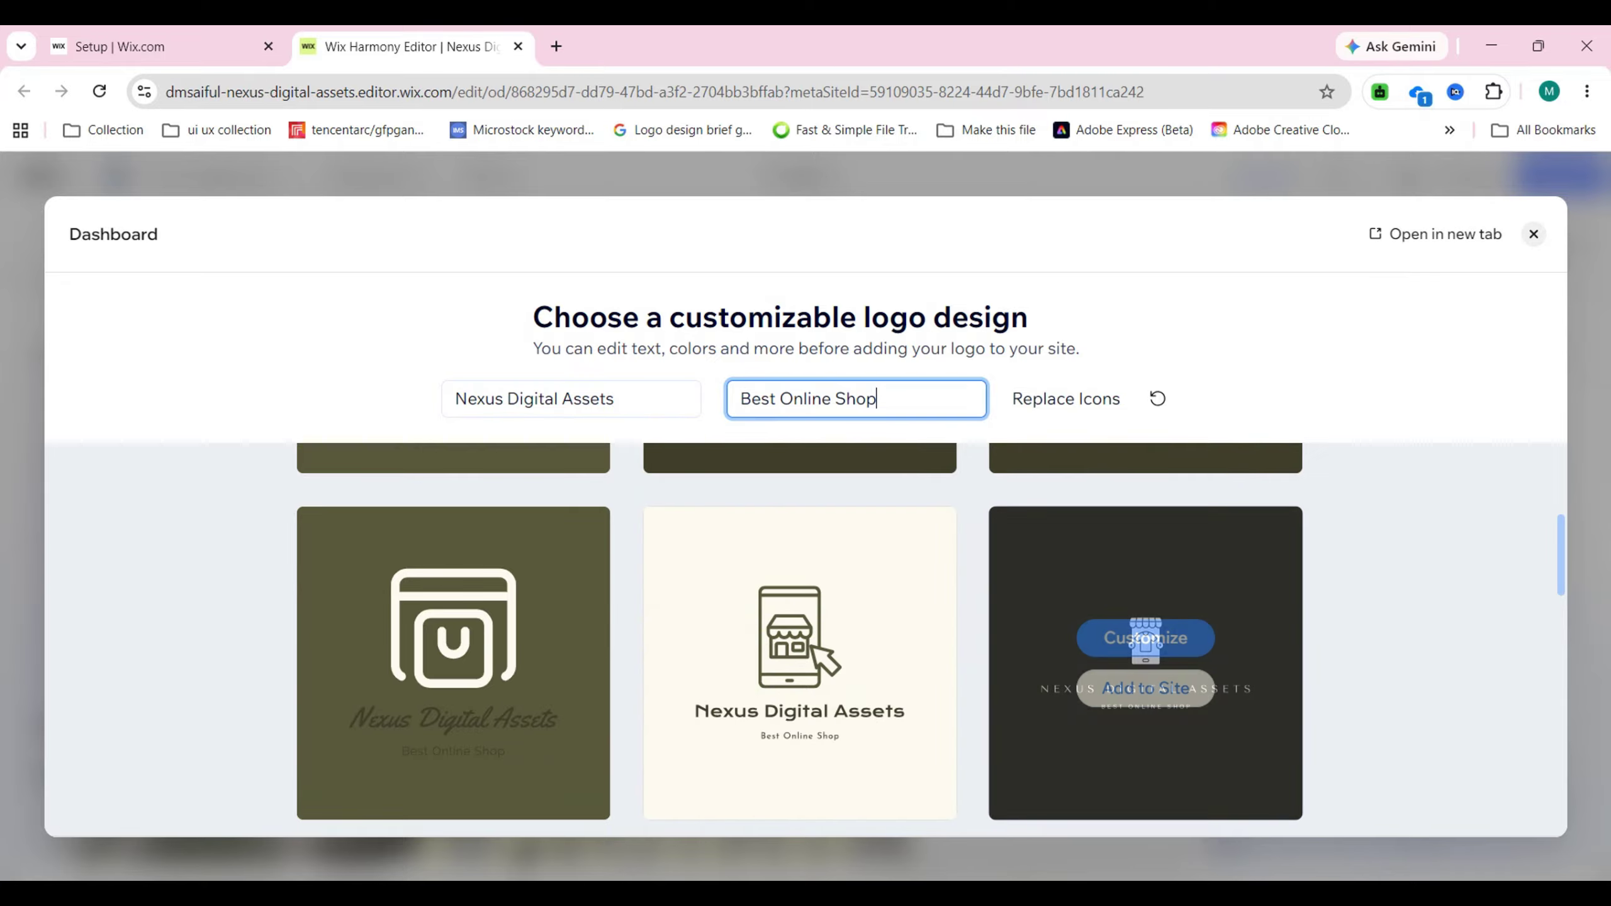
scroll(1135, 634, down, 3)
scroll(799, 634, down, 2)
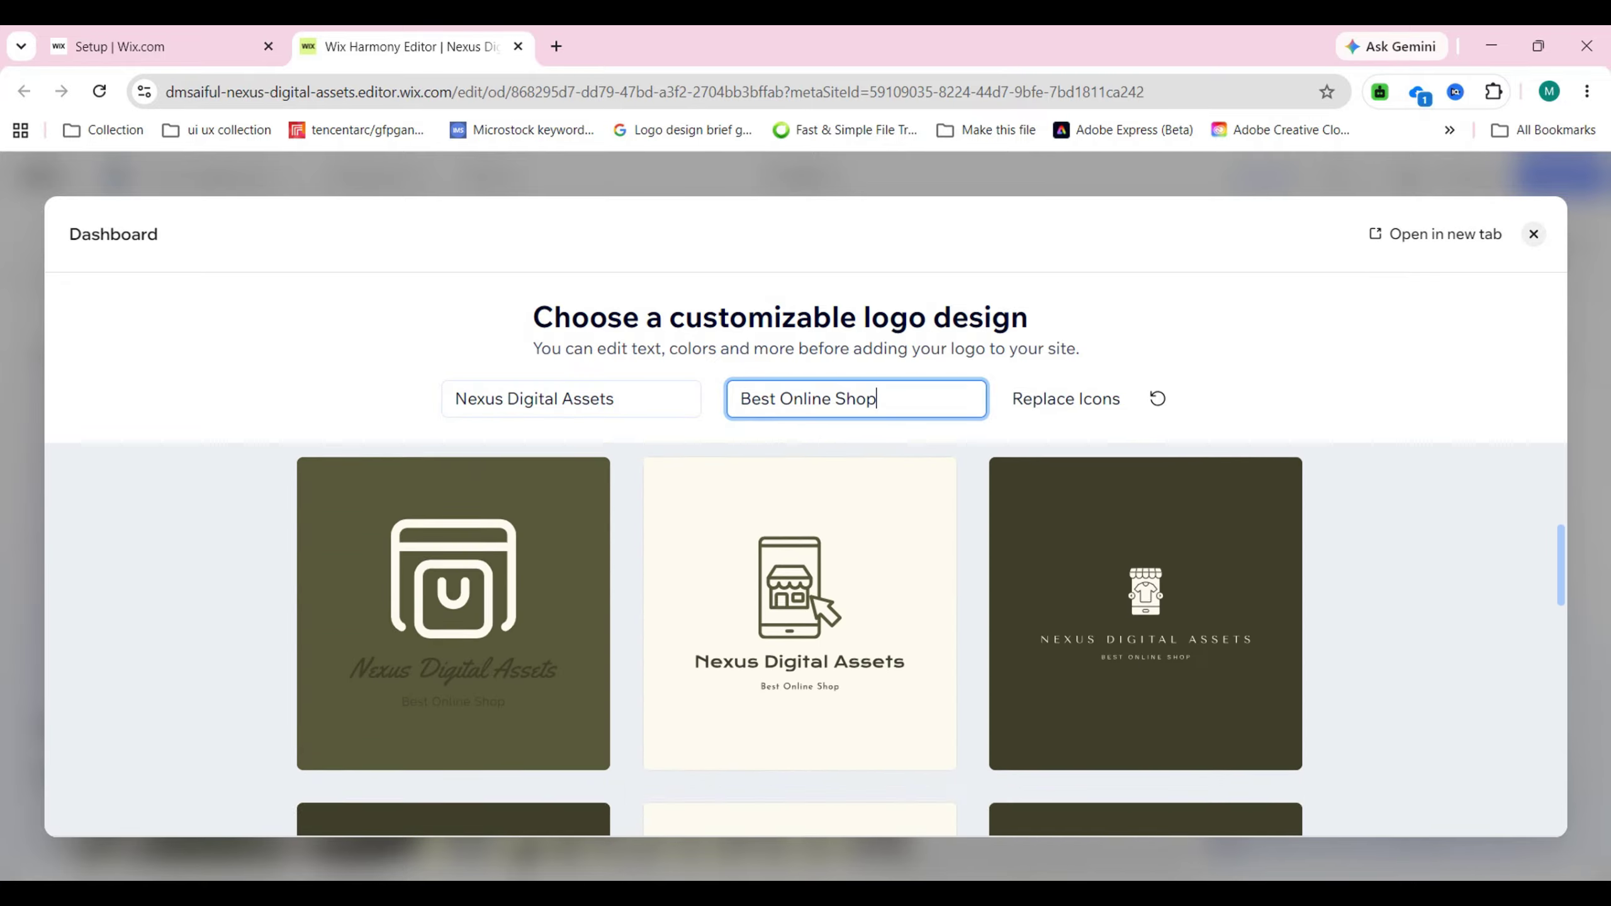
scroll(799, 634, down, 6)
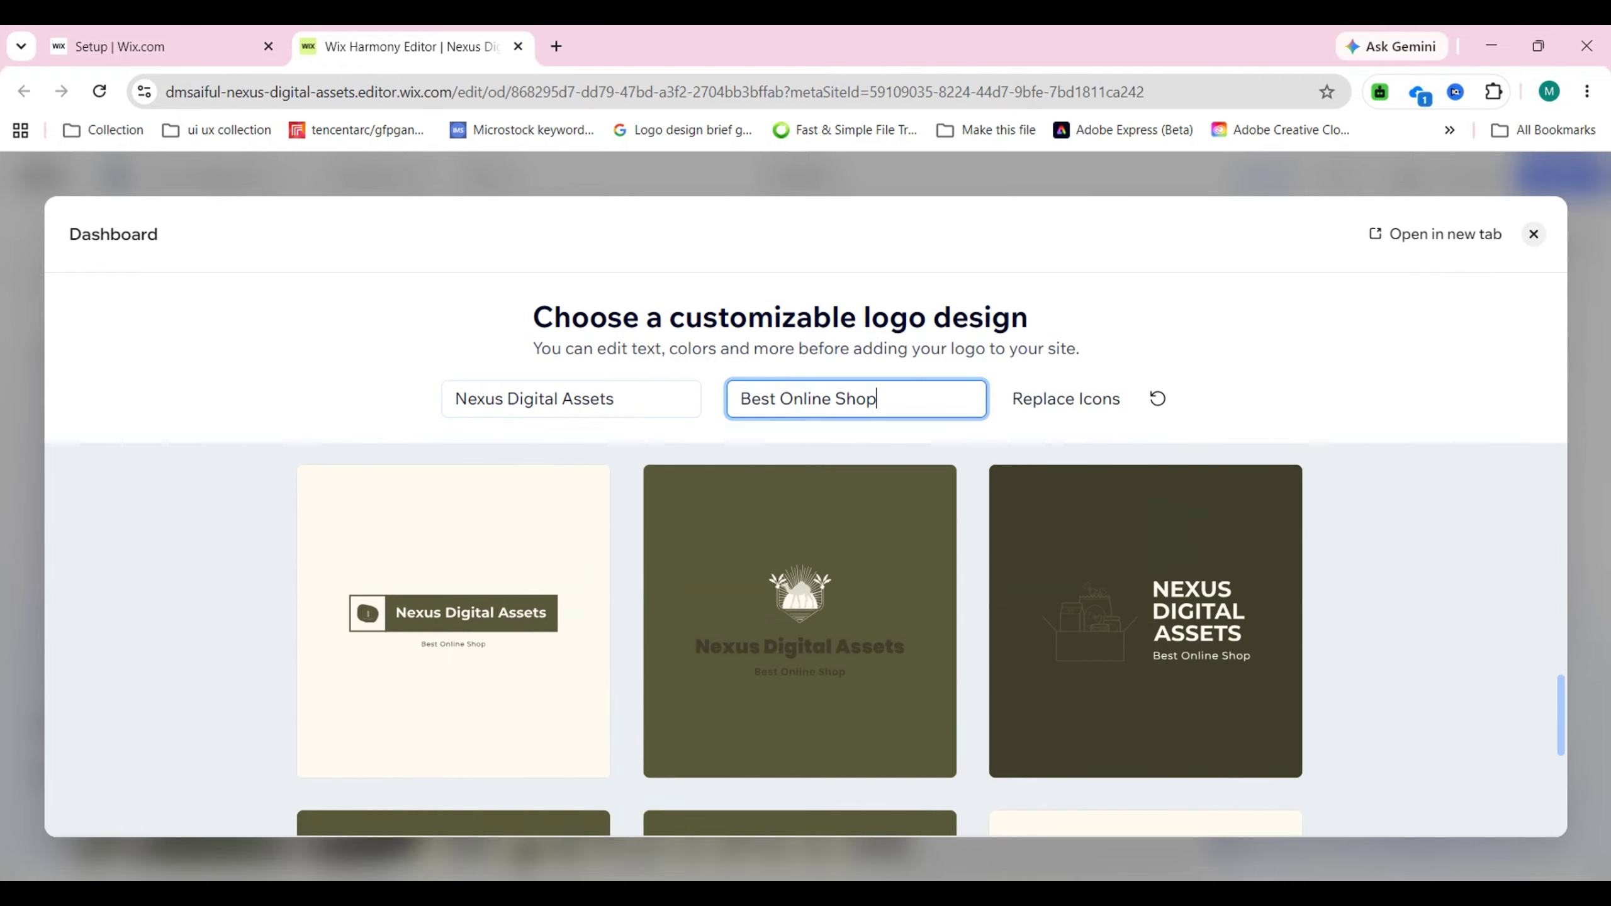
scroll(799, 634, down, 4)
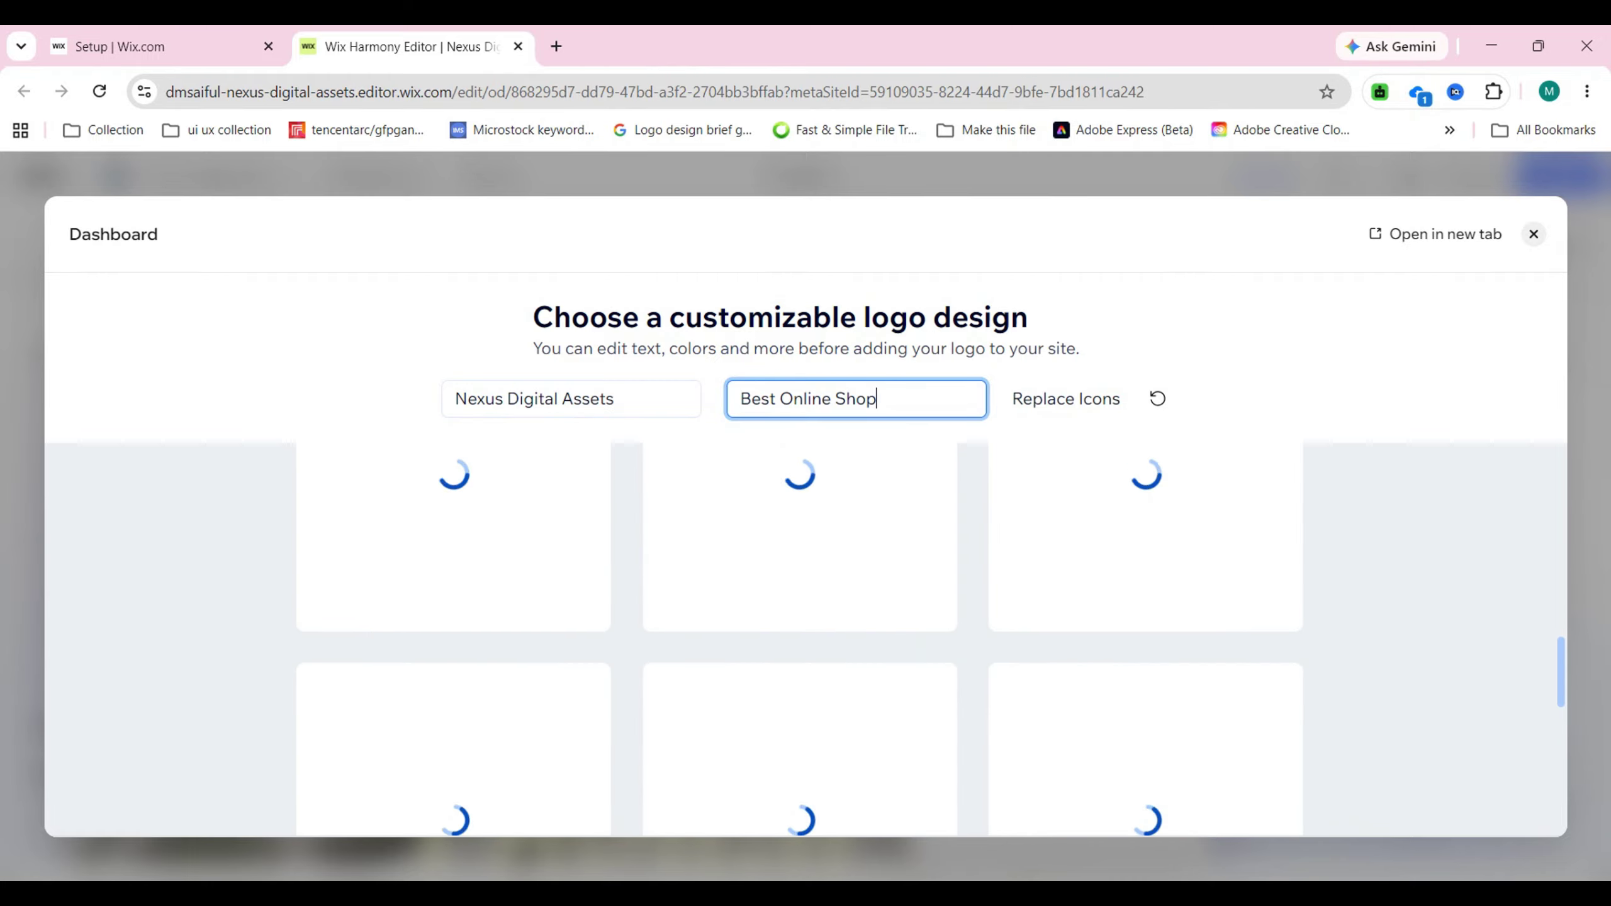
scroll(799, 634, up, 5)
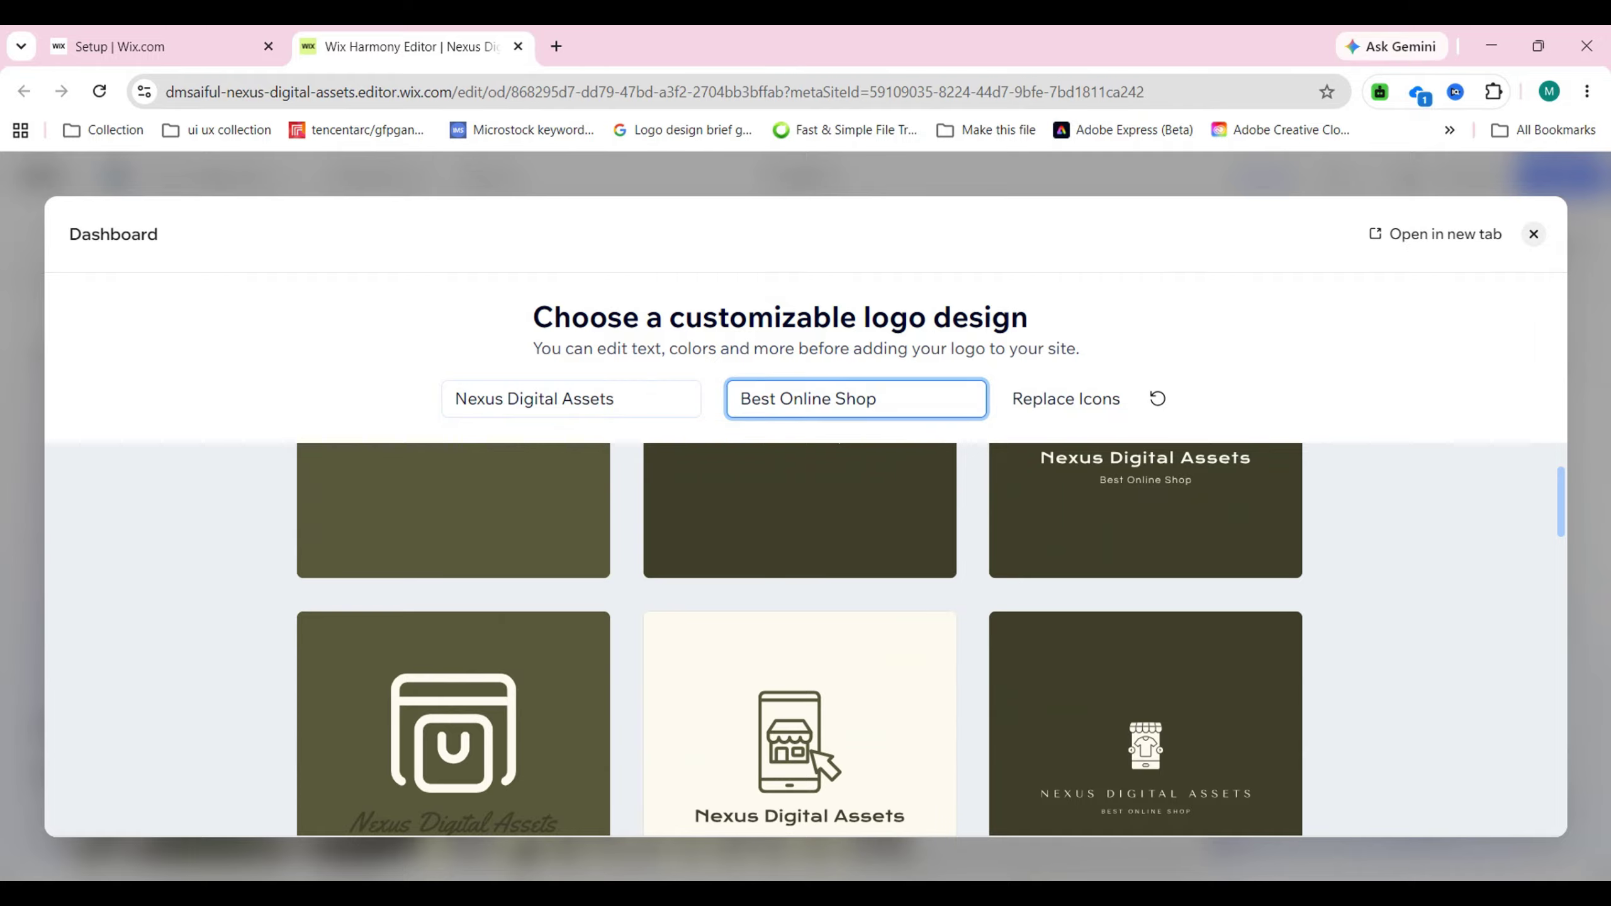
scroll(799, 666, down, 1)
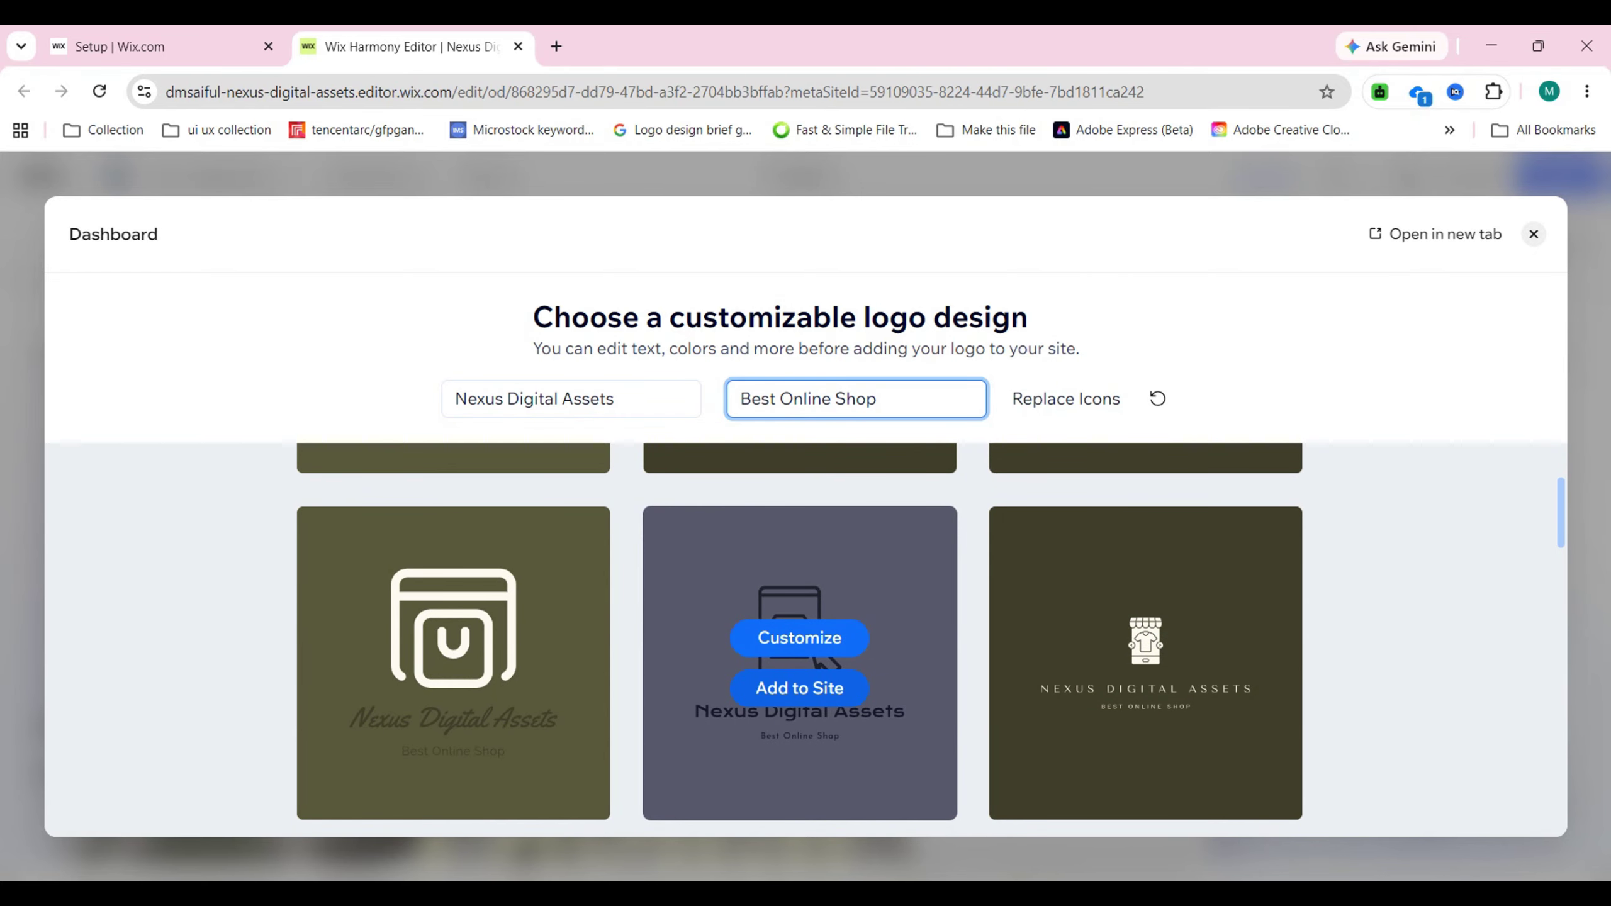
click(799, 637)
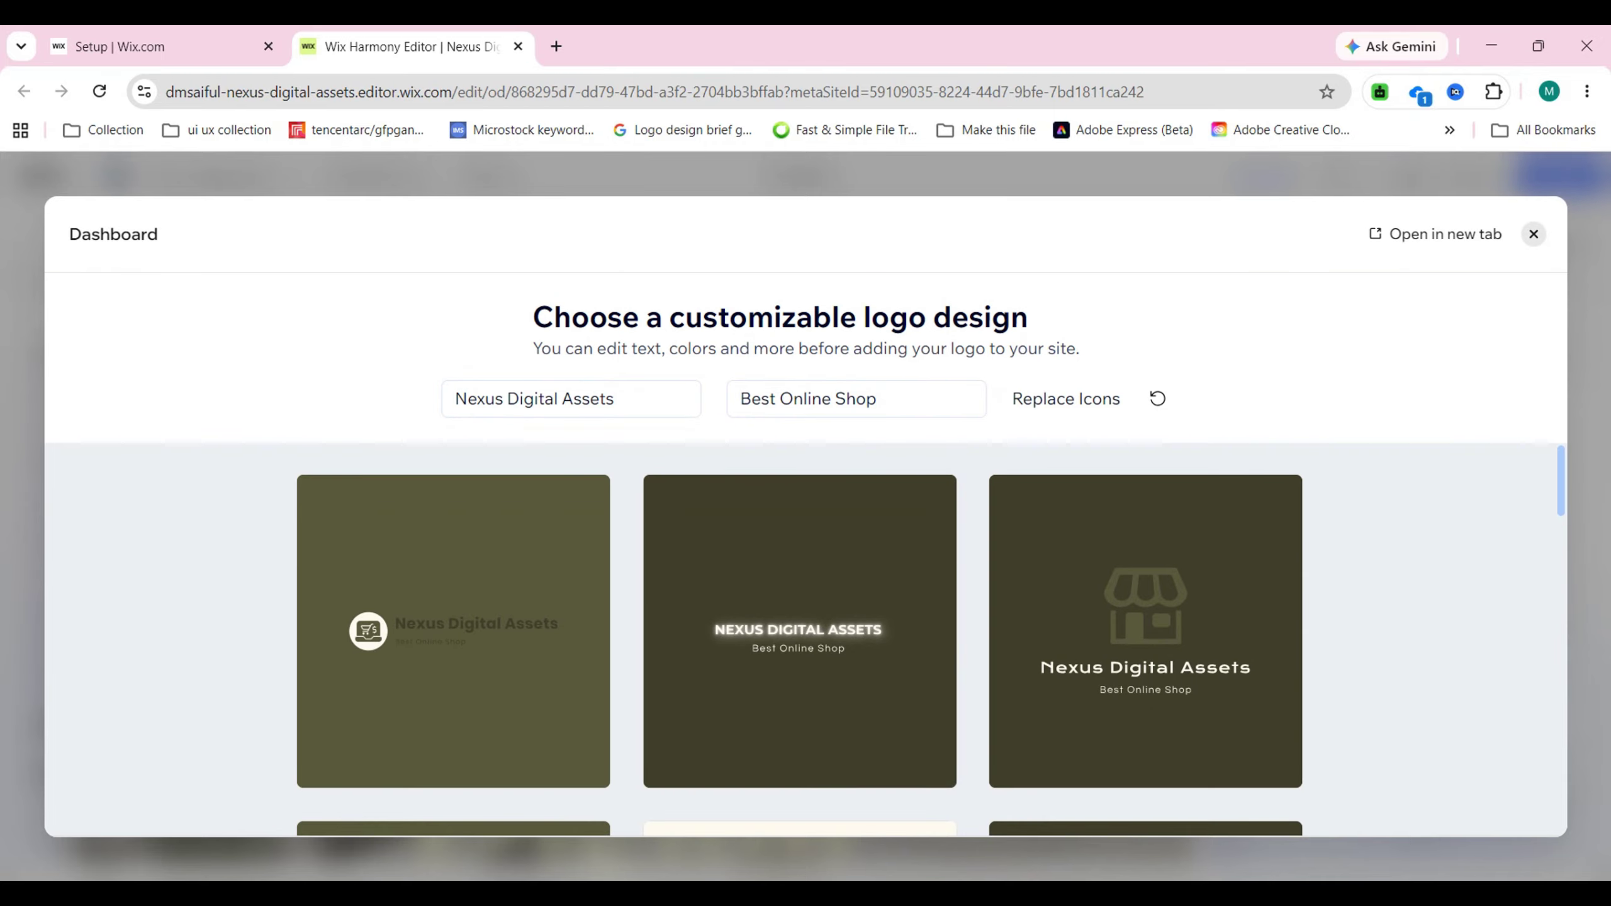
- Resize the header logo to about 66 x 66 and reposition it near the middle of the header, below the announcement bar
key(Escape)
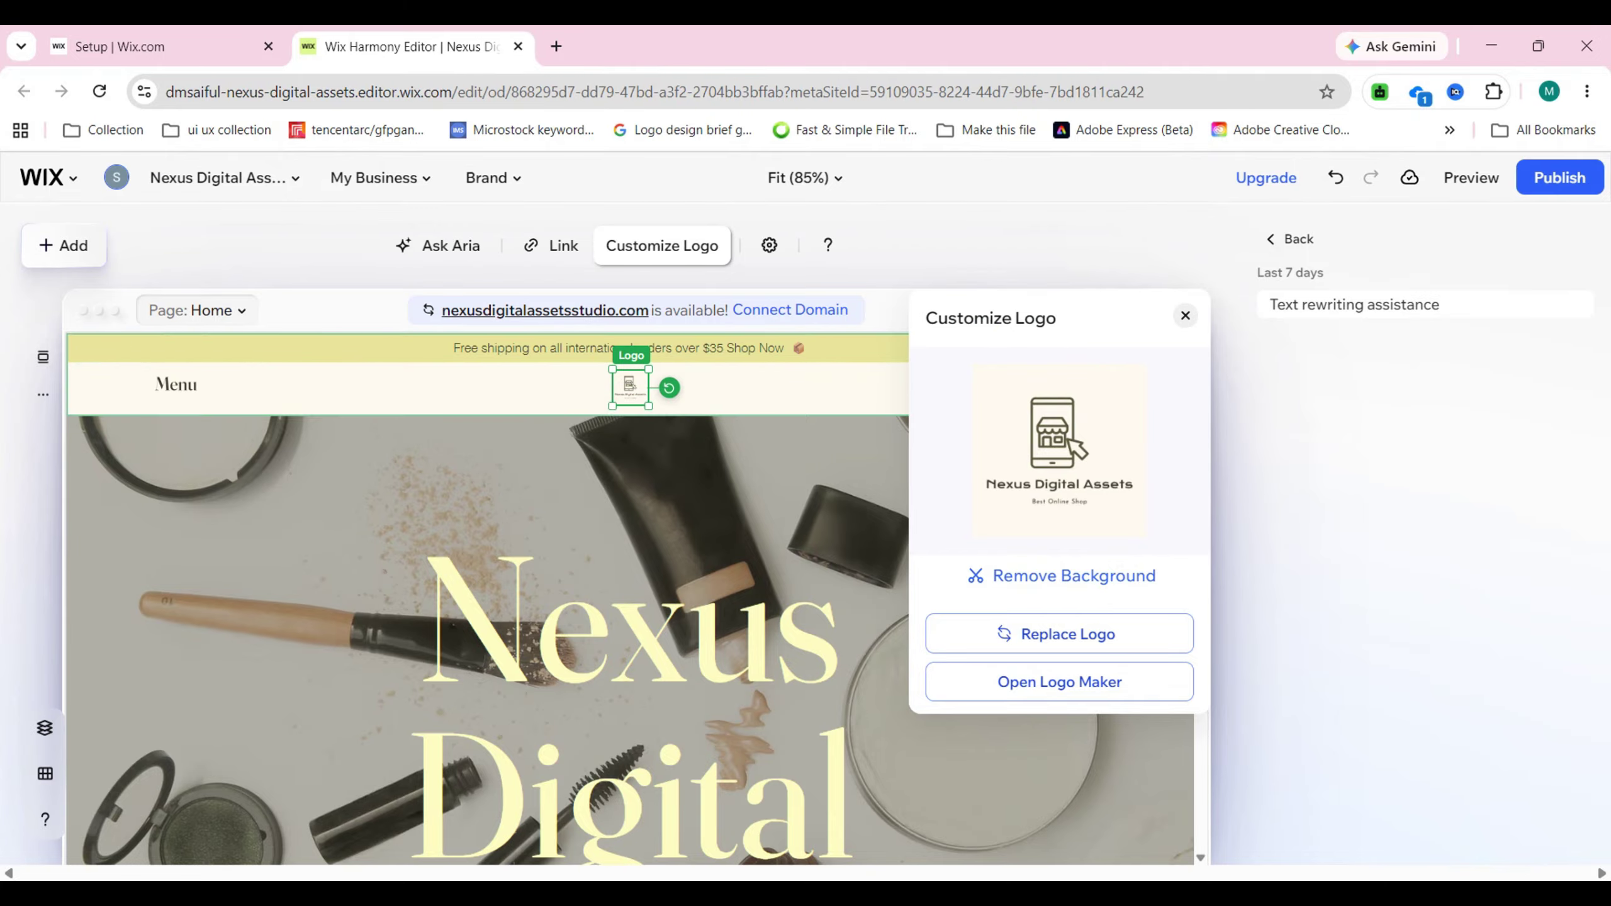
drag(612, 368, 584, 343)
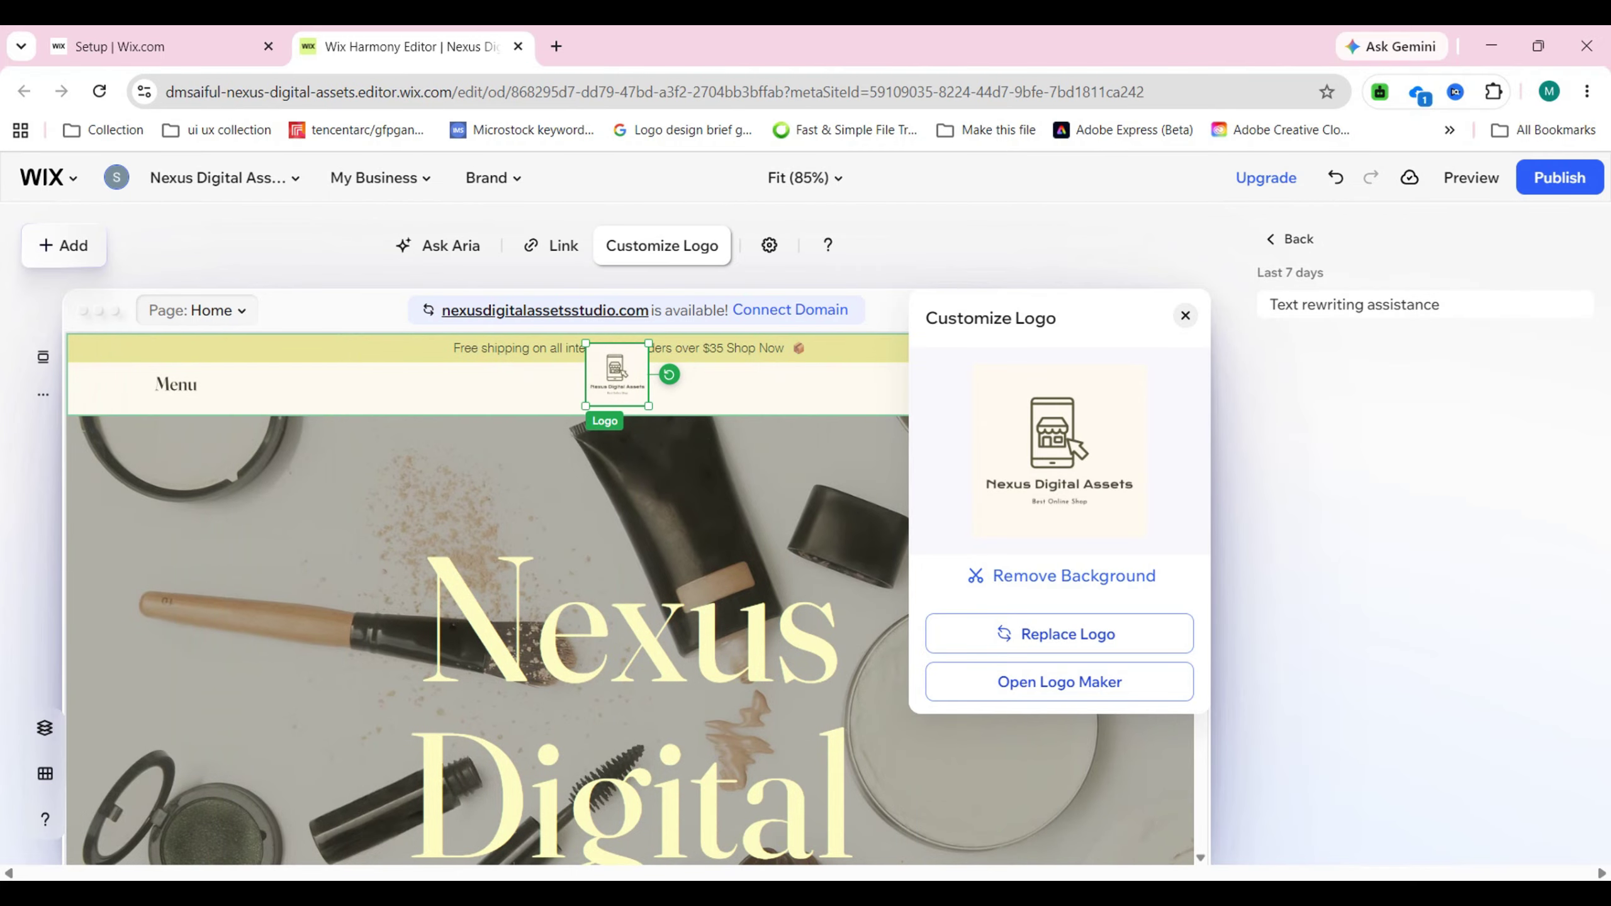
drag(616, 375, 637, 390)
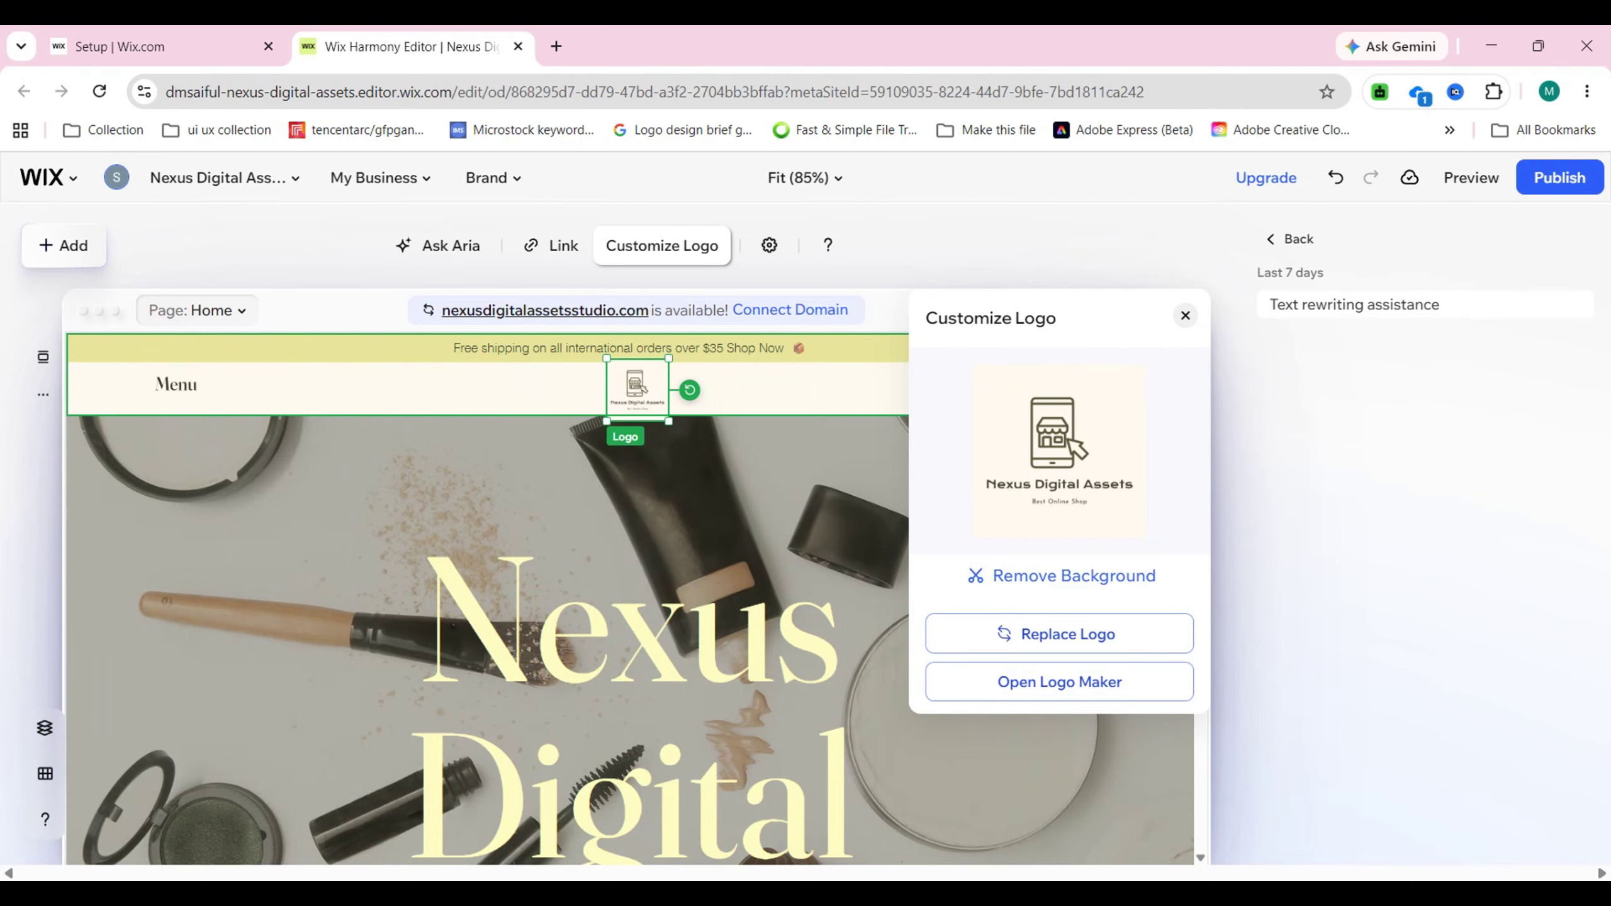
drag(669, 421, 664, 416)
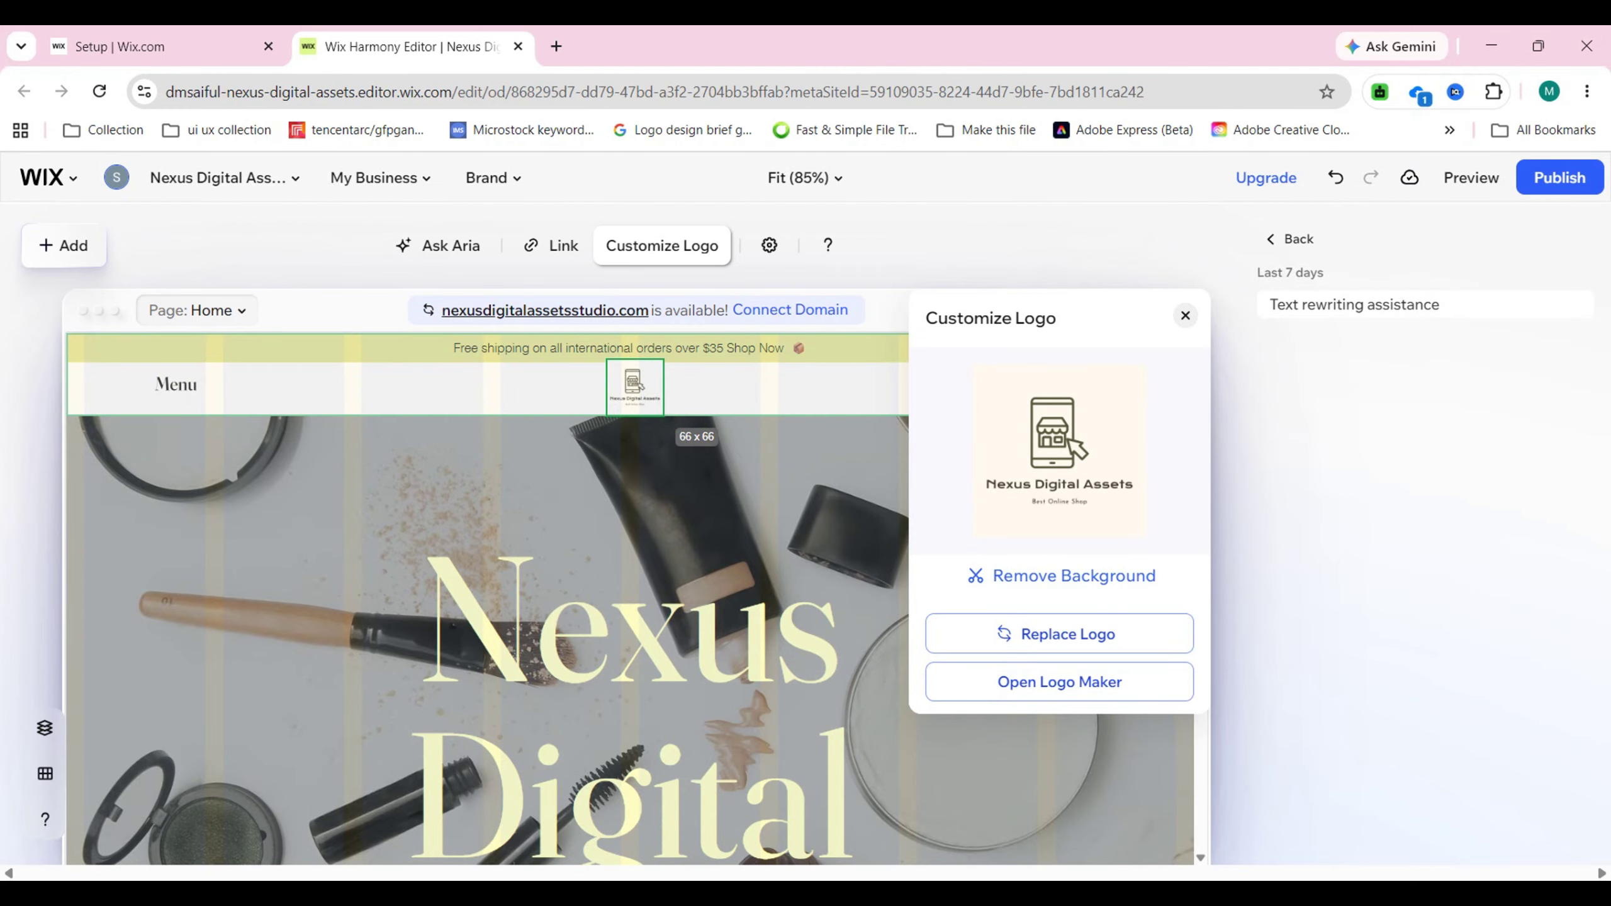
click(1185, 315)
click(662, 245)
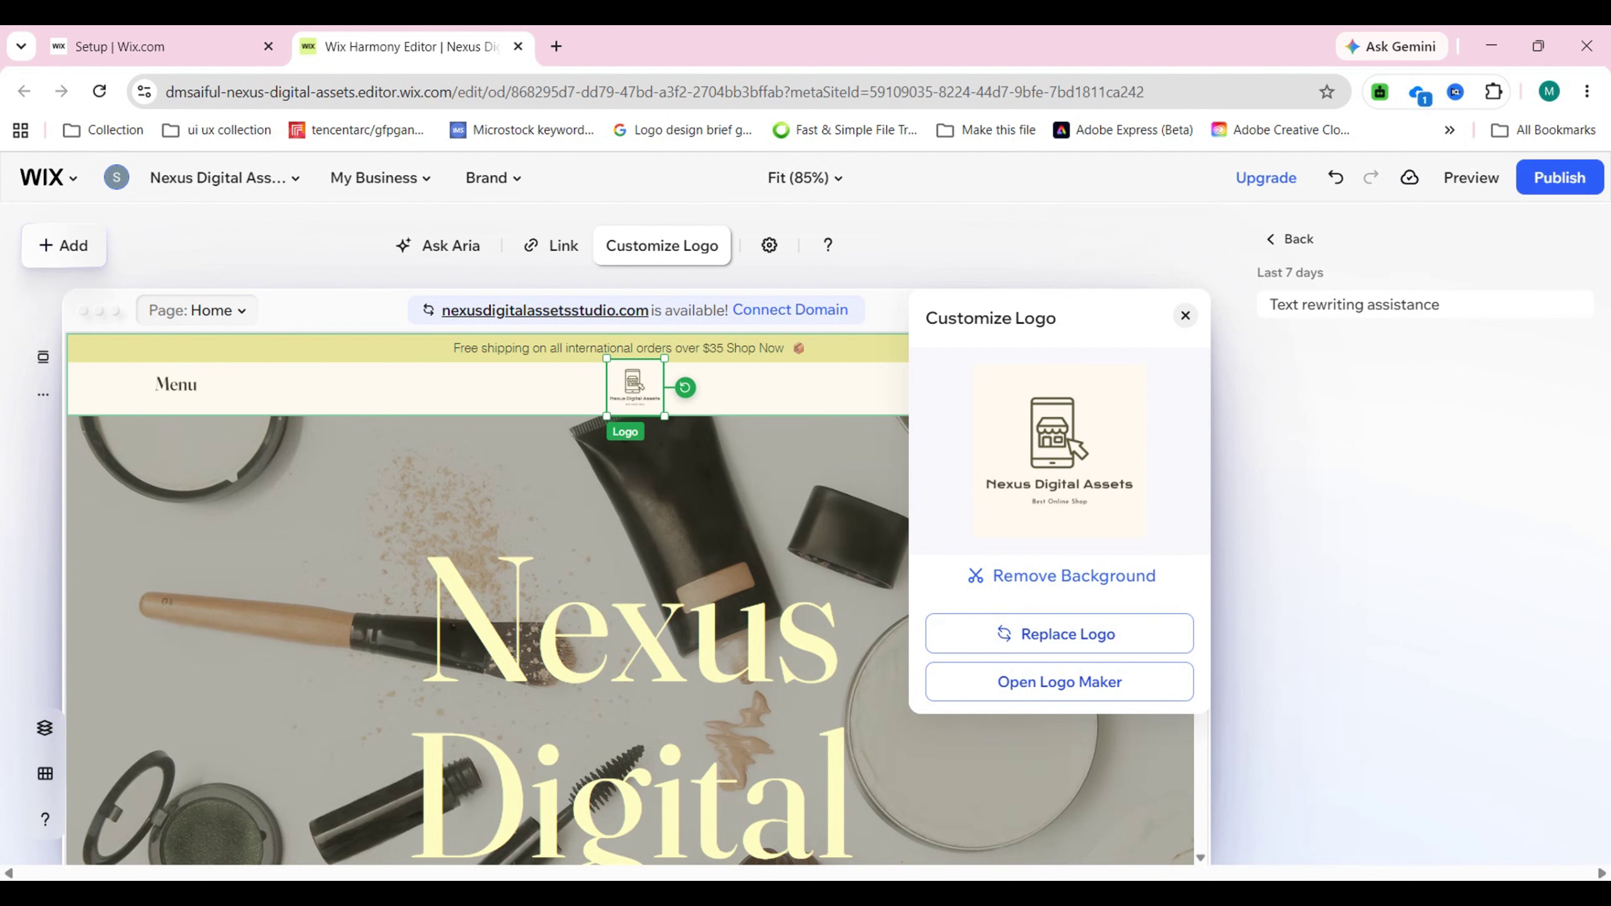
click(634, 482)
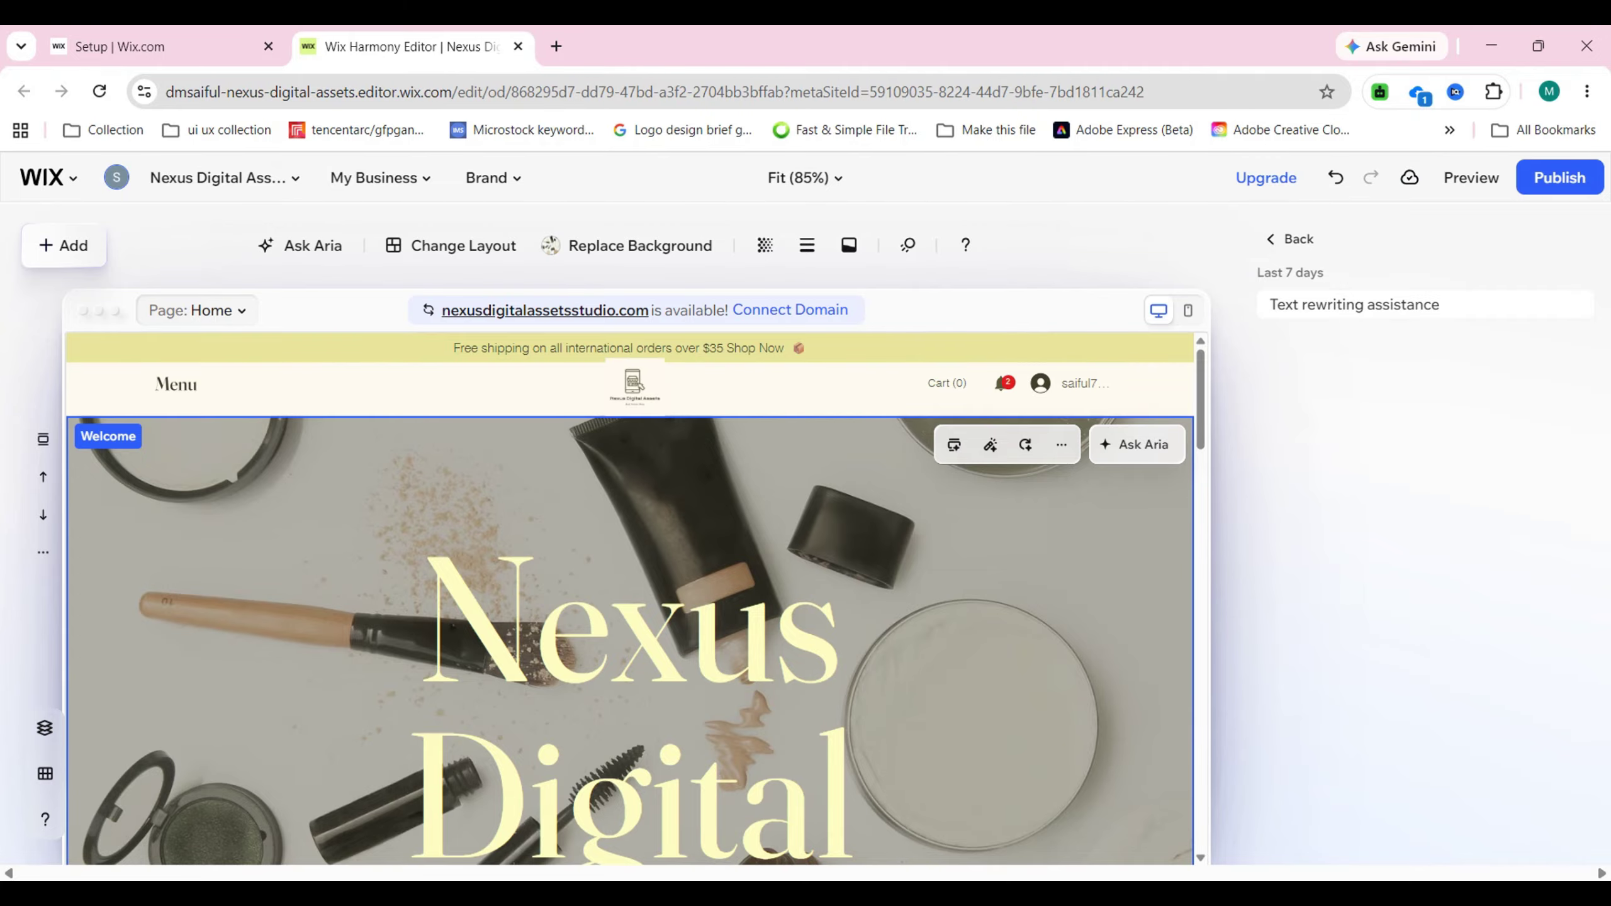
- Start replacing the Welcome section's background image and search Media from Wix for "Online e-commerce website"
scroll(634, 596, down, 3)
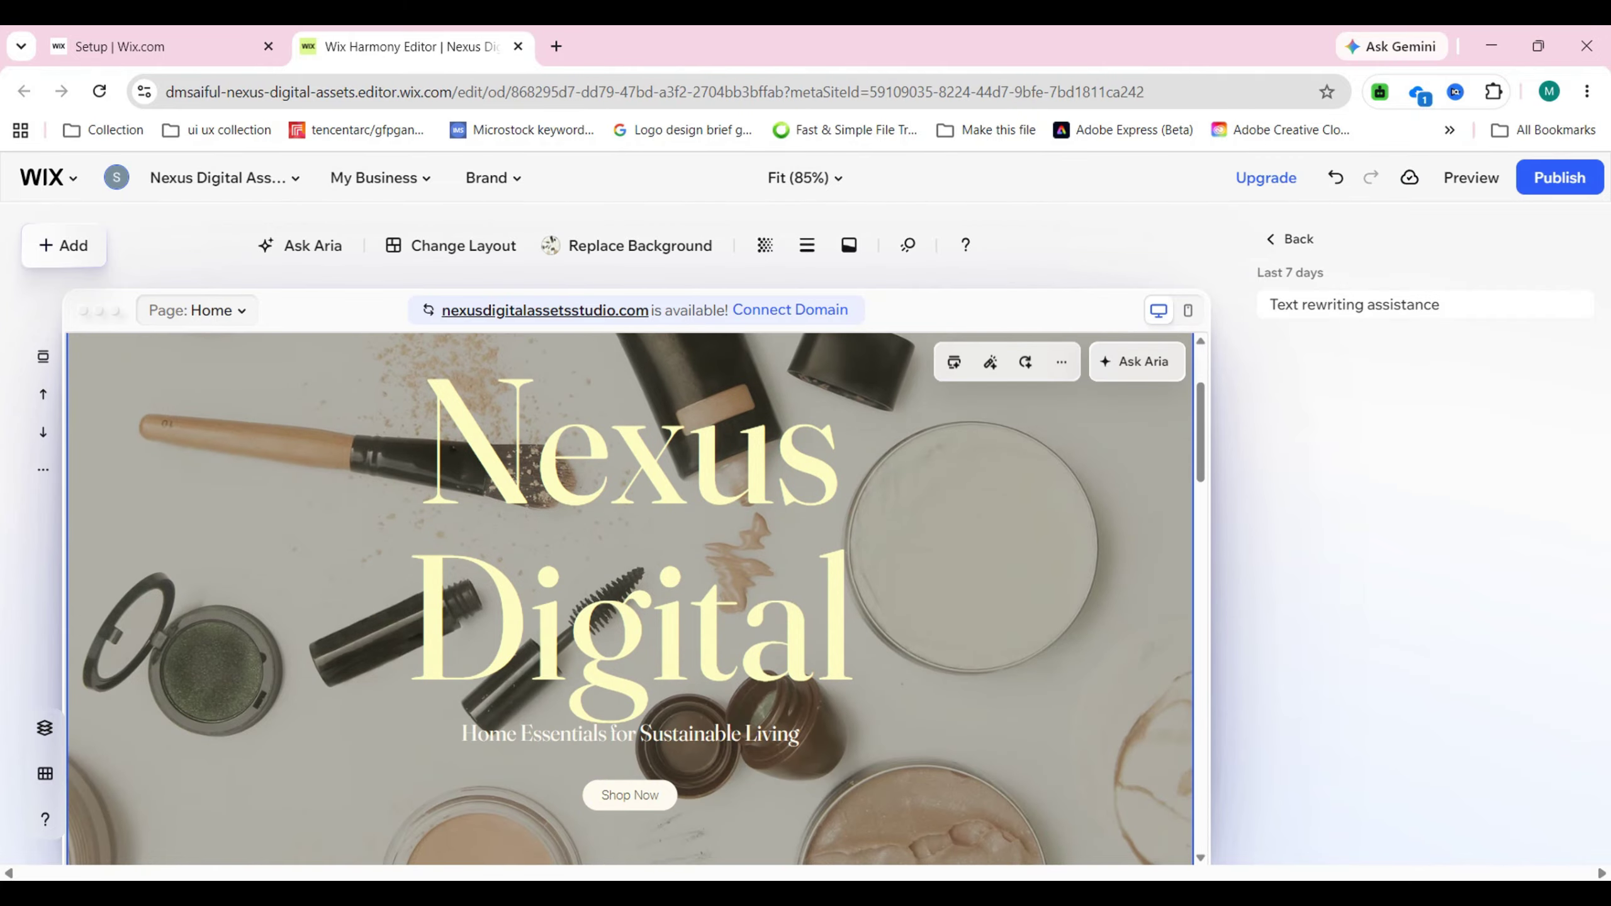
scroll(634, 597, up, 3)
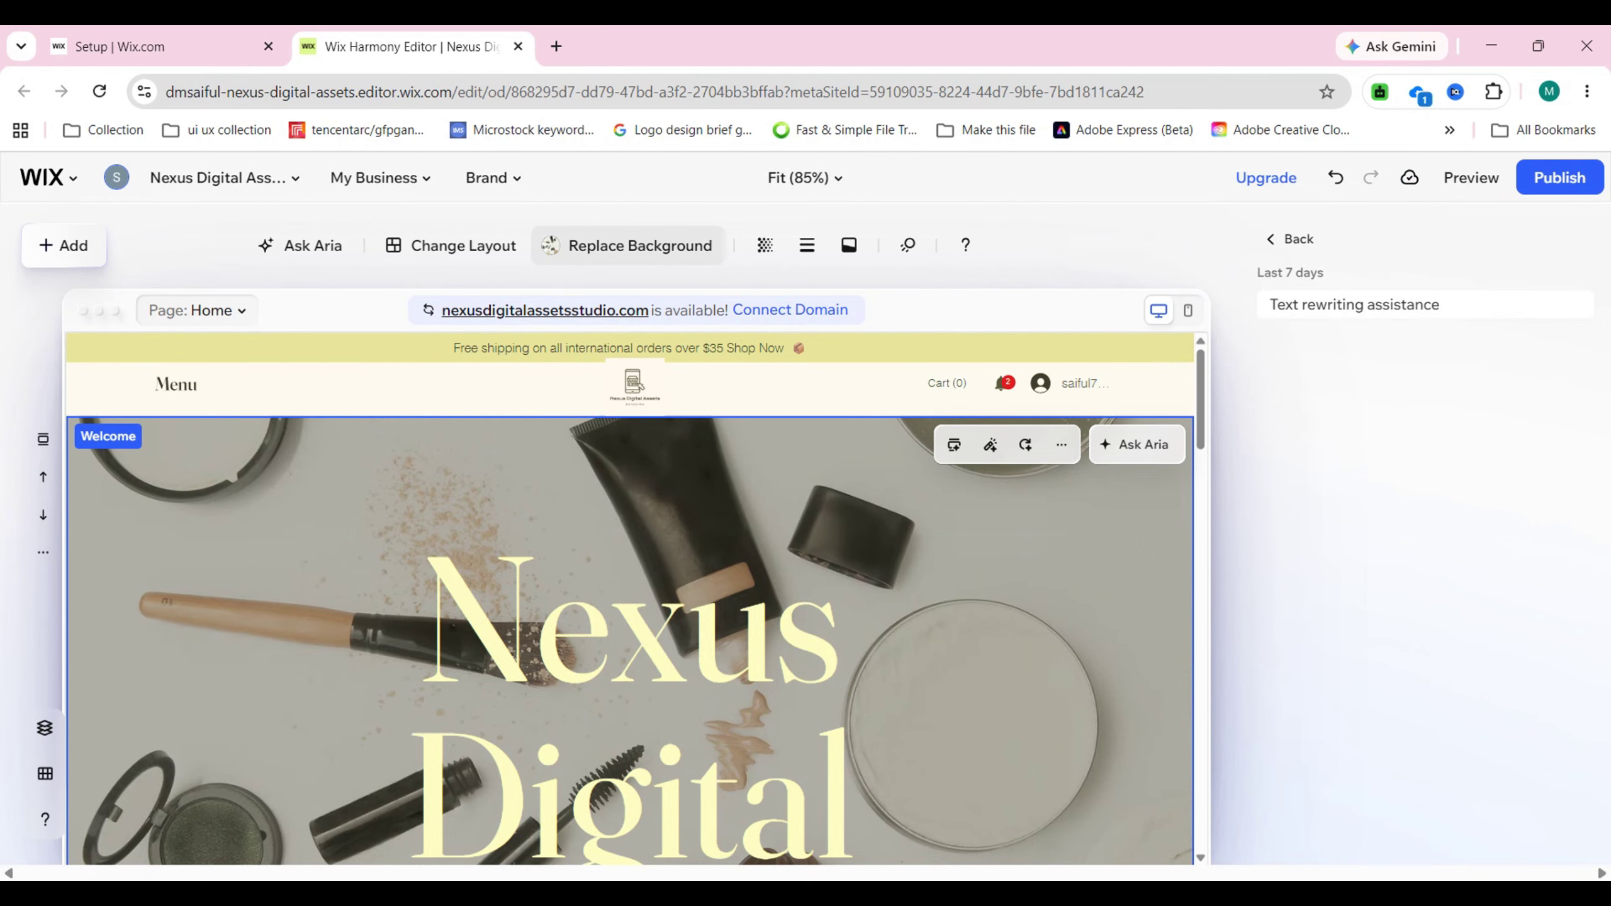
click(628, 246)
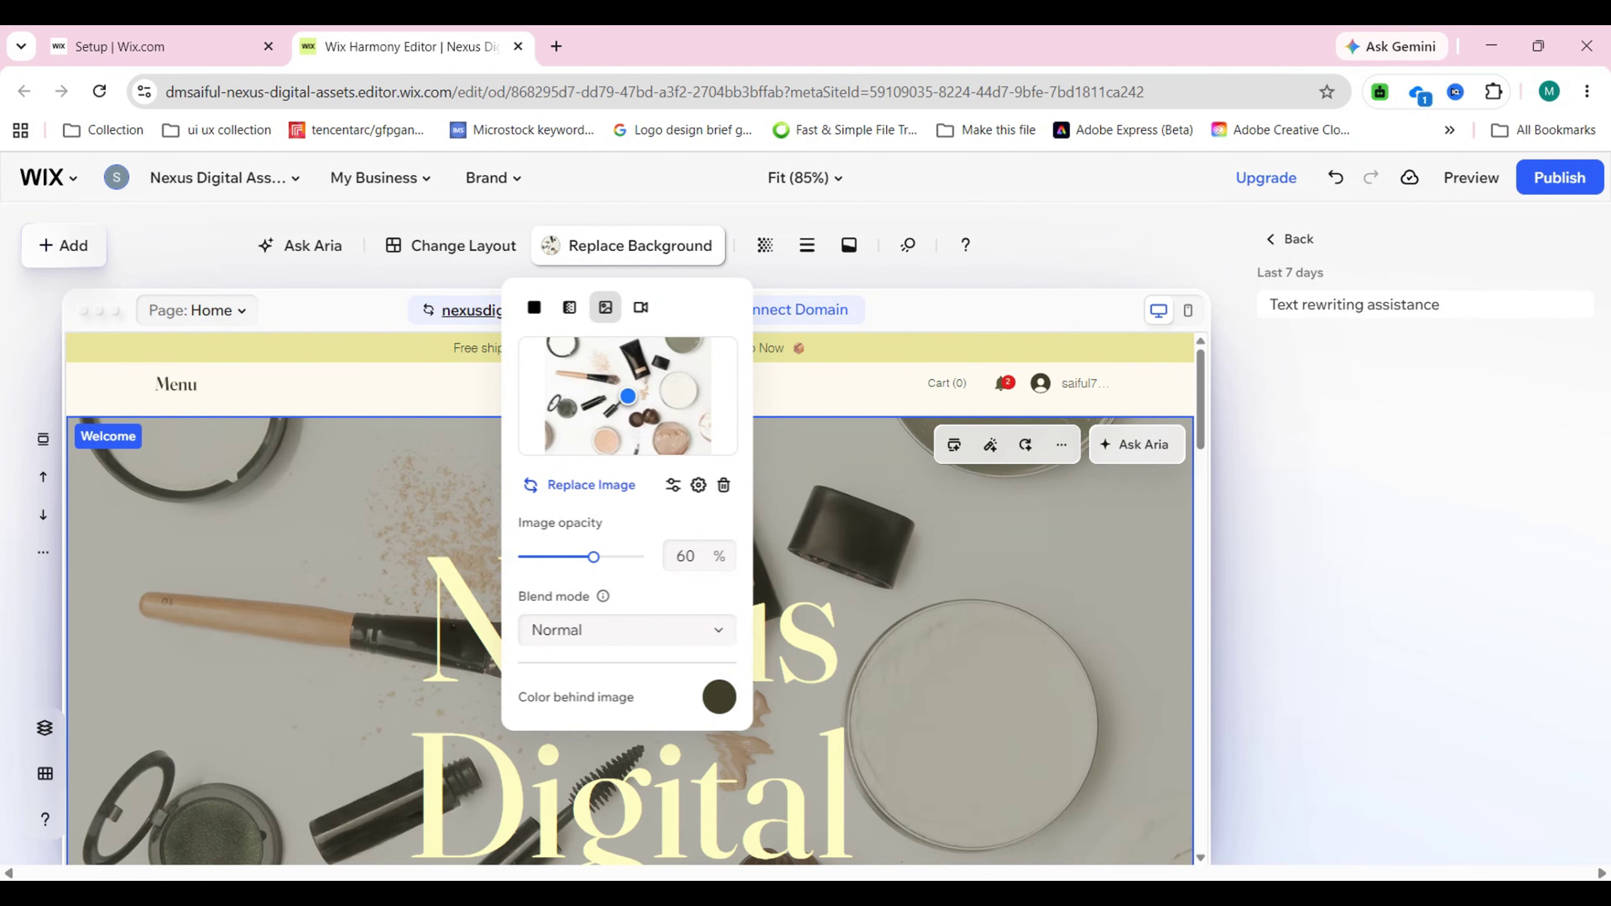
click(590, 484)
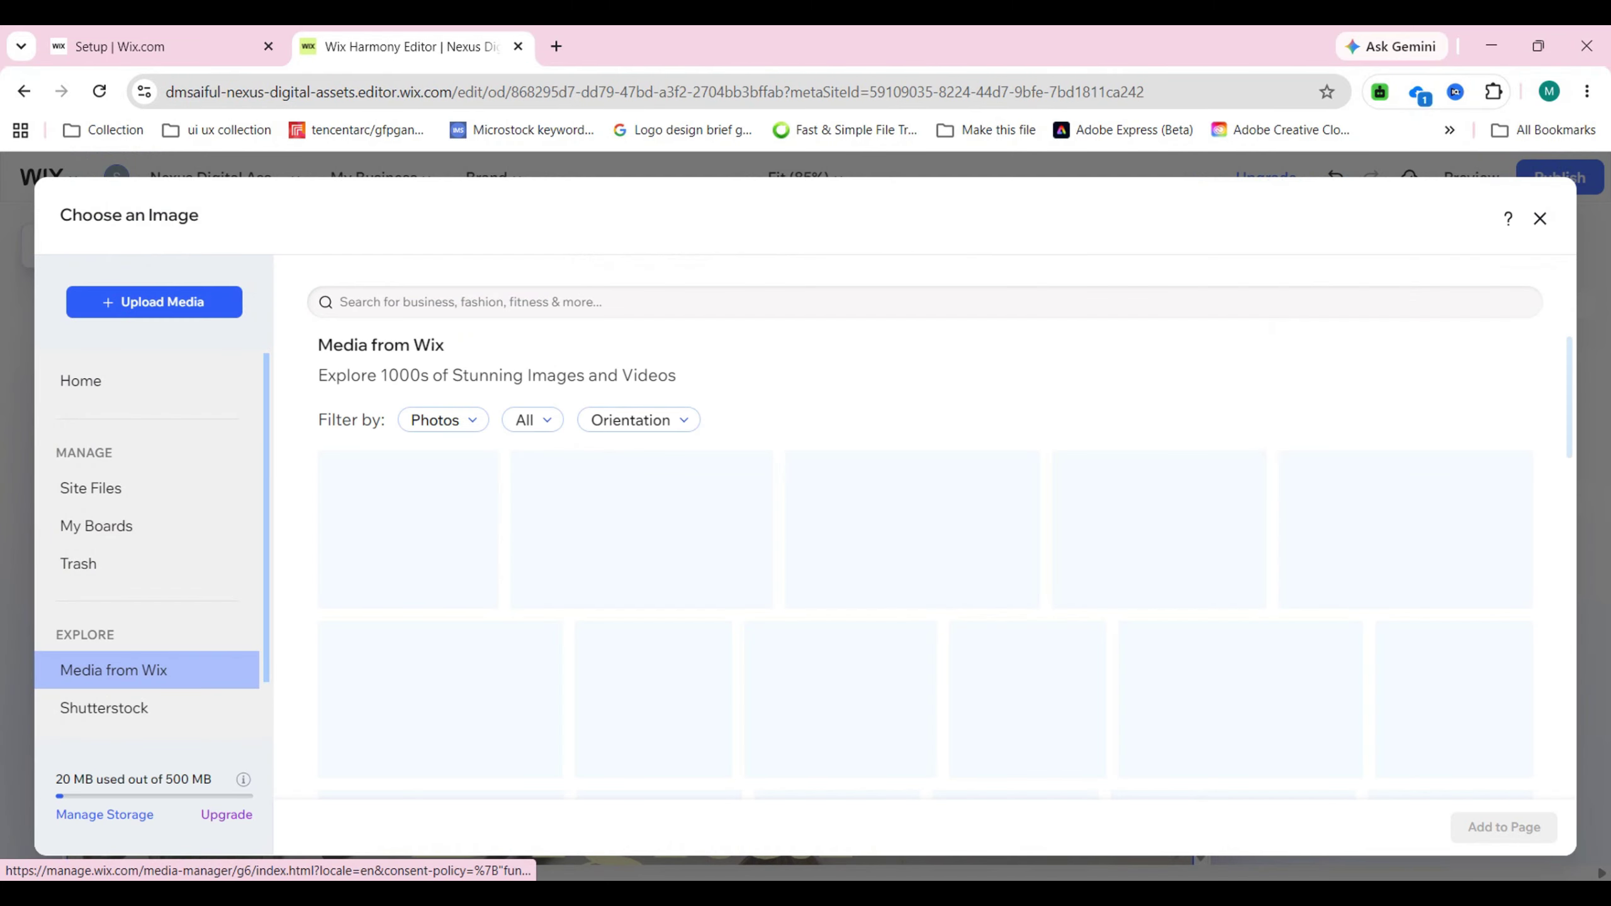
click(634, 302)
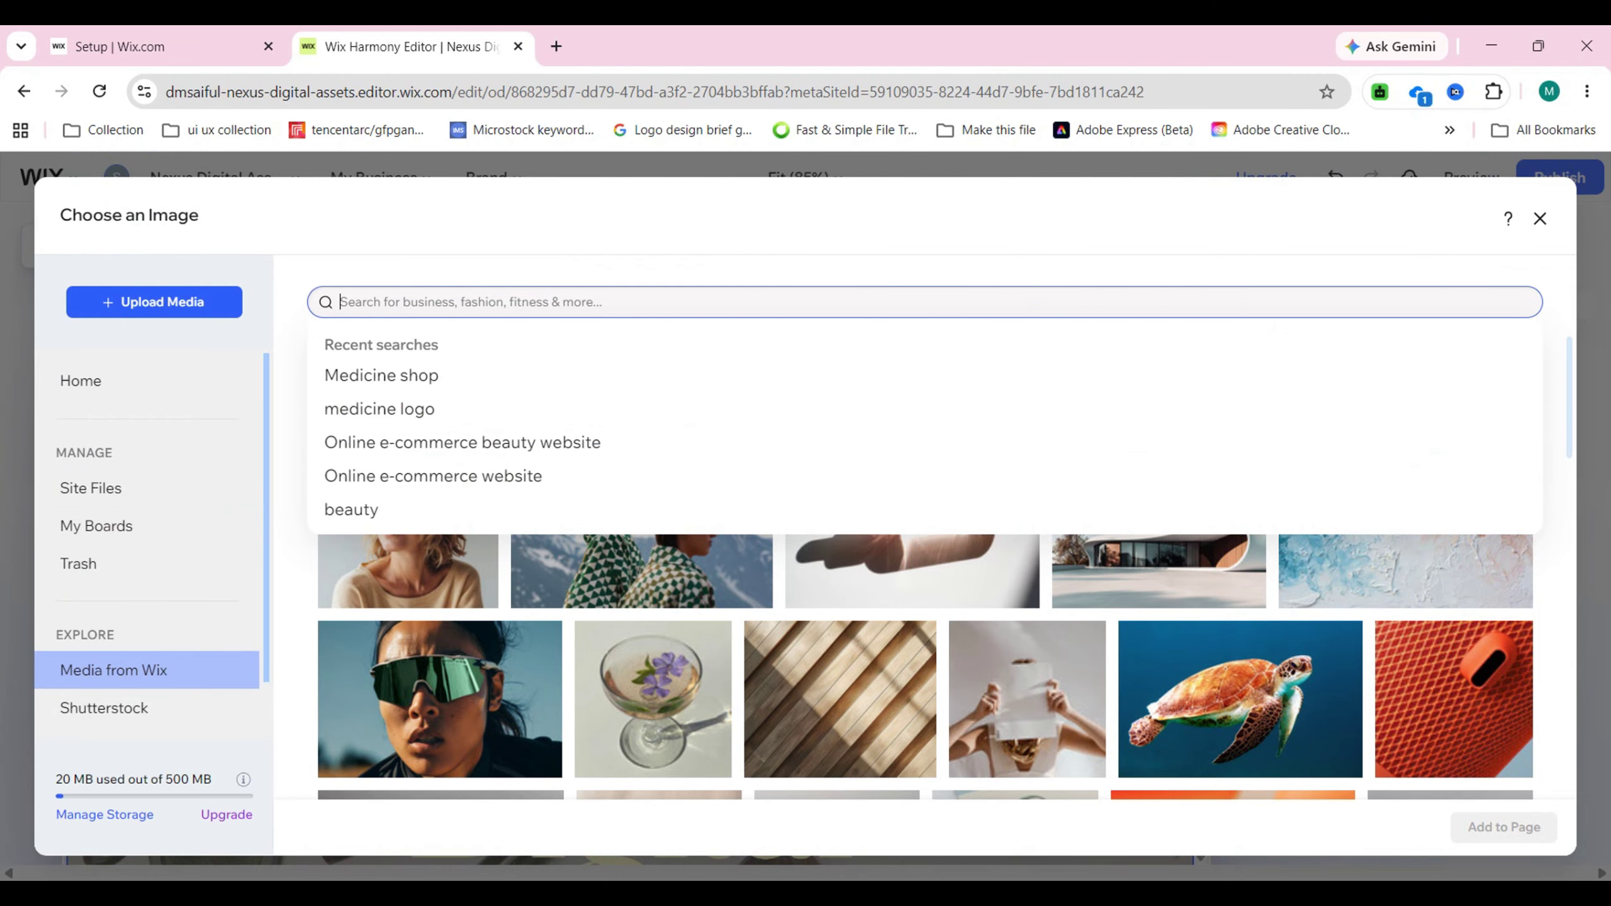
click(433, 476)
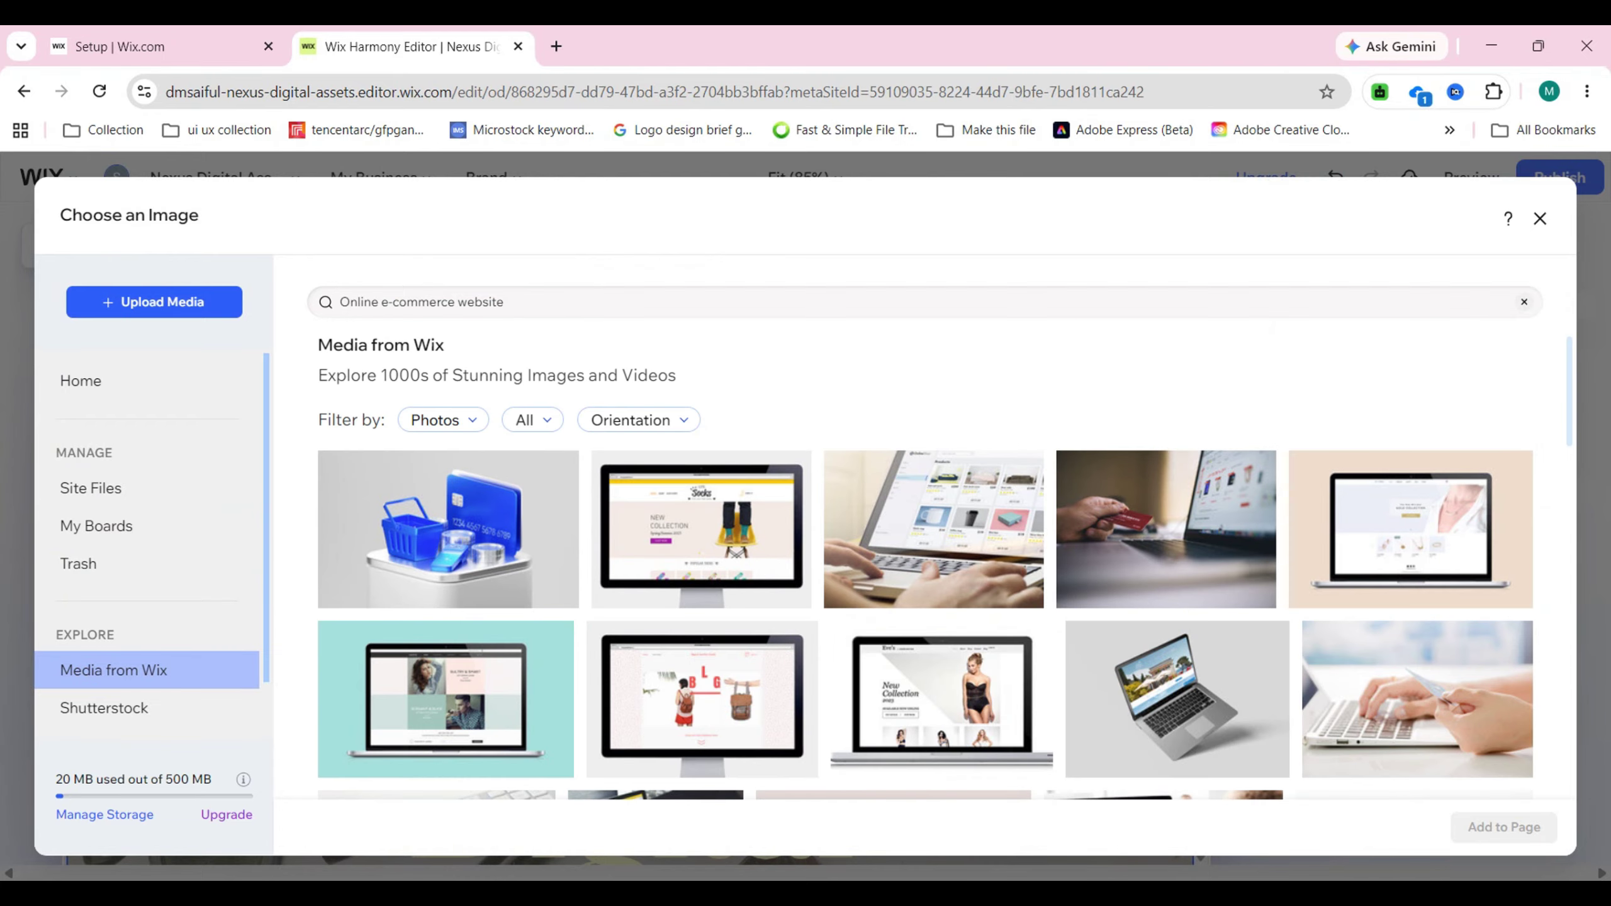
- Set the photo of T-shirts hanging on a black clothes rack as the Welcome section's background image
scroll(1180, 698, down, 5)
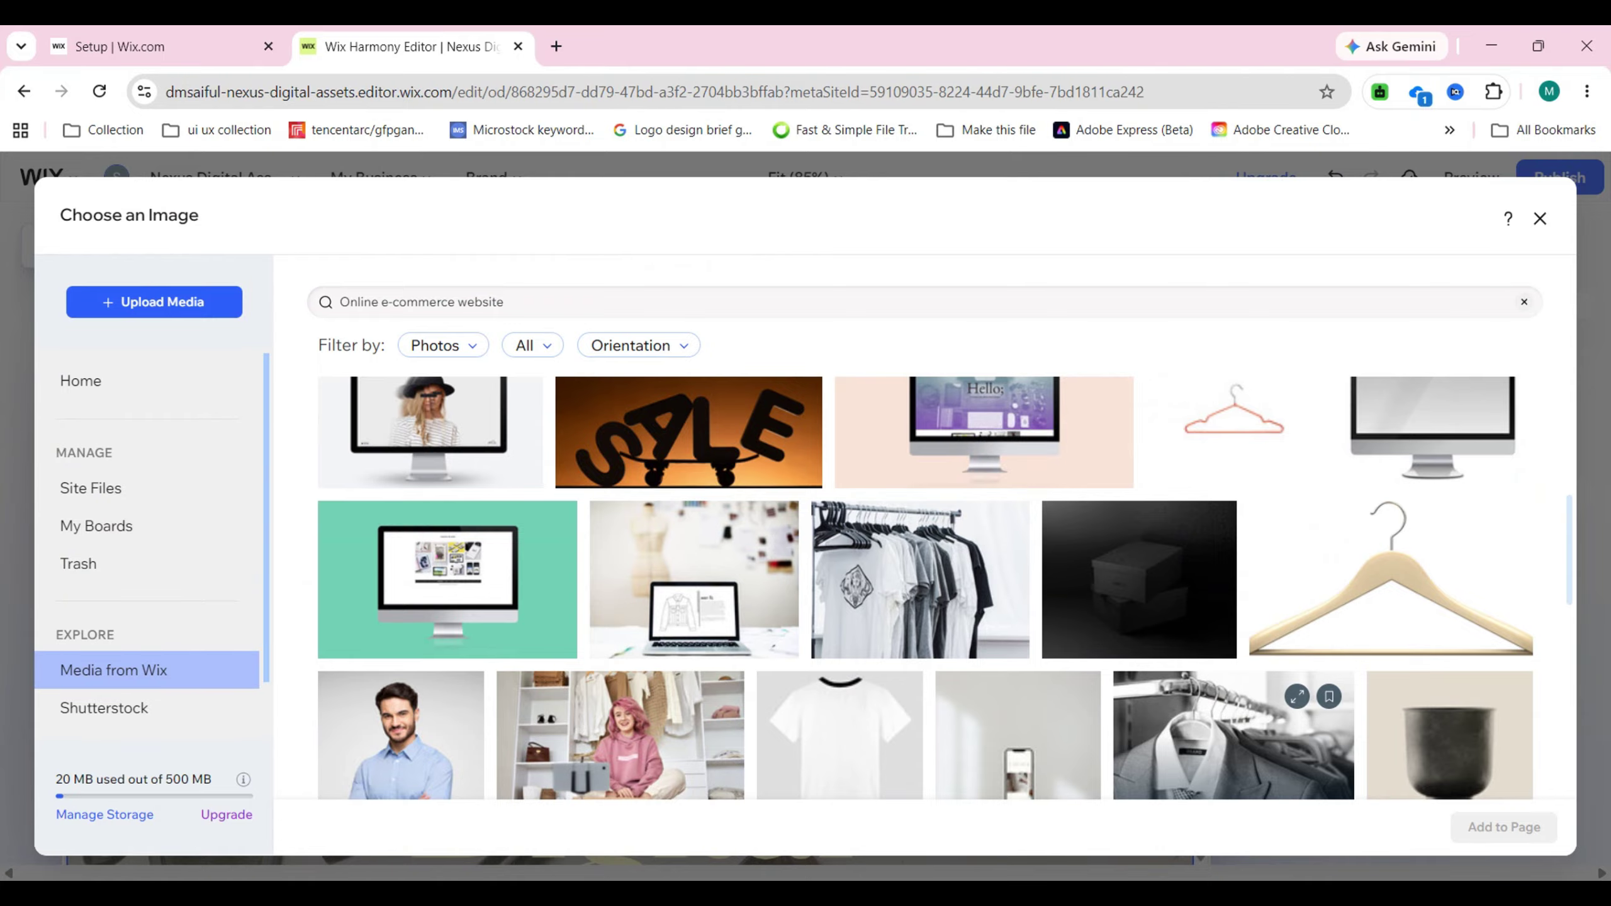
scroll(1233, 730, down, 10)
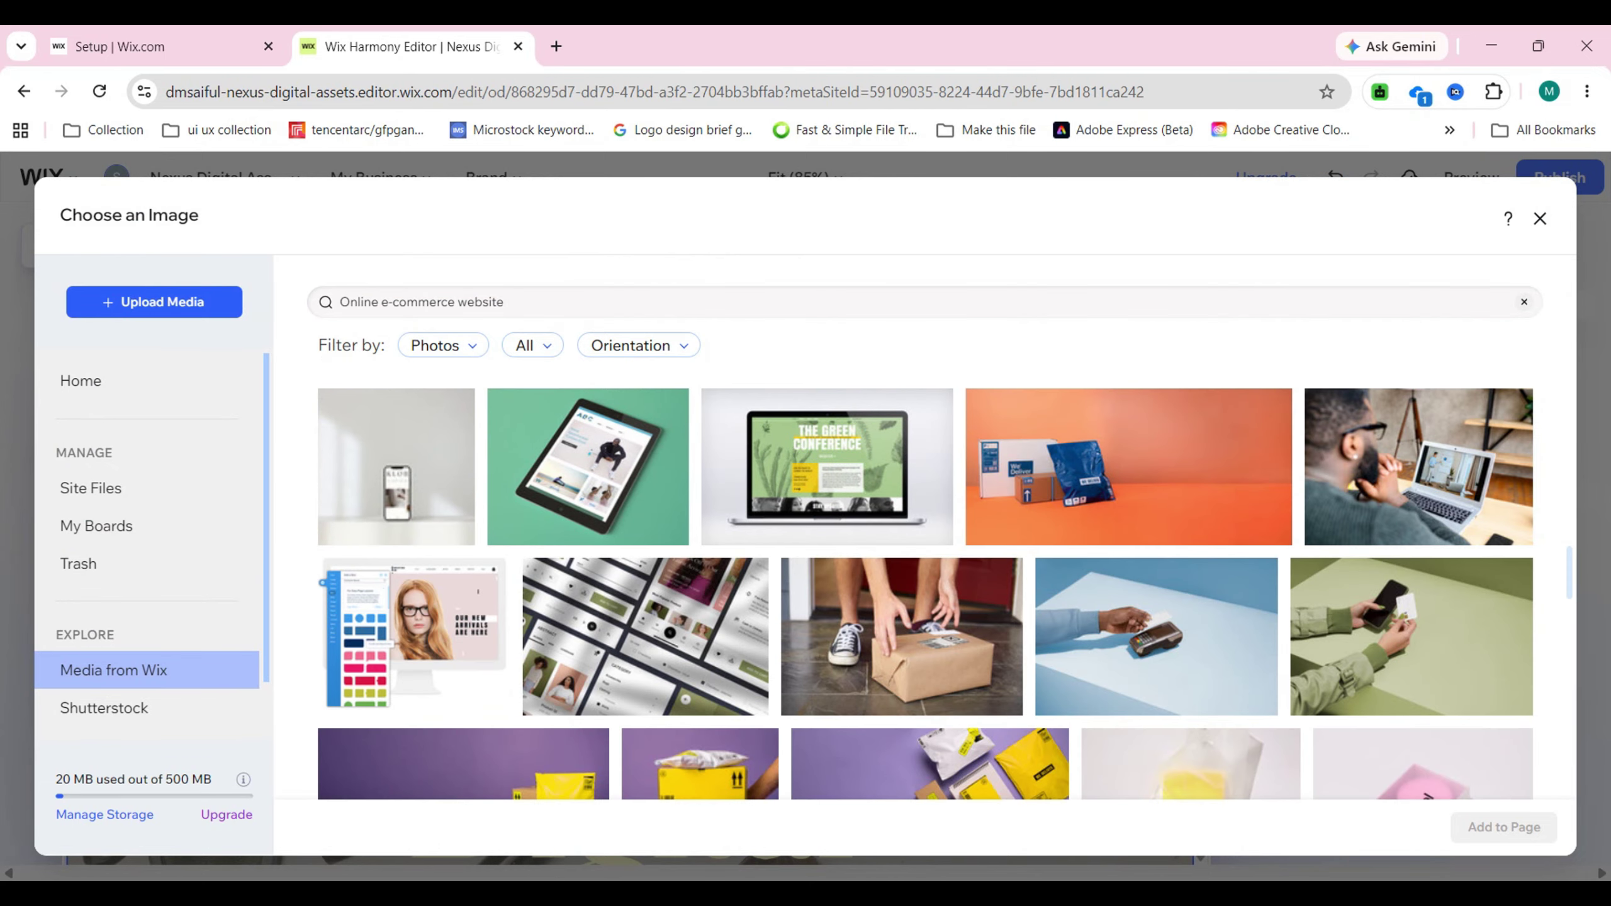
scroll(919, 564, down, 5)
scroll(920, 564, up, 3)
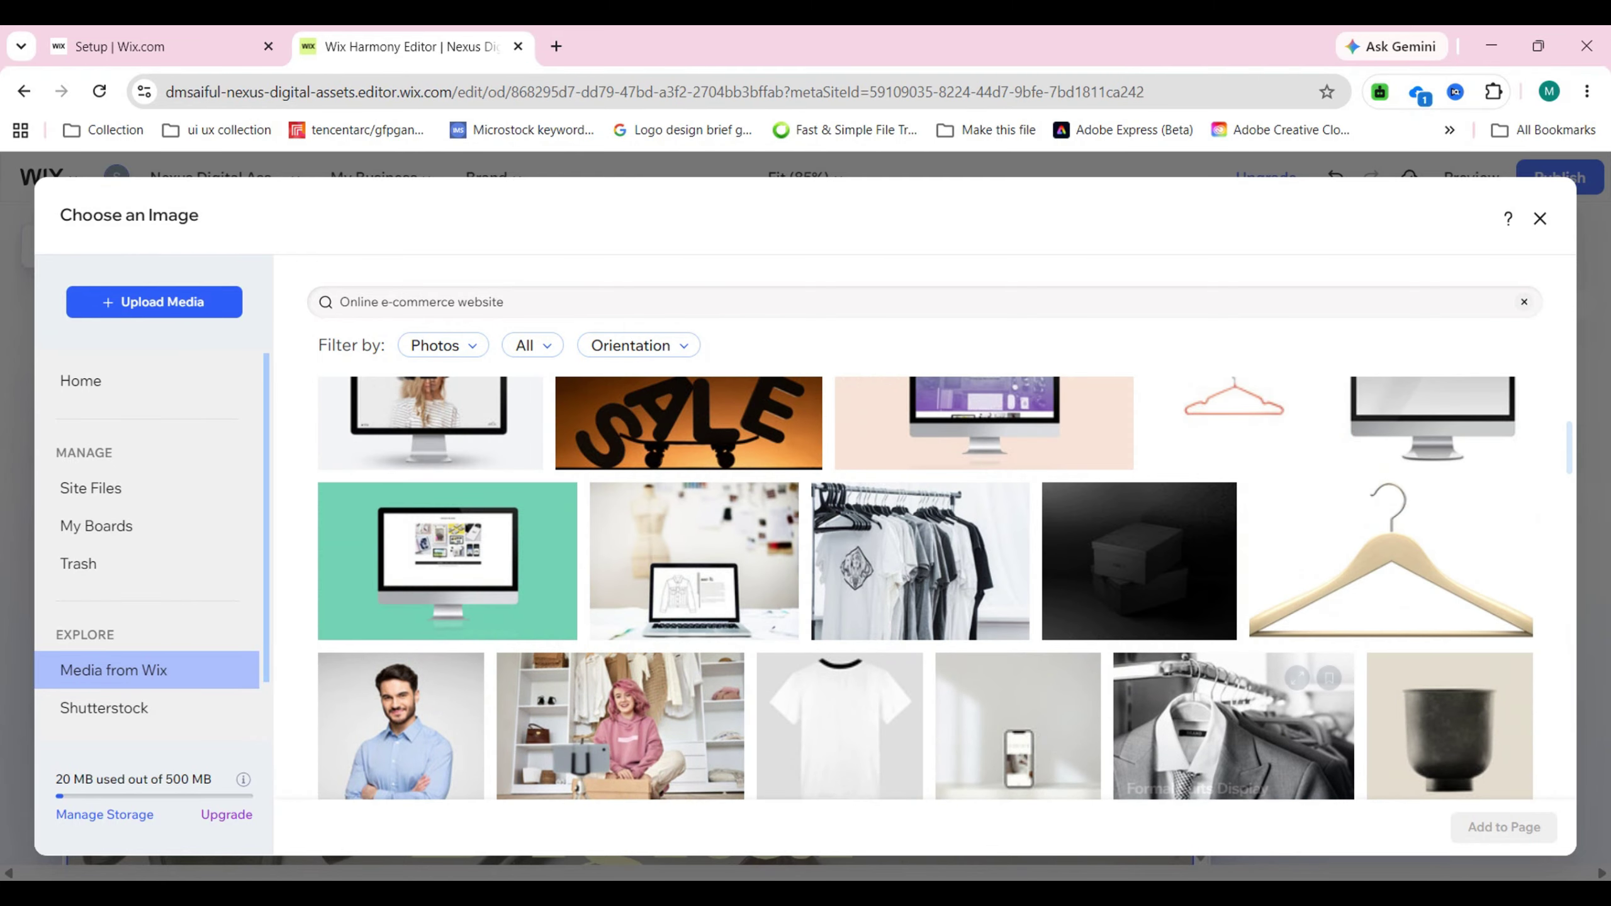
click(919, 561)
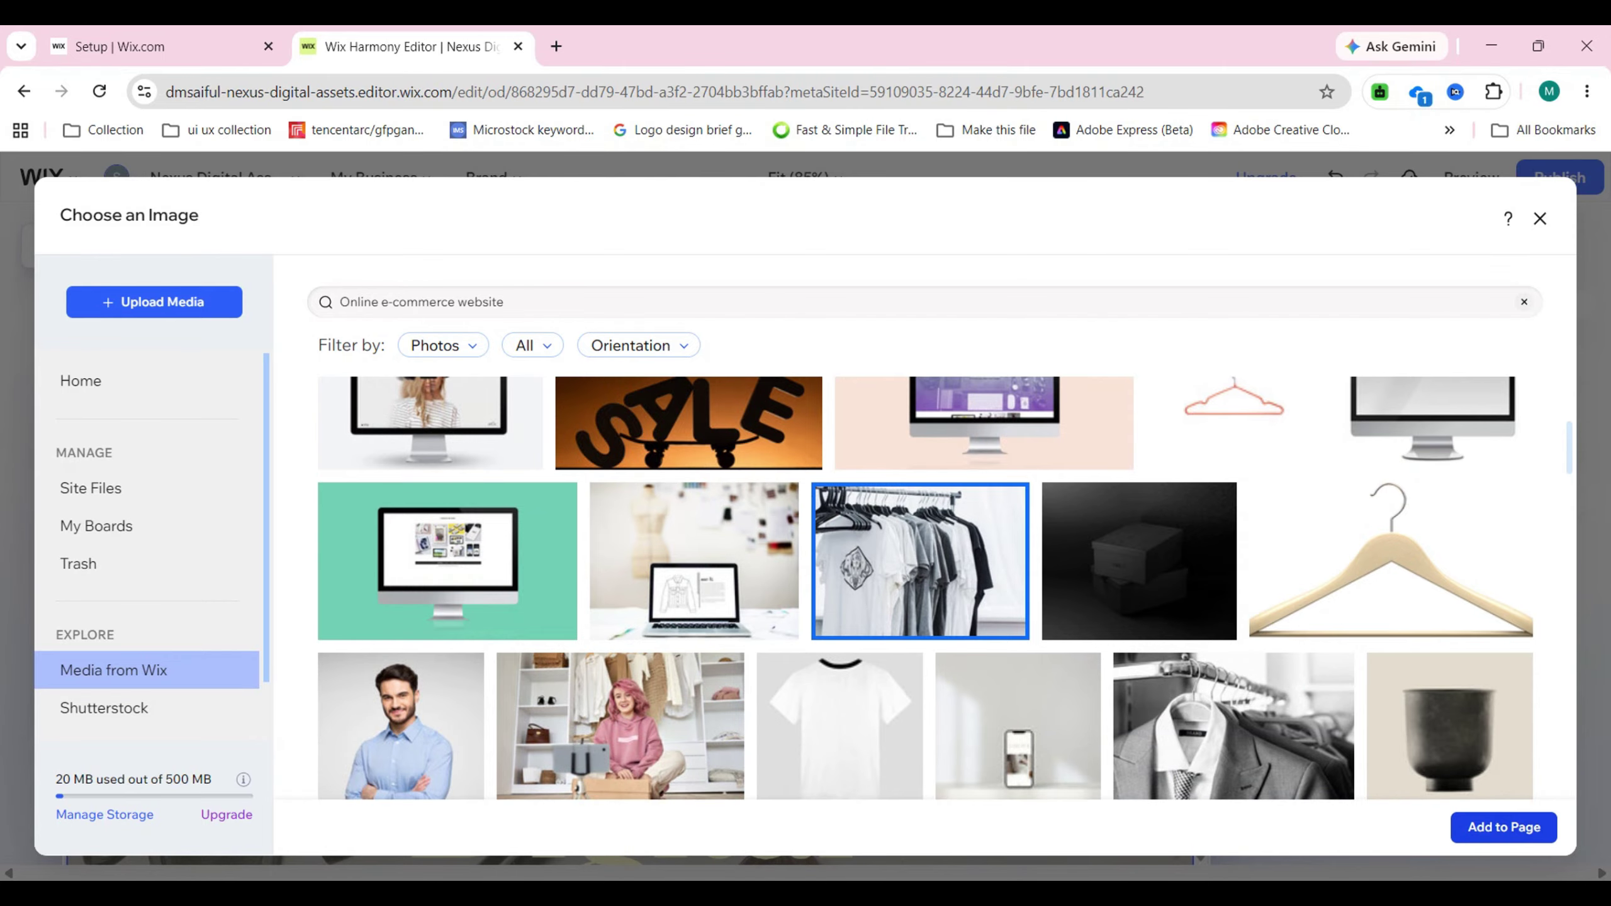
click(1458, 828)
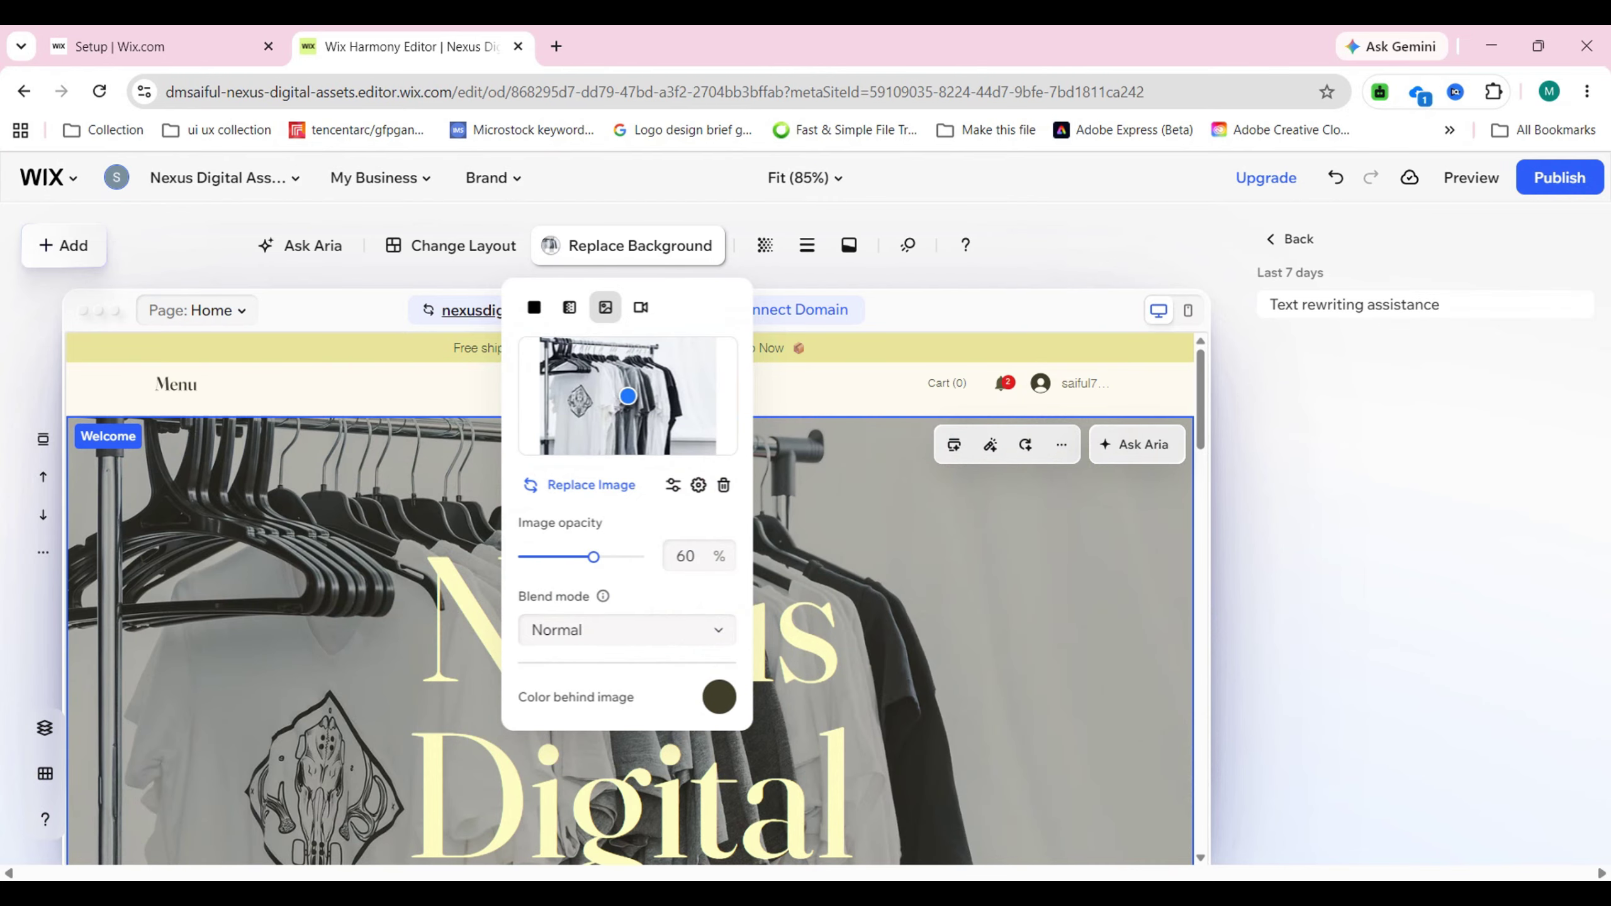
- Set the Welcome section background's image opacity to 55%
scroll(634, 596, down, 1)
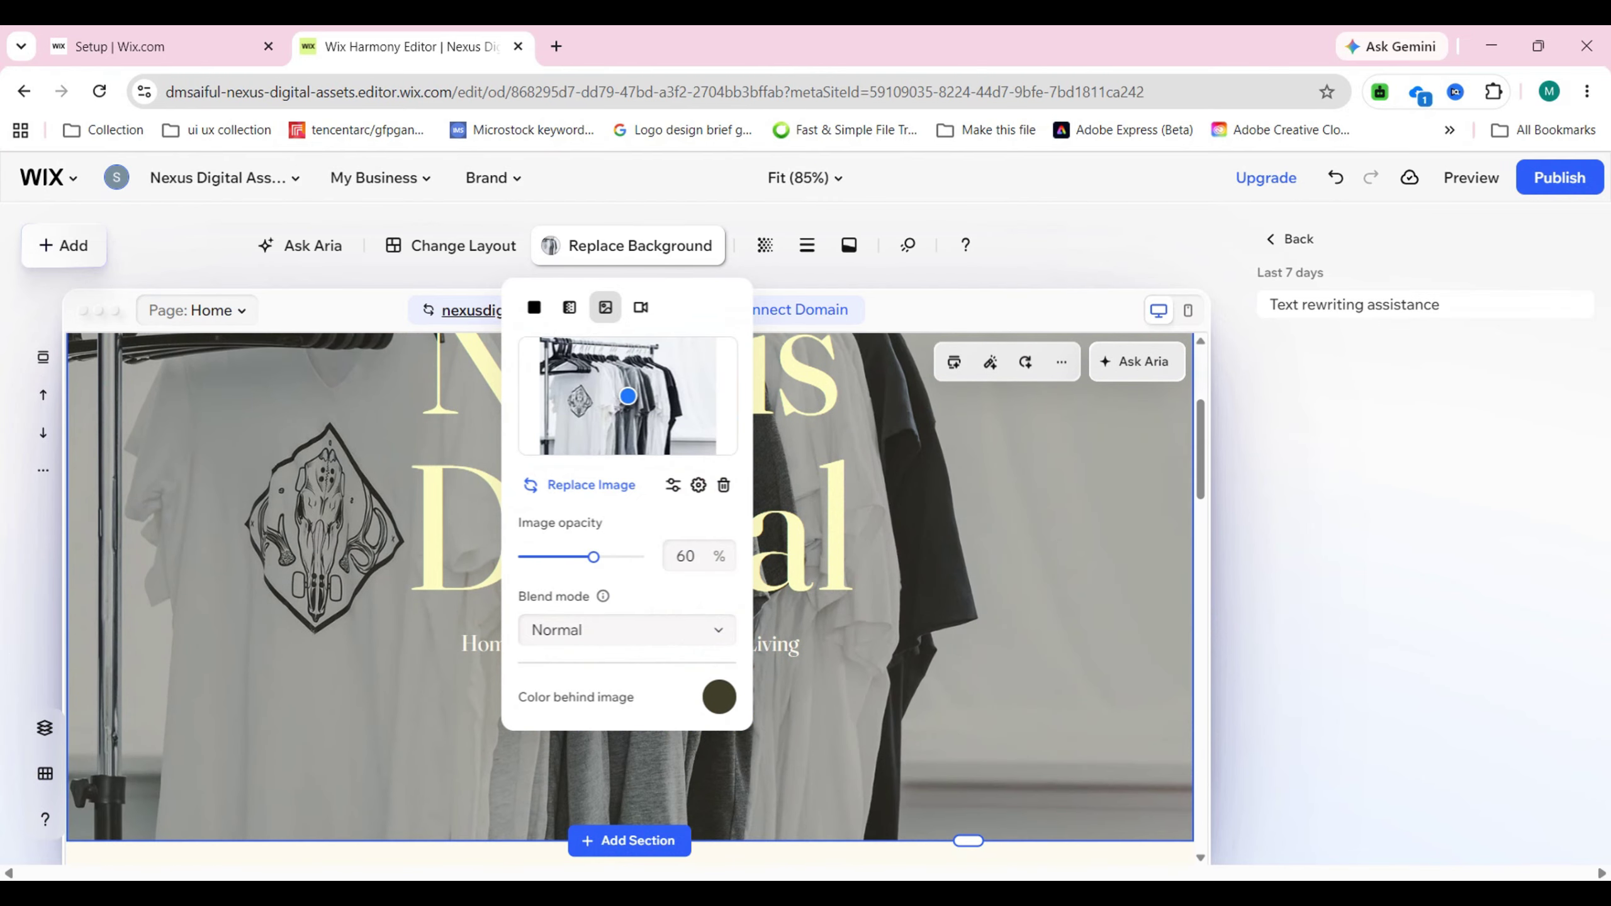
scroll(634, 597, up, 1)
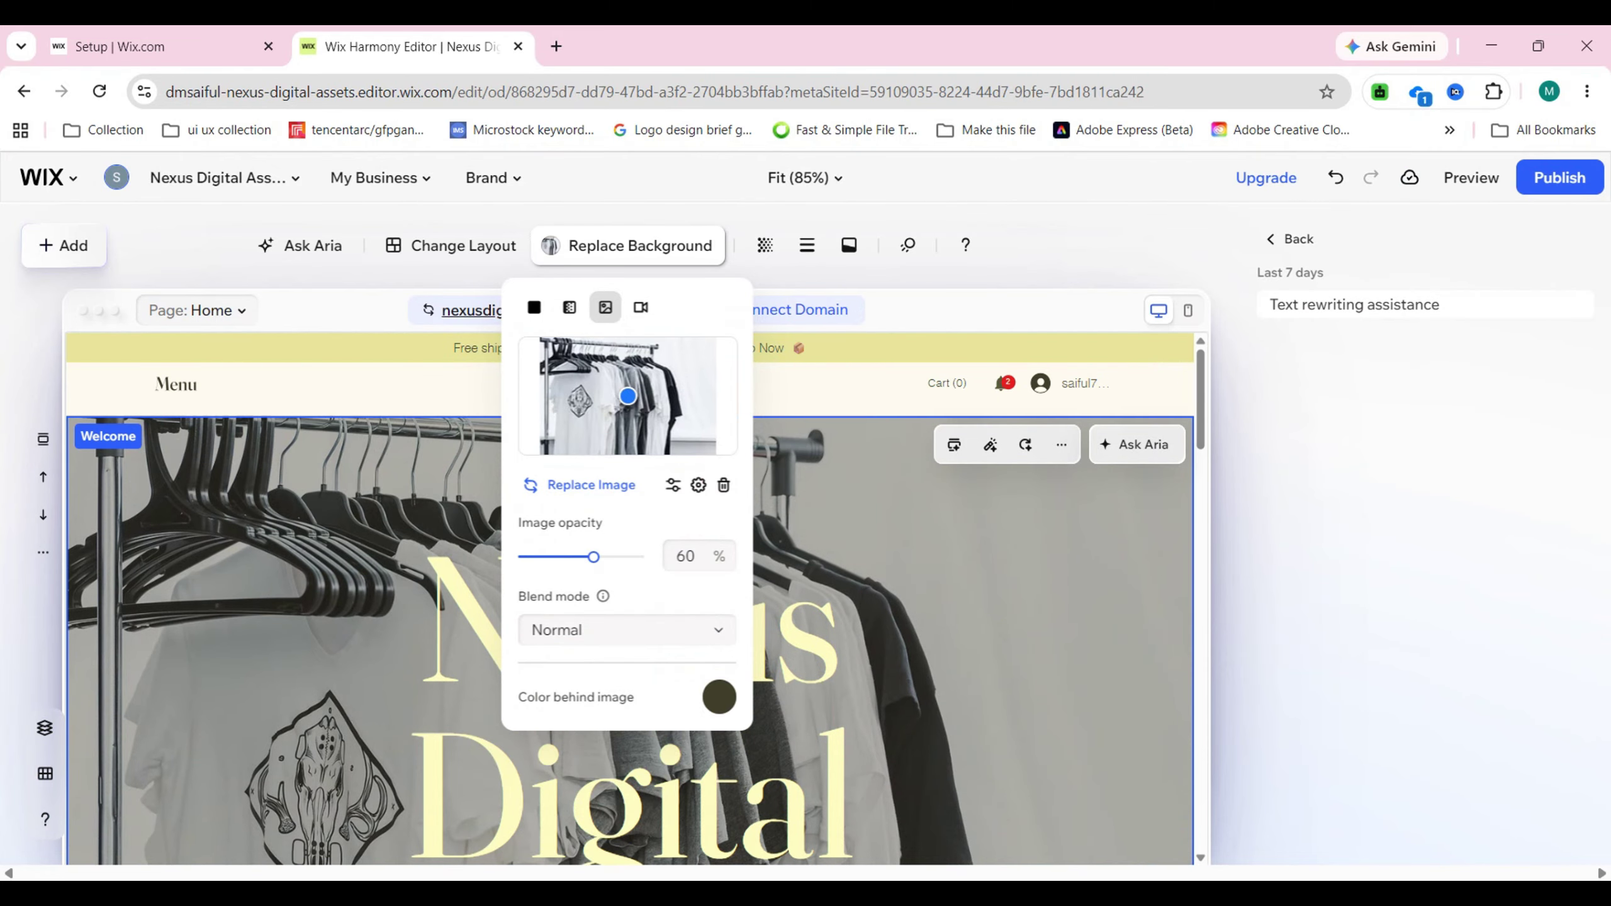
mouse_move(593, 556)
mouse_down()
mouse_move(640, 557)
mouse_move(587, 556)
mouse_up()
click(607, 557)
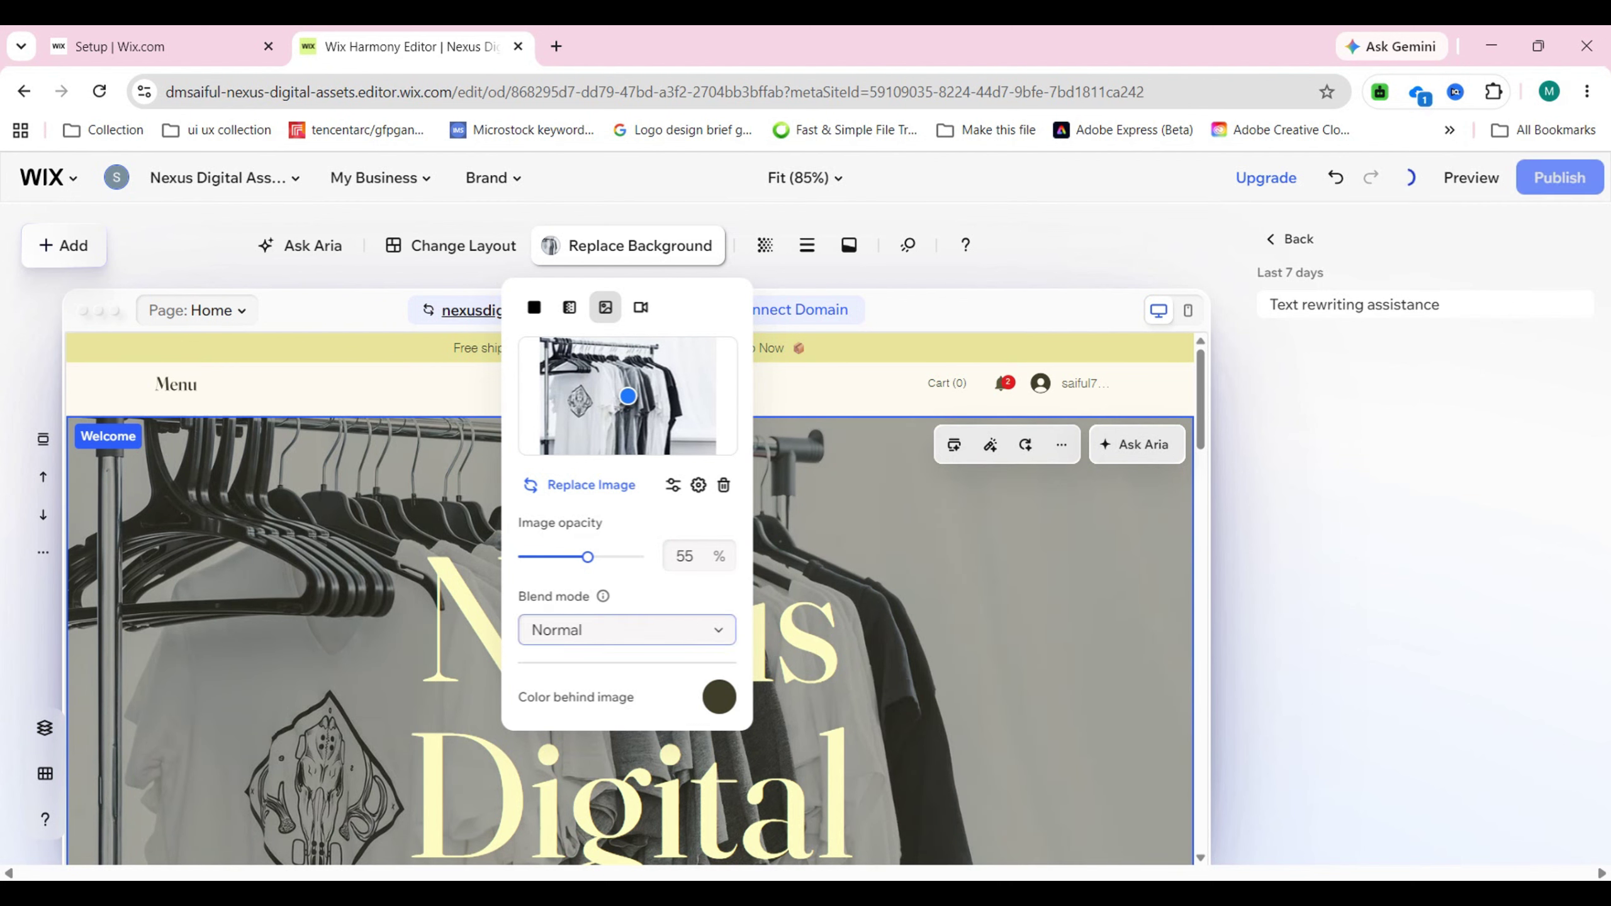
click(1114, 567)
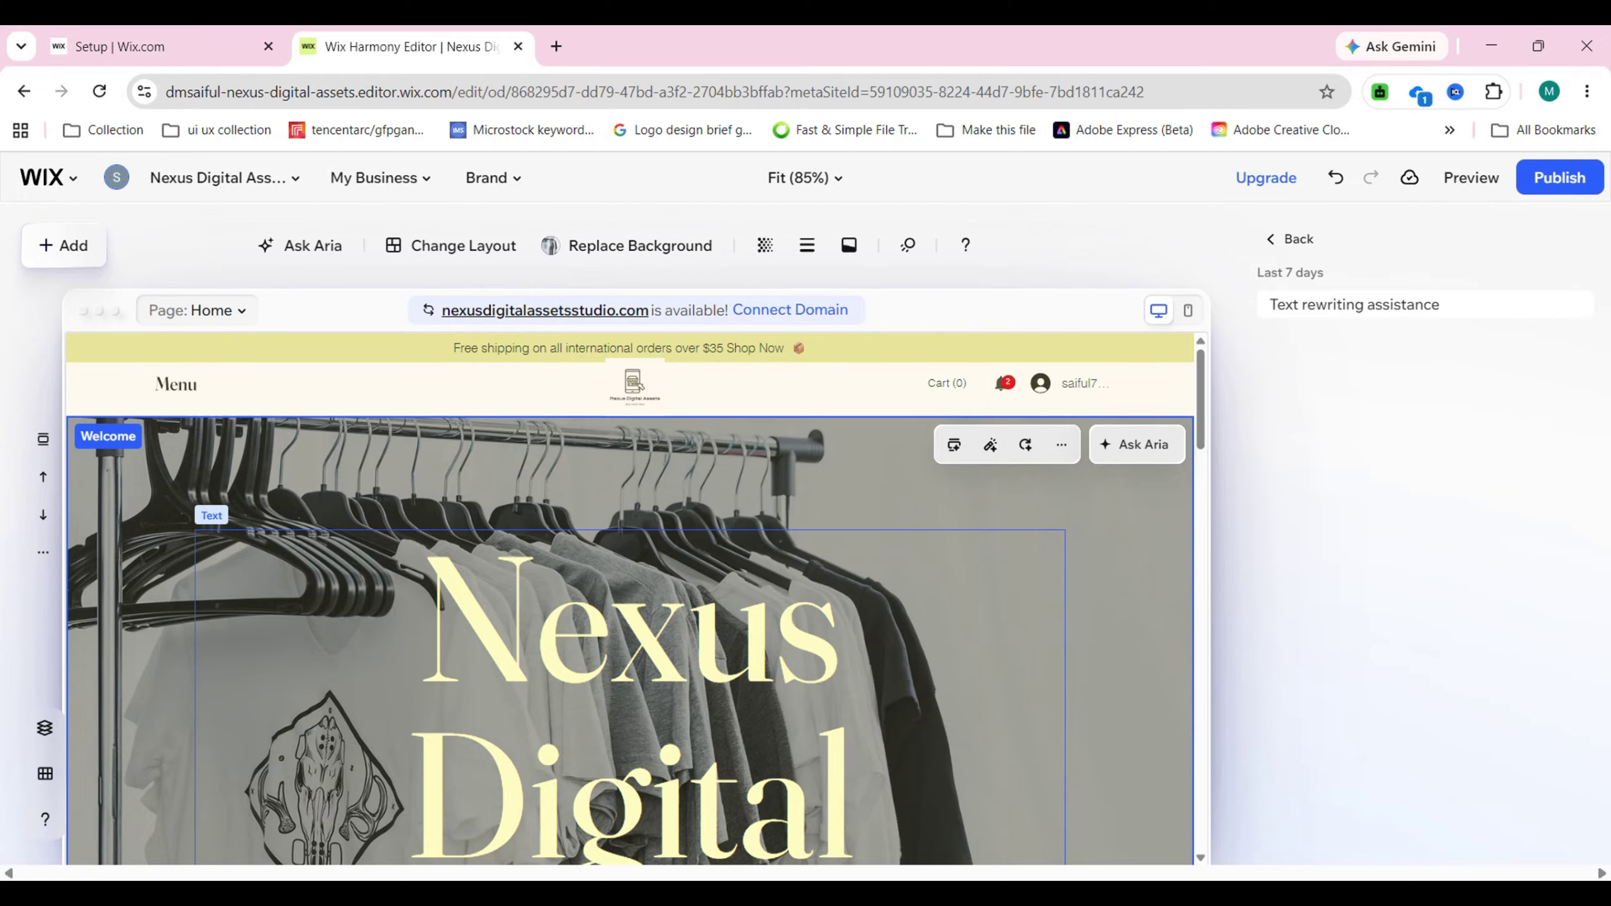
- Open the "Lipstick for women" product for editing from the product gallery in the New In section
scroll(630, 599, down, 10)
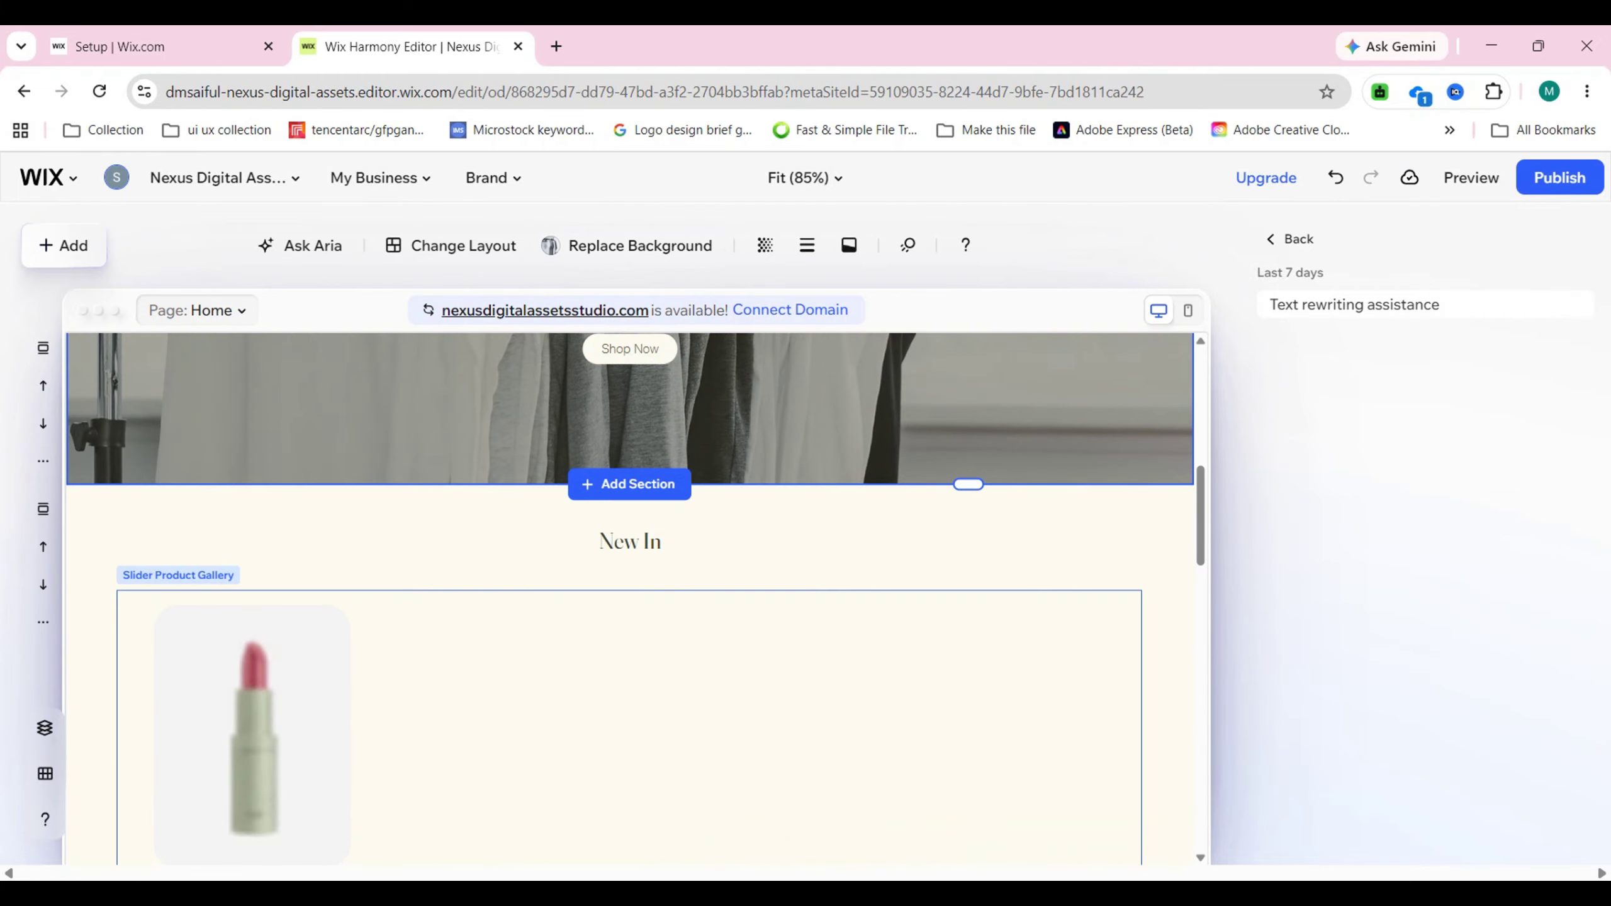
scroll(630, 599, down, 3)
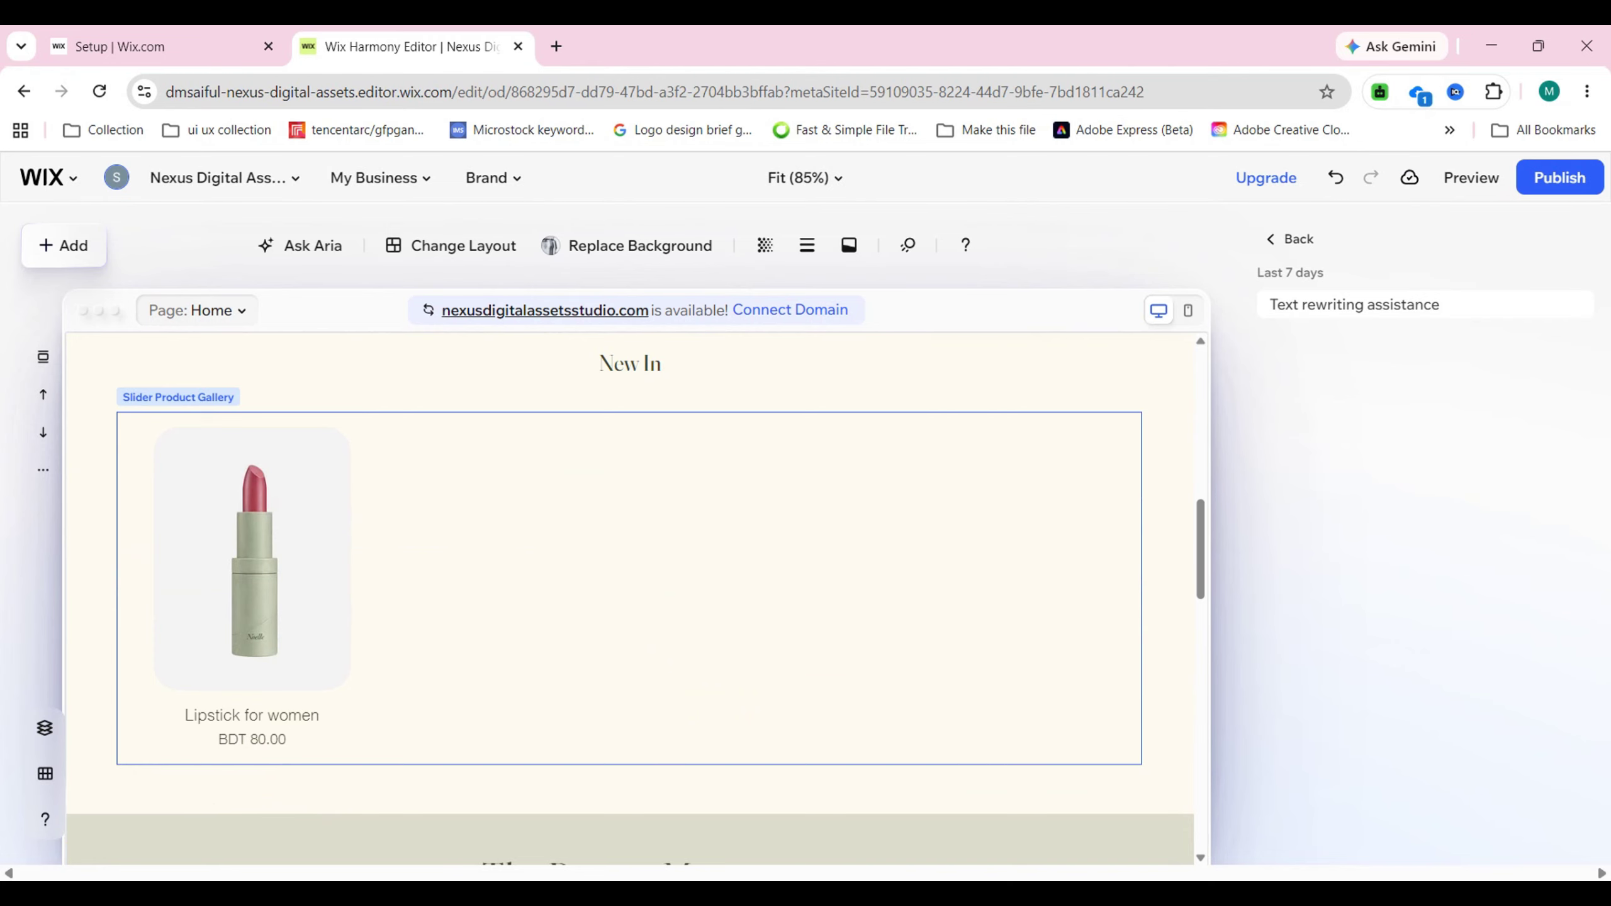
scroll(629, 469, down, 5)
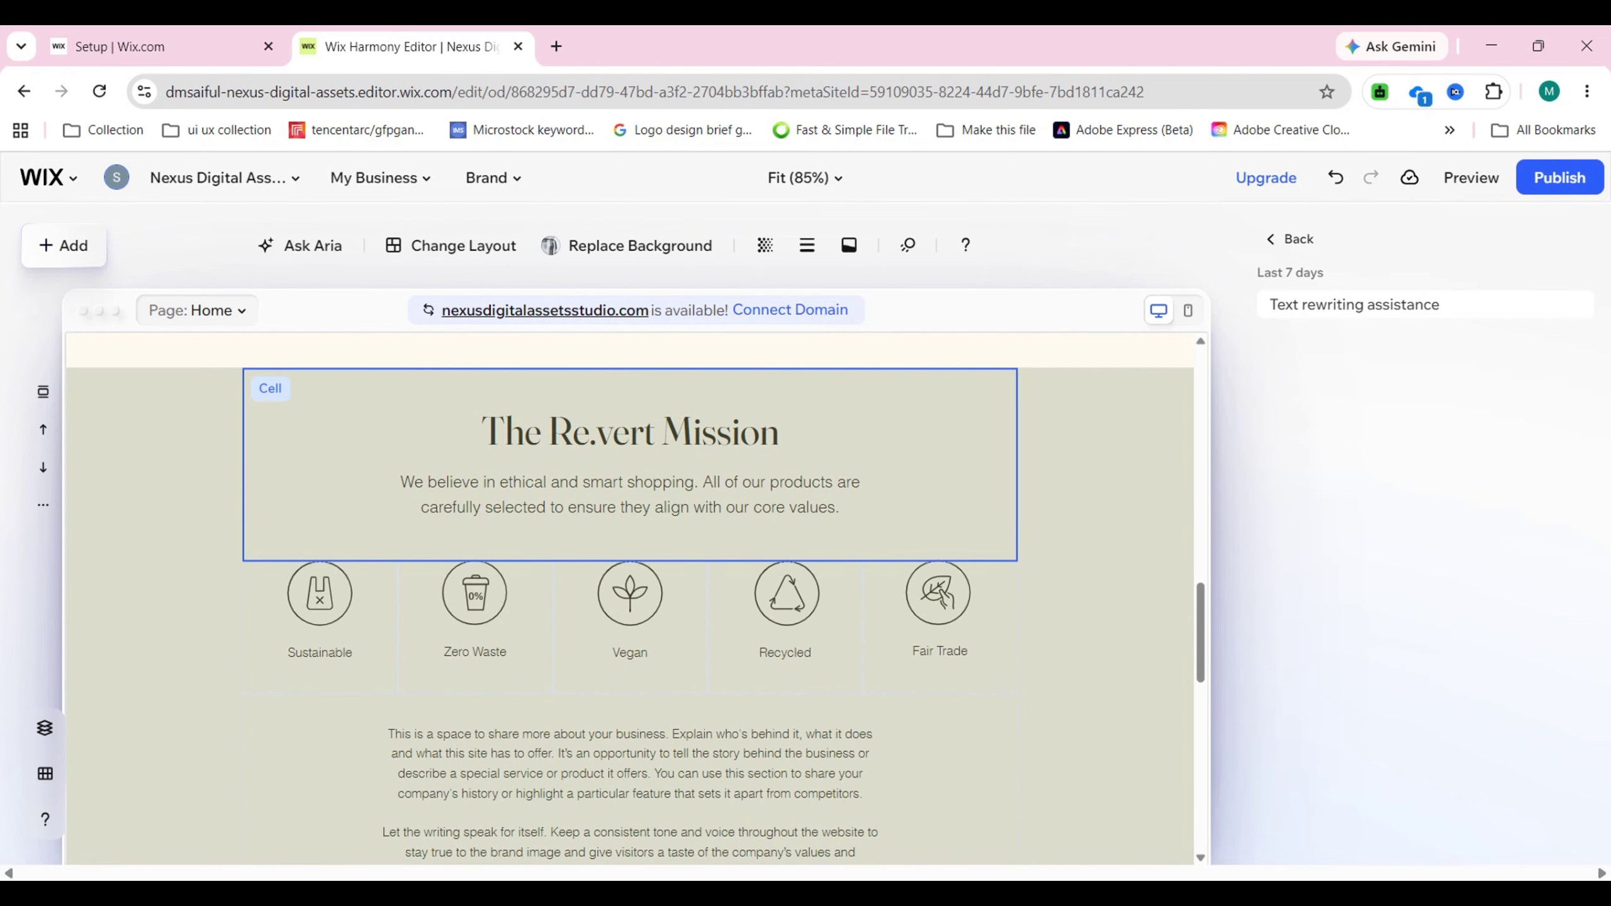
scroll(629, 469, up, 5)
click(631, 573)
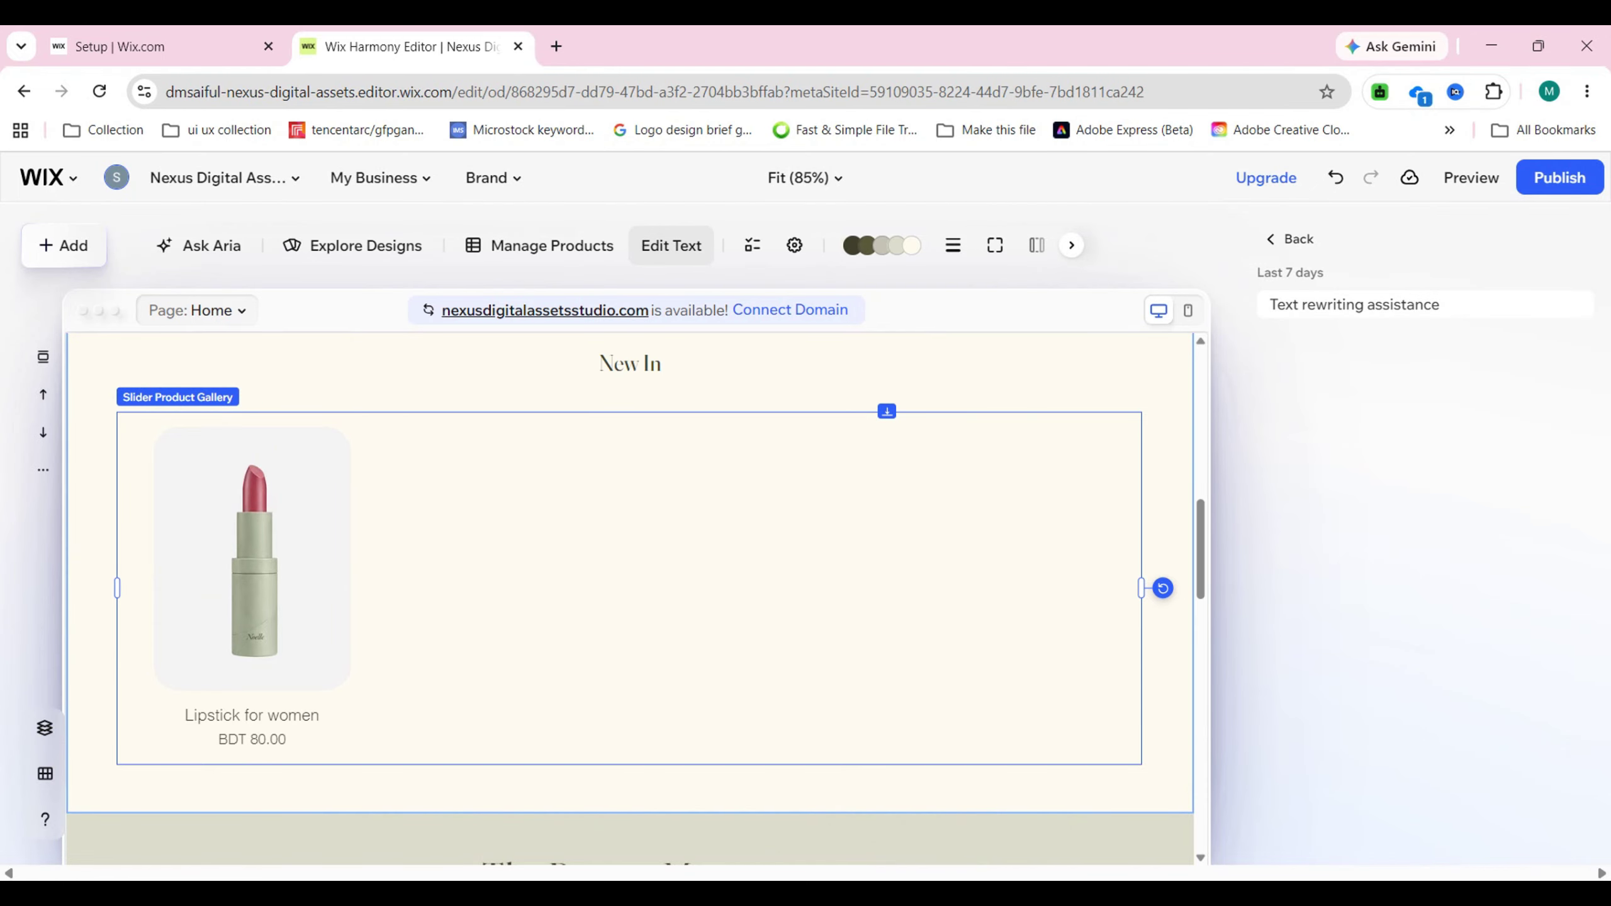
click(671, 245)
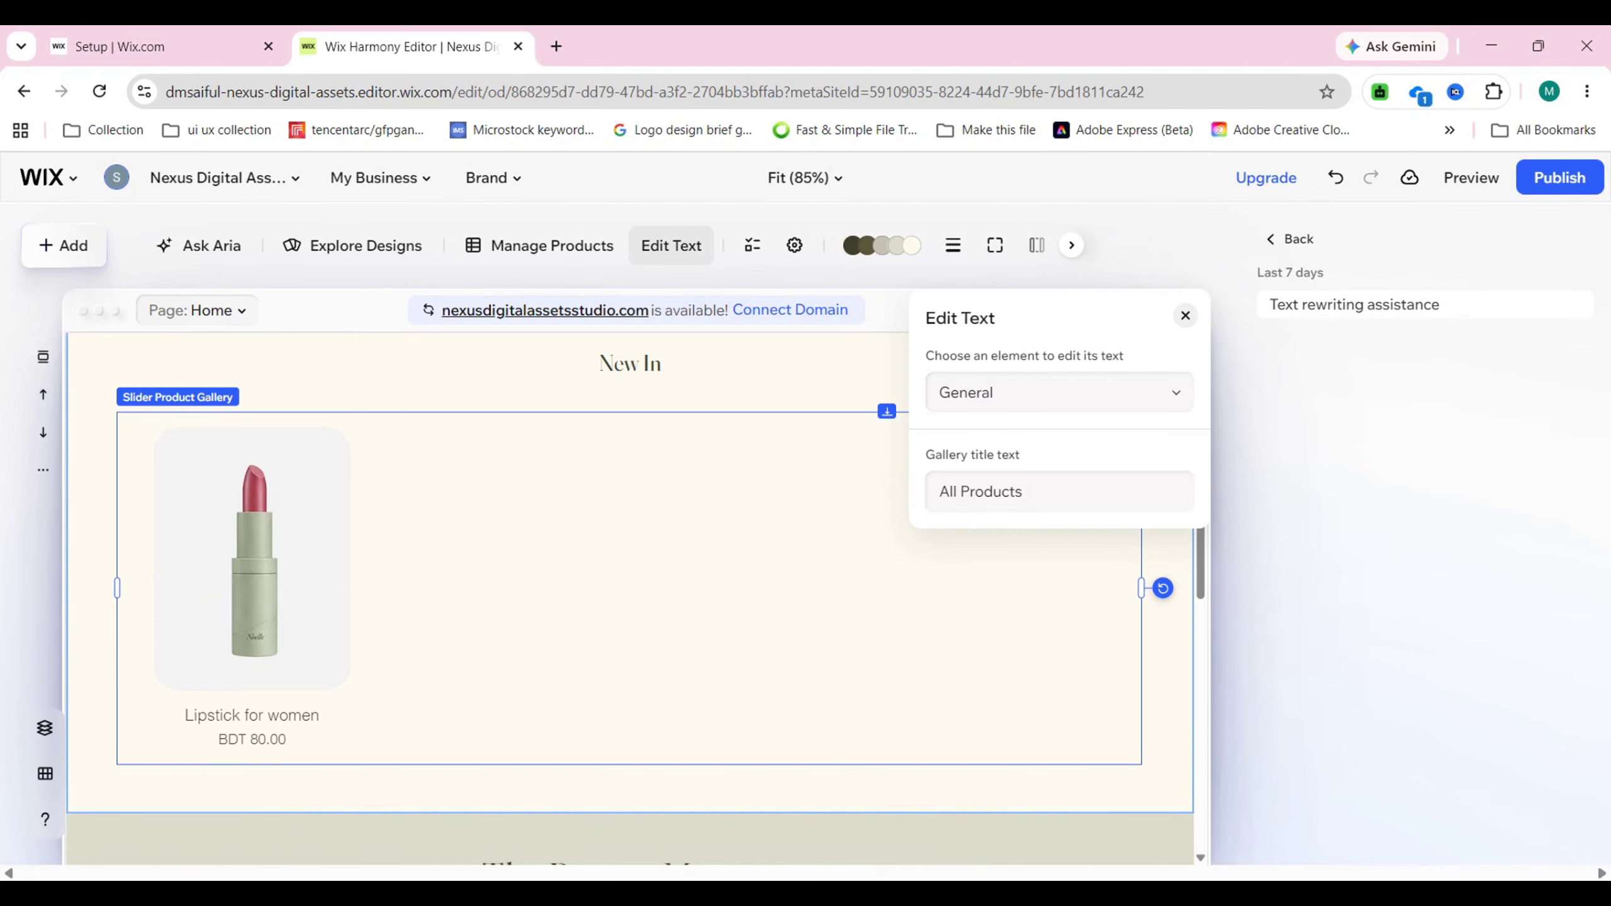
click(551, 246)
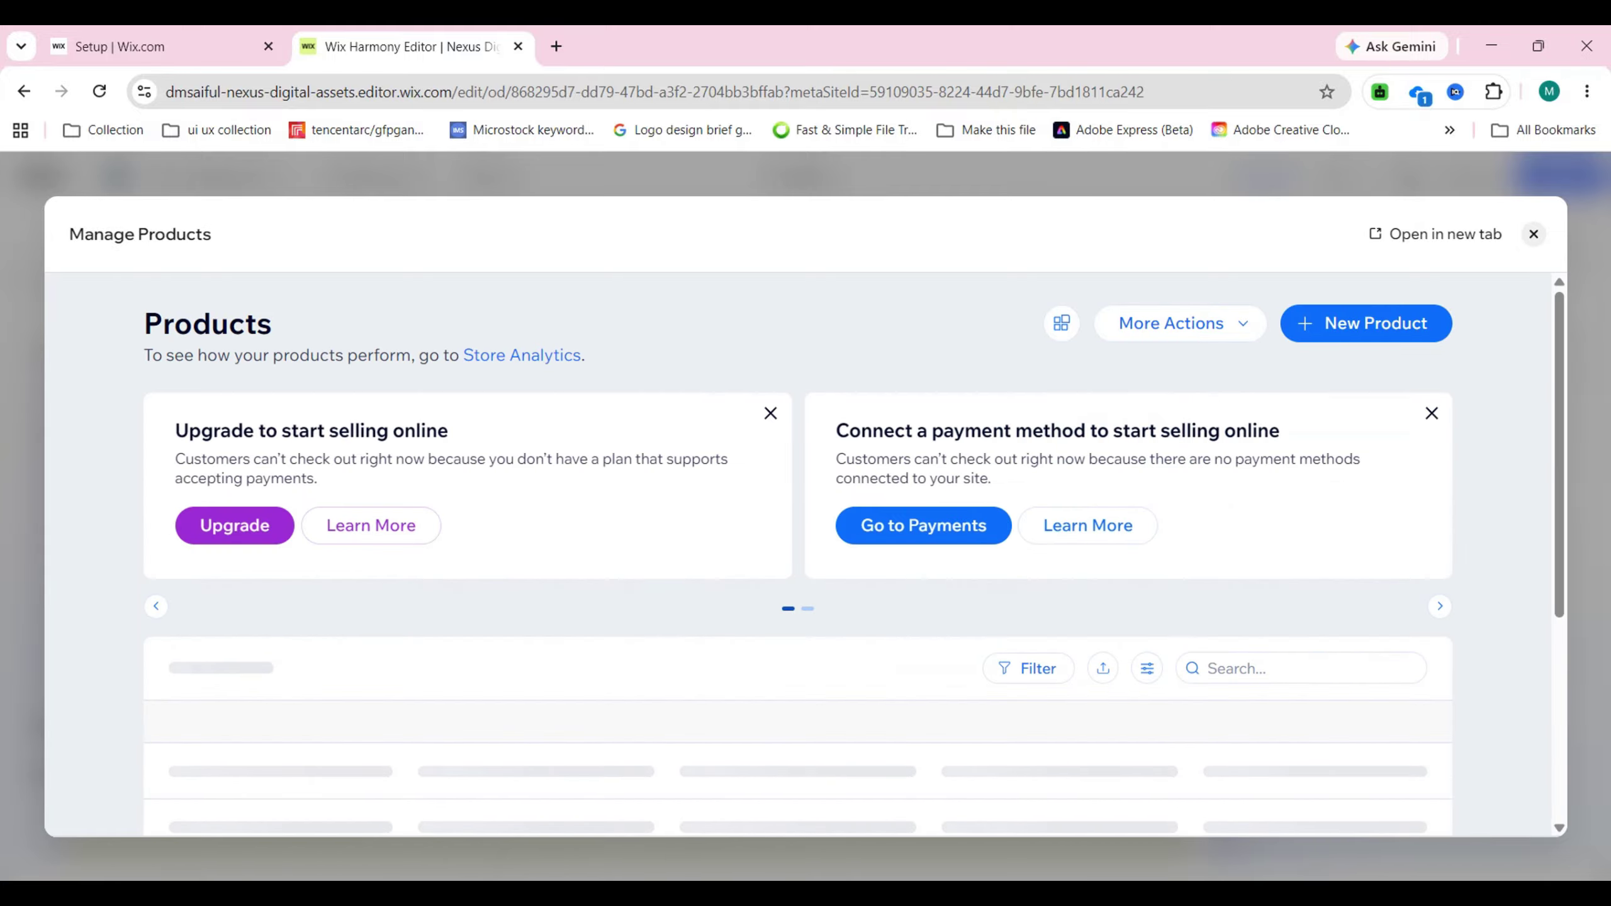
scroll(798, 554, down, 1)
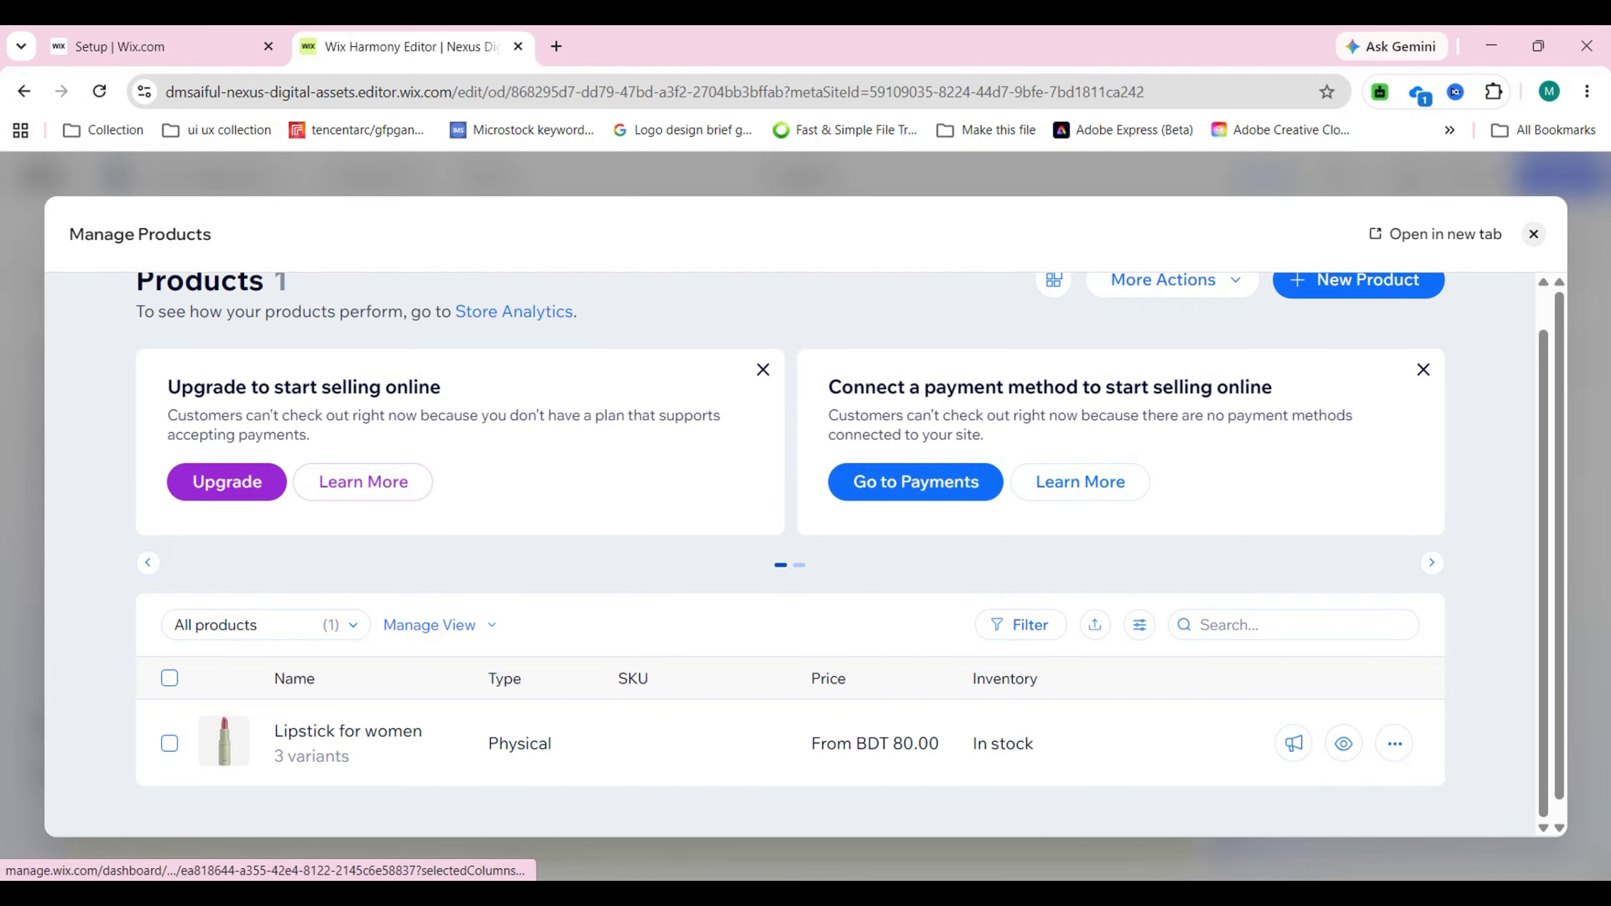
click(347, 732)
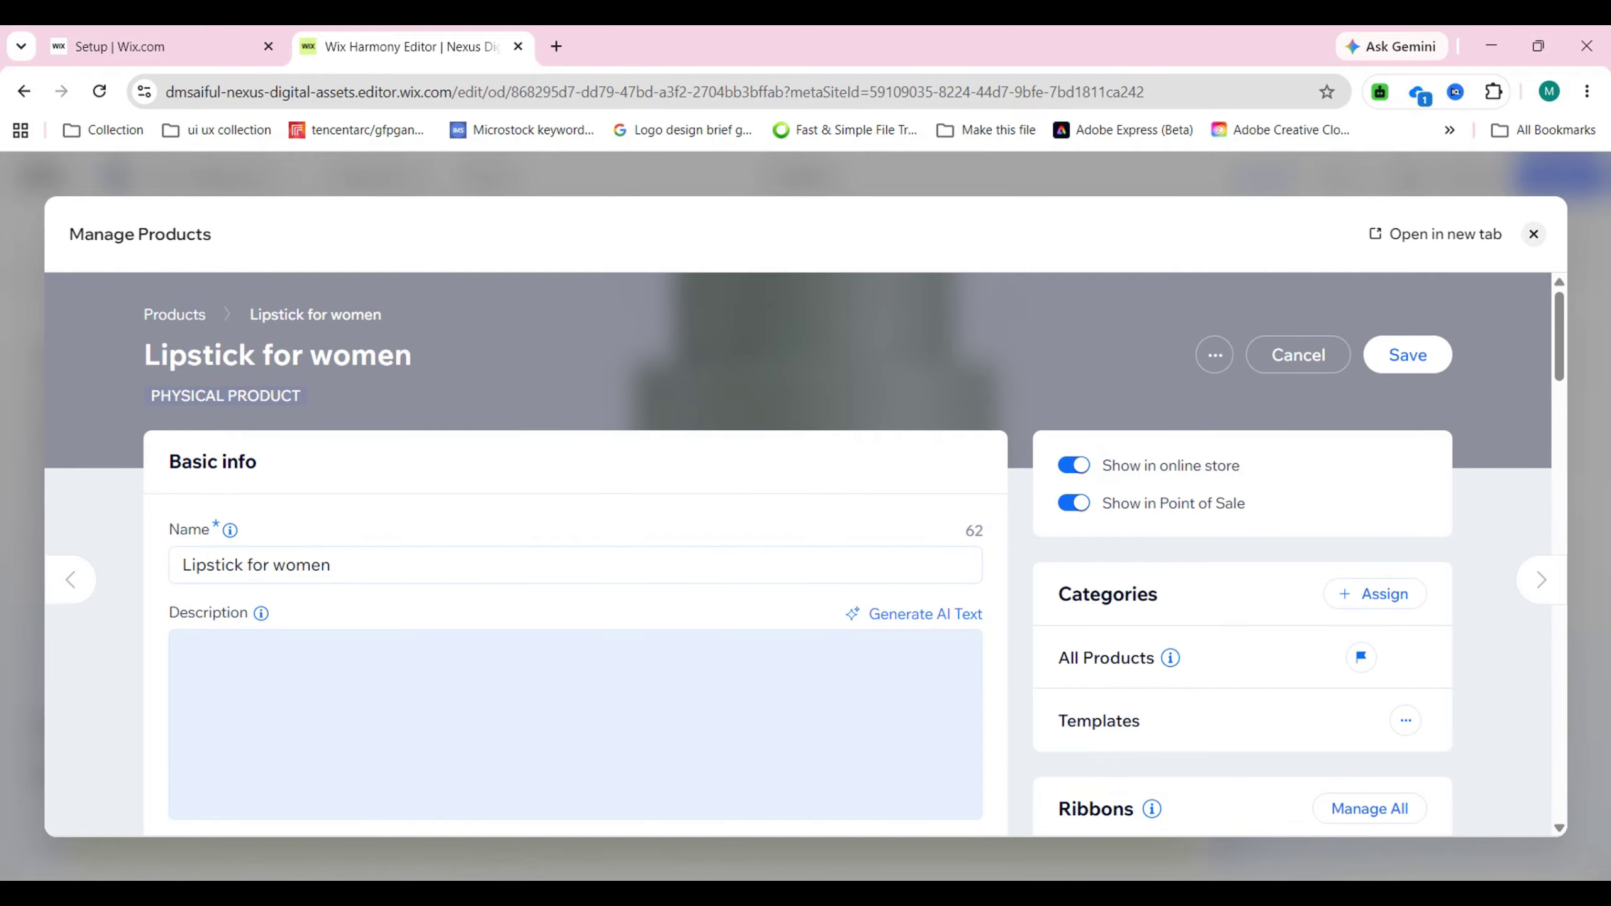
- Remove the product's main lipstick image and search the media library for "shirt" as its replacement
scroll(408, 549, down, 10)
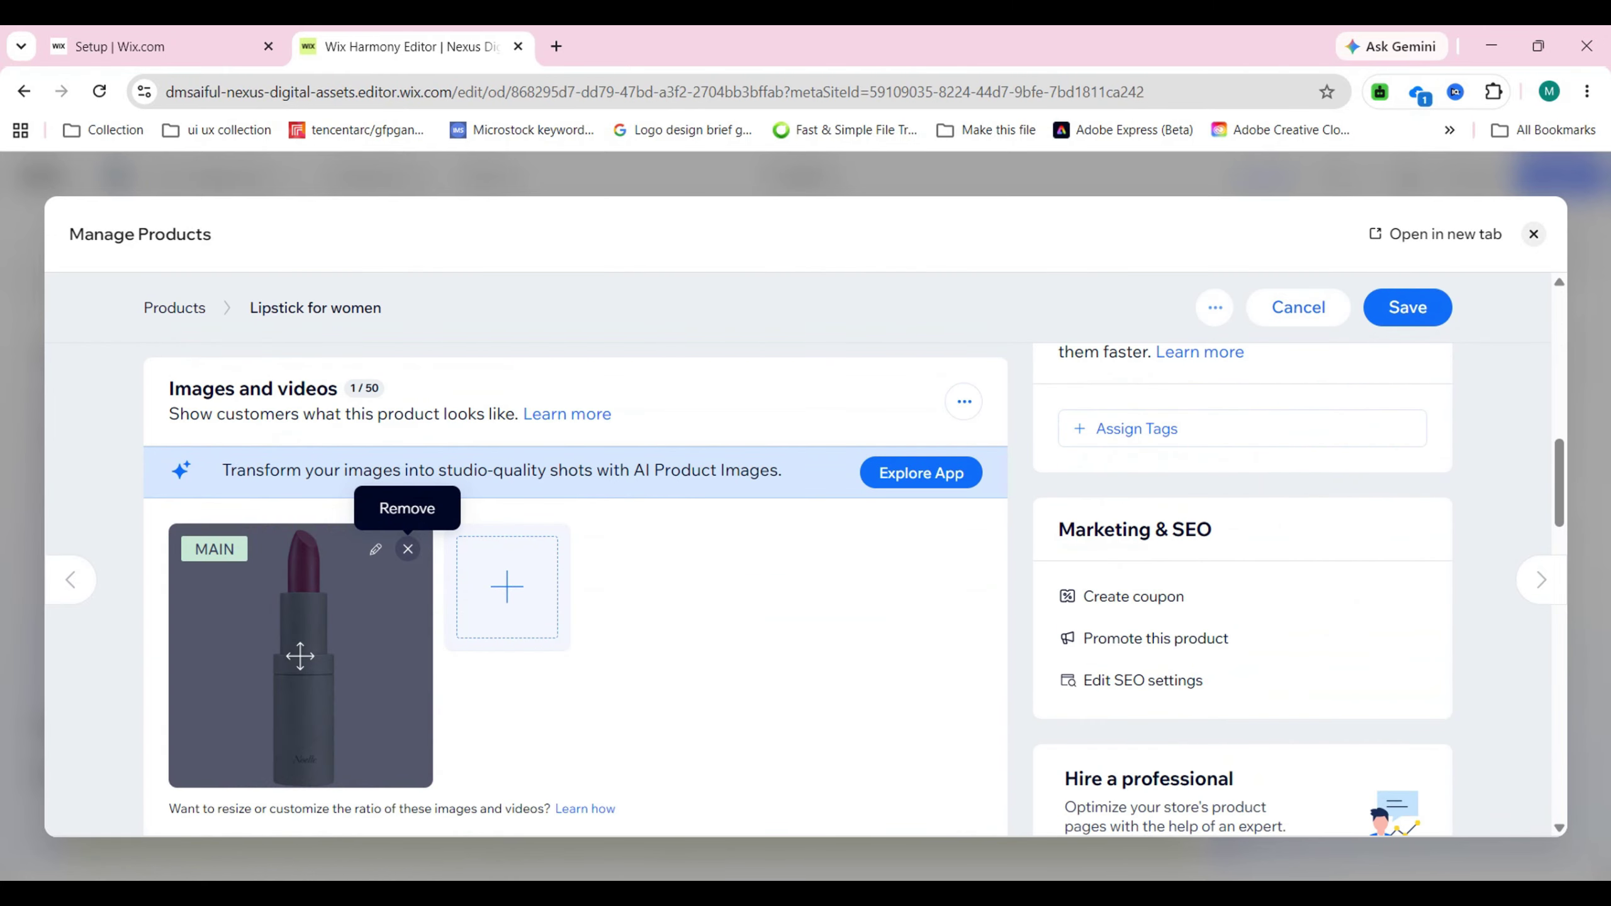
click(408, 549)
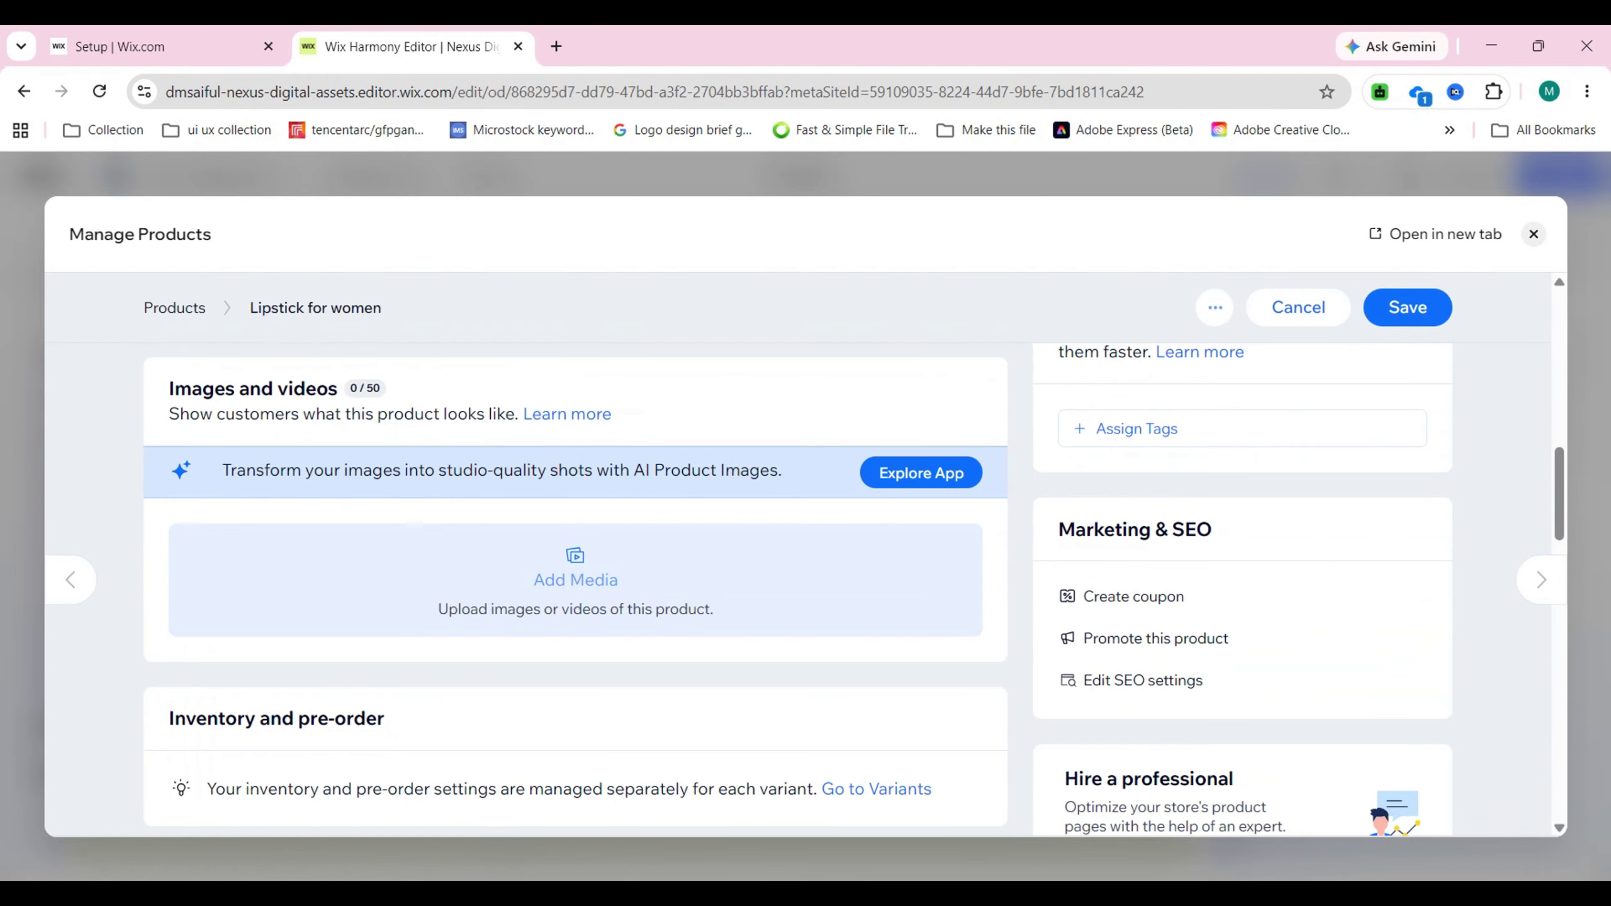
click(575, 579)
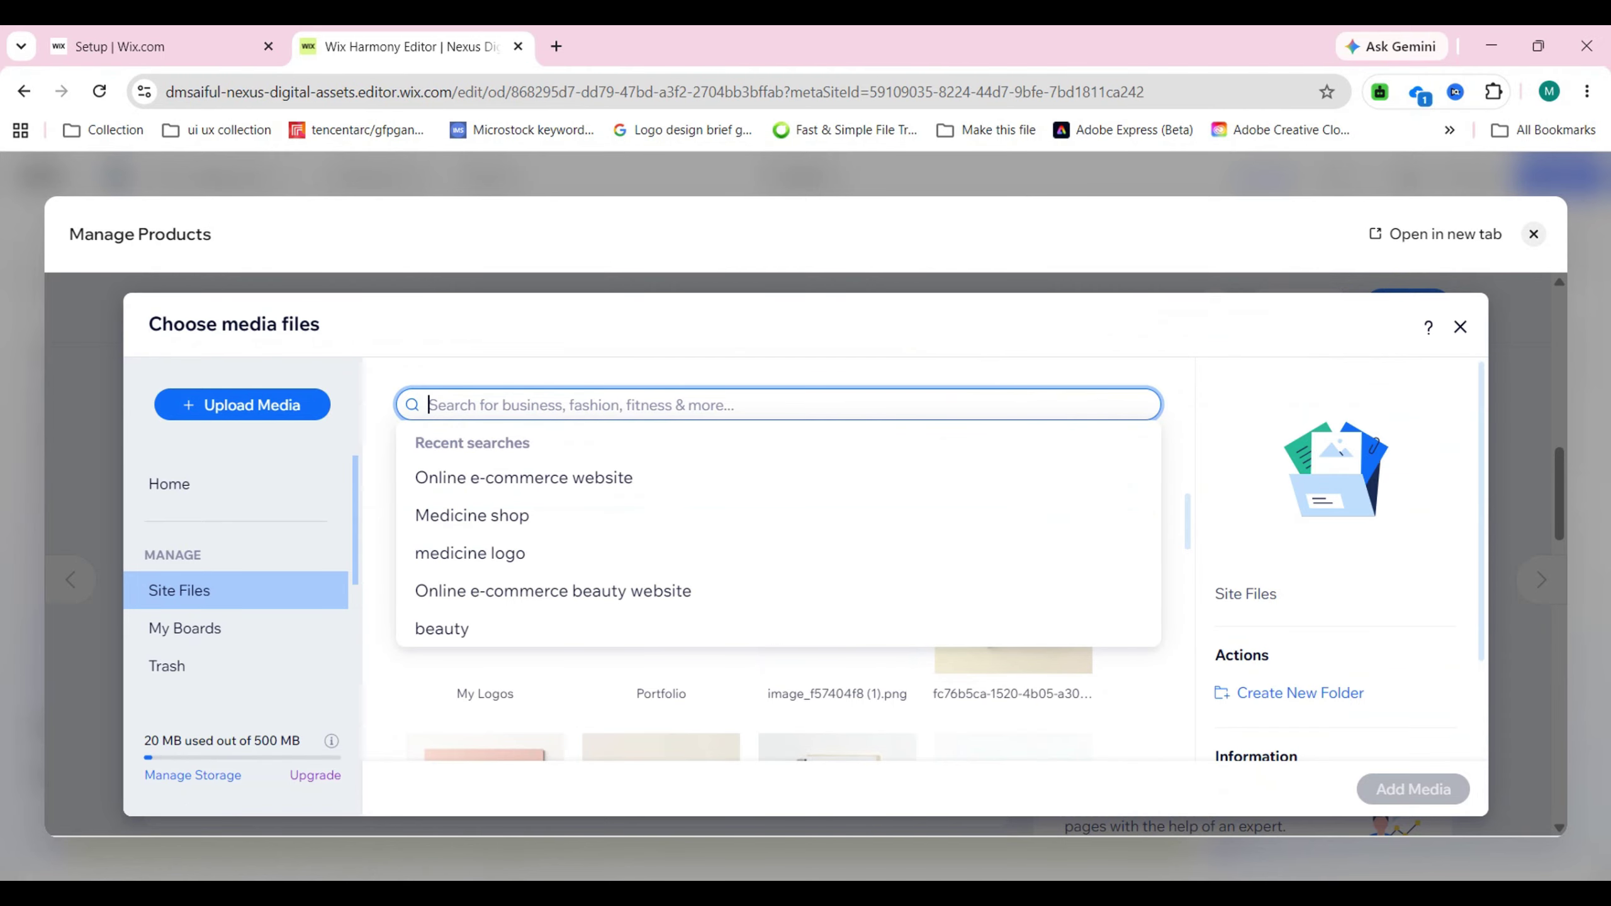
text(si)
key(BackSpace)
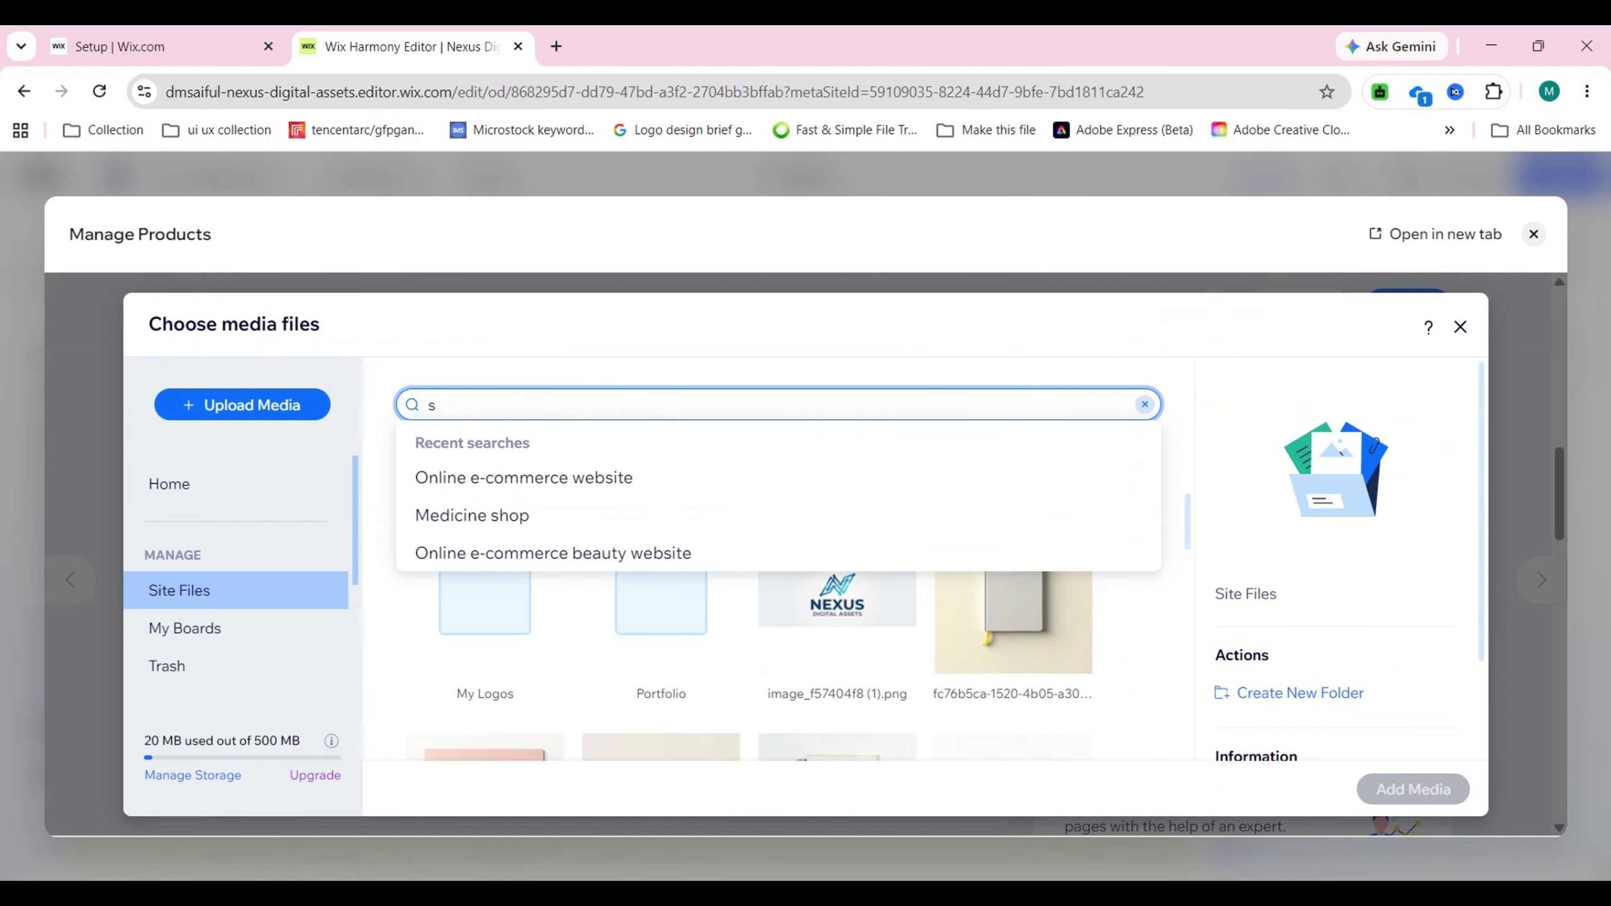
text(hirt)
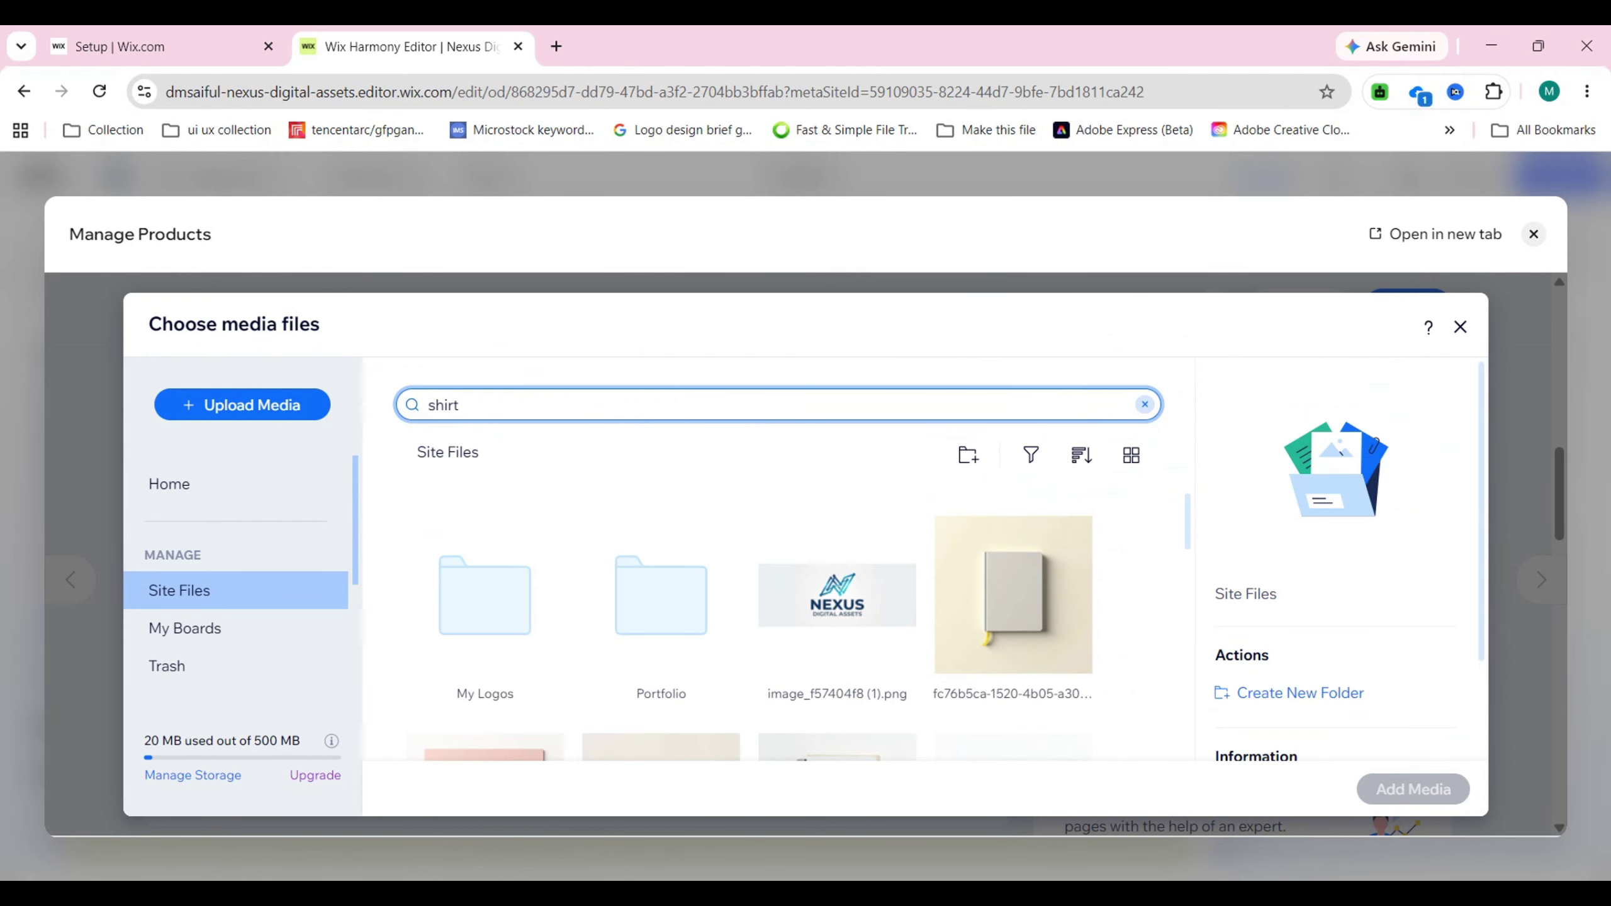
key(Return)
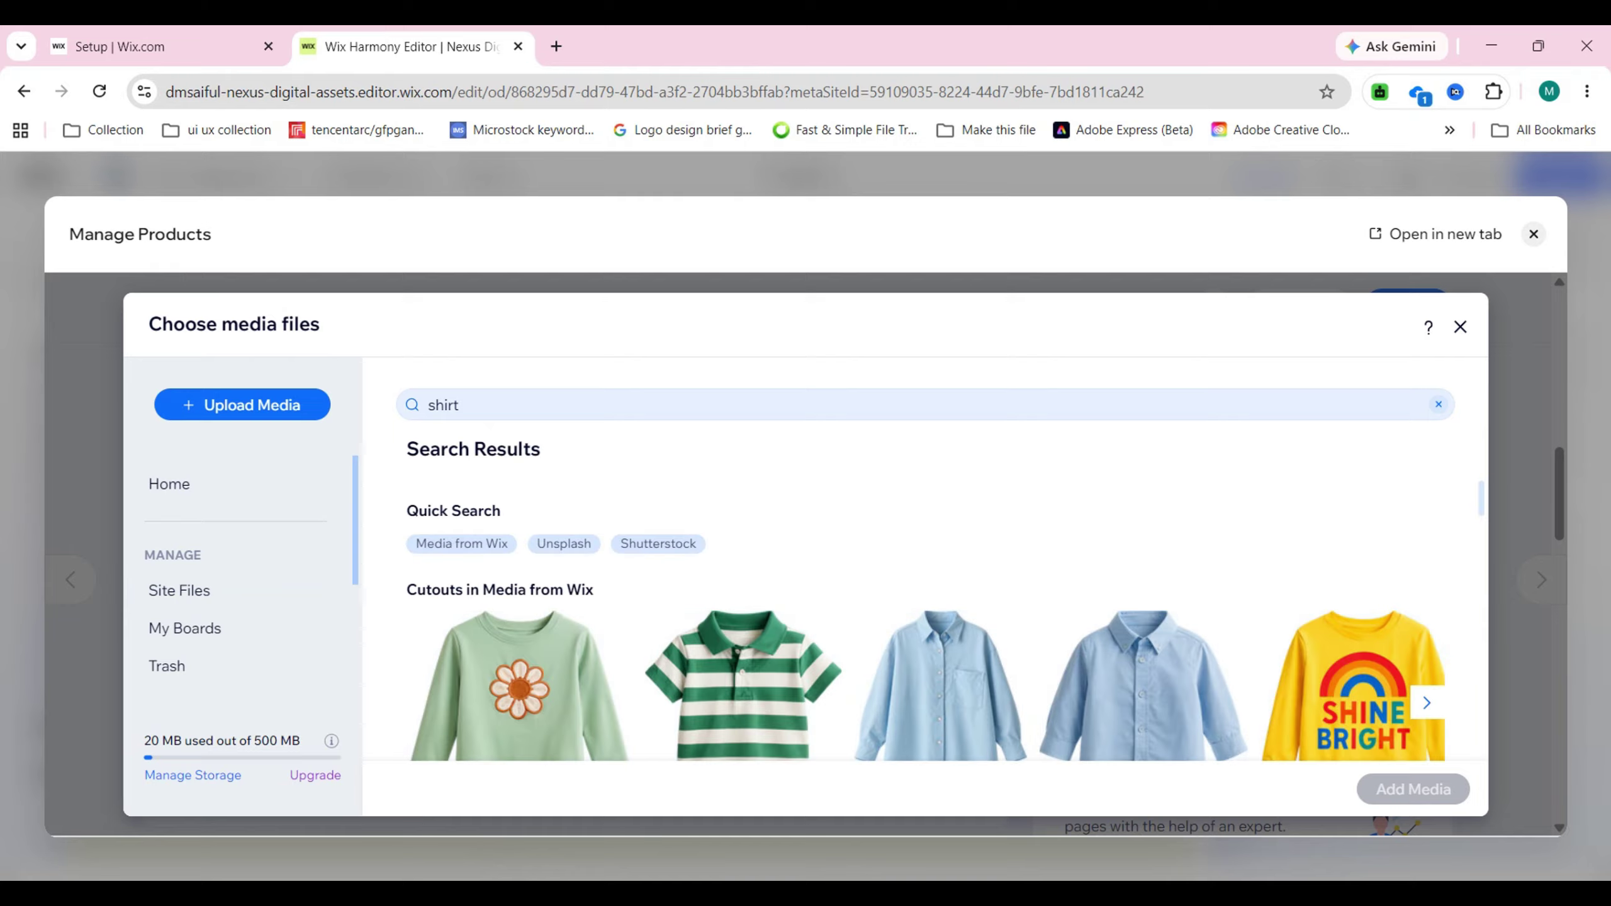
- Add the green and white Striped Polo Shirt cutout from the search results as the product's main image
scroll(742, 596, down, 2)
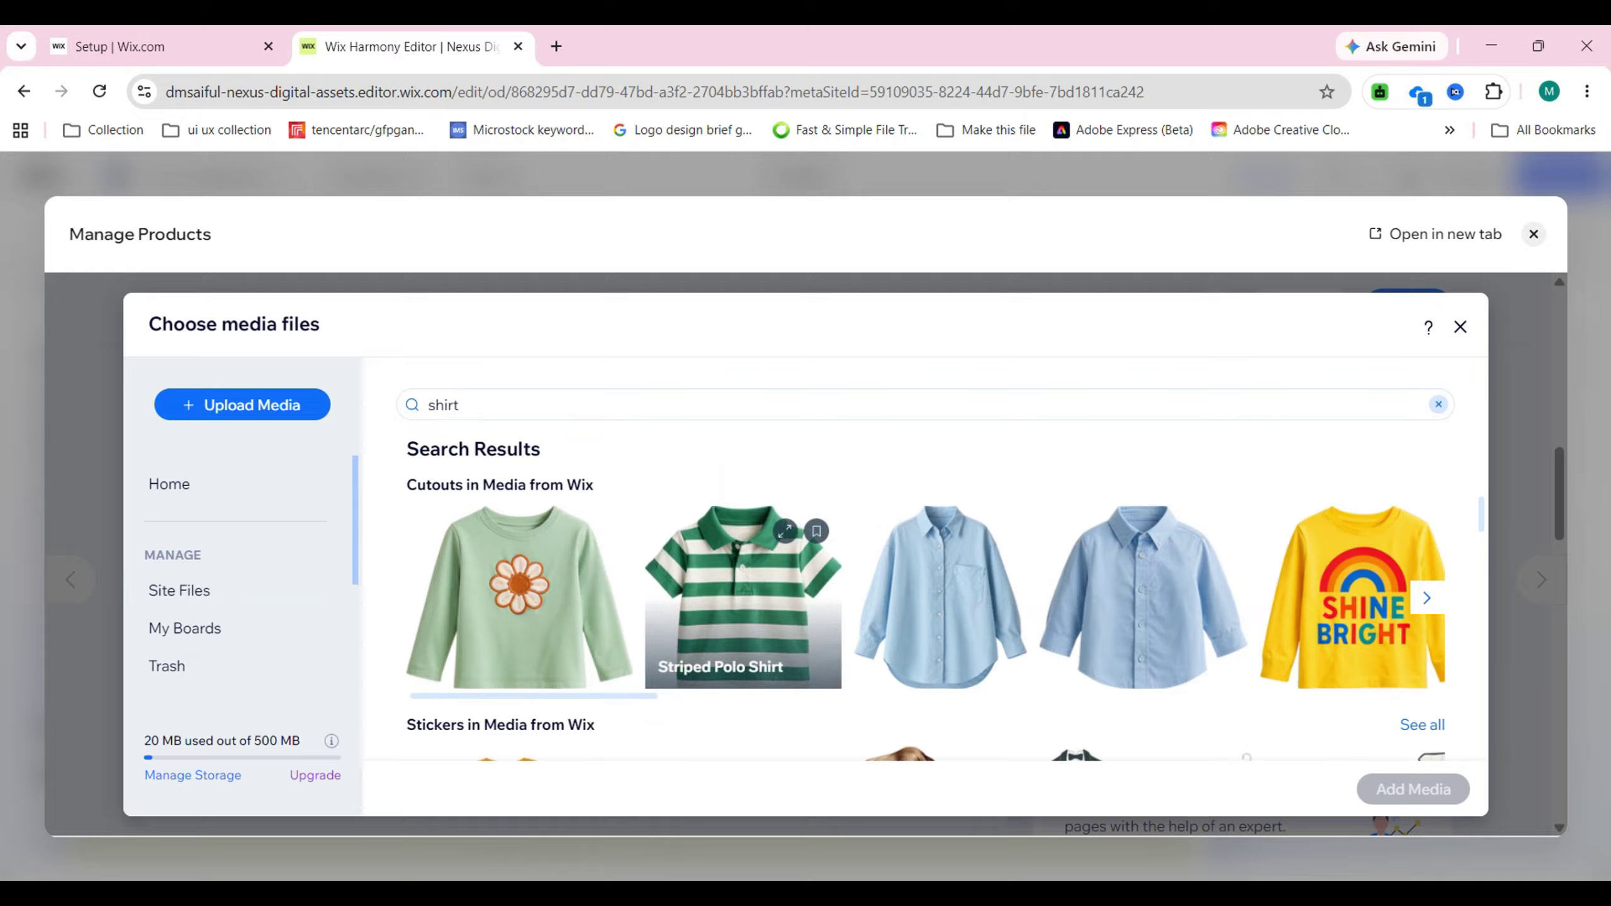
click(742, 596)
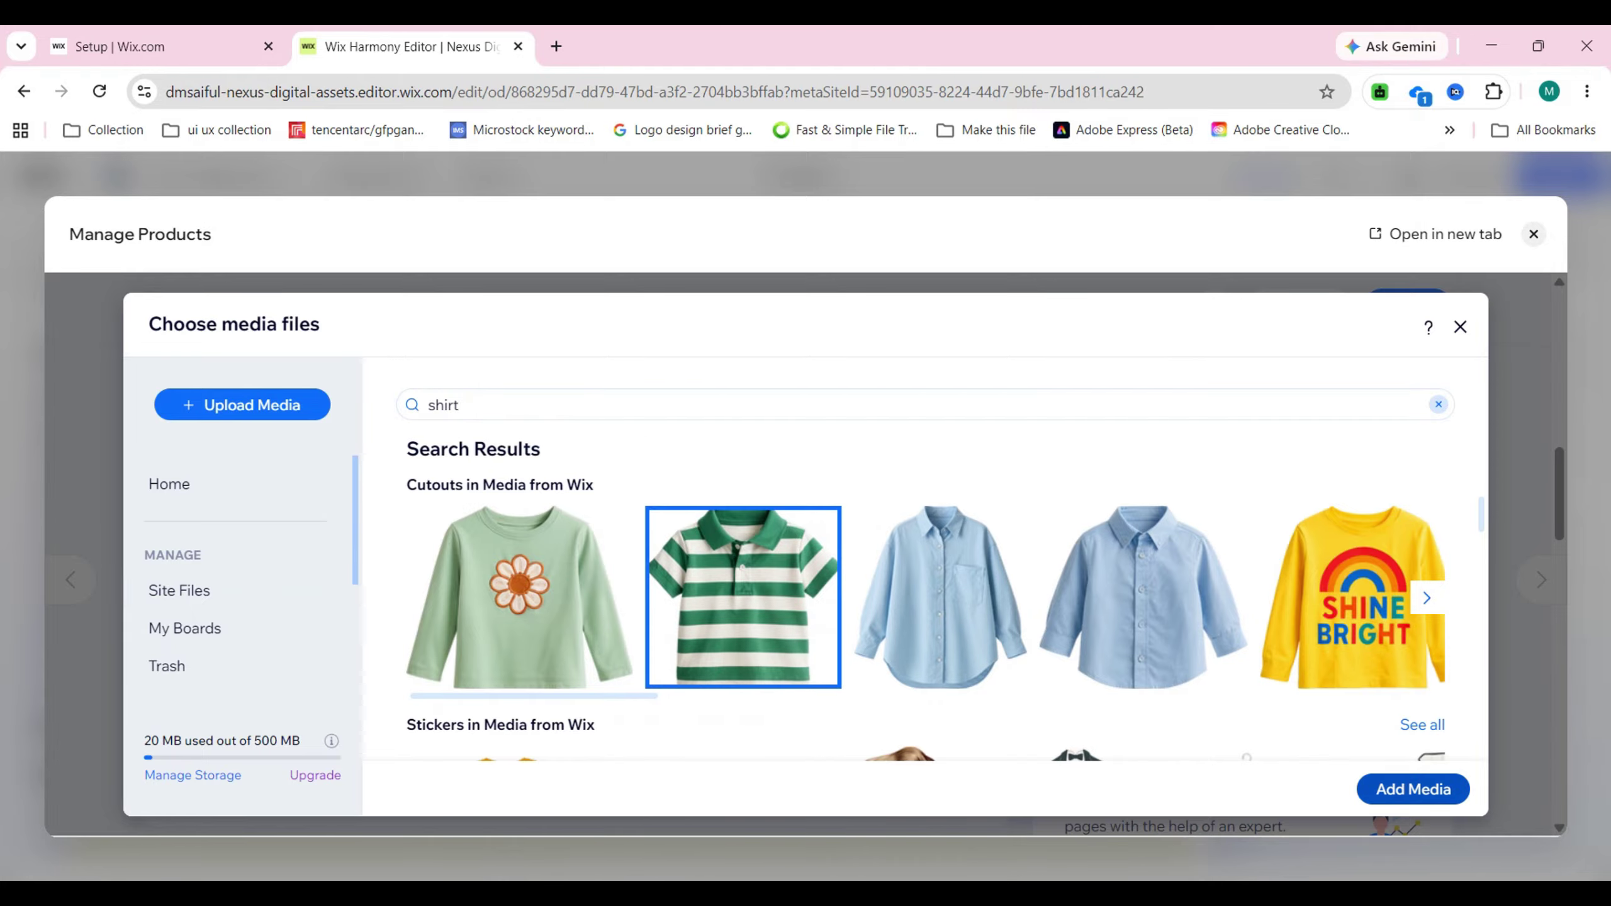
click(1413, 788)
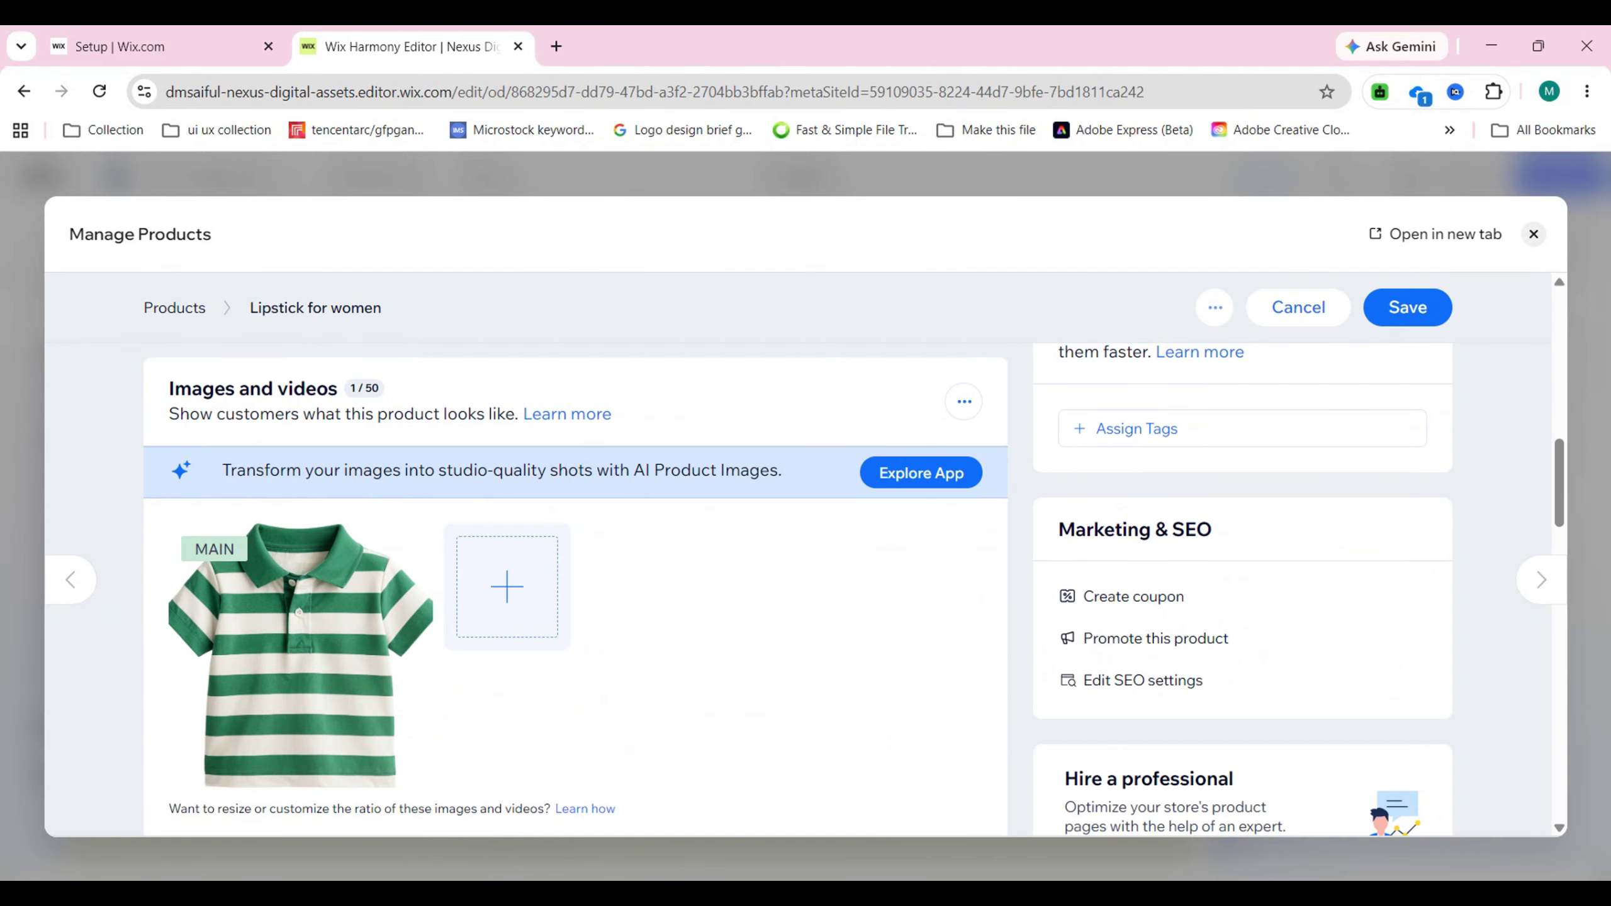
- Open the main polo shirt image for cropping and editing in Photo Studio and save it
scroll(805, 590, down, 5)
scroll(805, 590, up, 15)
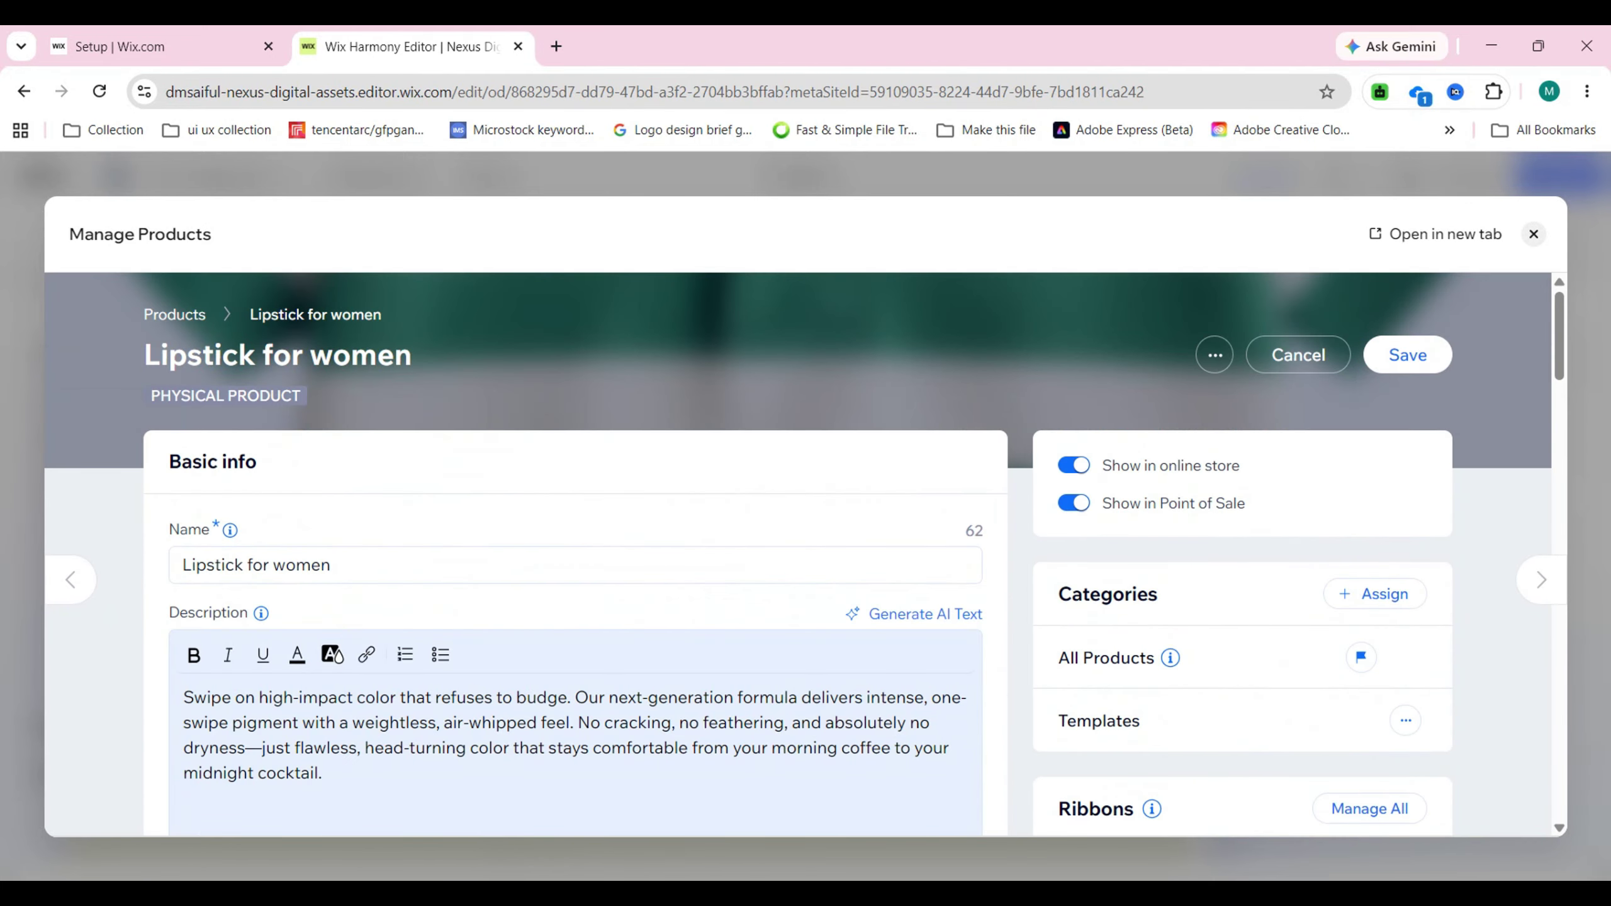
scroll(300, 551, down, 10)
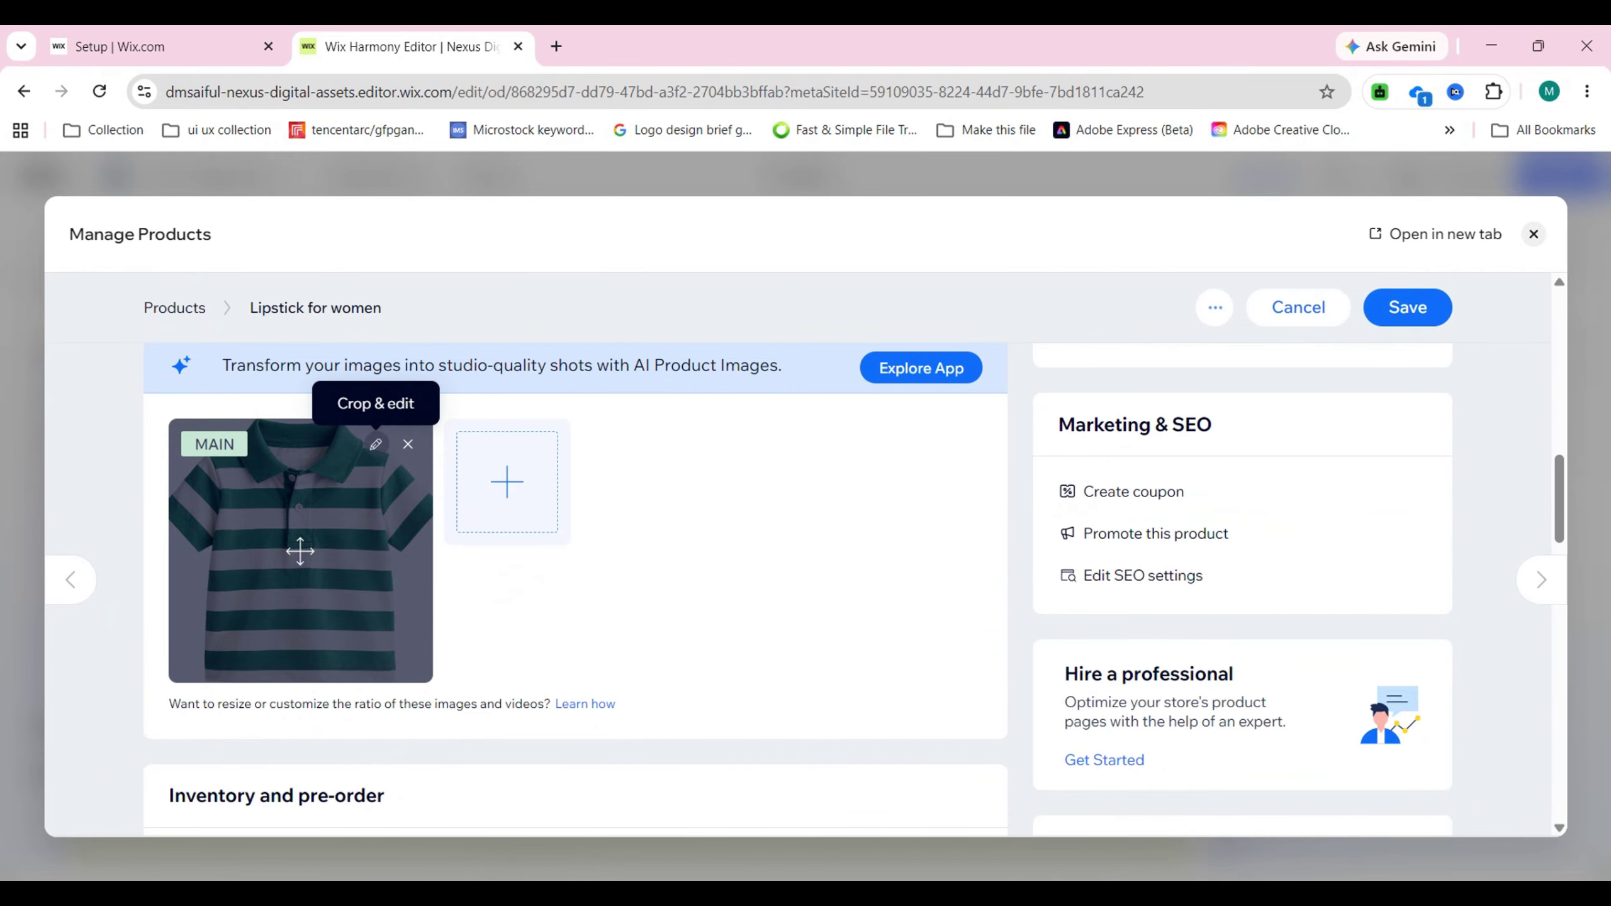
click(375, 445)
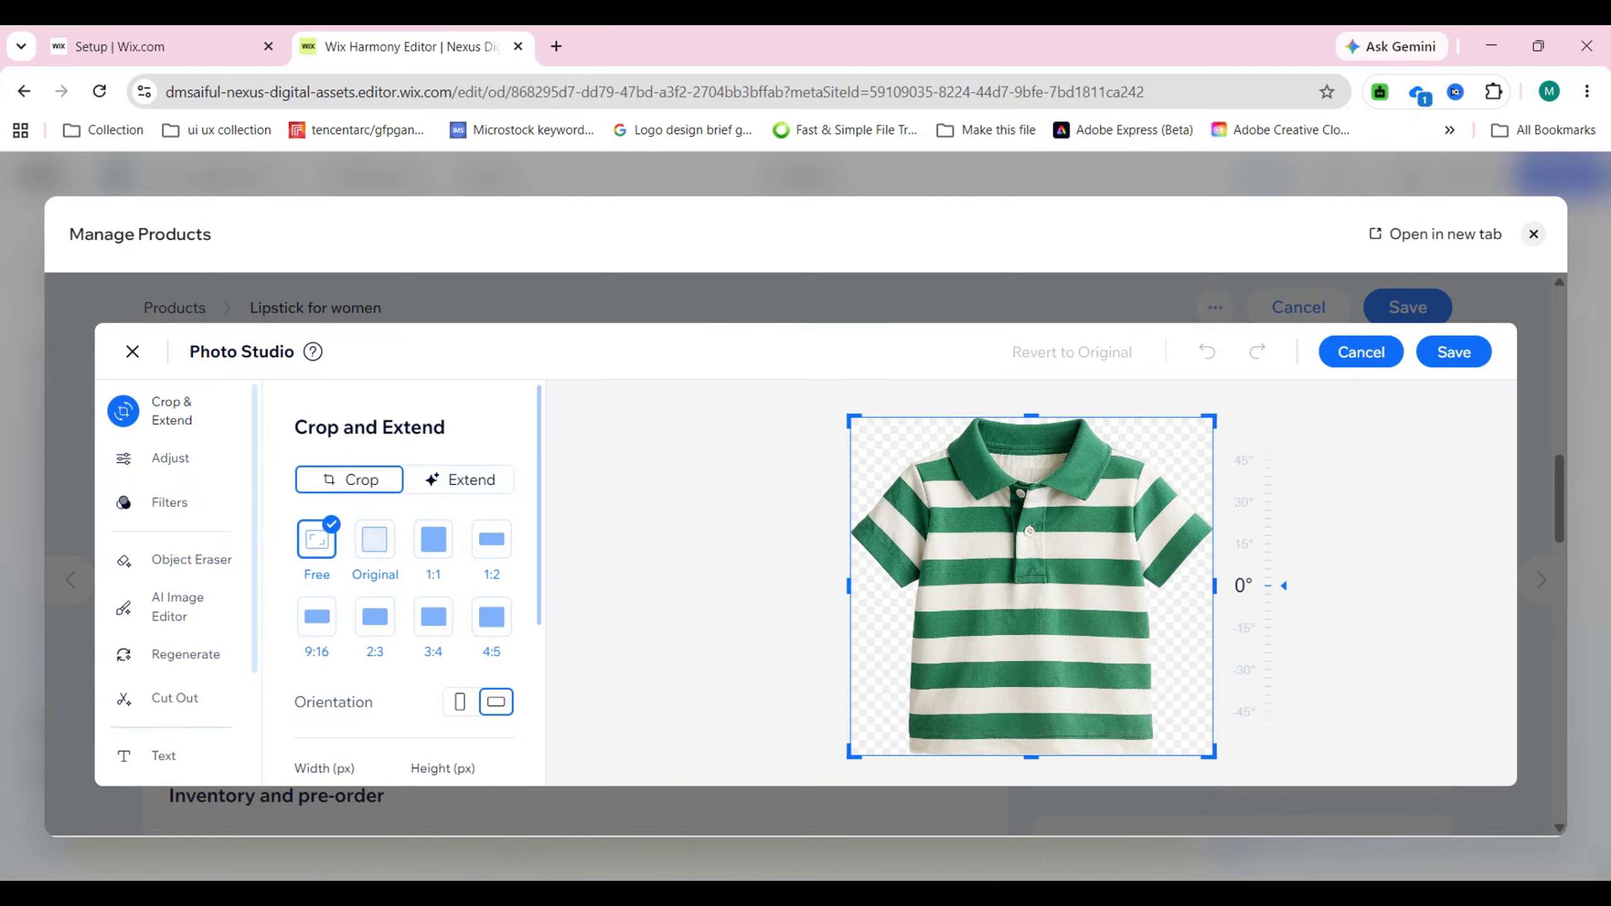
click(1453, 352)
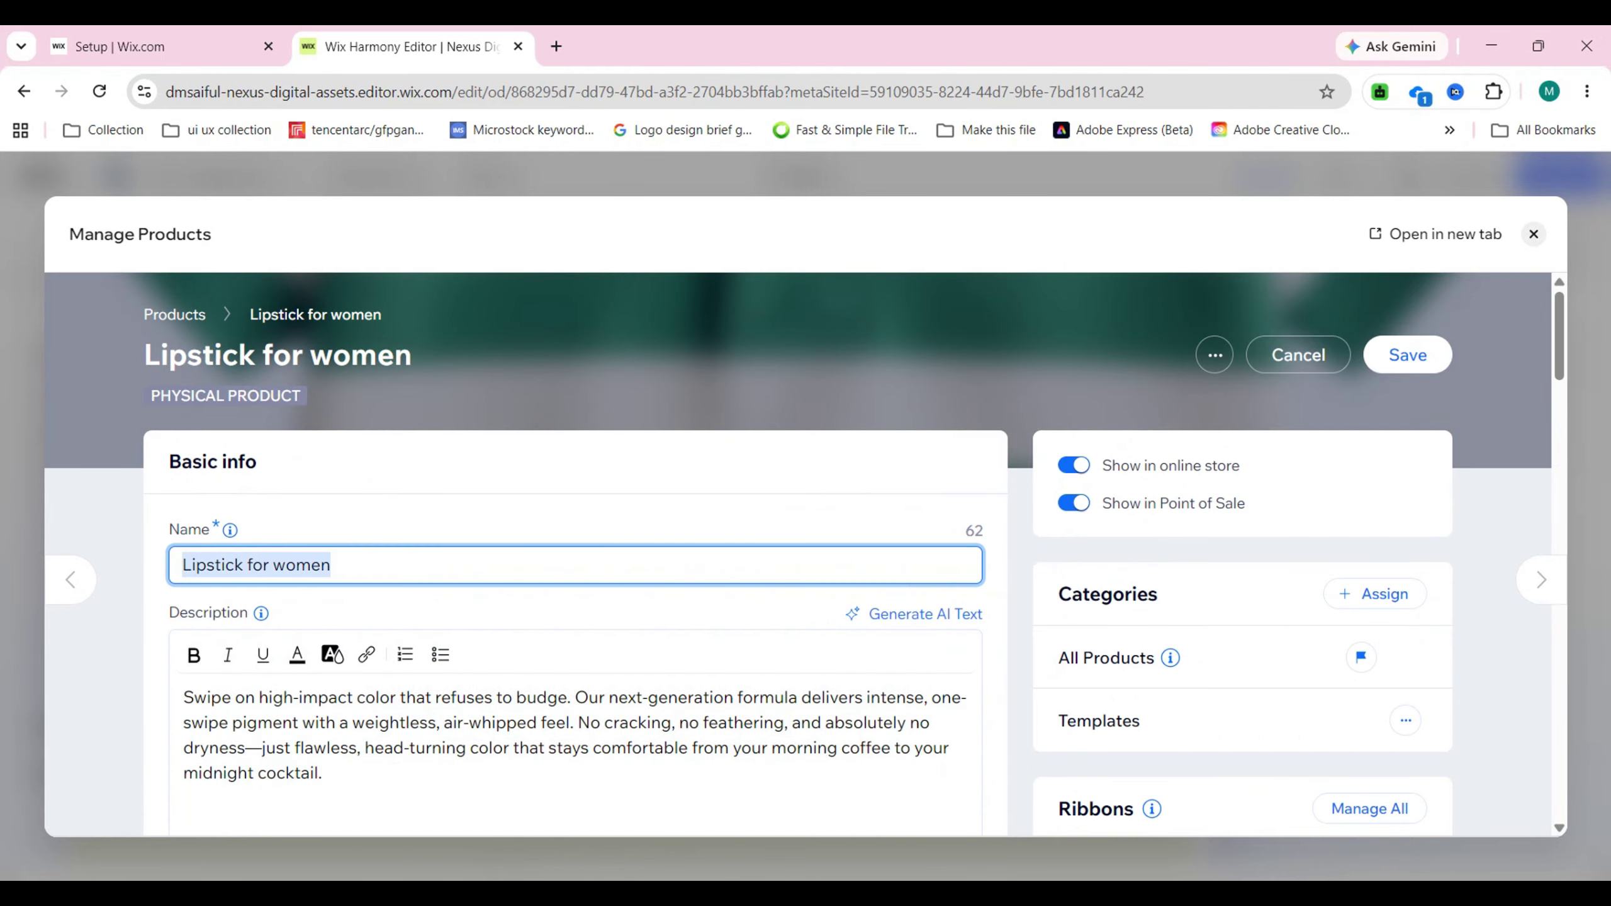
- Rename the "Lipstick for women" product as "Polo T-shirt for Baby"
text(Polo )
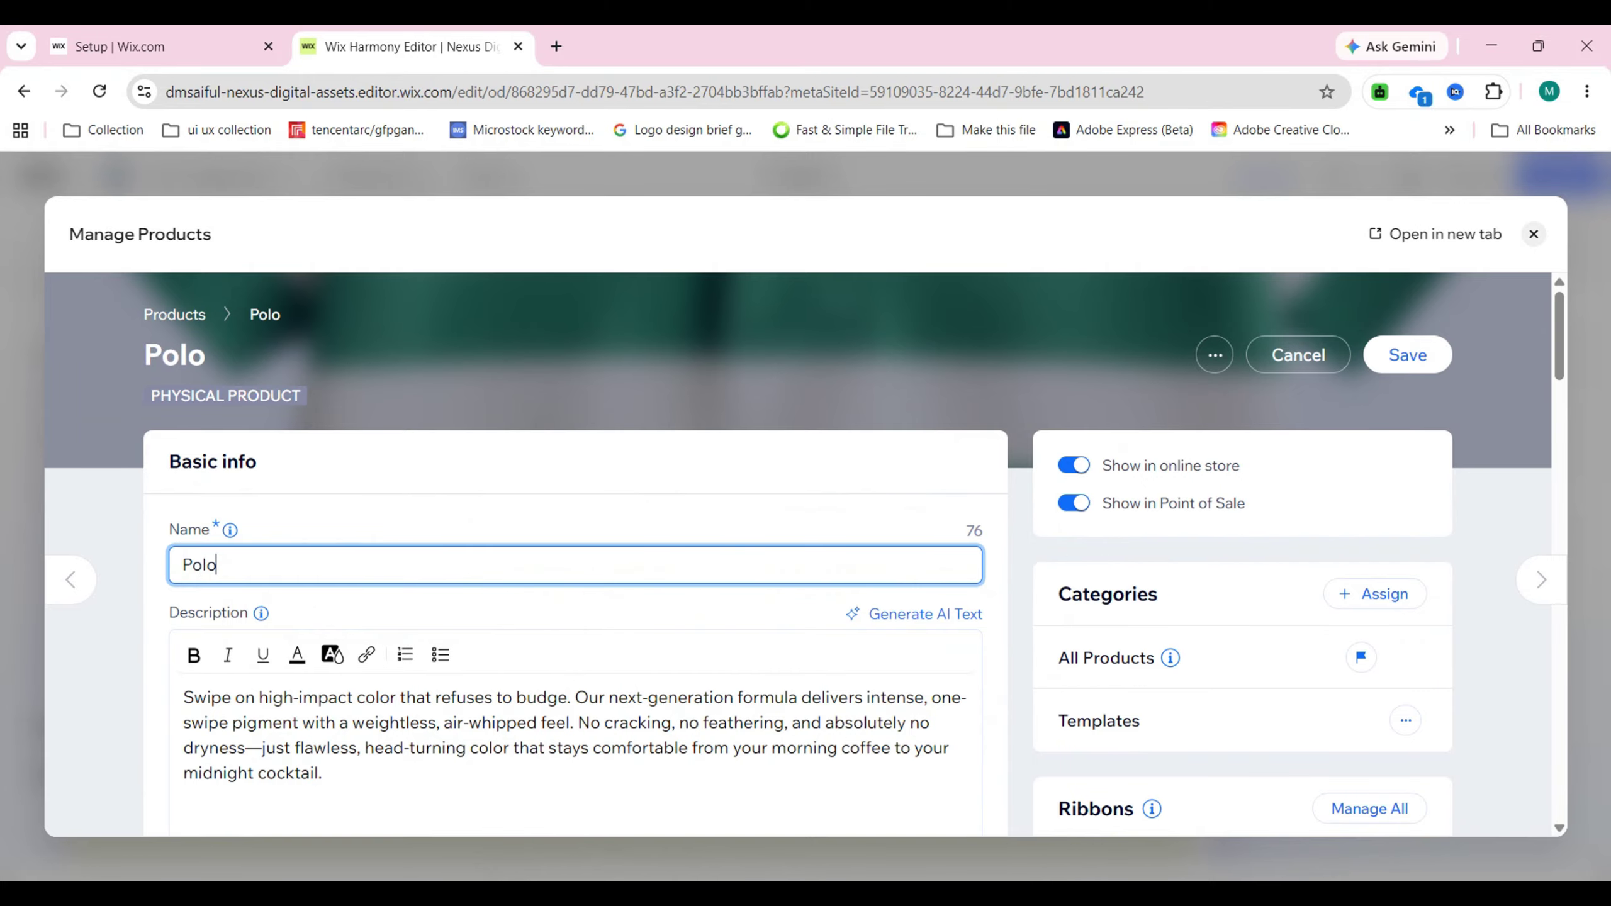
text(T0)
key(BackSpace)
text(-shirt)
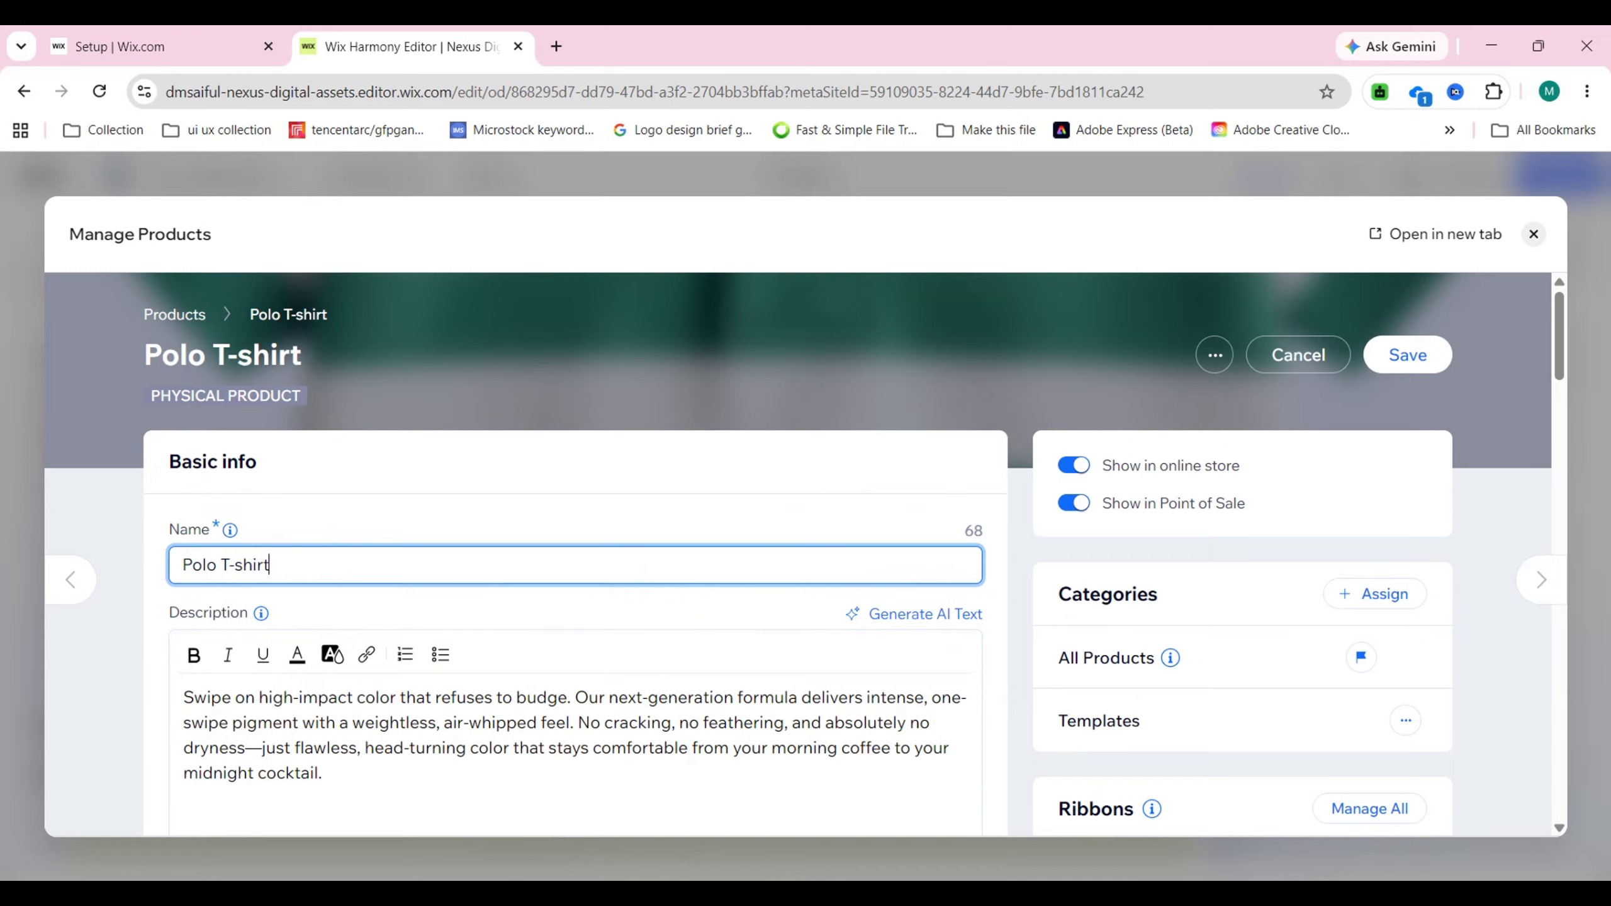
text( for)
scroll(804, 571, down, 15)
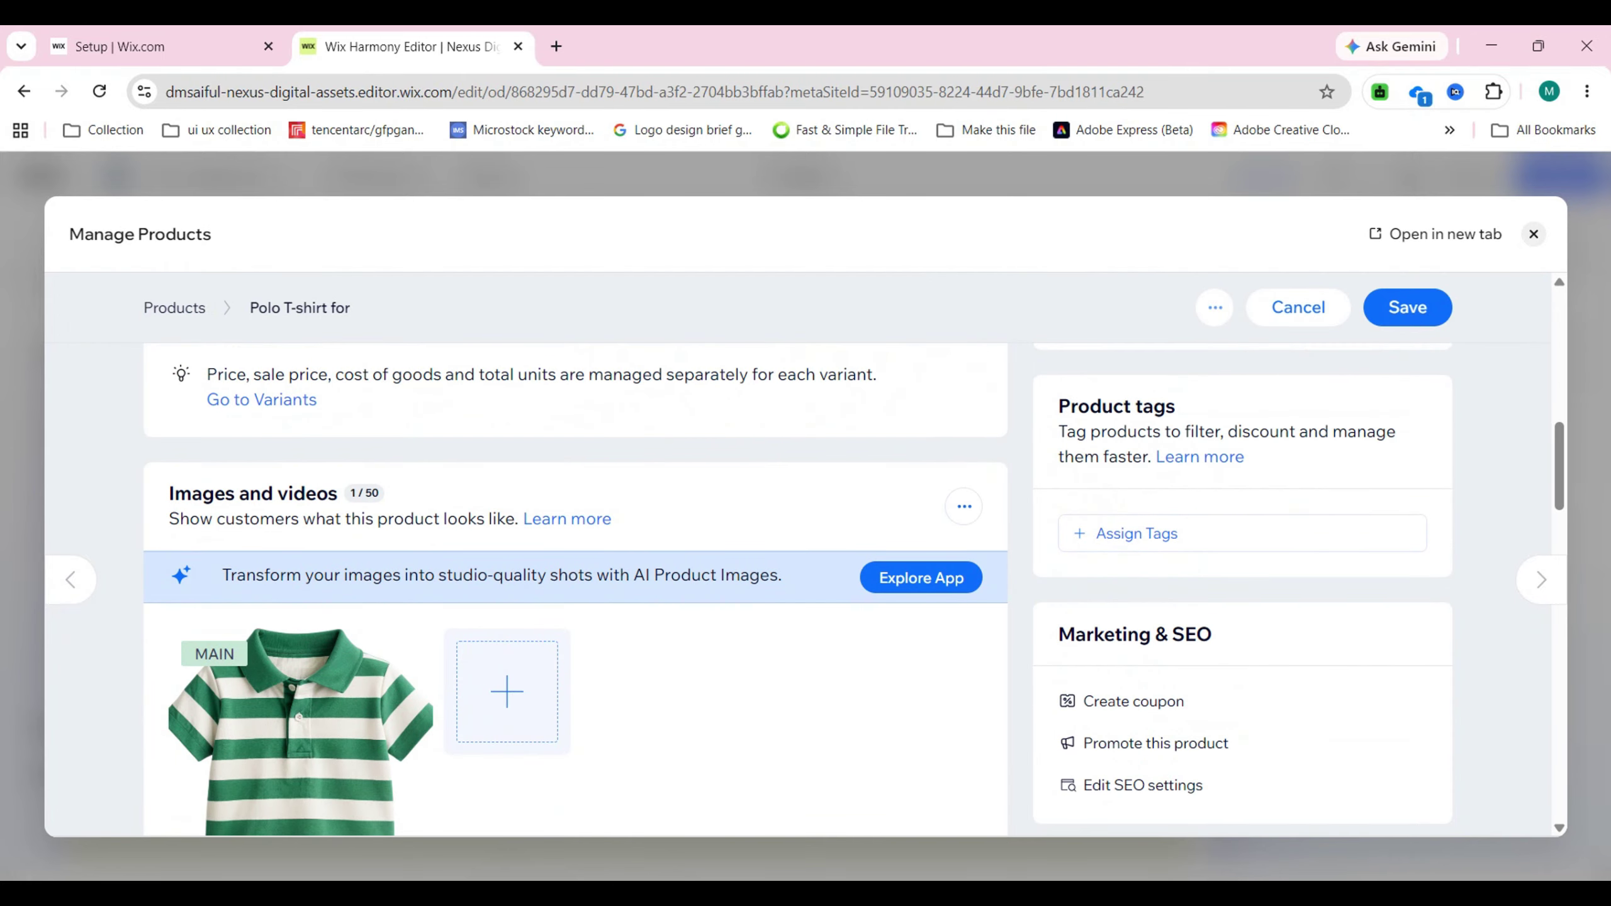
scroll(804, 572, up, 8)
scroll(804, 571, up, 5)
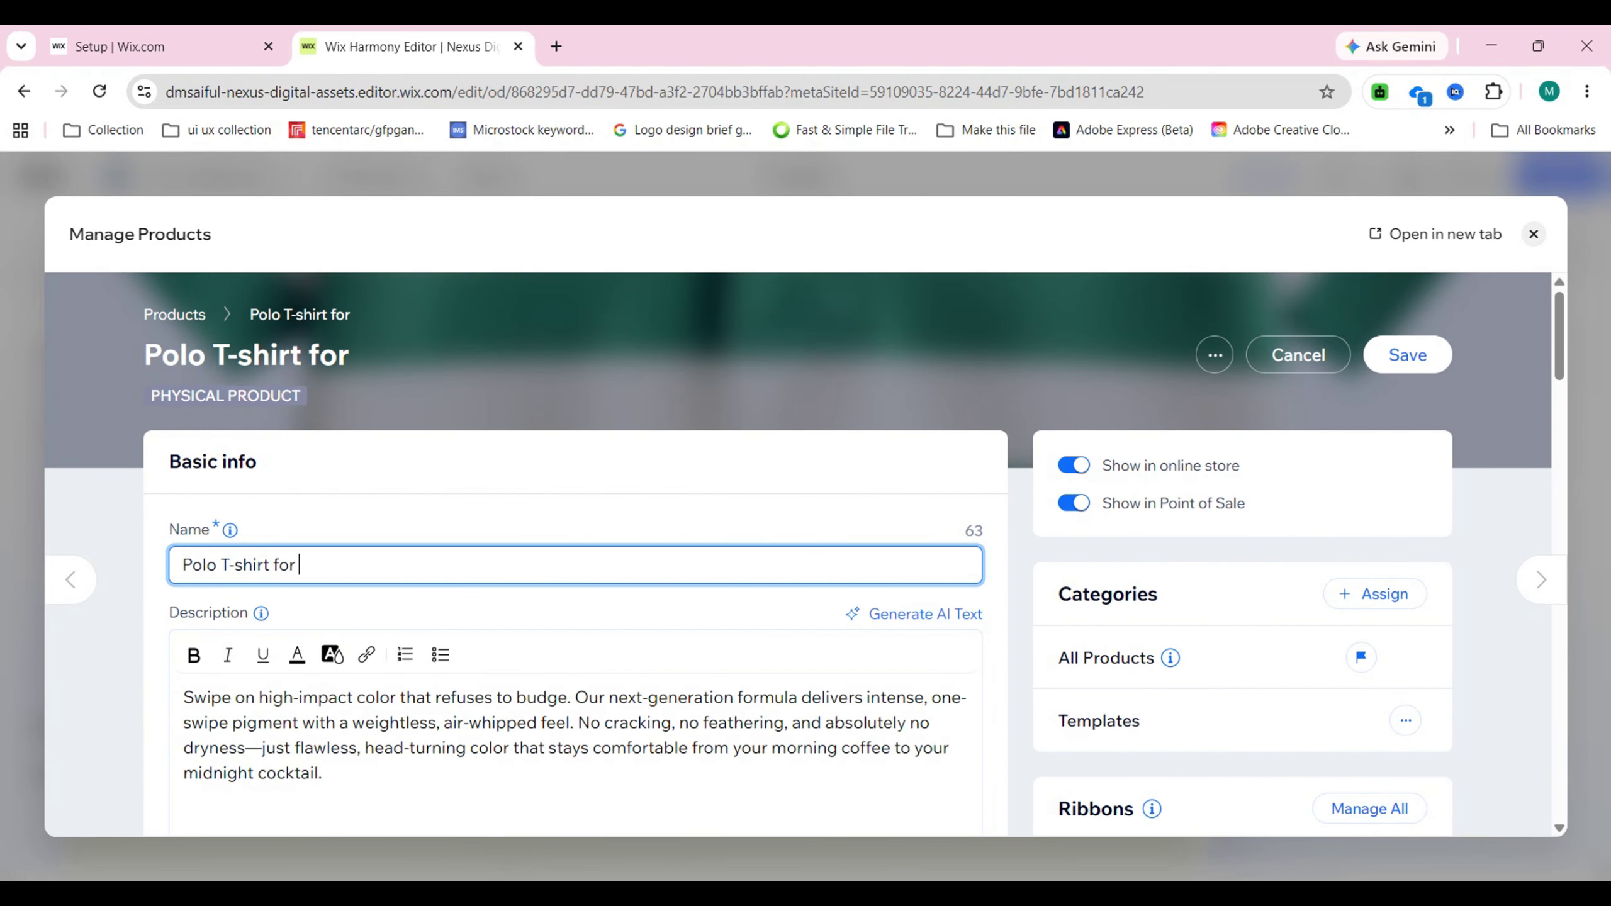
text(Bab)
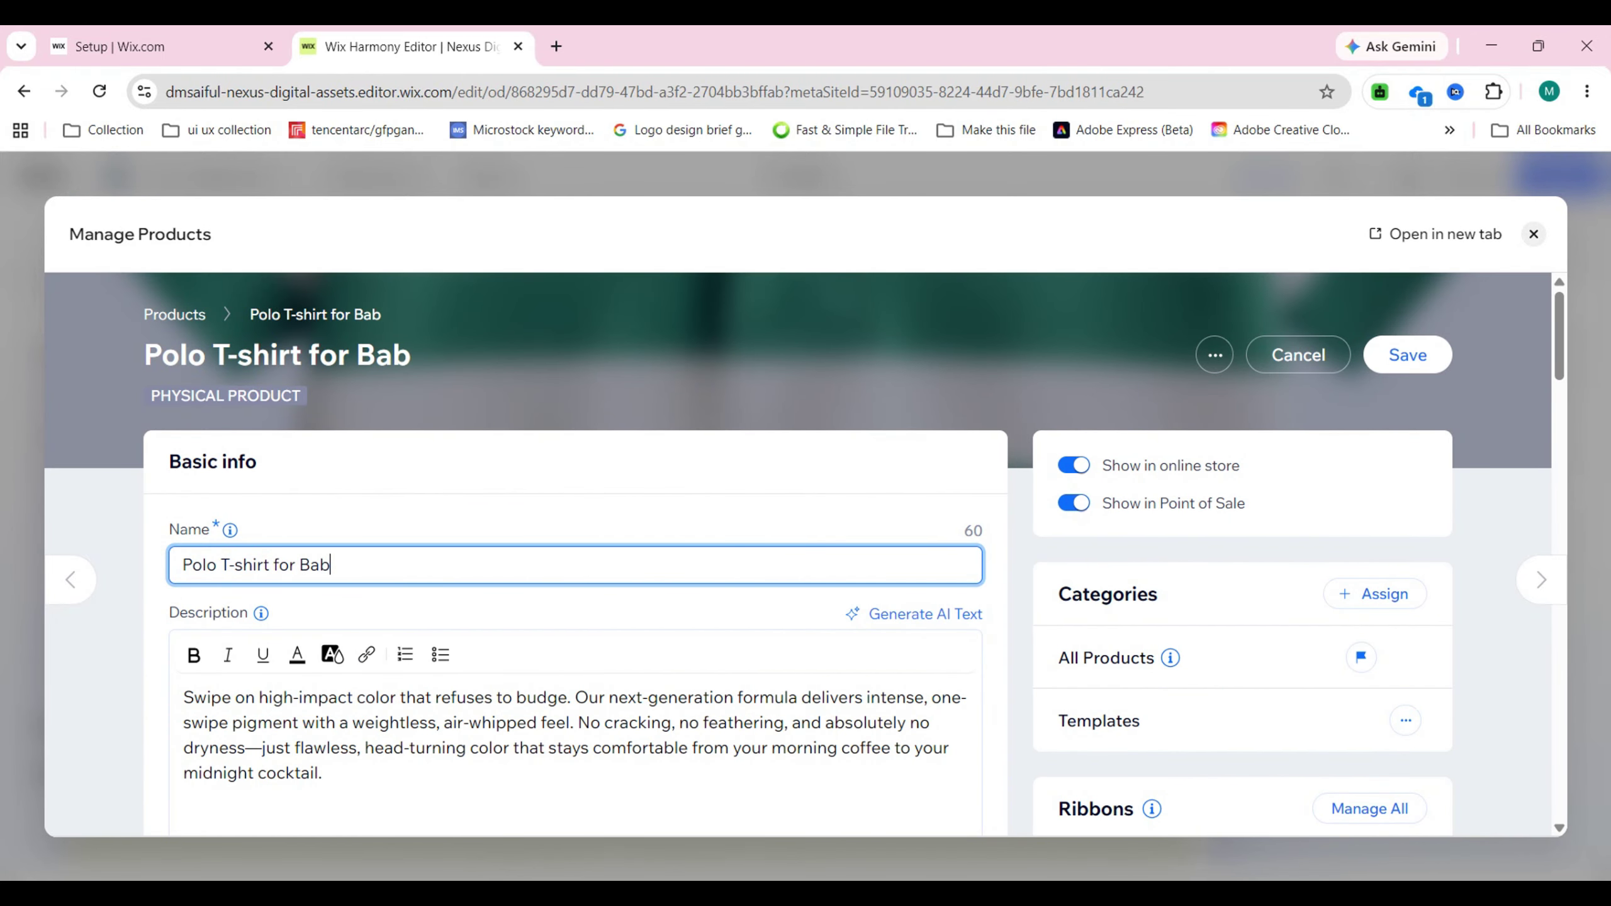
text(y)
scroll(798, 552, down, 3)
scroll(798, 552, up, 3)
- Open Google AI Mode from a new browser tab and remove past queries from its suggestions
key(ctrl+t)
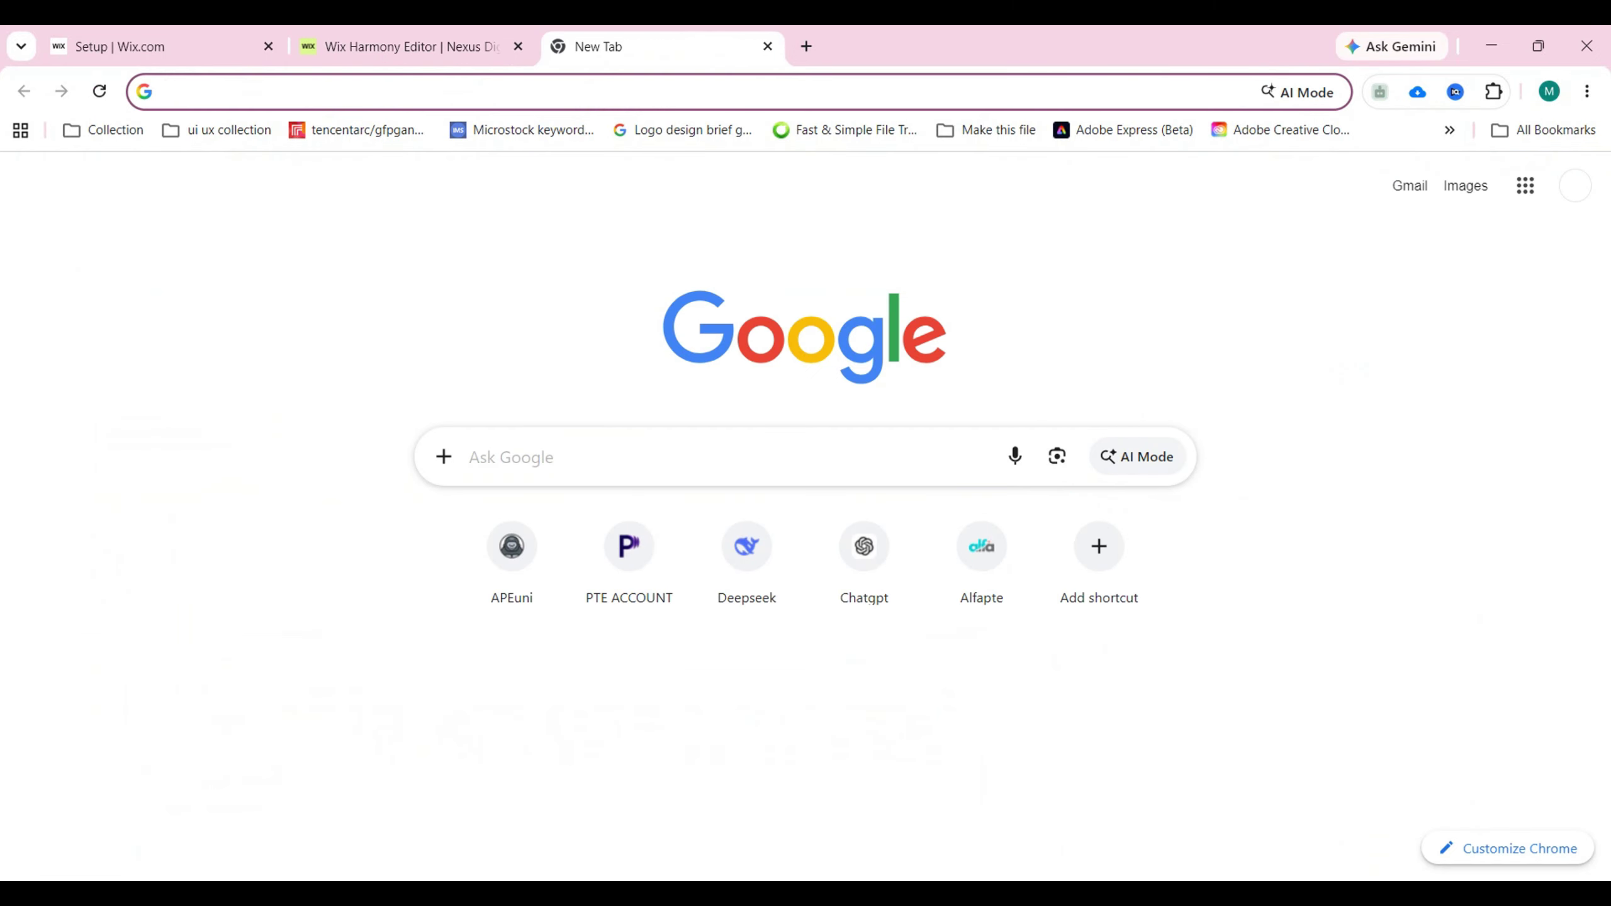
click(1135, 457)
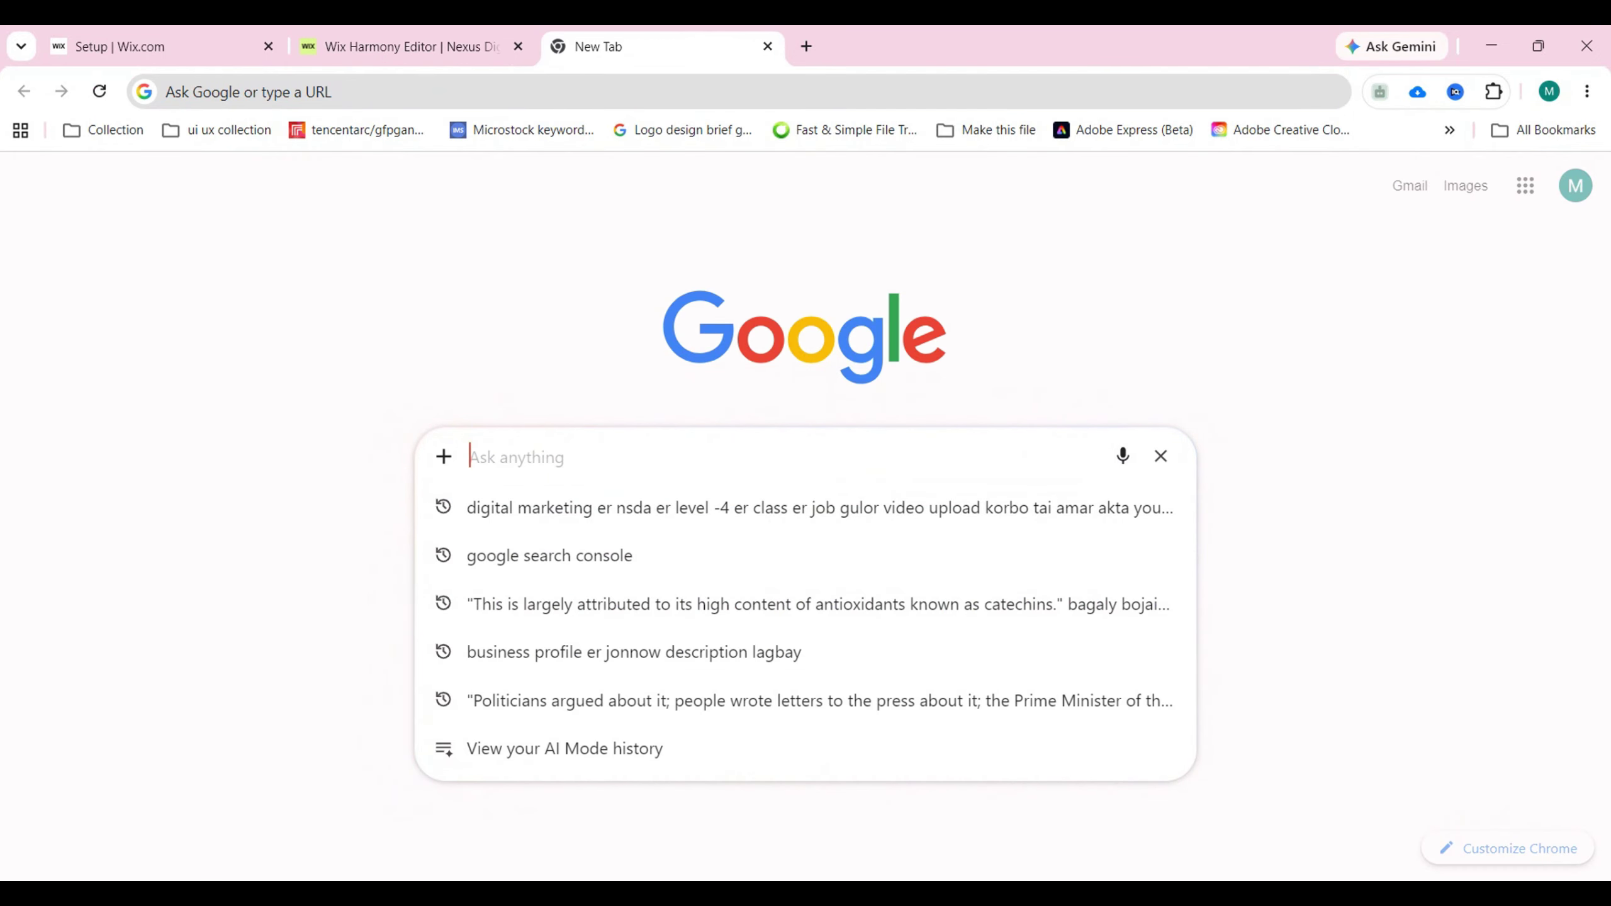
click(1158, 507)
click(1159, 507)
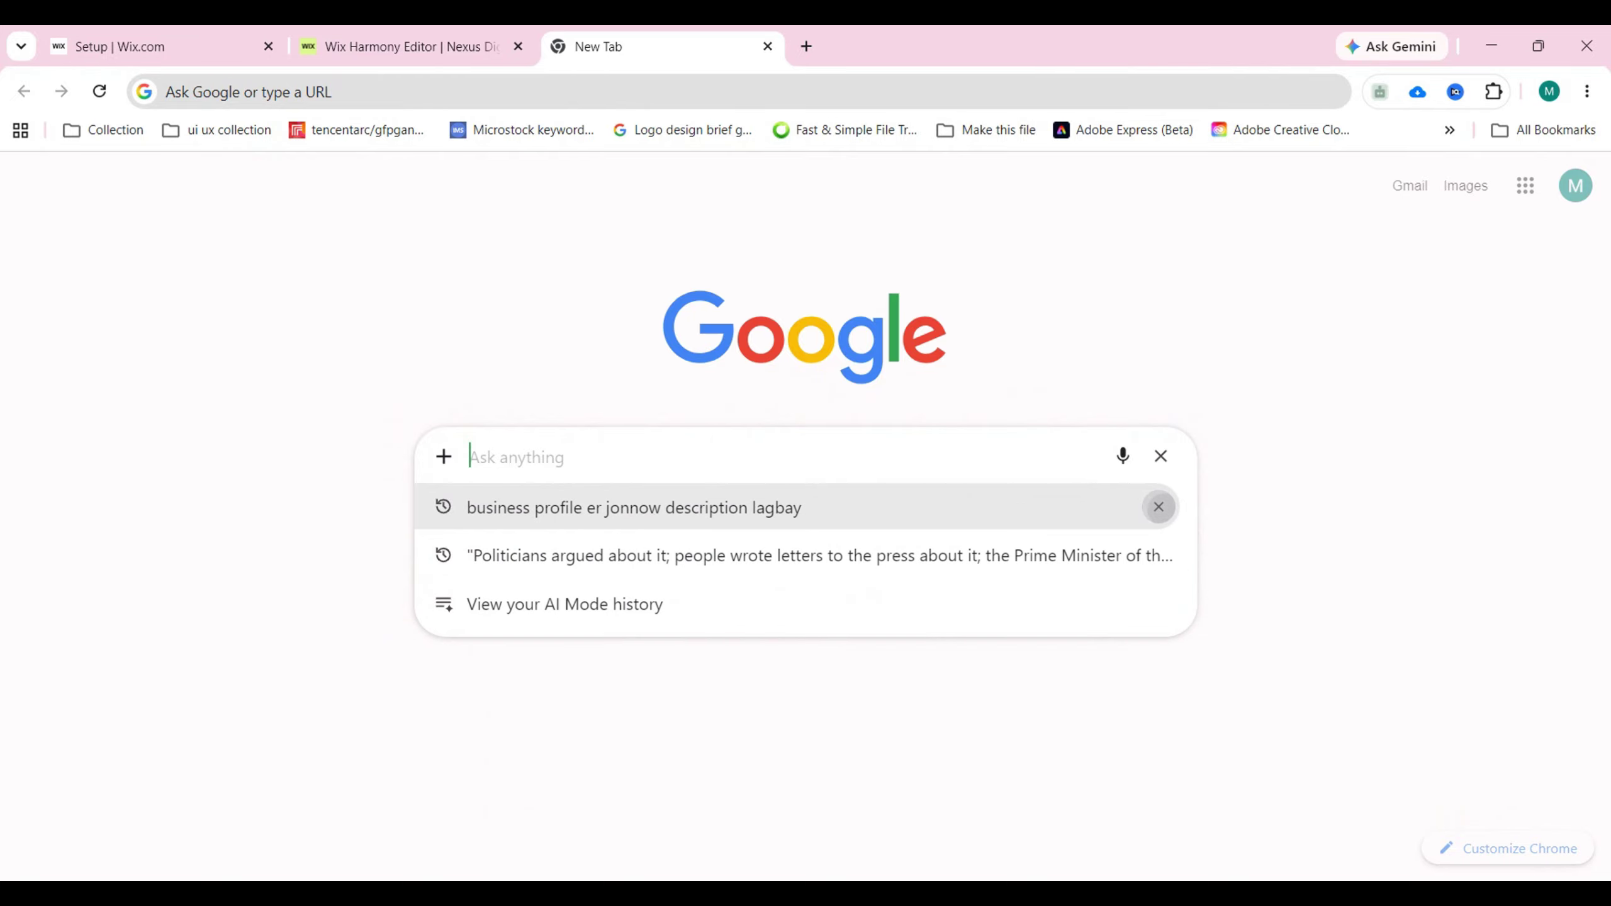
click(1159, 508)
click(1159, 507)
click(1158, 507)
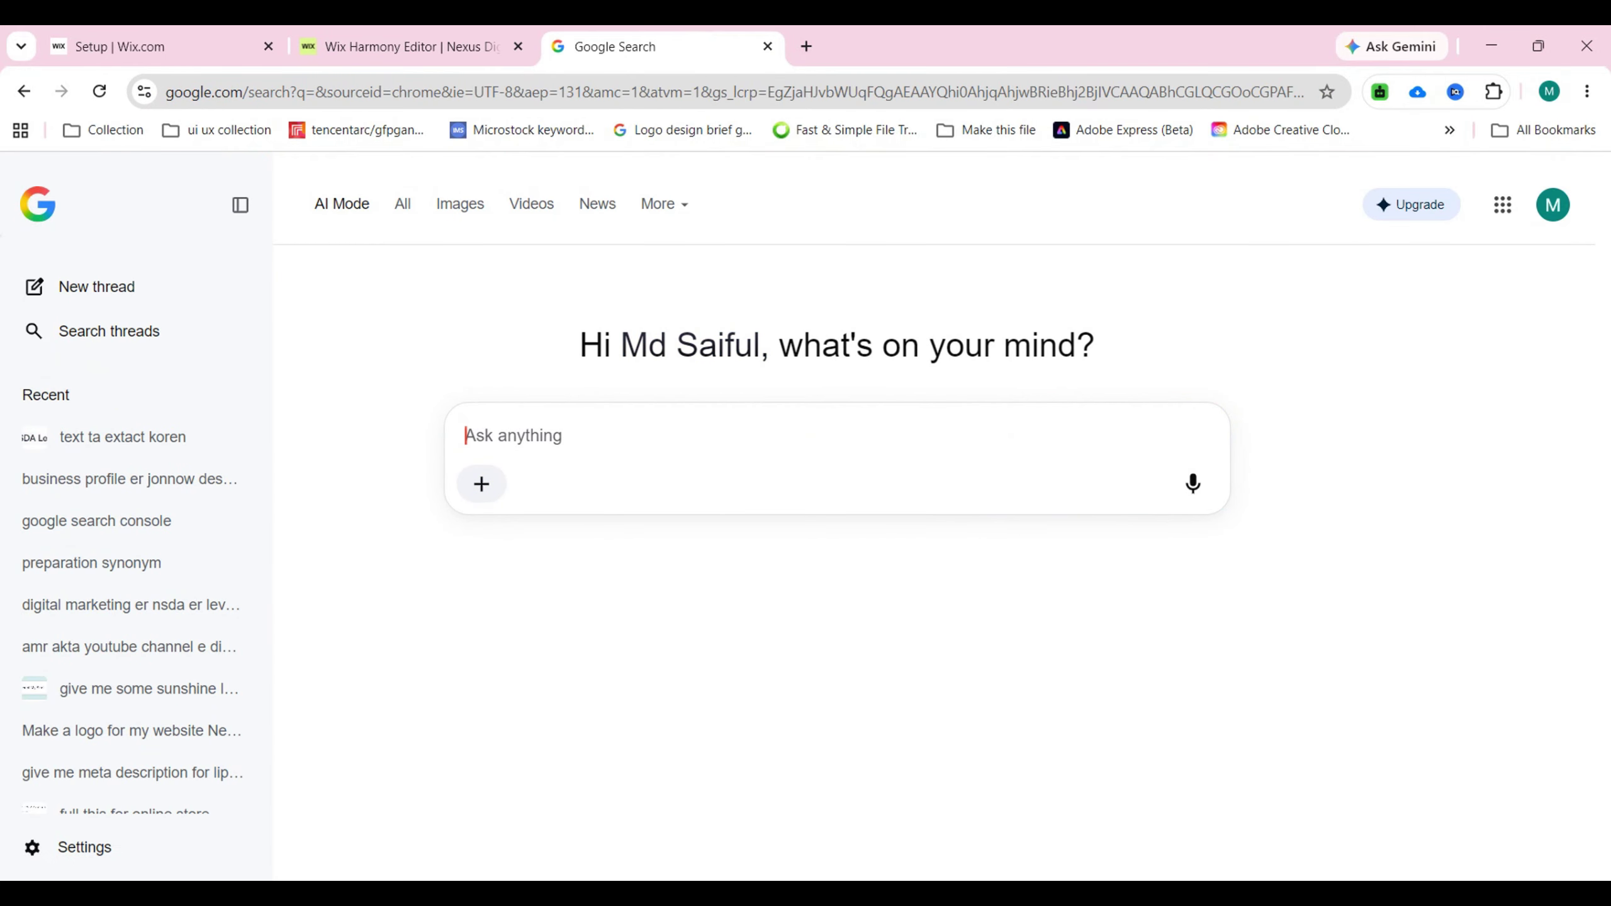
- Ask Google AI Mode "polo tshirt er jonnow description lagbay and best seo title lagbay"
text(po)
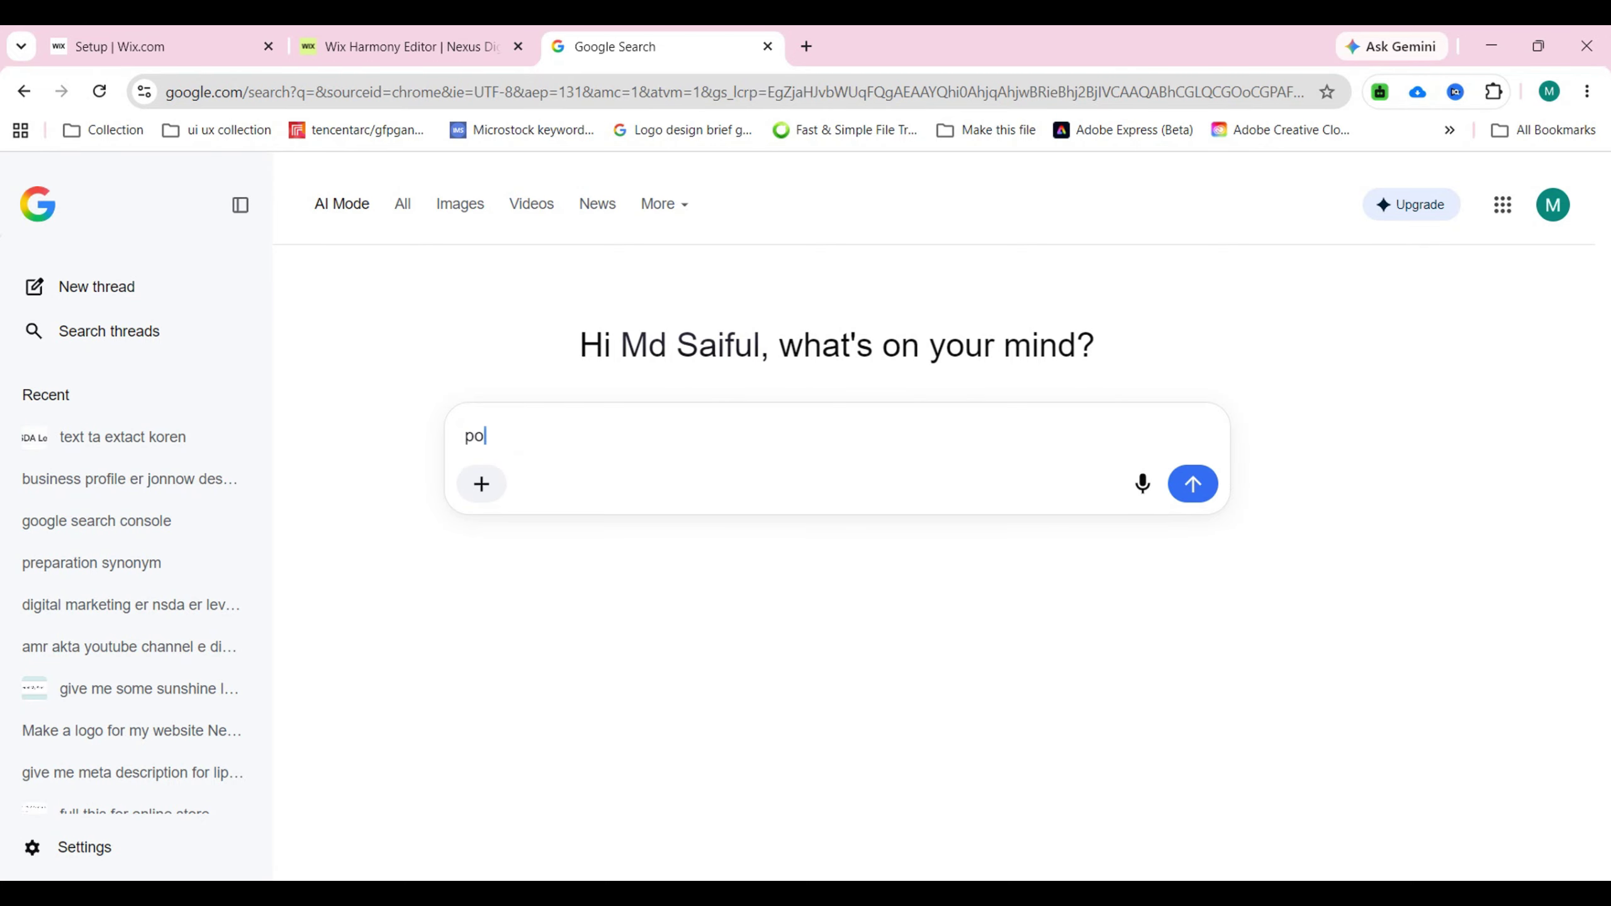
text(lo tshirt er jonnow d)
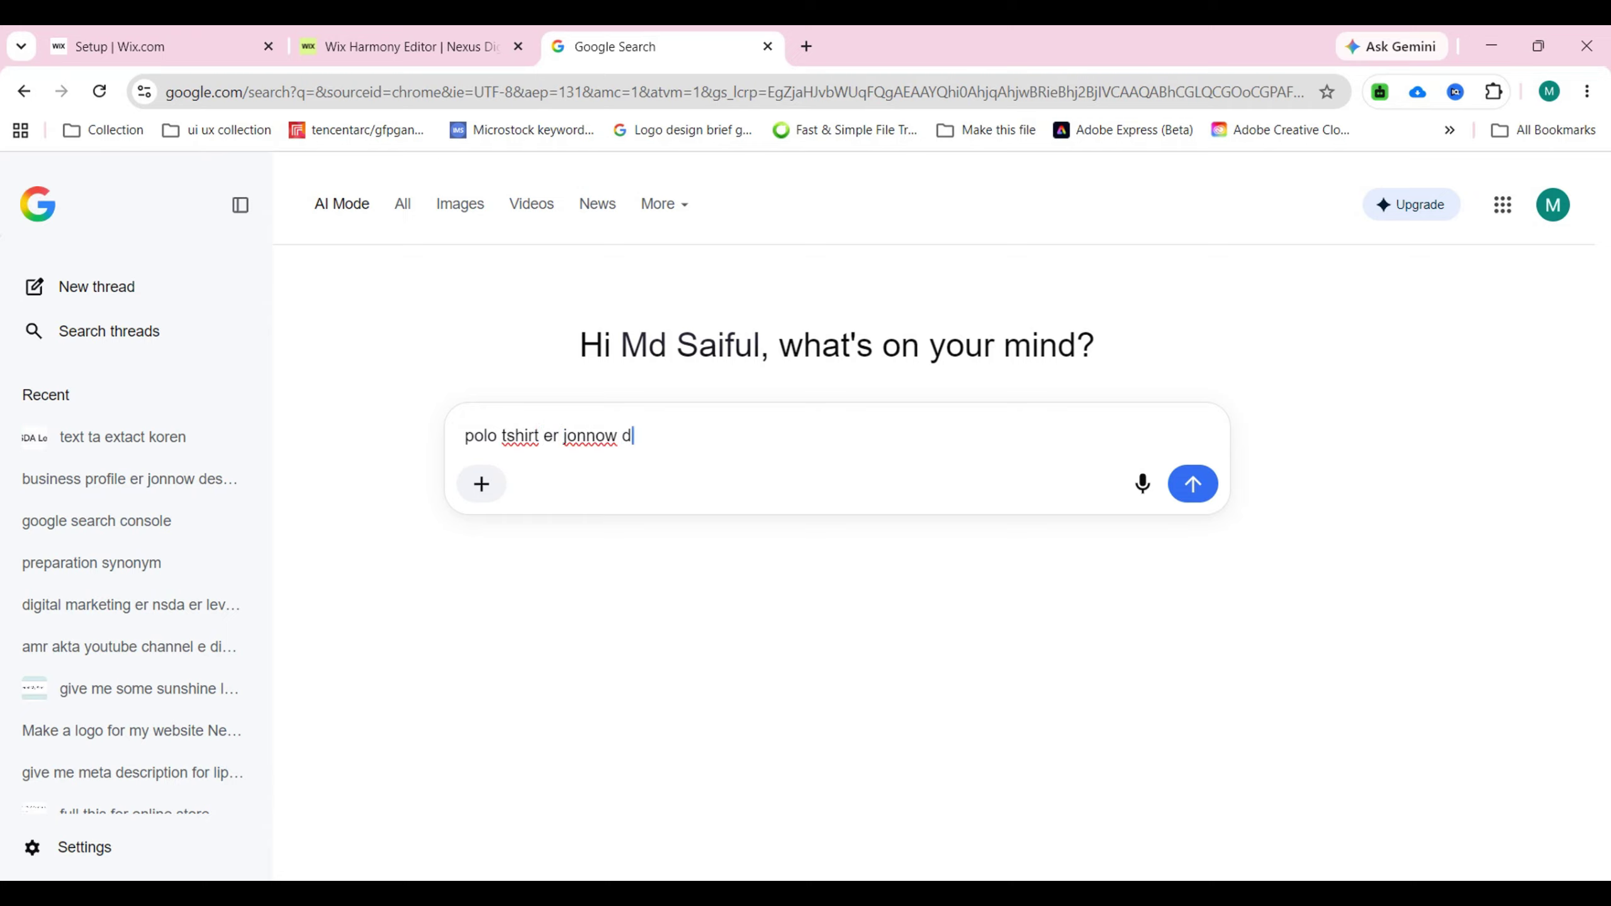
text(escription lagbay an)
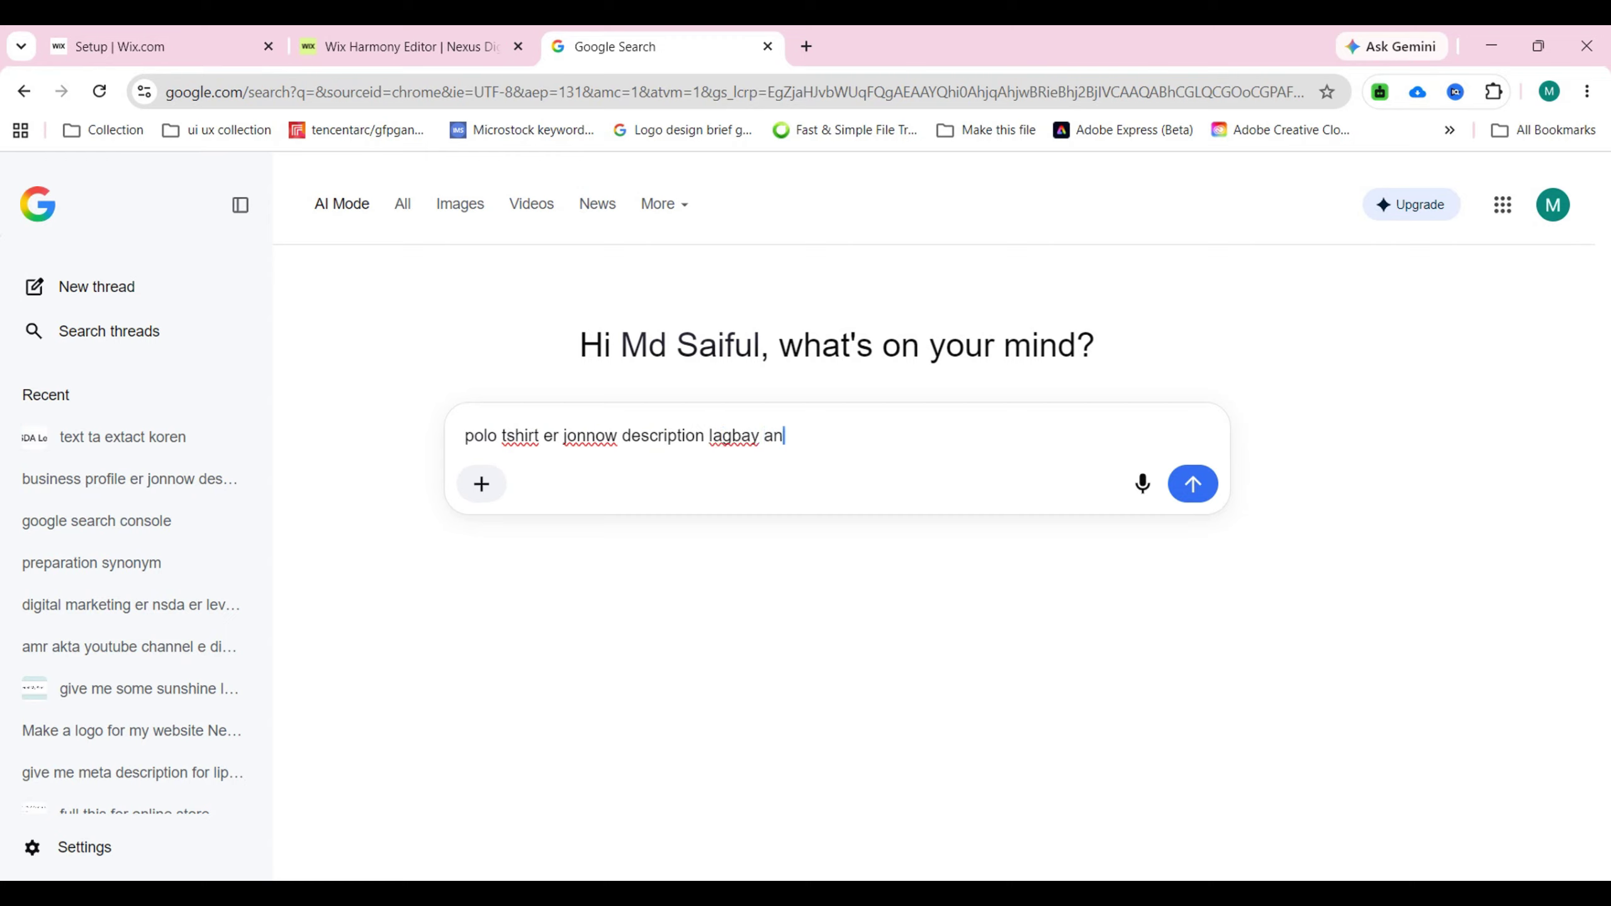
text(d best seo title lab)
key(BackSpace)
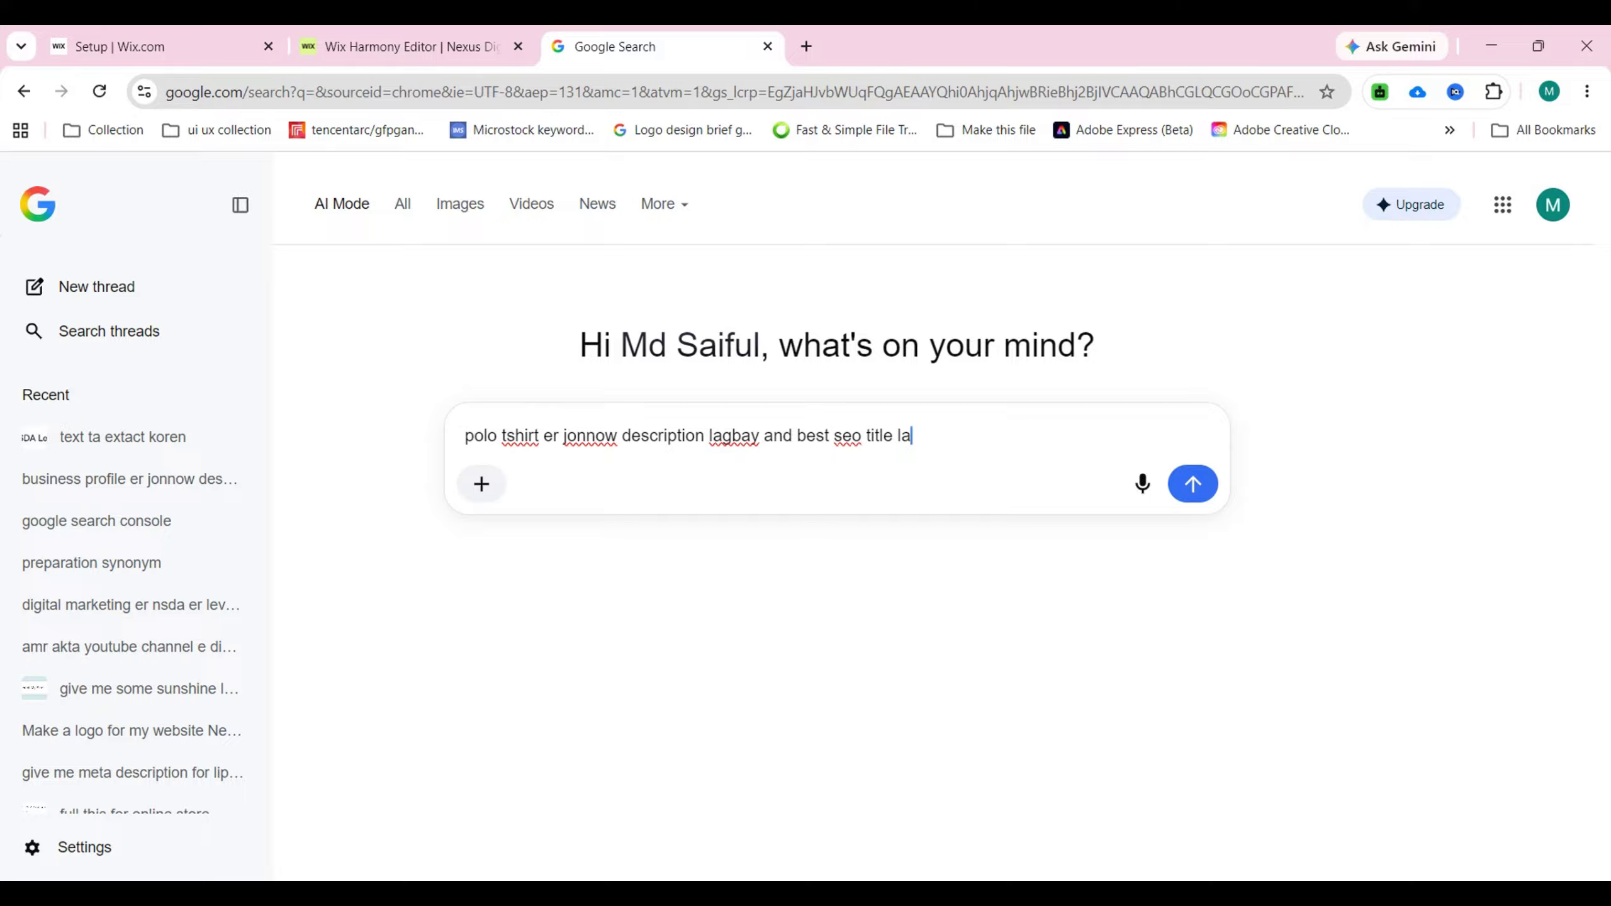
text(gaay)
key(Return)
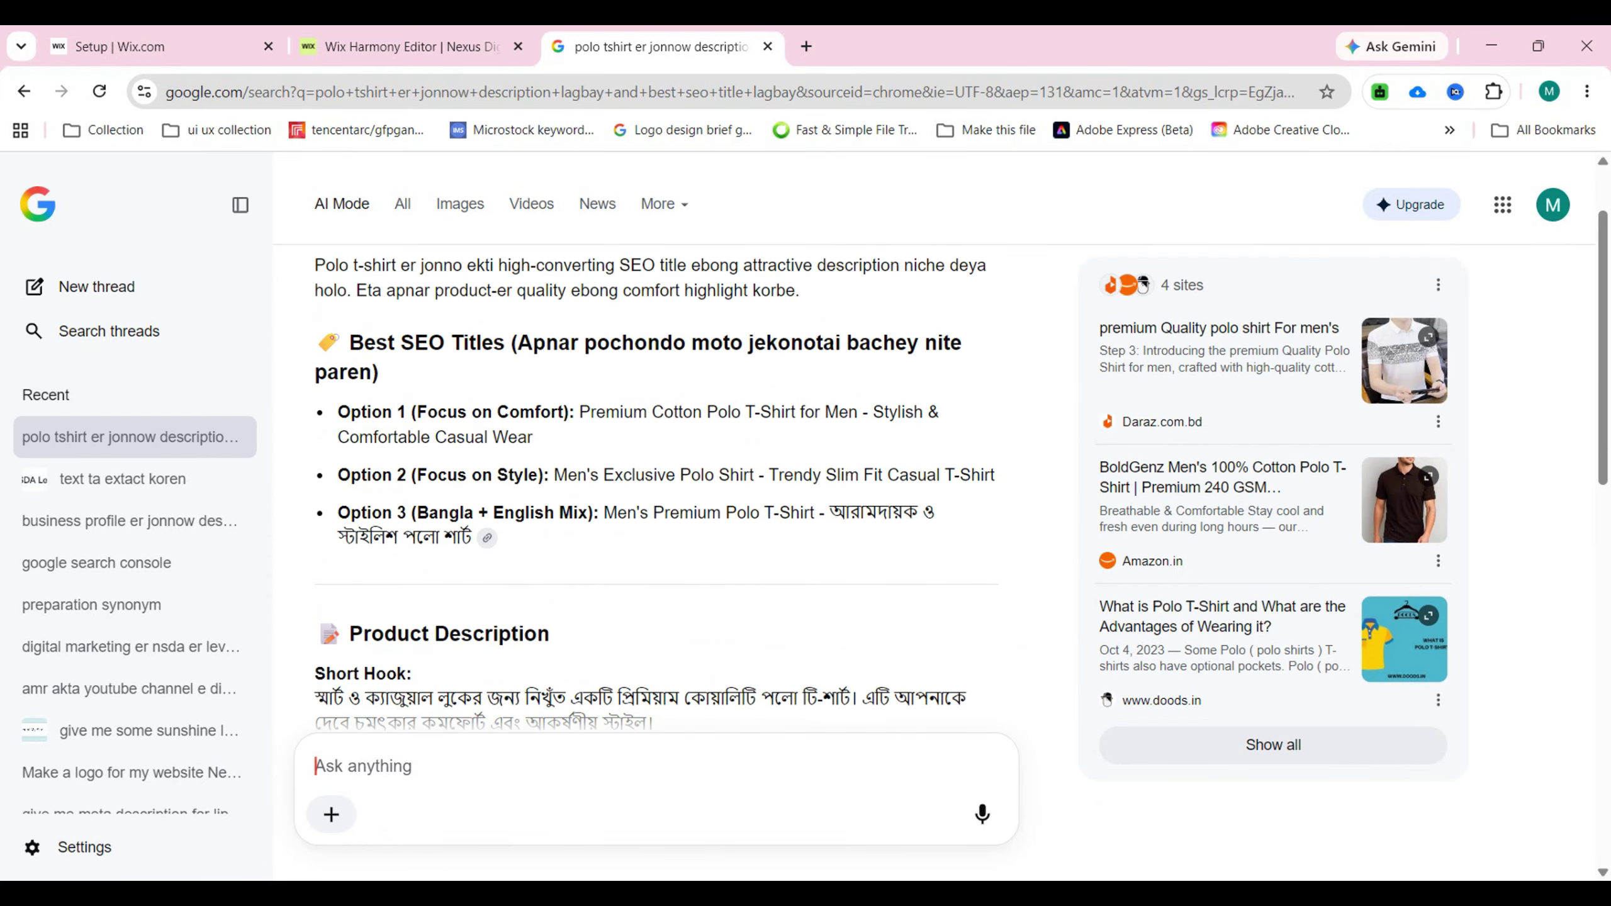
- Copy the Option 1 title "Premium Cotton Polo T-Shirt for Men - Stylish & Comfortable Casual Wear" into the Wix product's name
drag(579, 412, 533, 437)
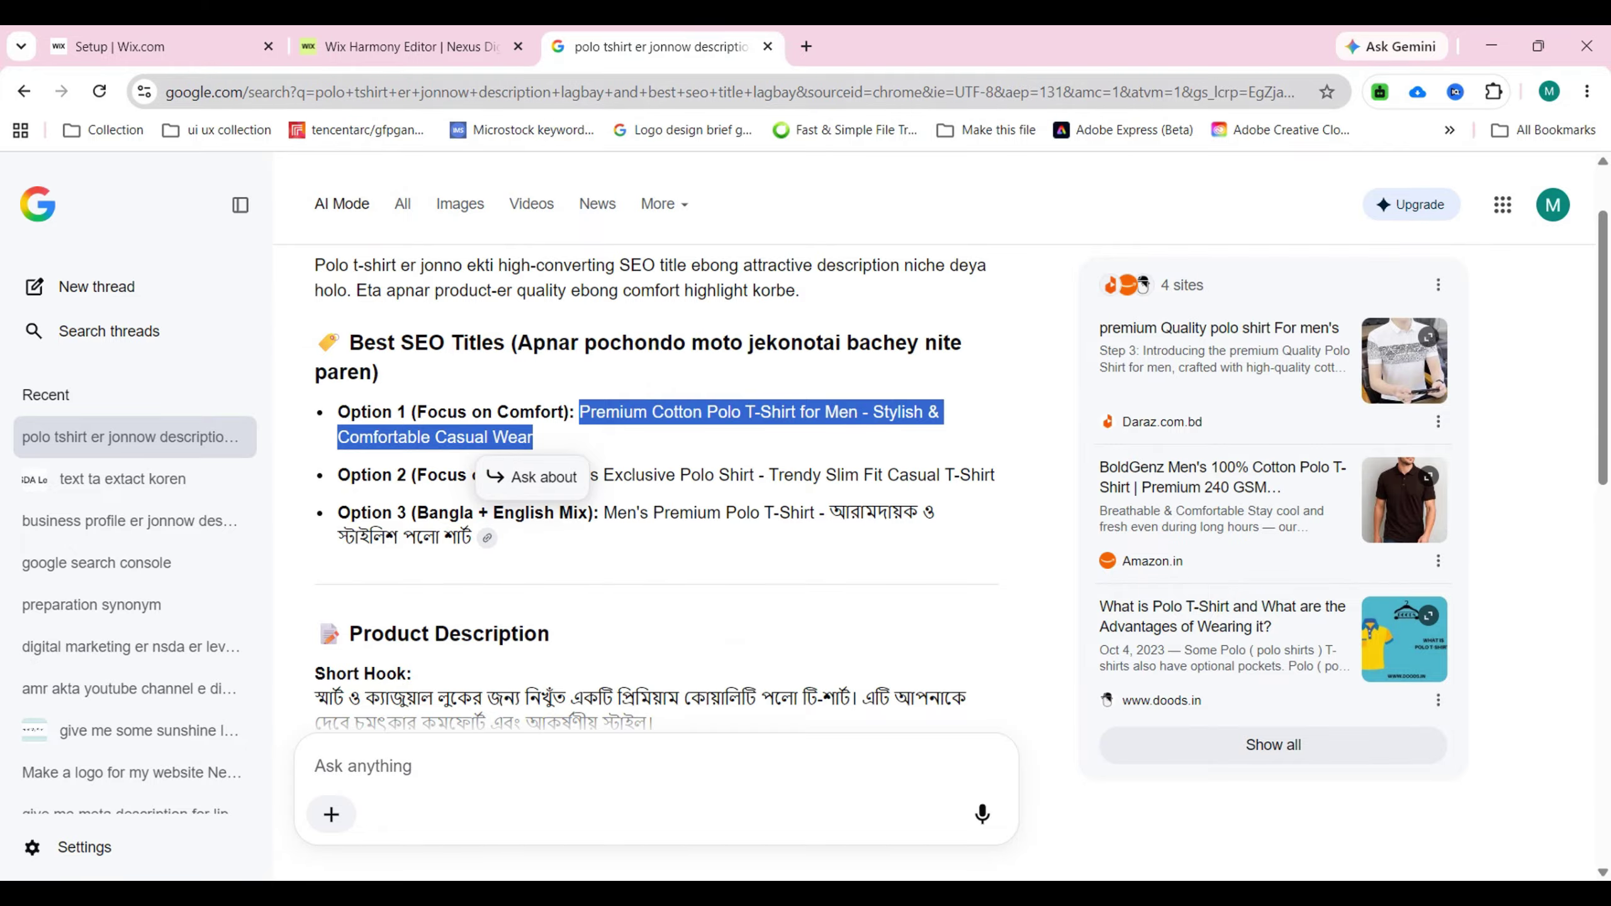
key(ctrl+c)
key(ctrl+shift+Tab)
key(ctrl+v)
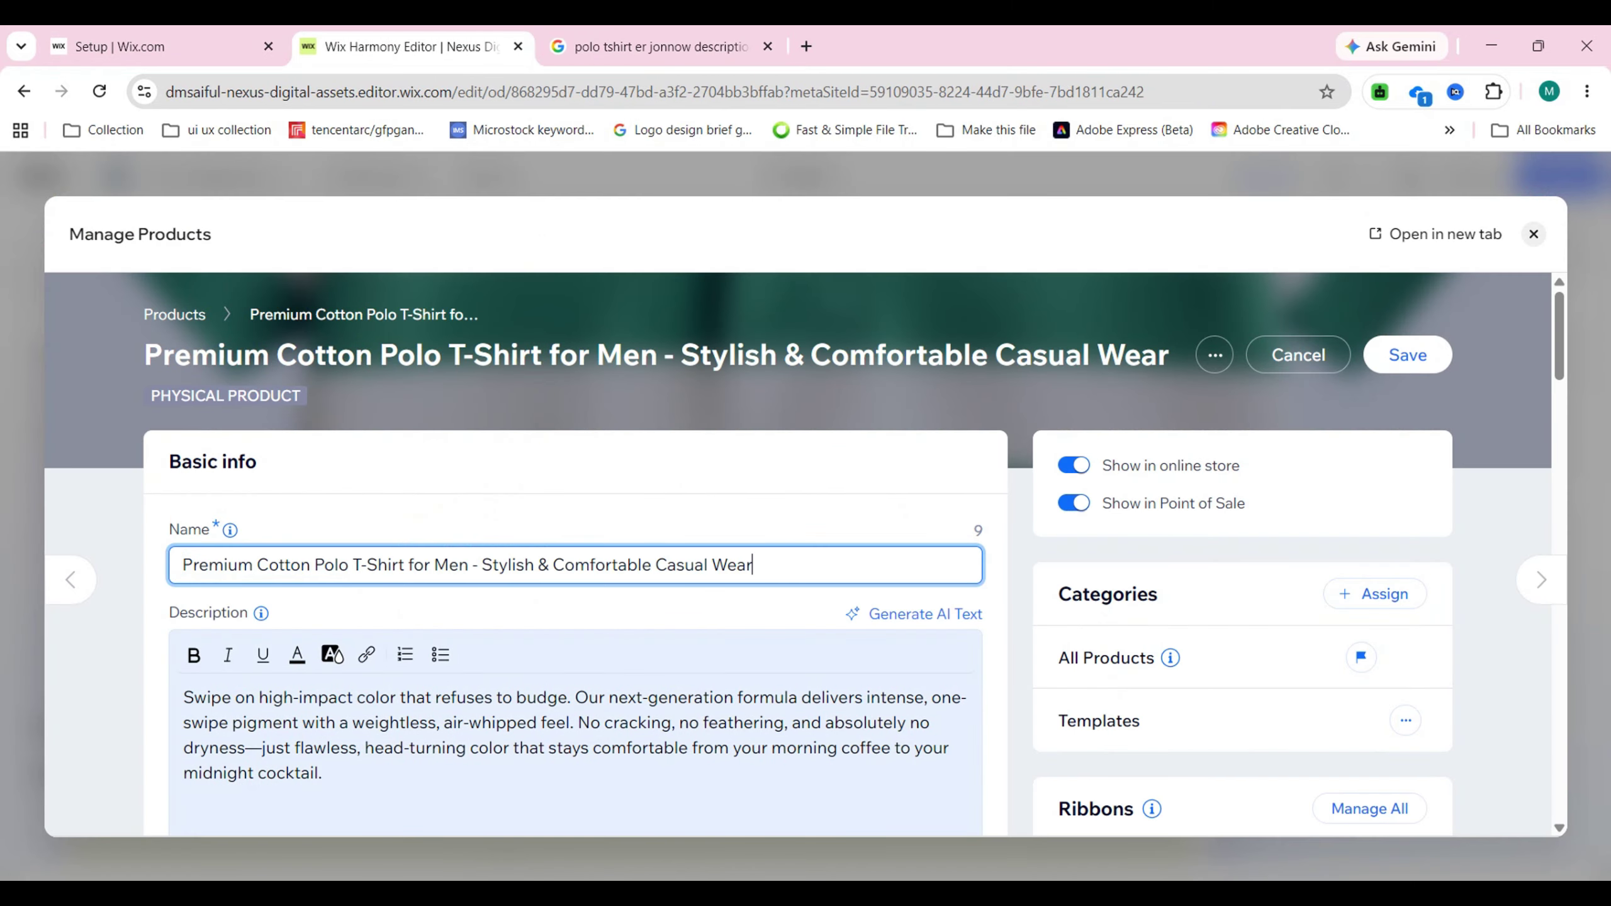
- Return to the Google AI Mode thread and ask for an "english description"
key(ctrl+Tab)
scroll(653, 482, down, 10)
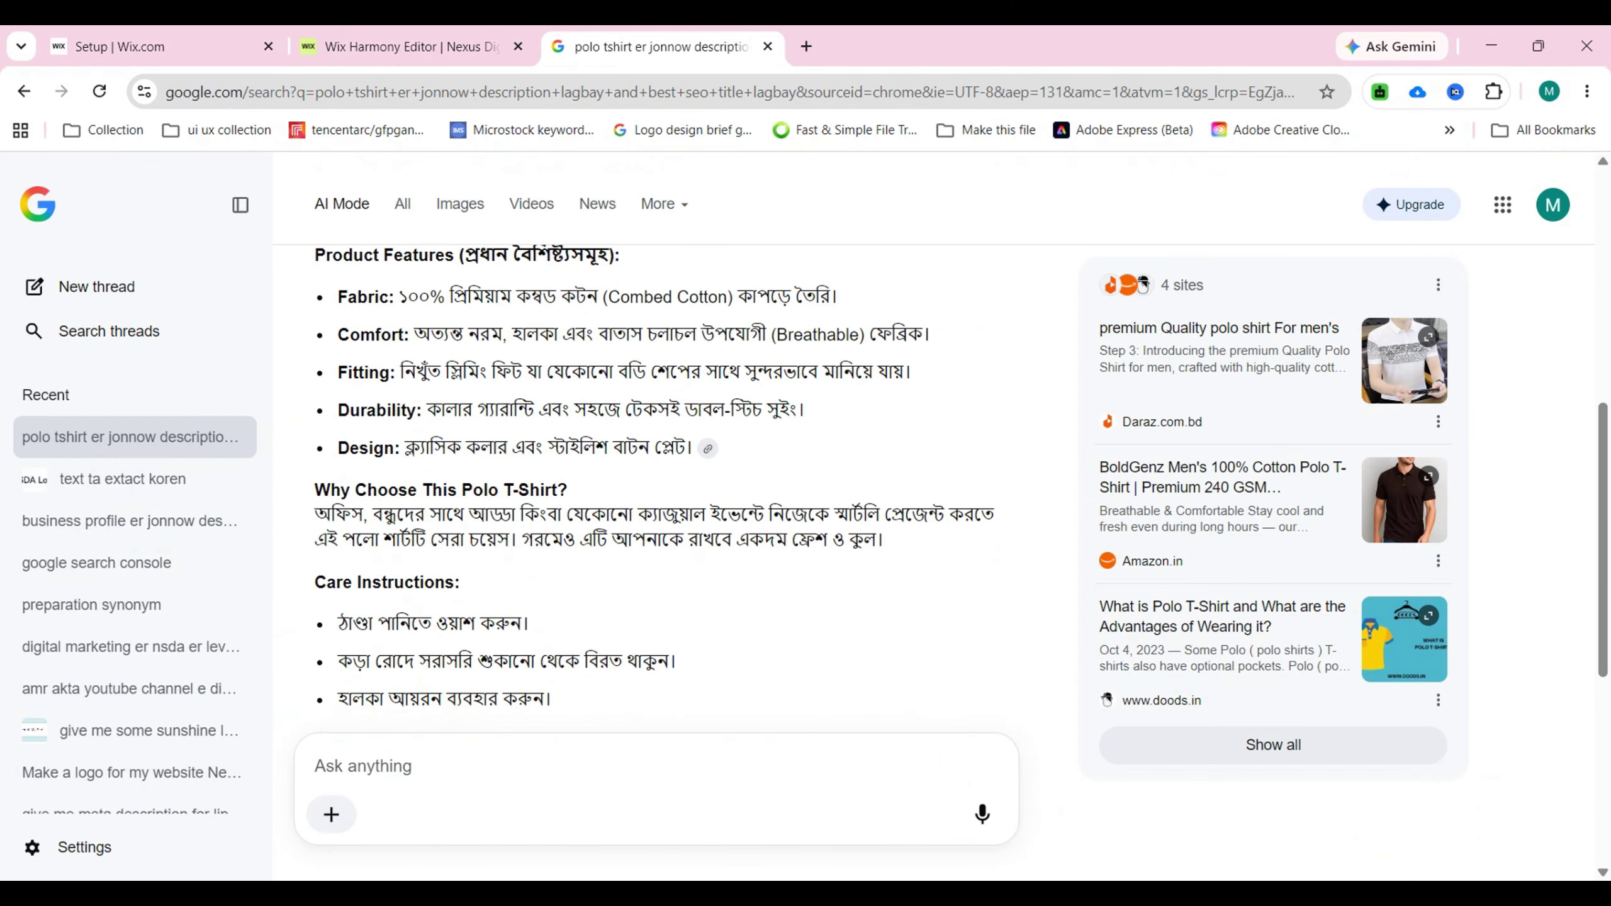
text(e)
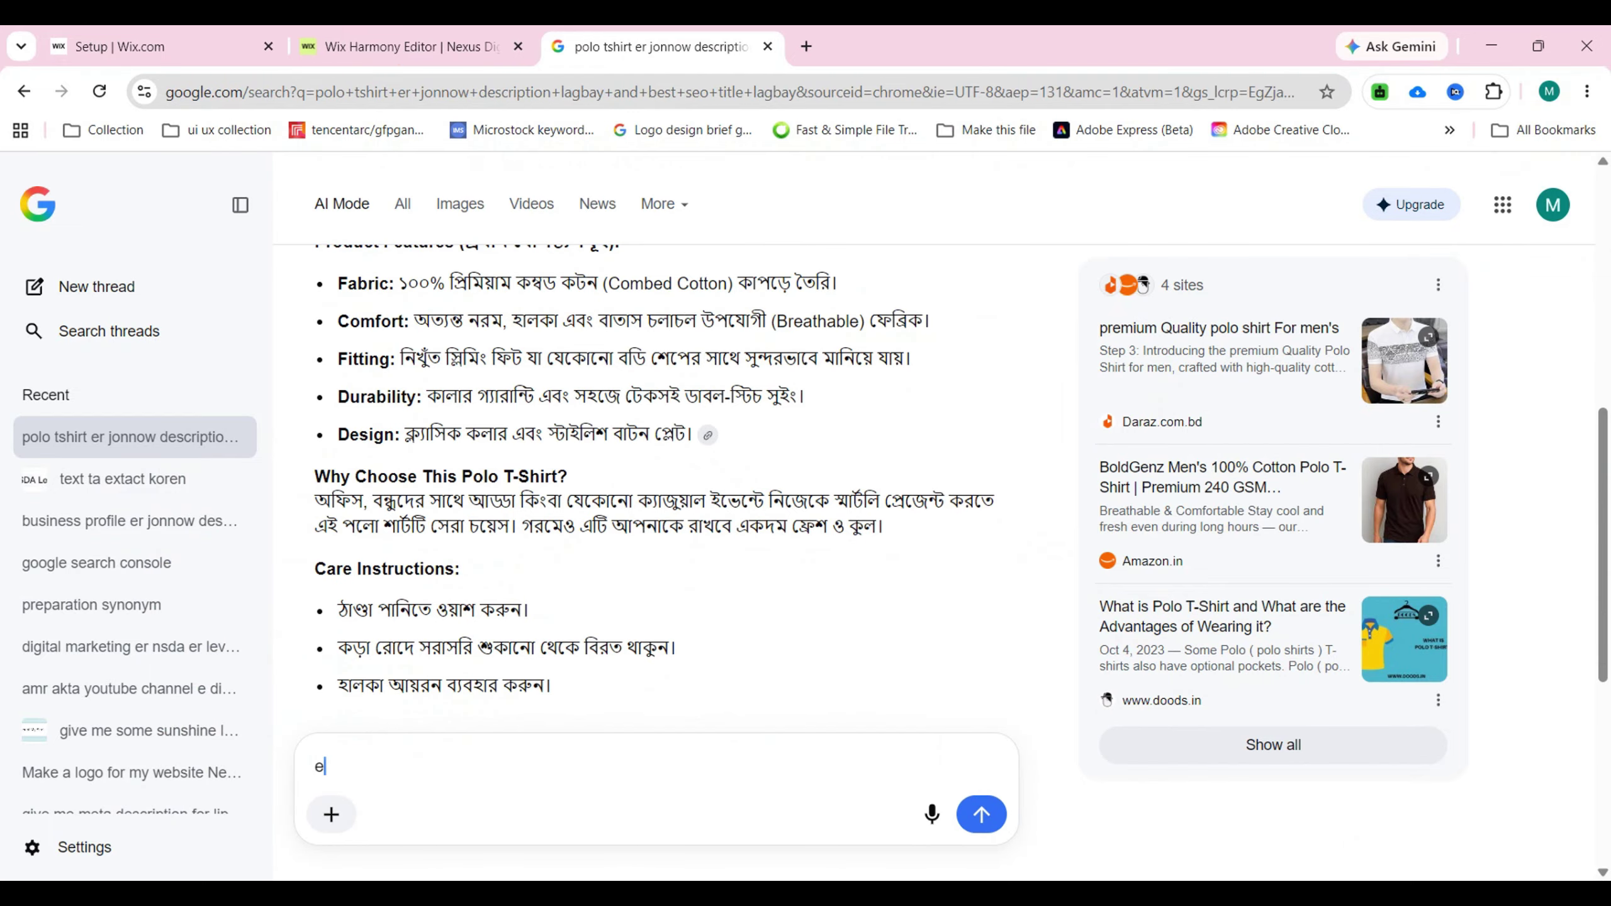
text(nglish descriptio)
text(n)
key(Return)
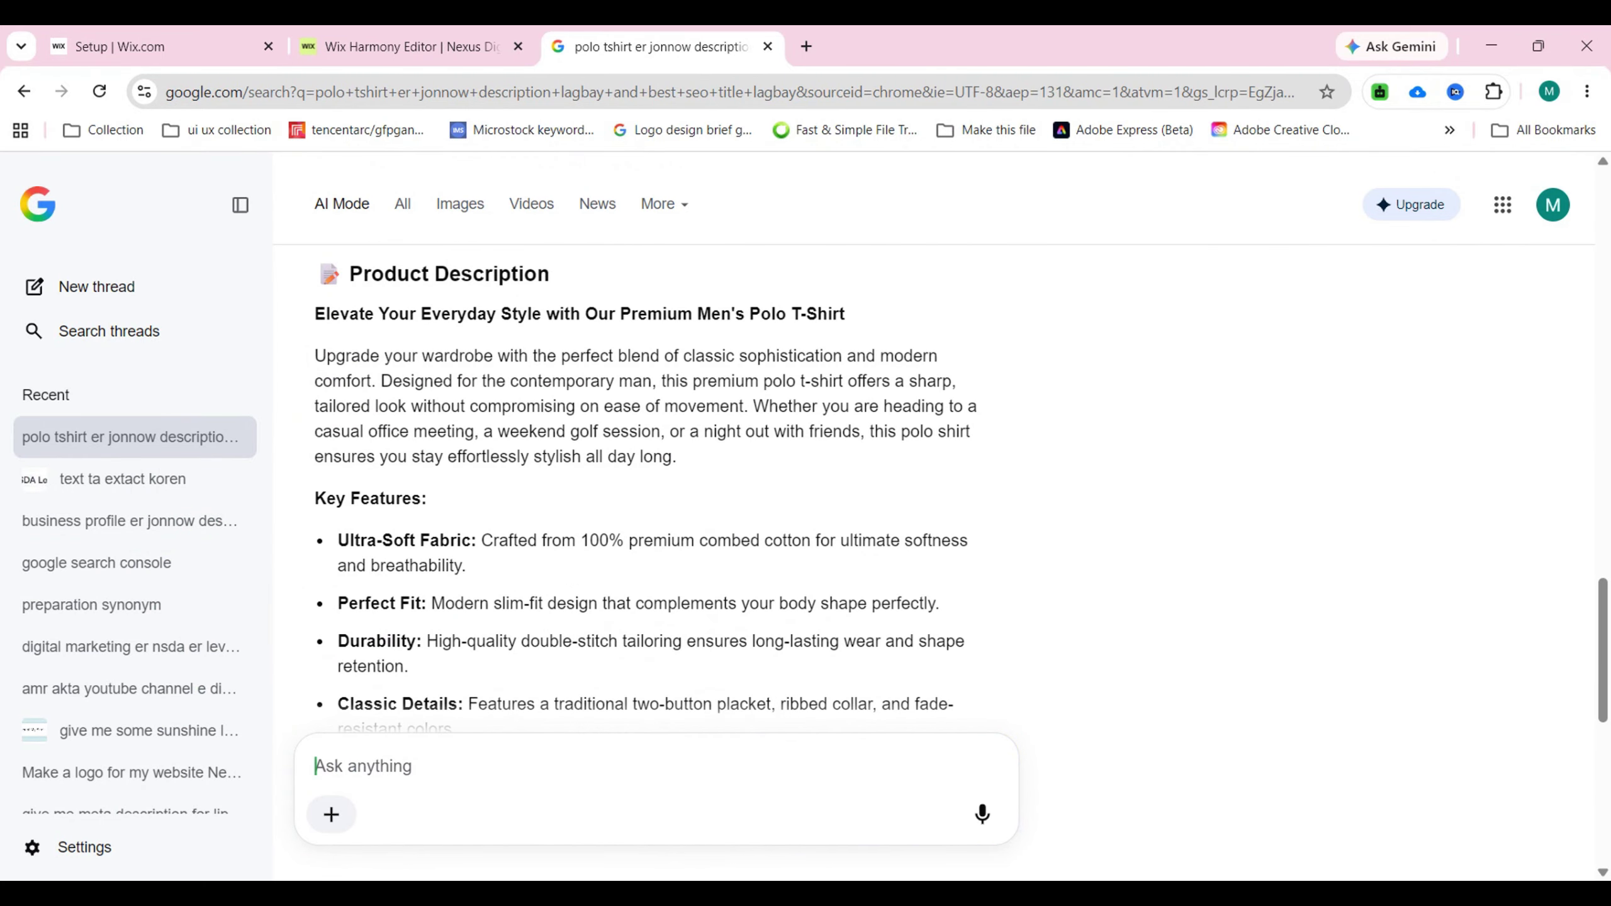
- Replace the Wix product's description with the English text copied from AI Mode, from the "Elevate Your Everyday Style" heading through Care Instructions
drag(315, 314, 546, 609)
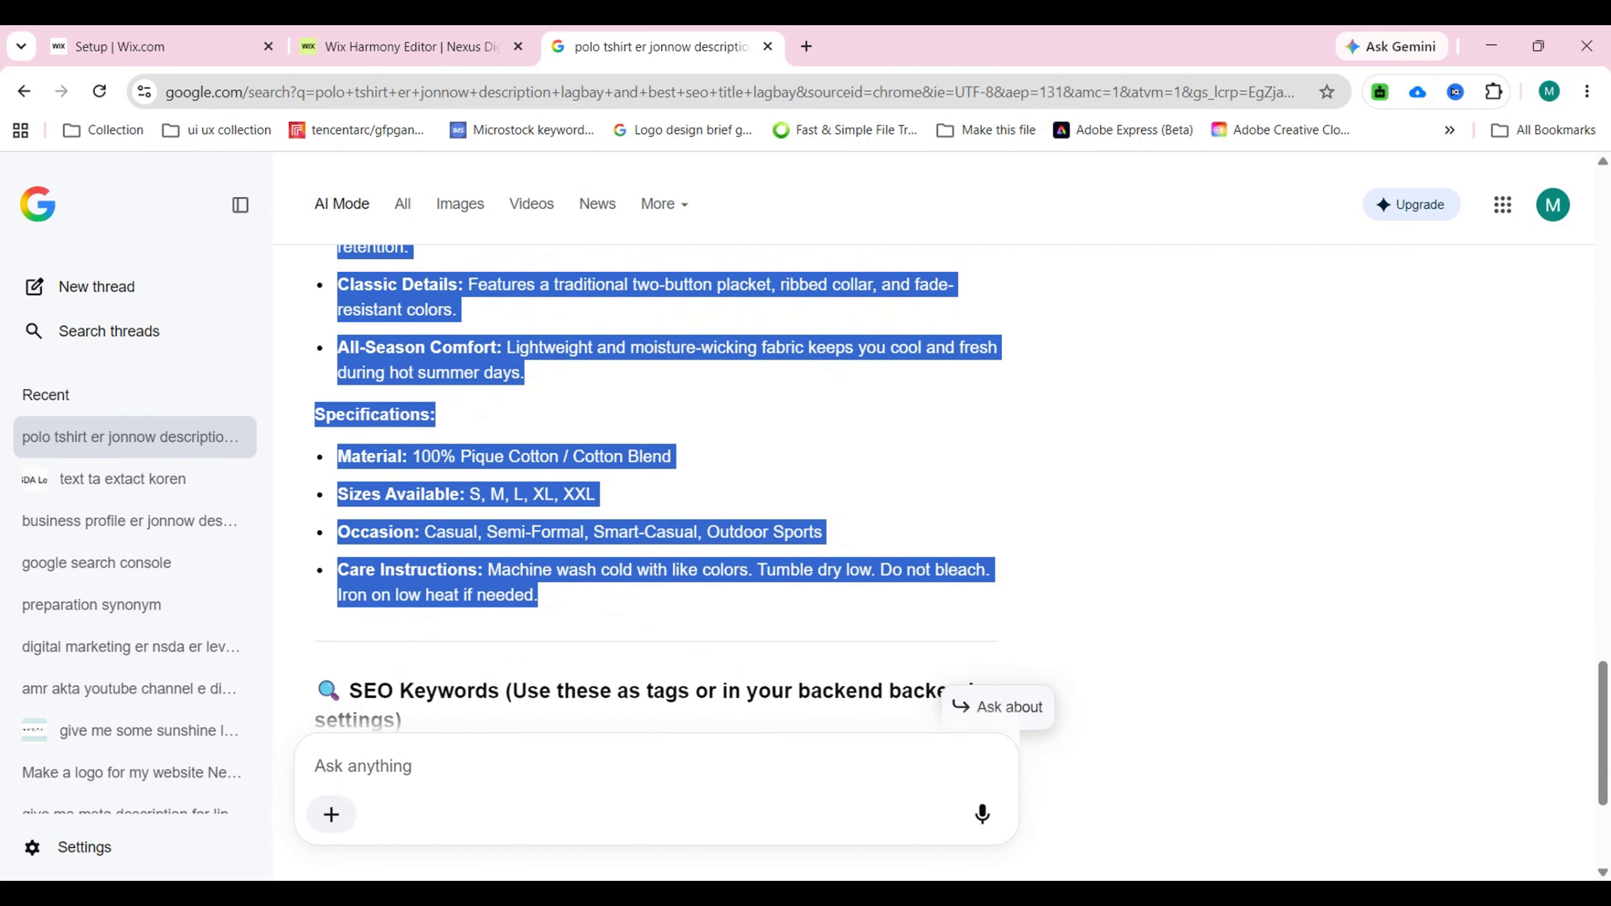
click(406, 47)
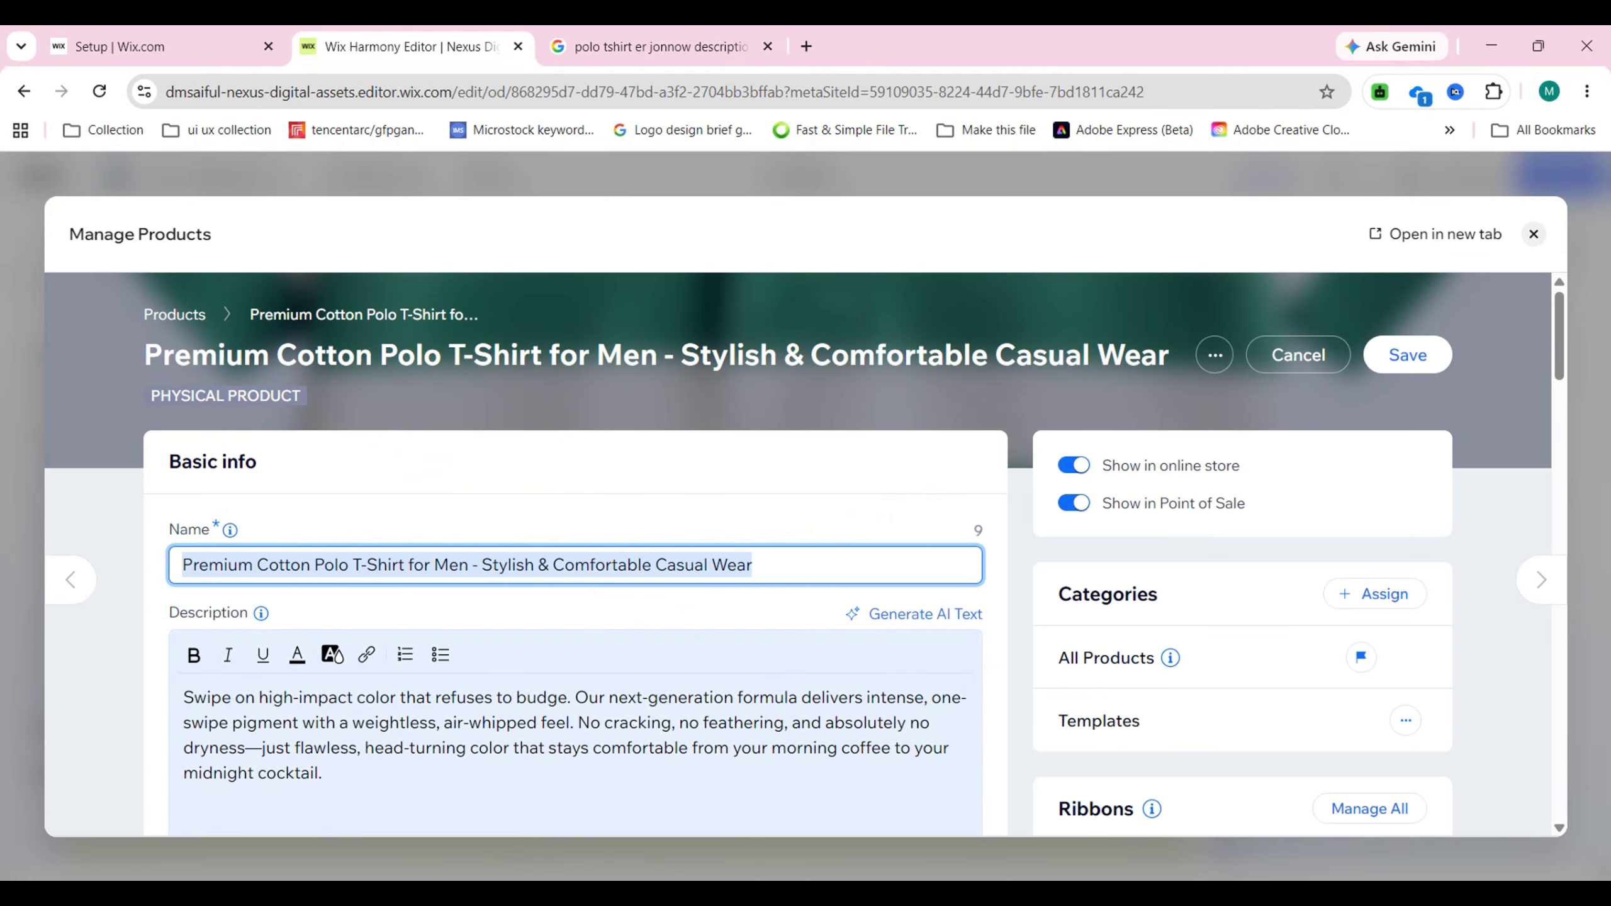
click(552, 748)
key(ctrl+a)
key(ctrl+v)
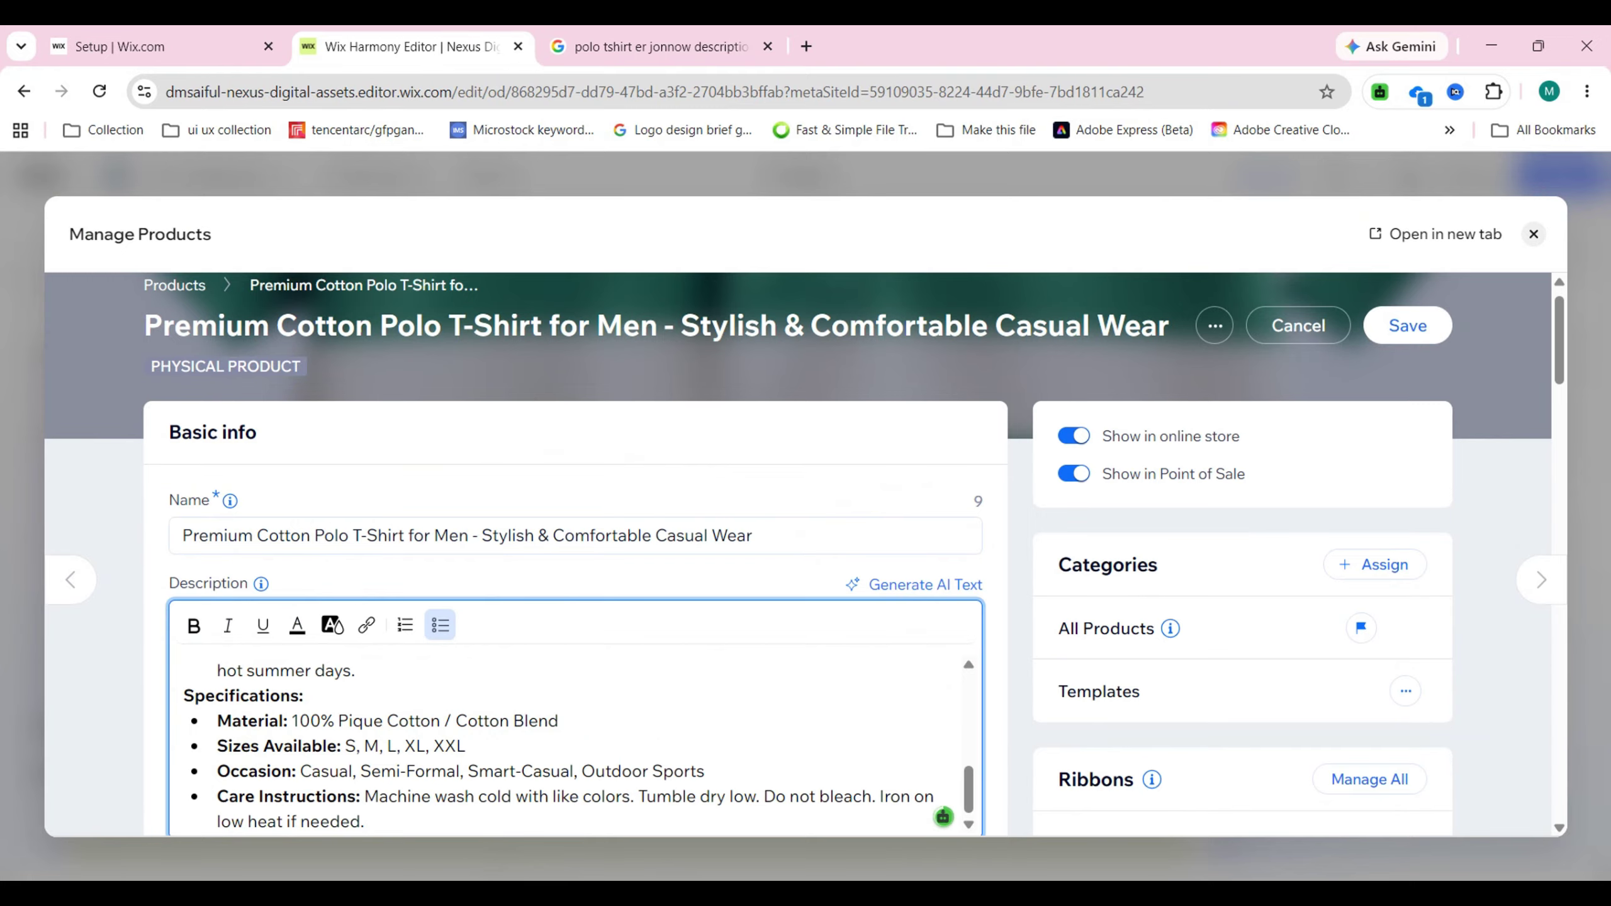
- Remove sizes M, L, XL and XXL from the description's Sizes Available line, keeping only S
scroll(570, 742, up, 2)
scroll(570, 743, down, 2)
scroll(571, 742, down, 1)
drag(467, 747, 357, 746)
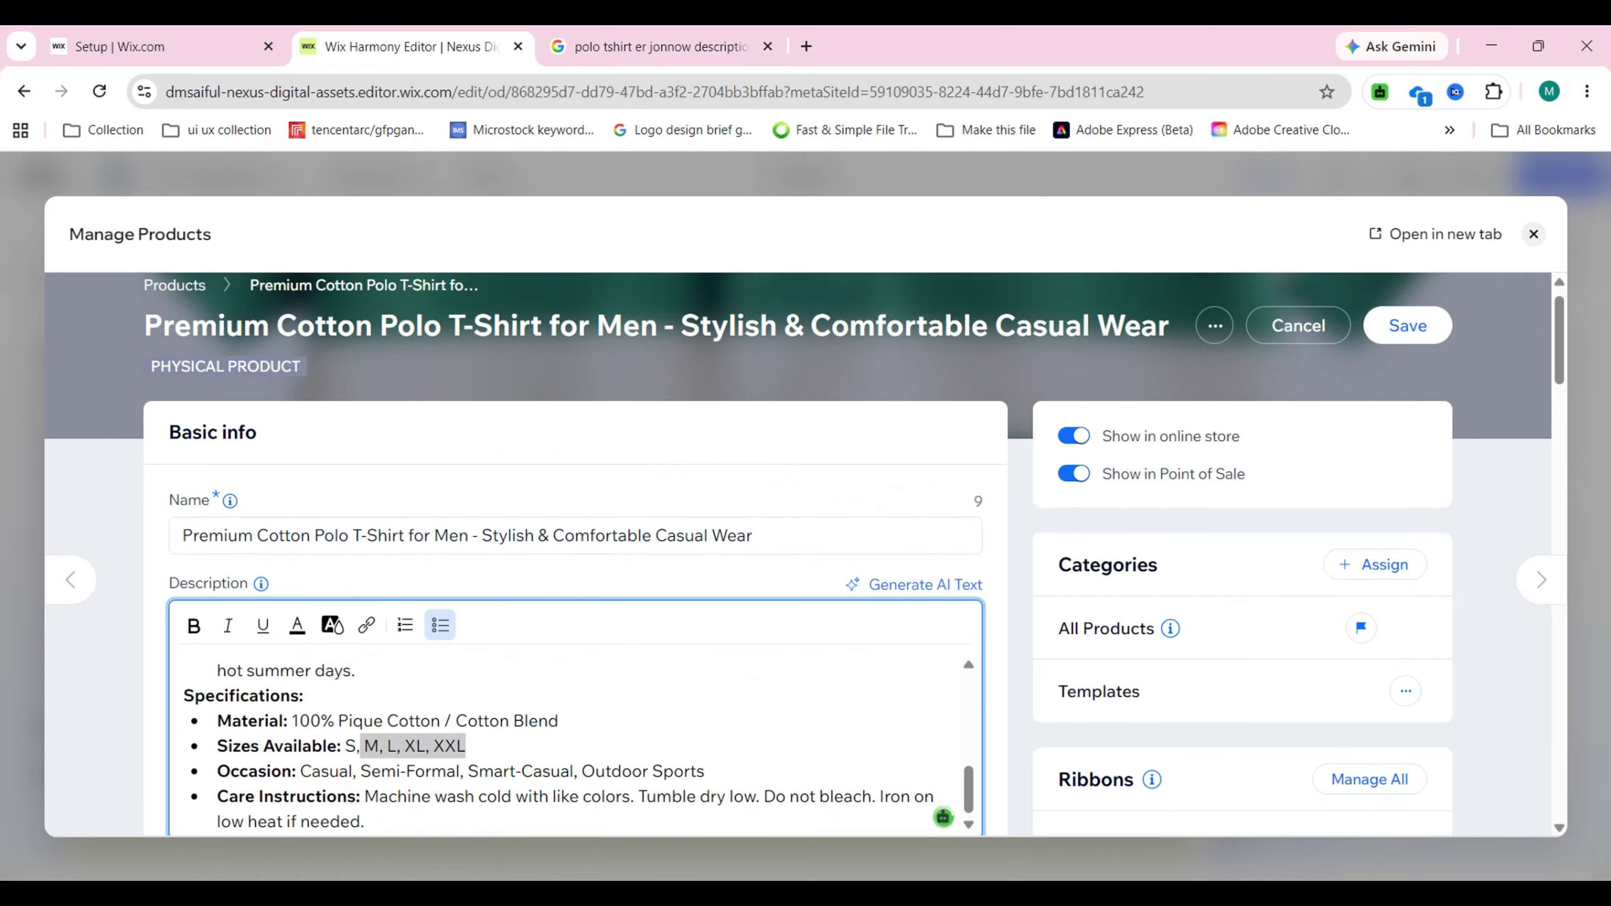
key(BackSpace)
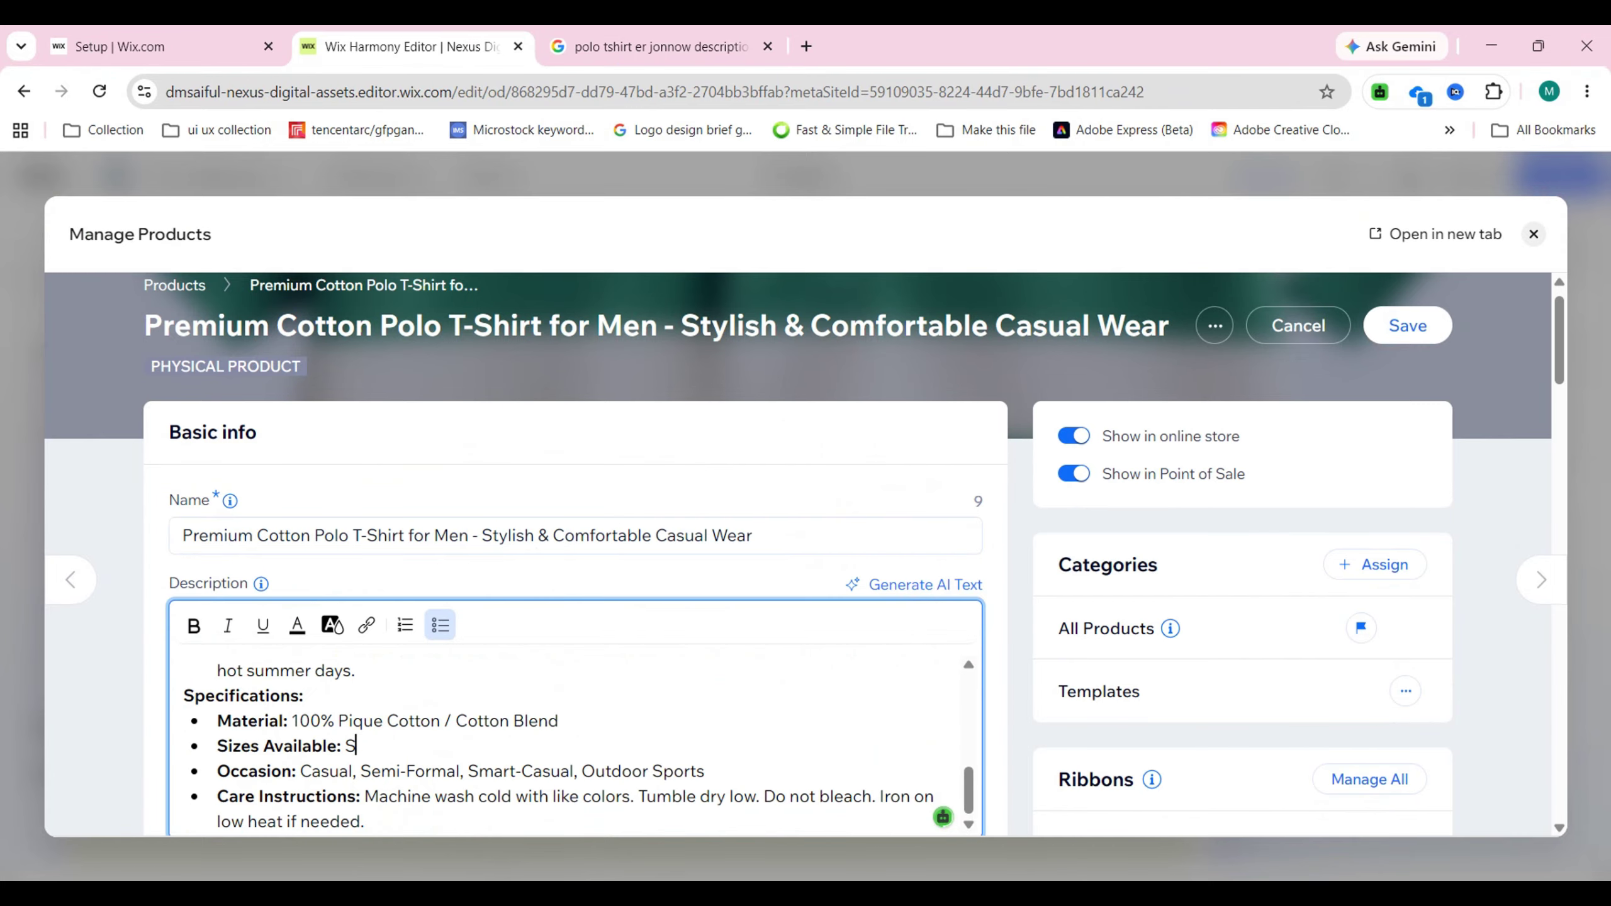
scroll(575, 745, up, 4)
scroll(575, 745, down, 4)
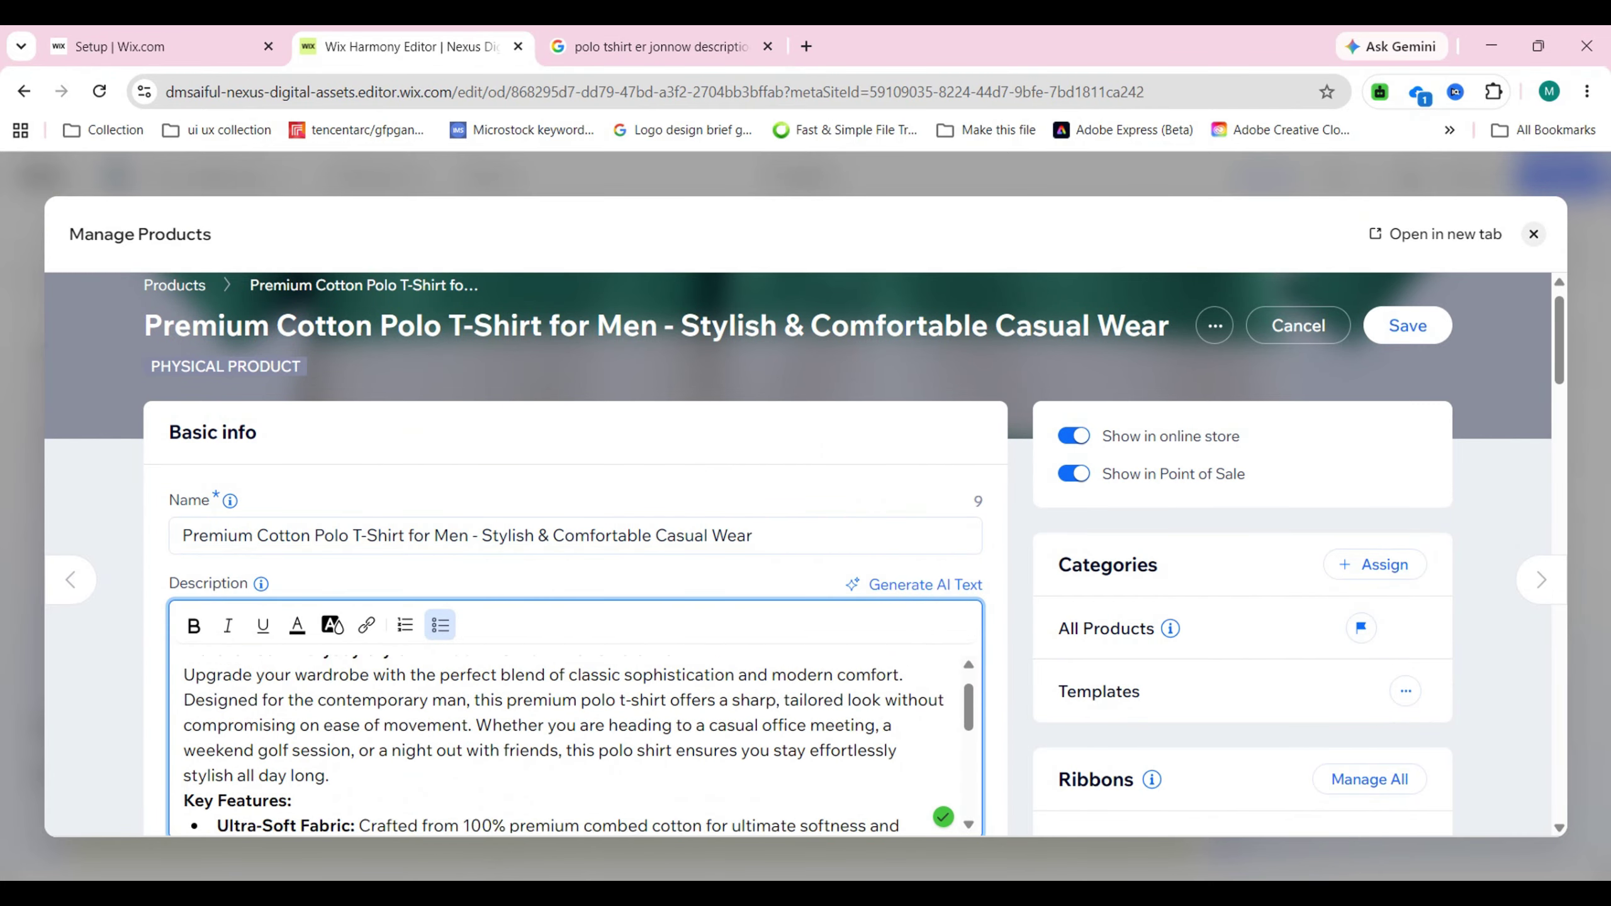
- Copy "Premium Cotton Polo T-Shirt for Men - Stylish & Comfortable Casual Wear" from the AI Mode thread into the product image's alt text and save
scroll(575, 746, down, 8)
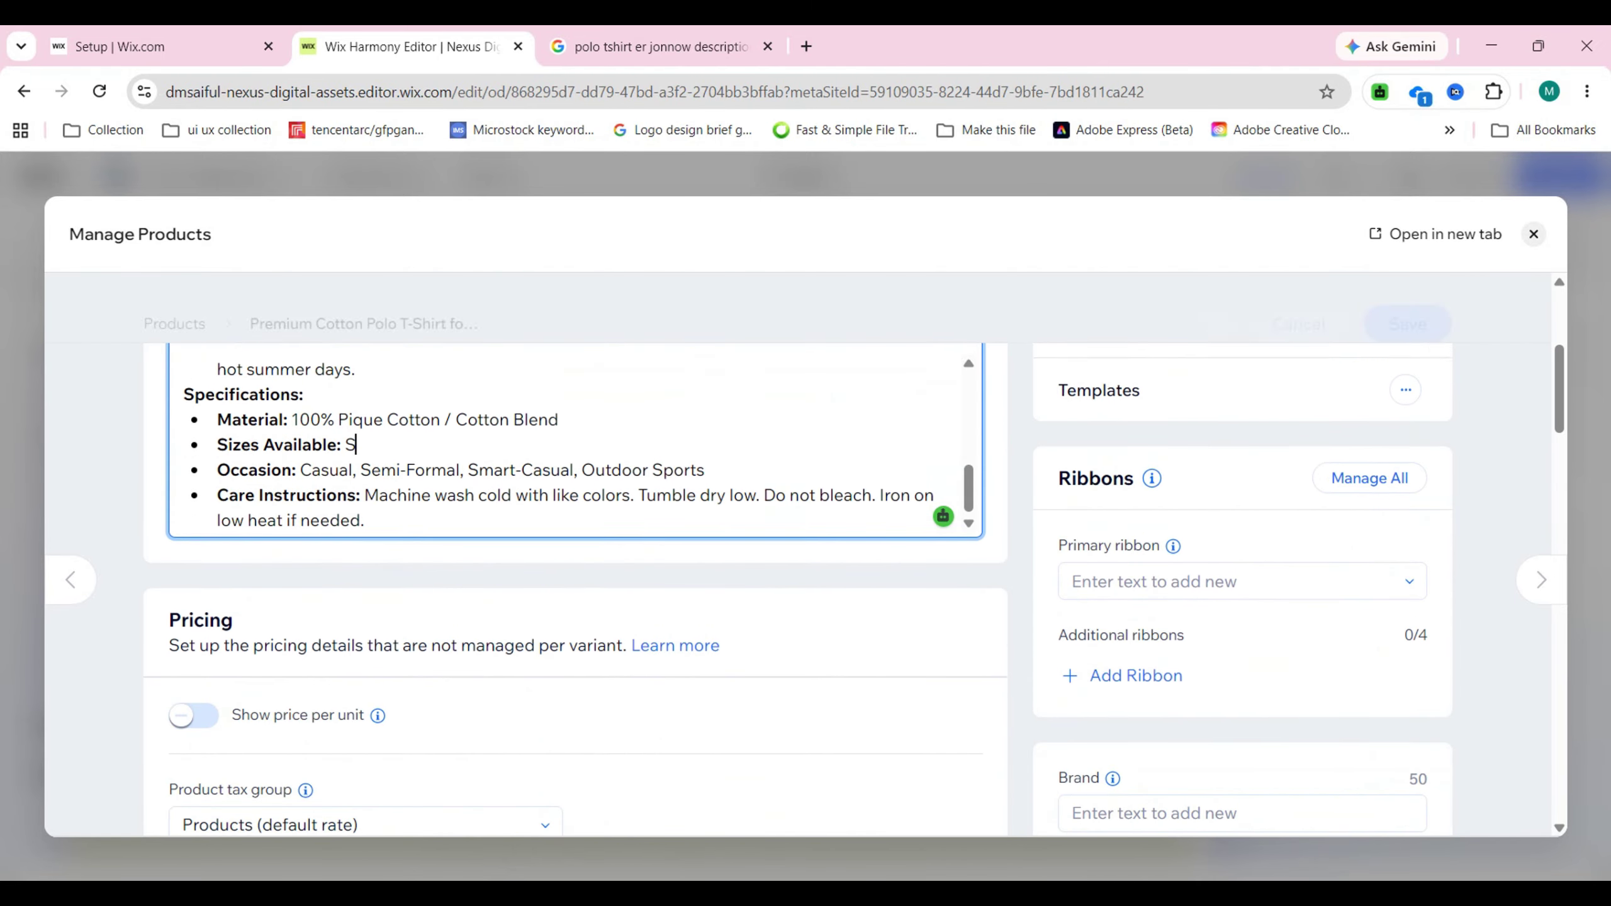
scroll(575, 746, down, 5)
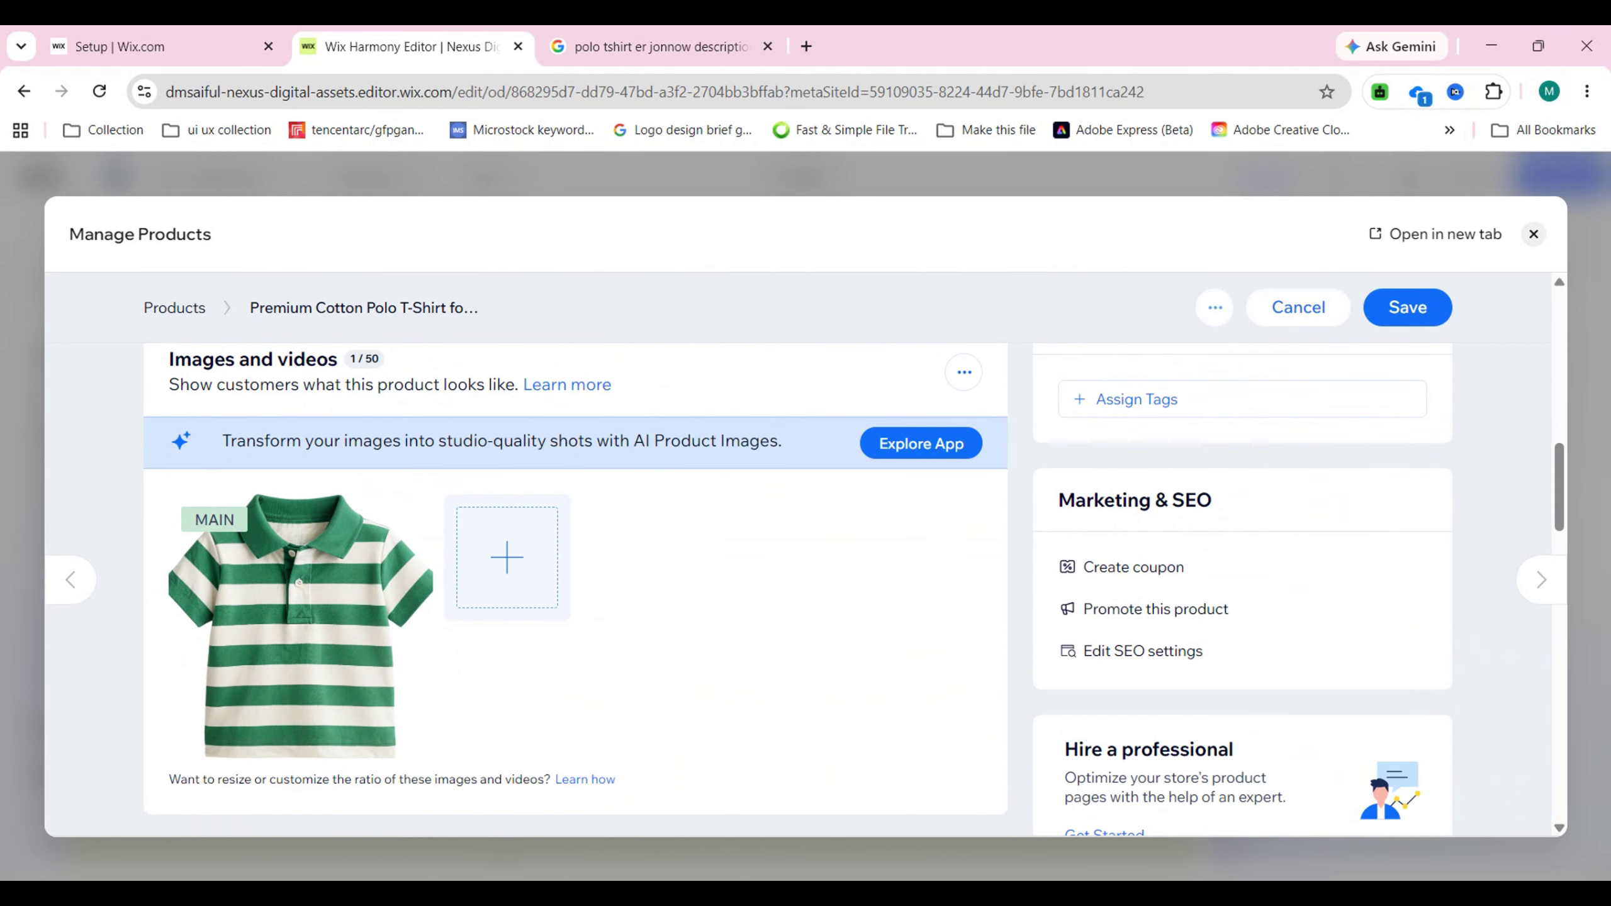
click(964, 372)
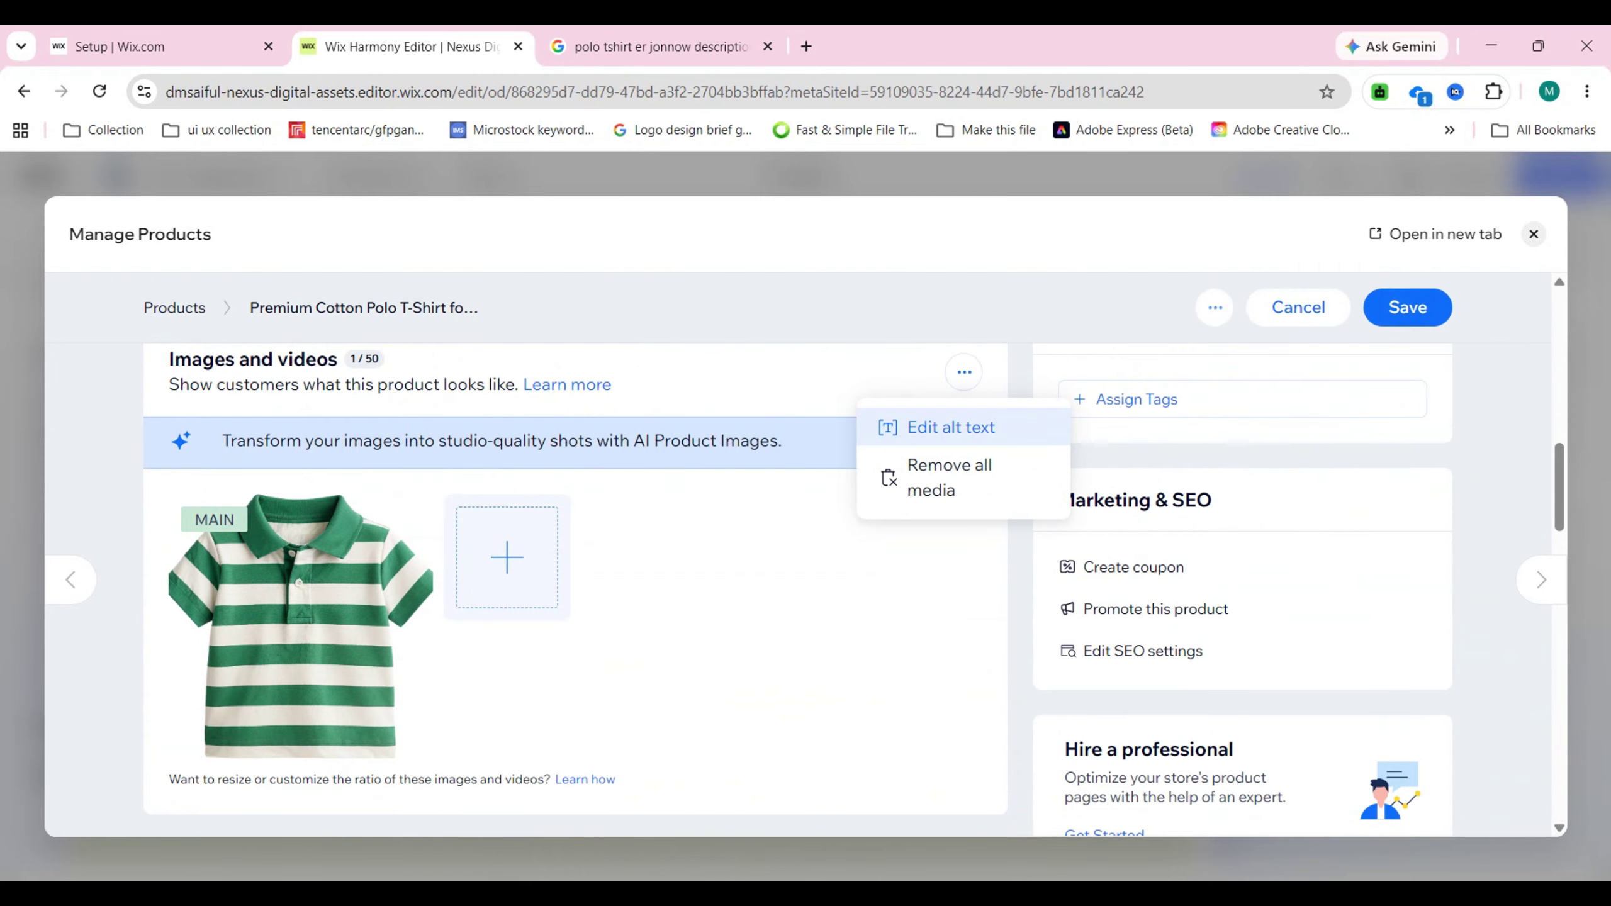
click(933, 424)
click(856, 590)
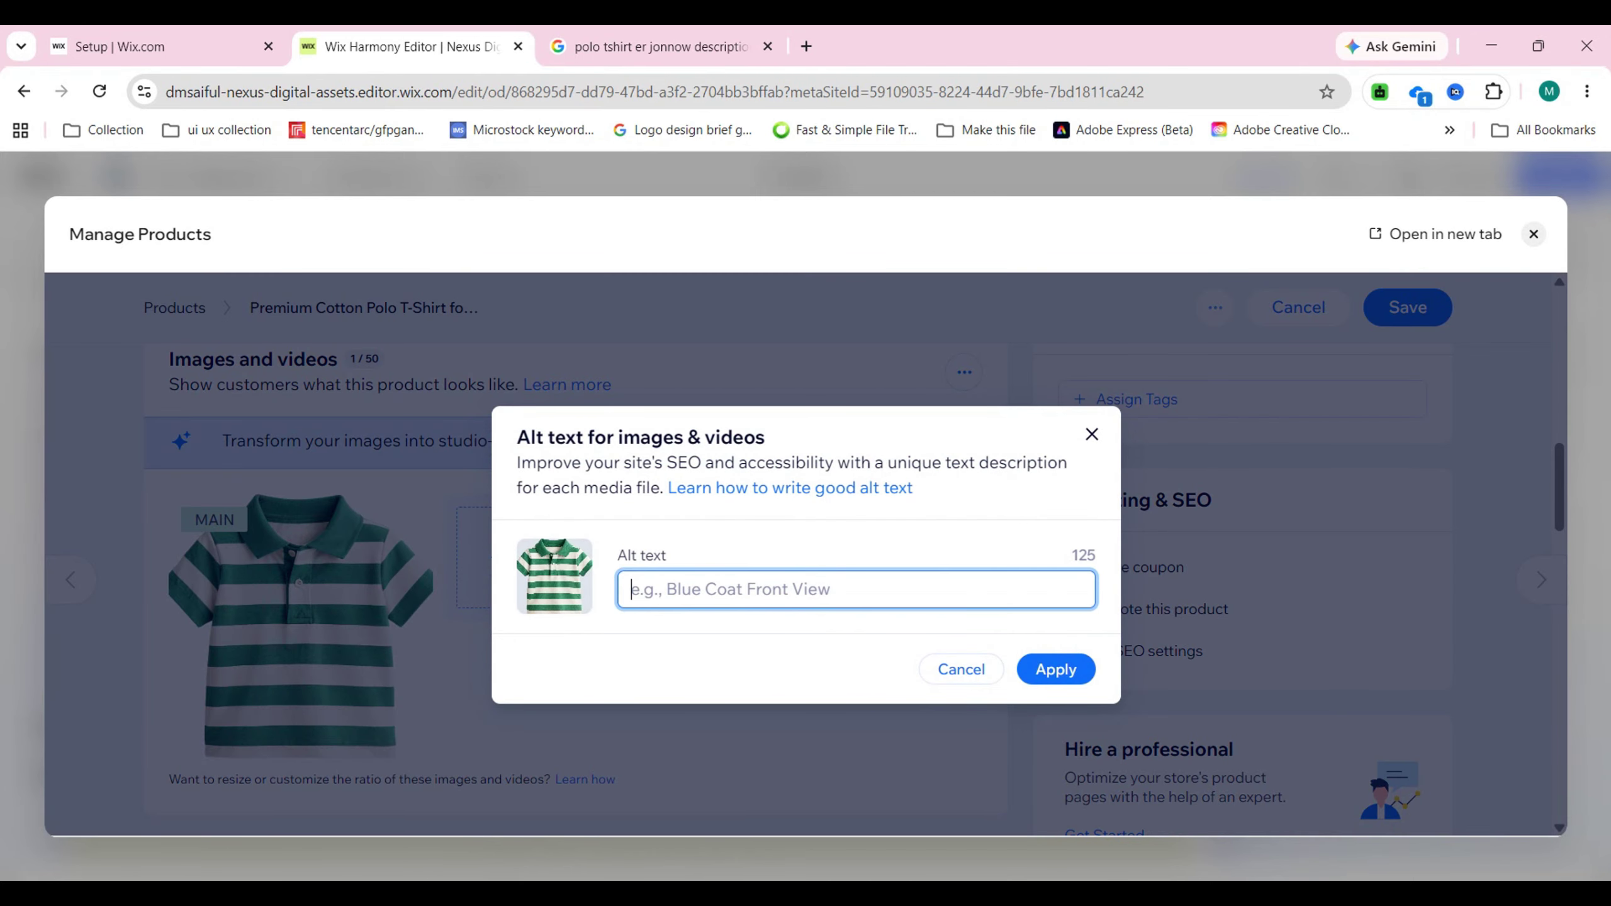
click(661, 47)
scroll(656, 502, up, 15)
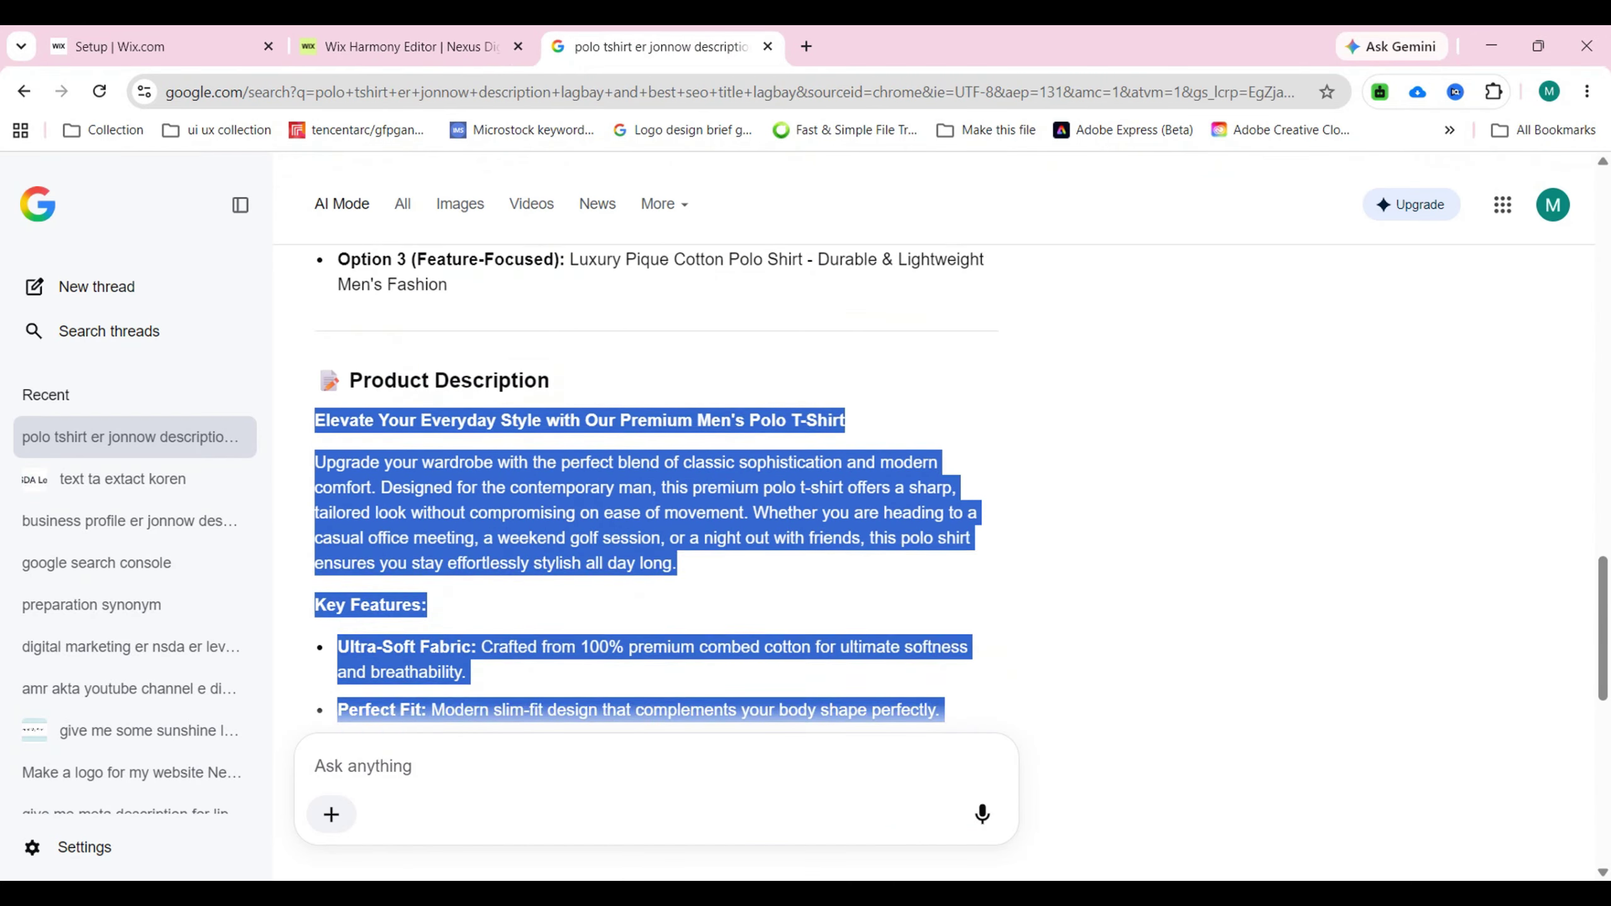
scroll(656, 501, up, 10)
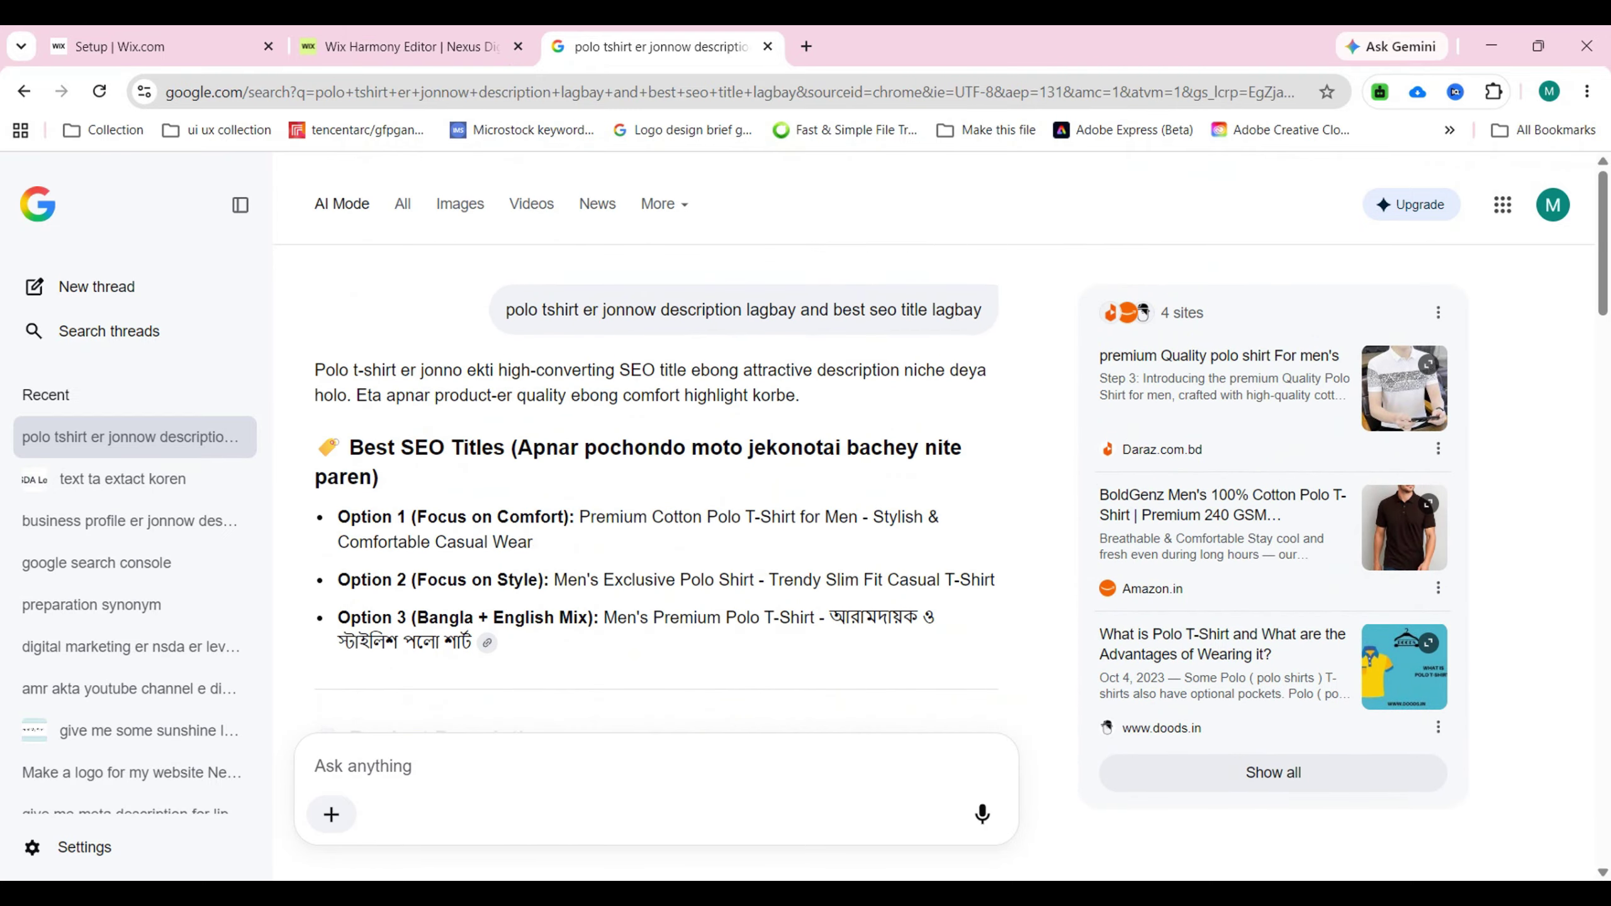
drag(579, 517, 534, 542)
key(ctrl+c)
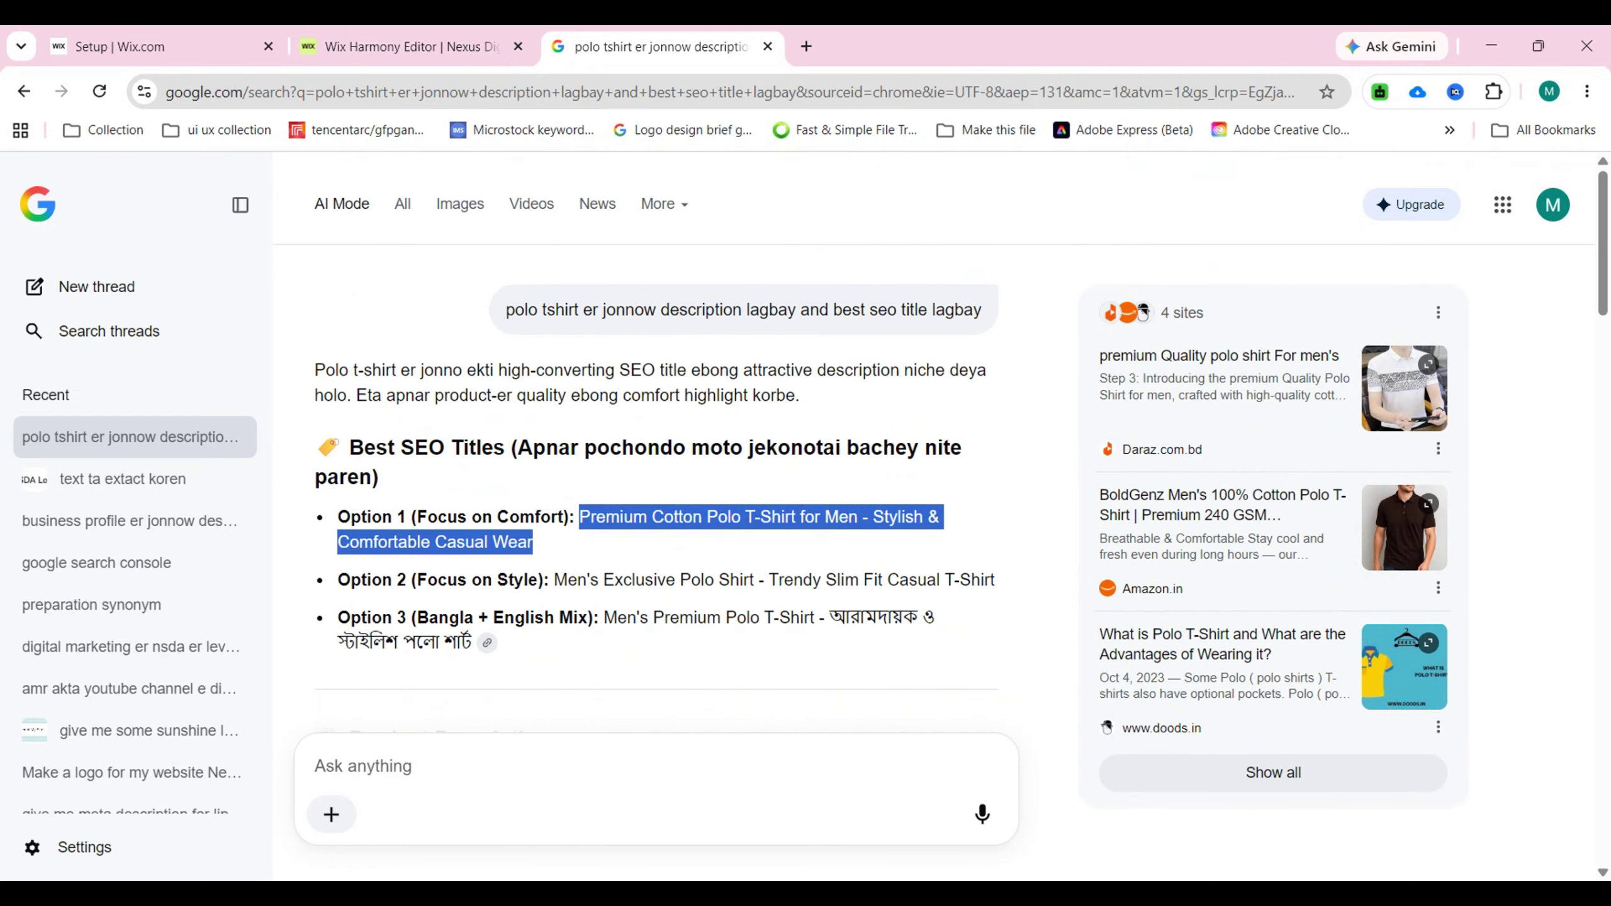
click(406, 46)
key(ctrl+v)
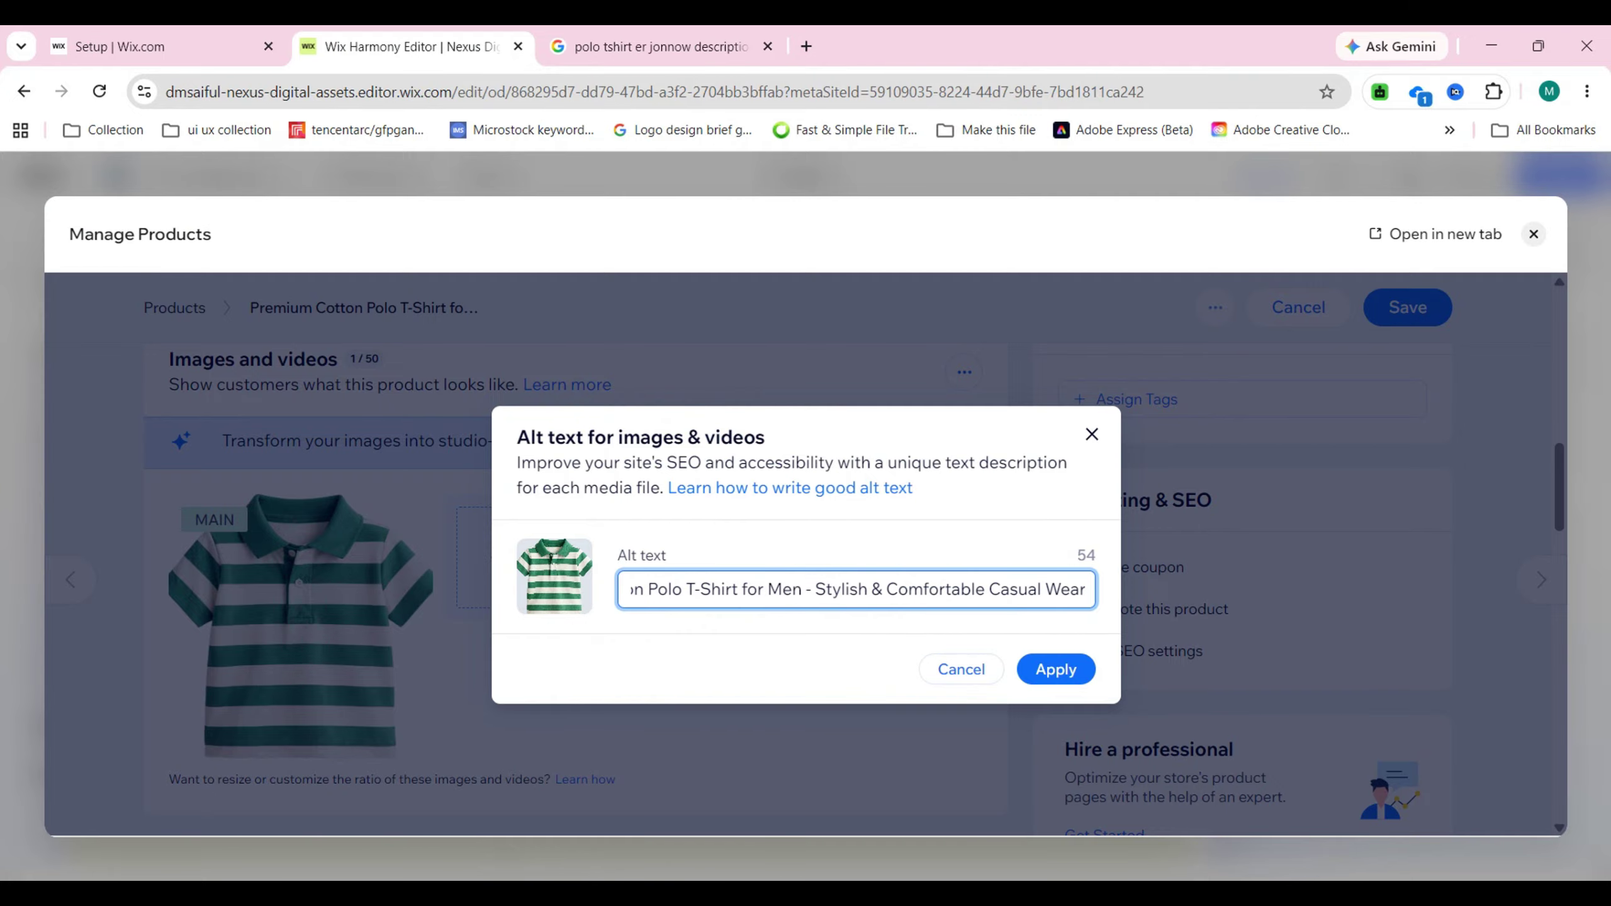
click(1056, 669)
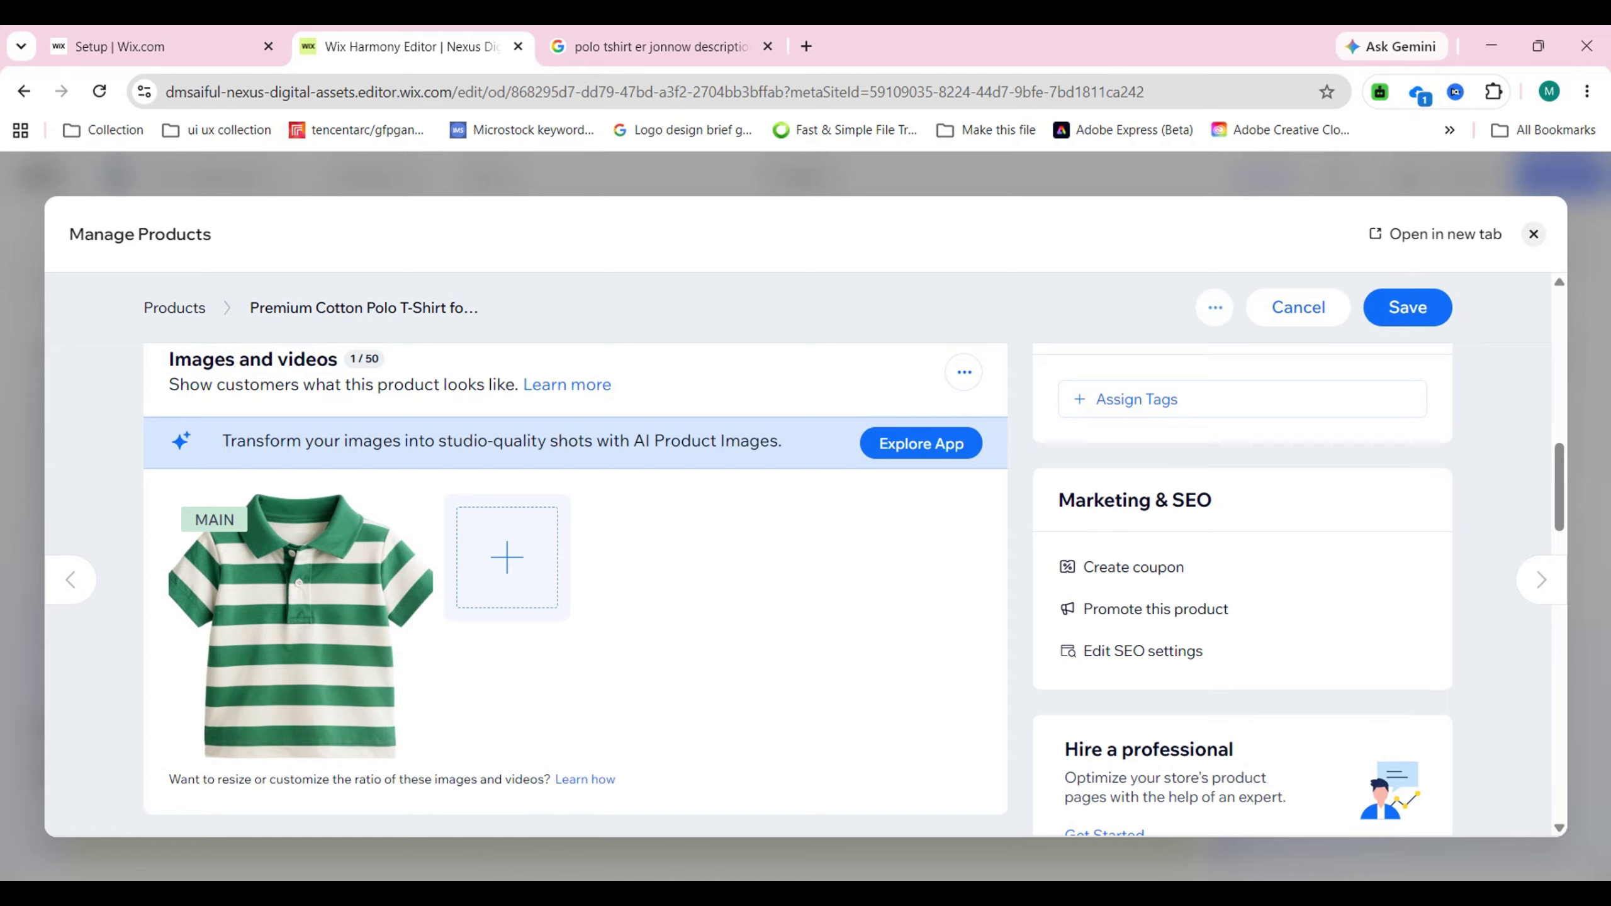
click(1407, 307)
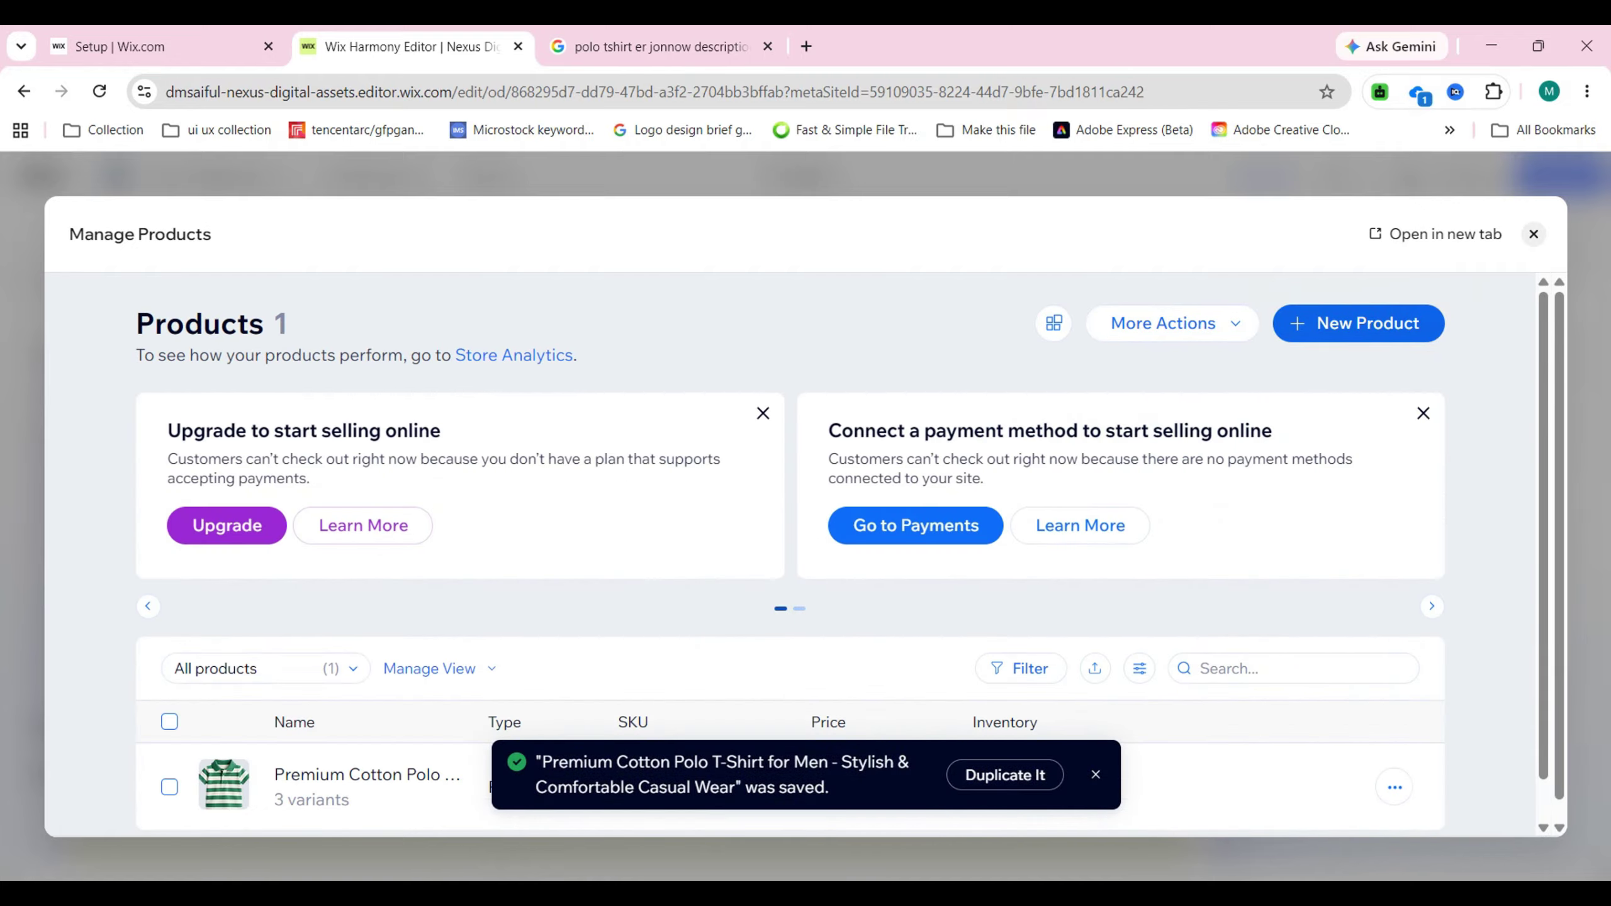
- Review the store's product tags manager and the info sections manager, closing each without making changes
scroll(841, 558, down, 1)
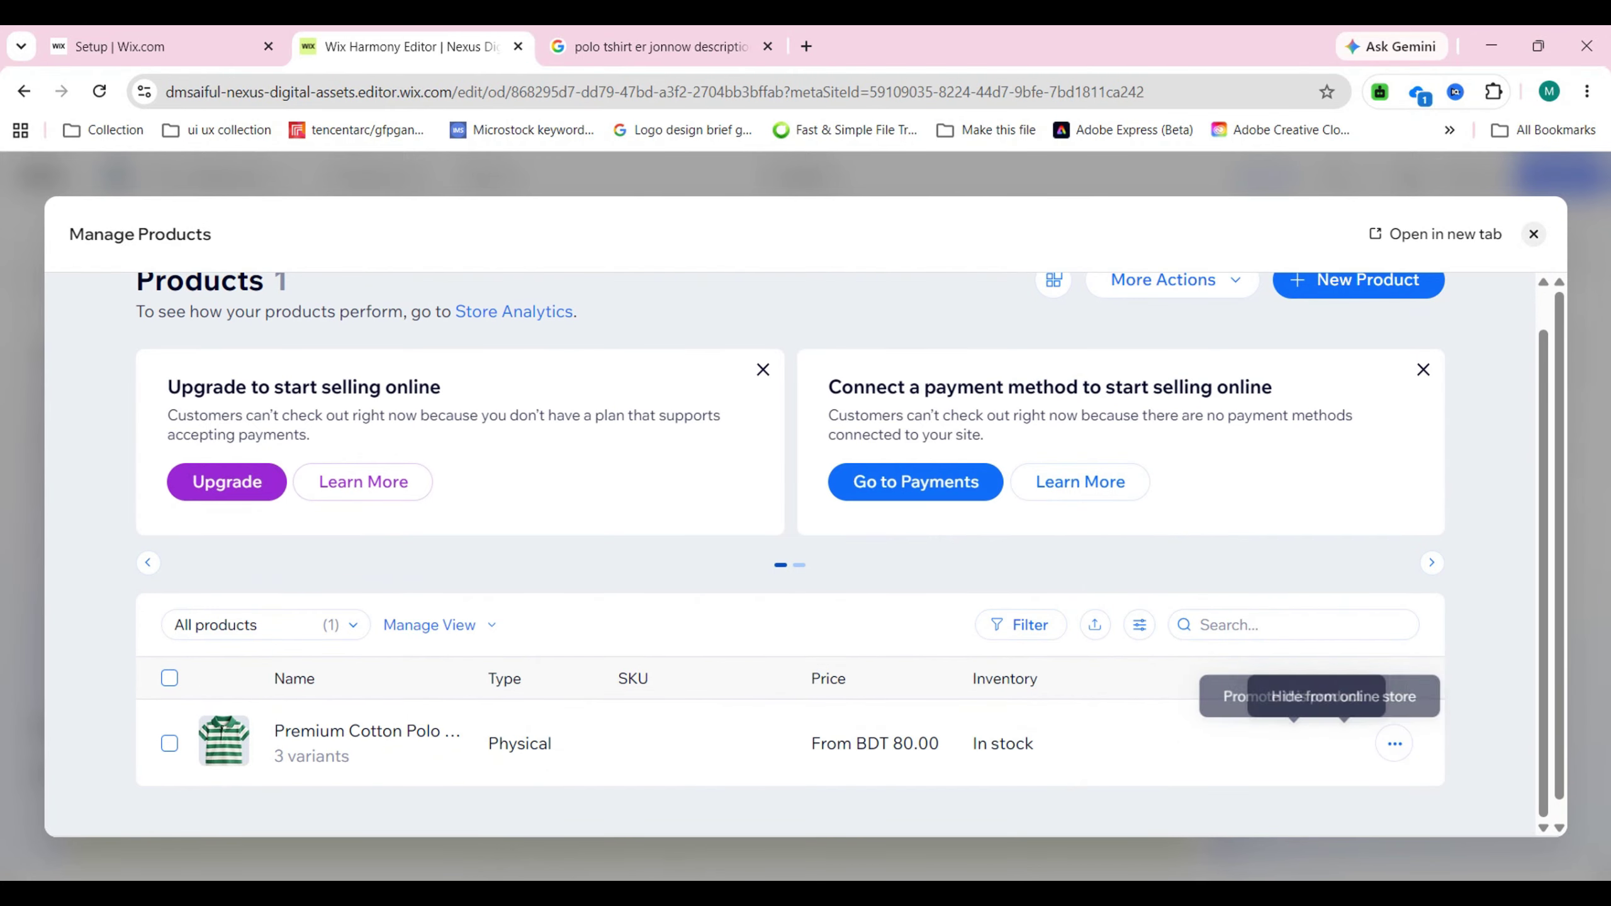
scroll(1344, 744, up, 1)
click(1172, 323)
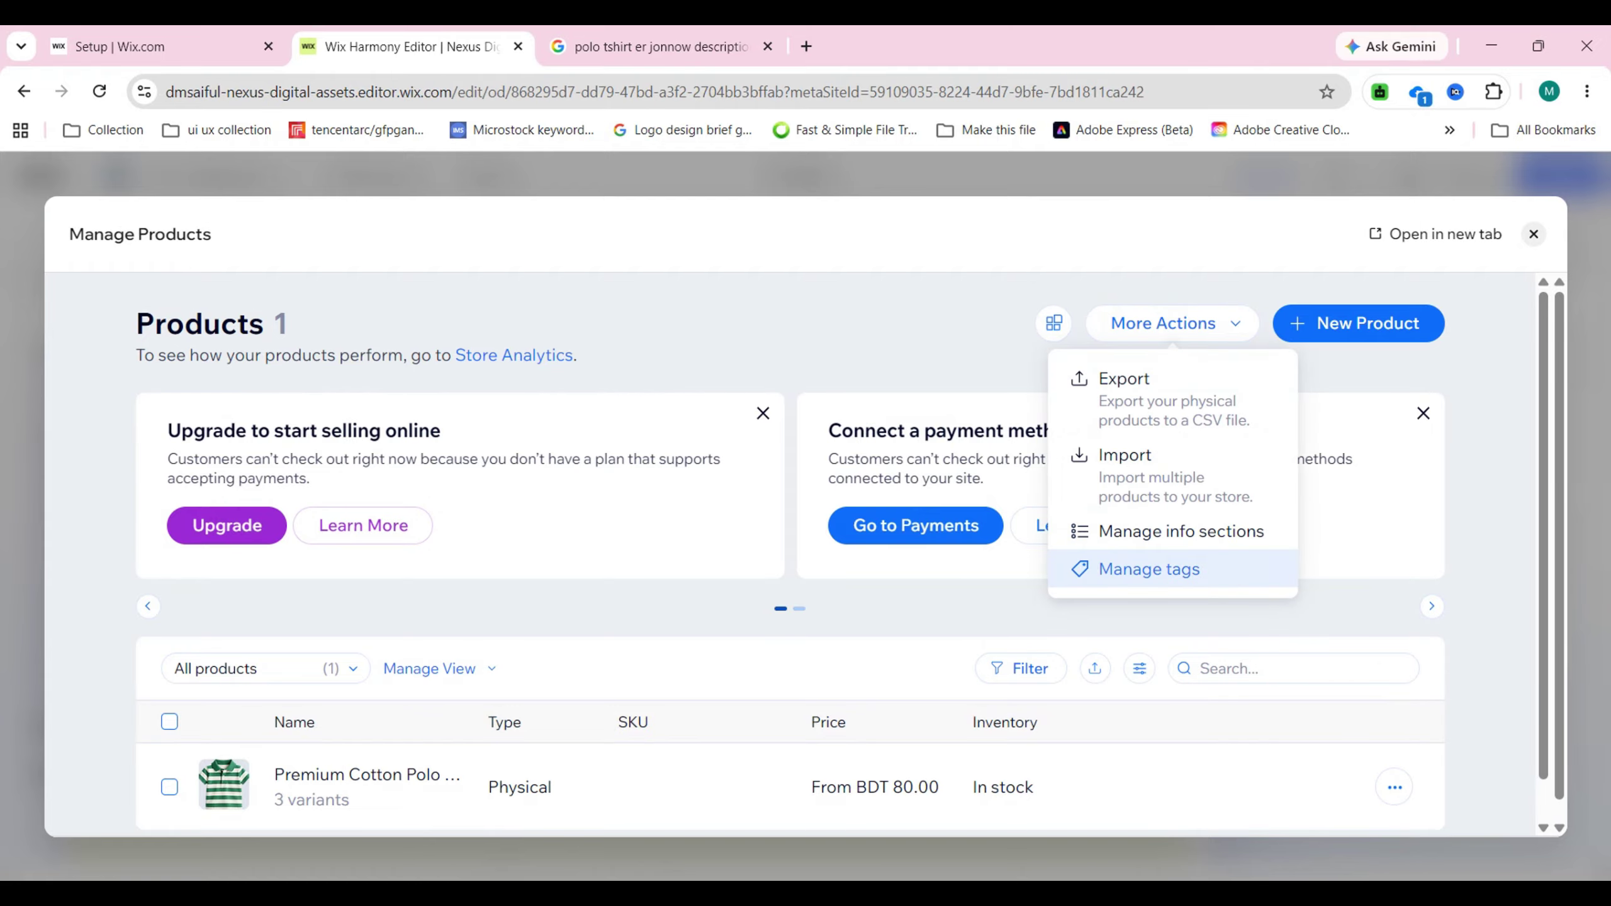
click(1148, 569)
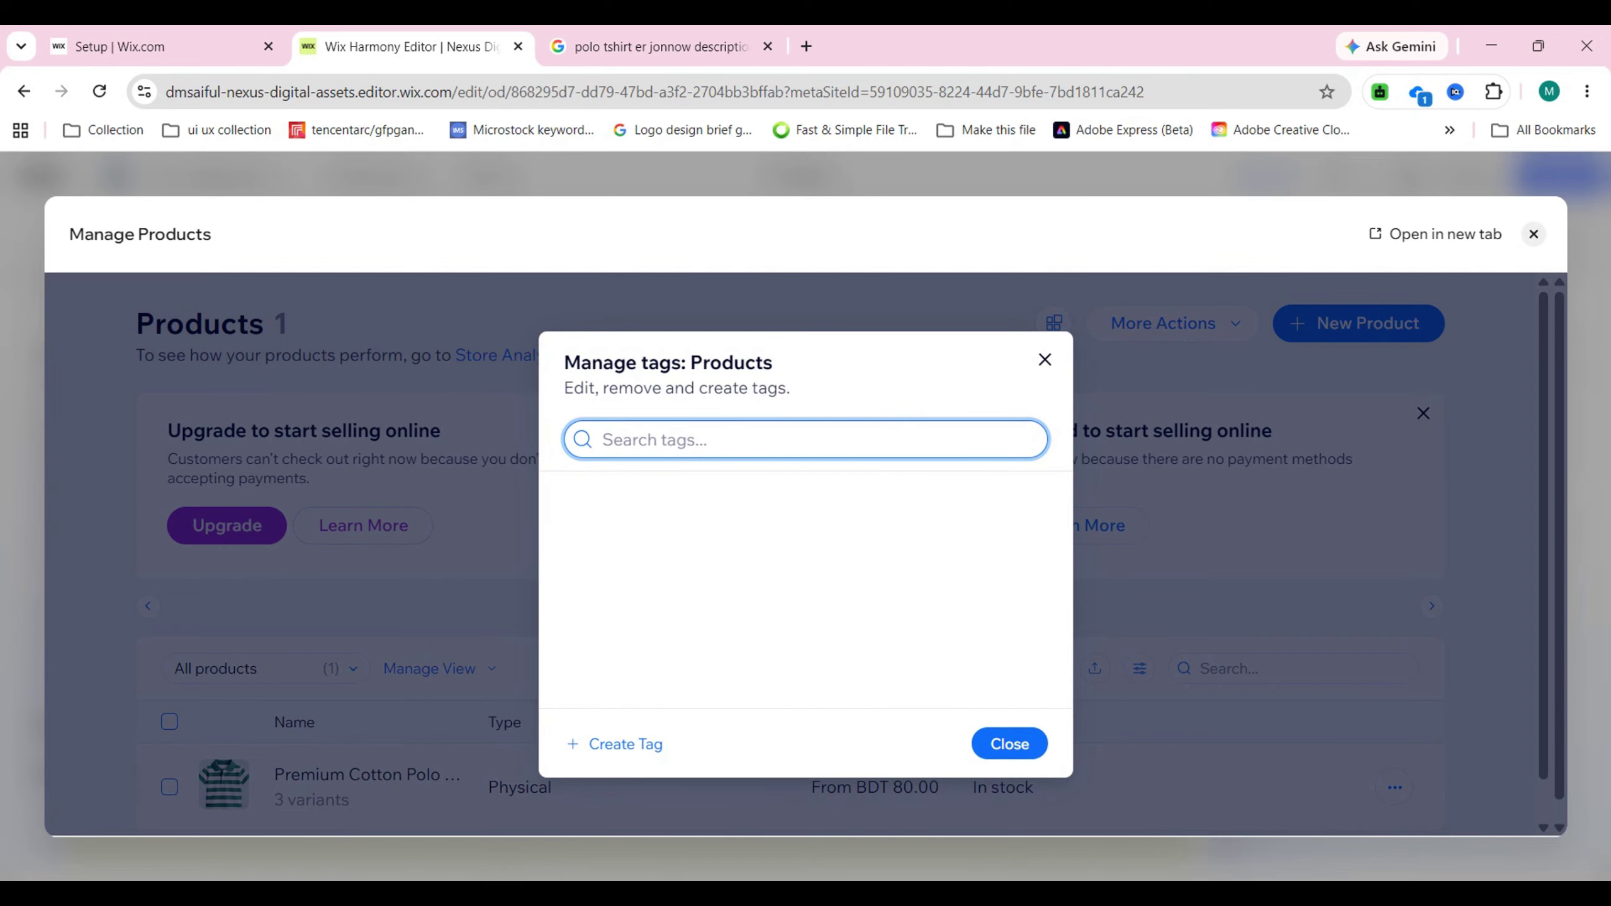
key(Escape)
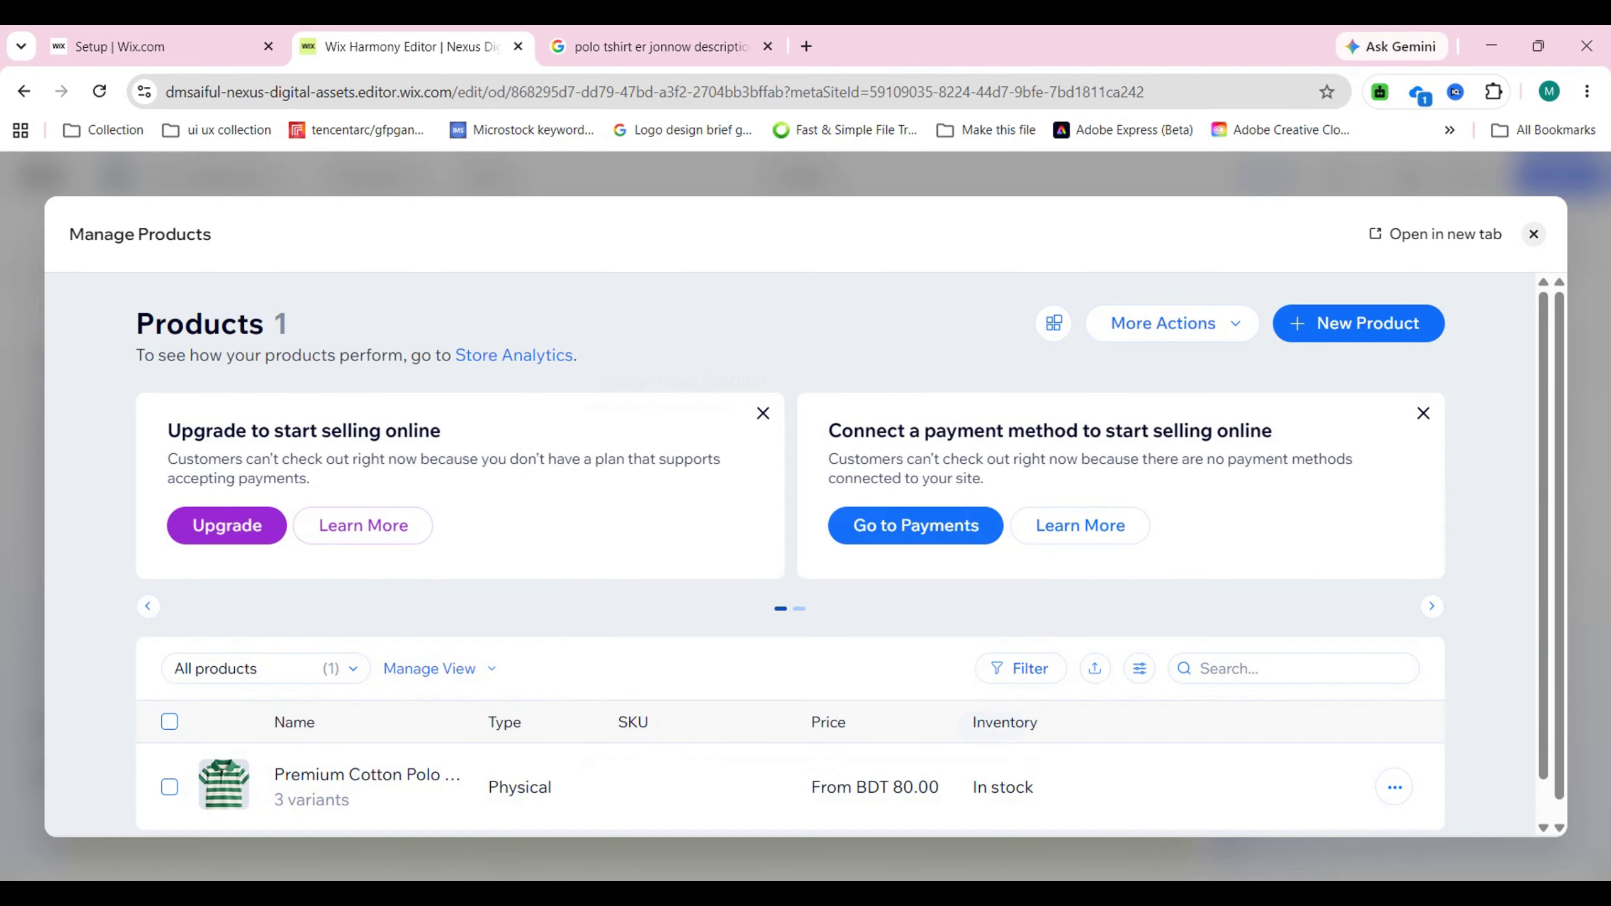
click(1163, 323)
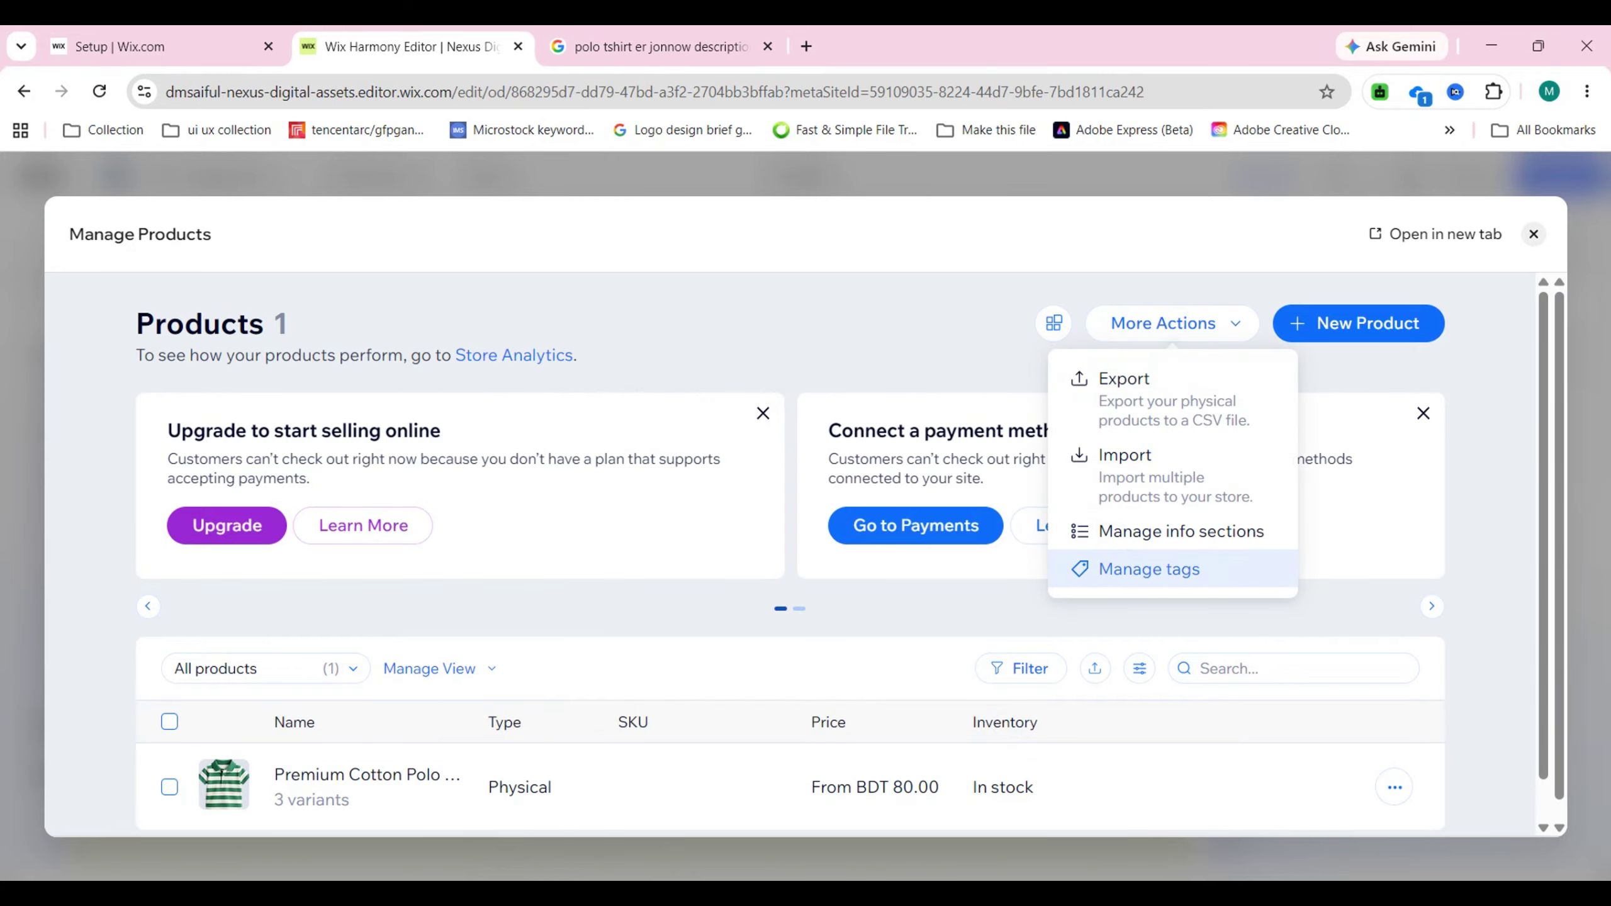
click(1181, 531)
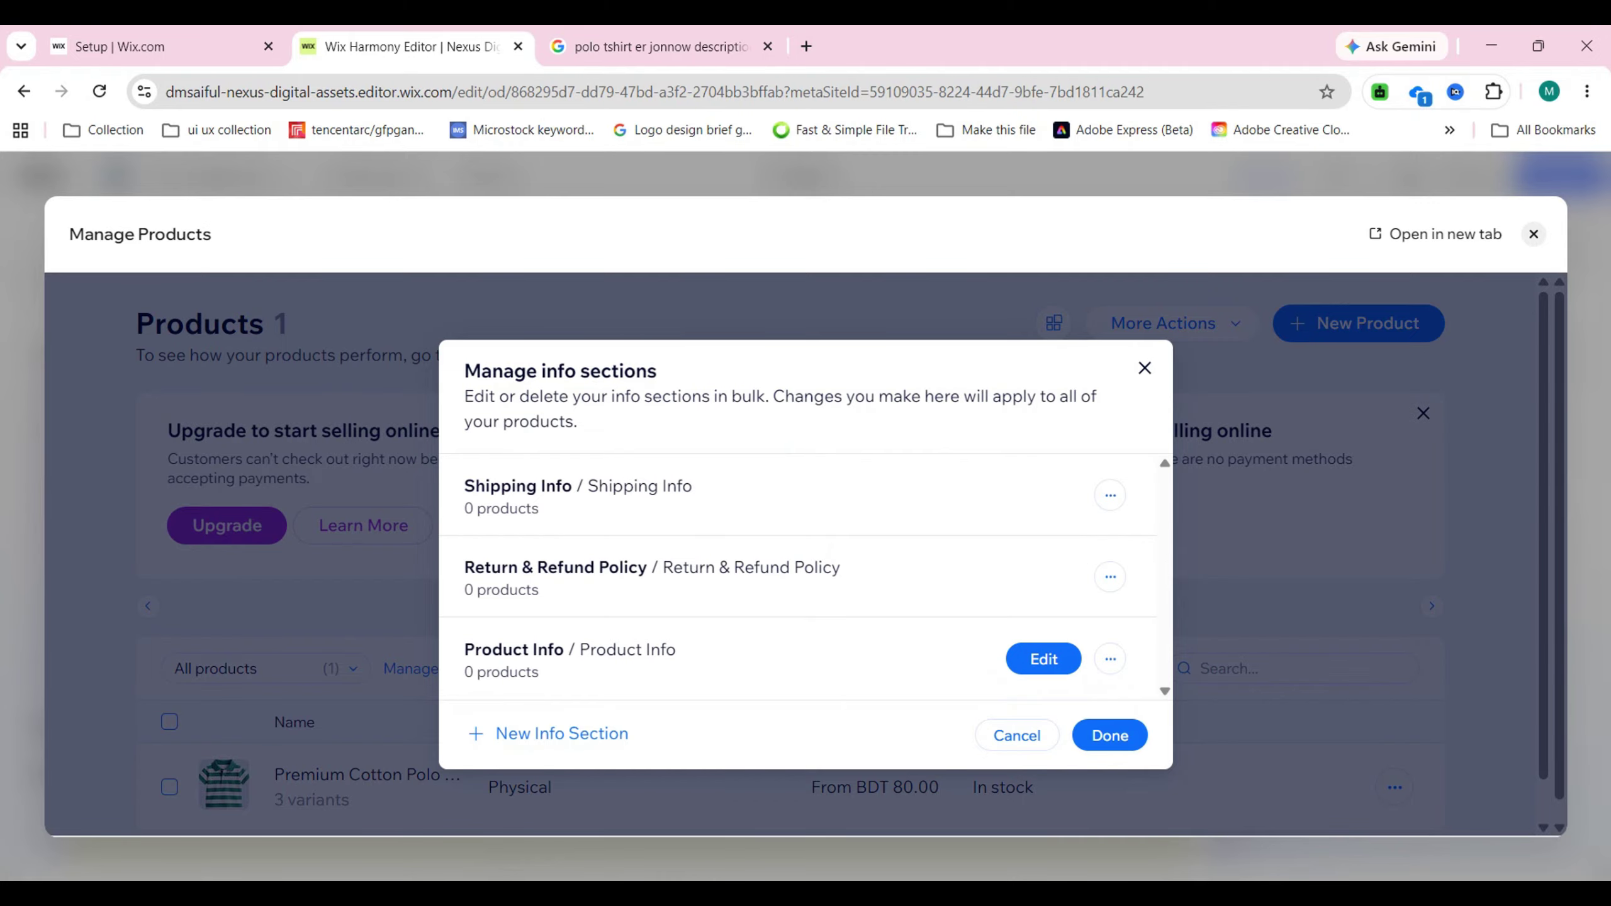
click(1143, 368)
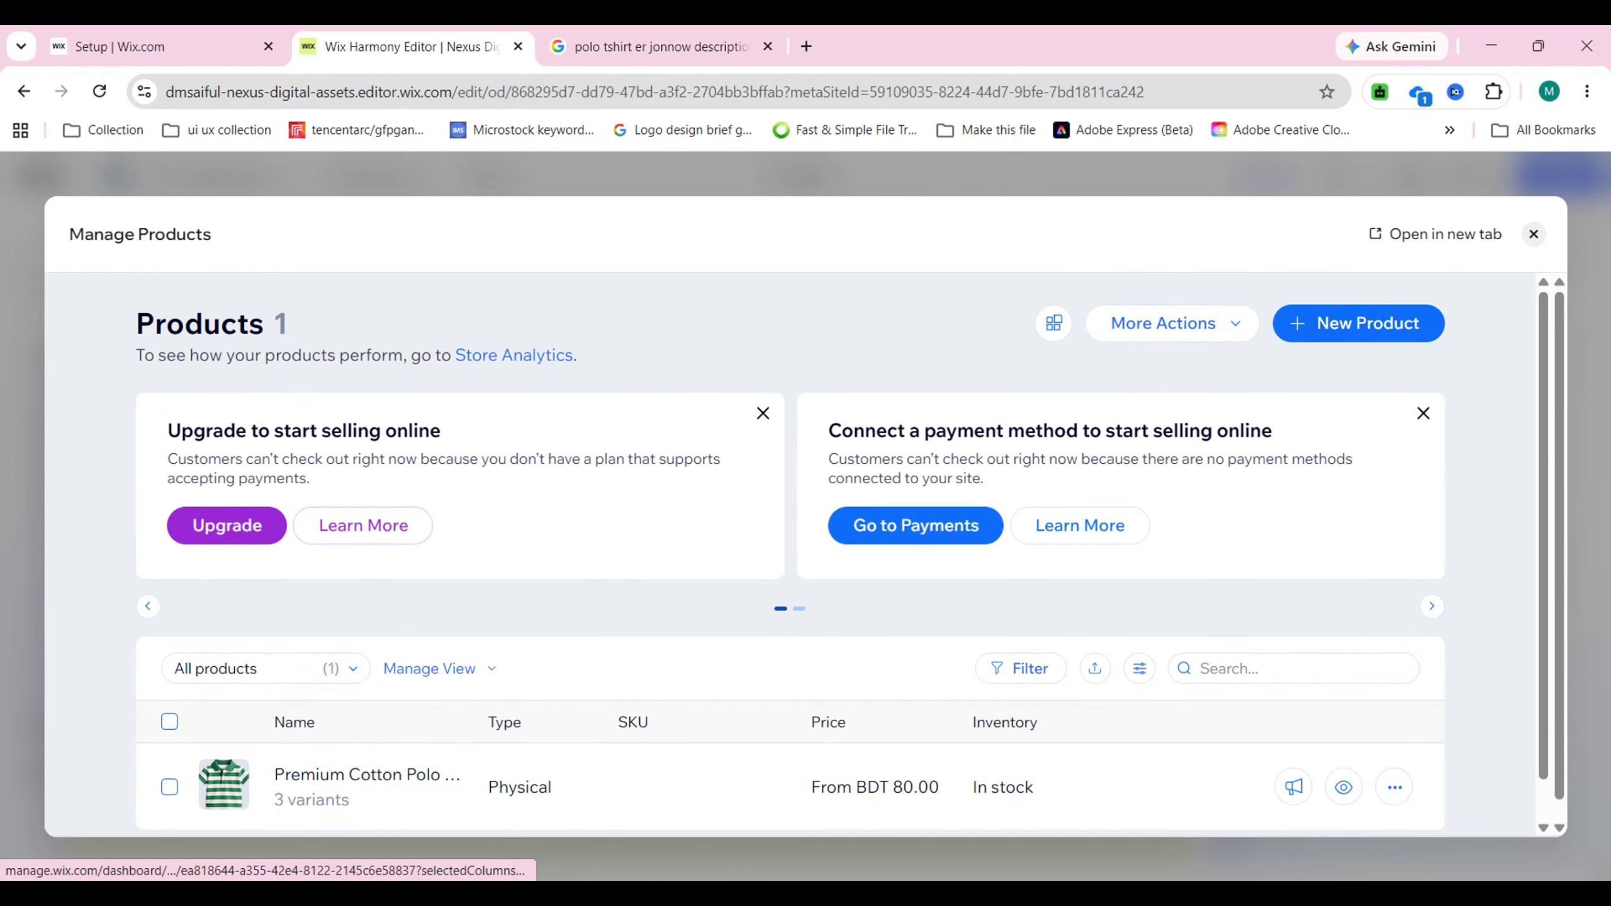
- Open the polo T-shirt product, look over its pricing, image and product options, and return to the product list
click(367, 774)
scroll(575, 571, down, 15)
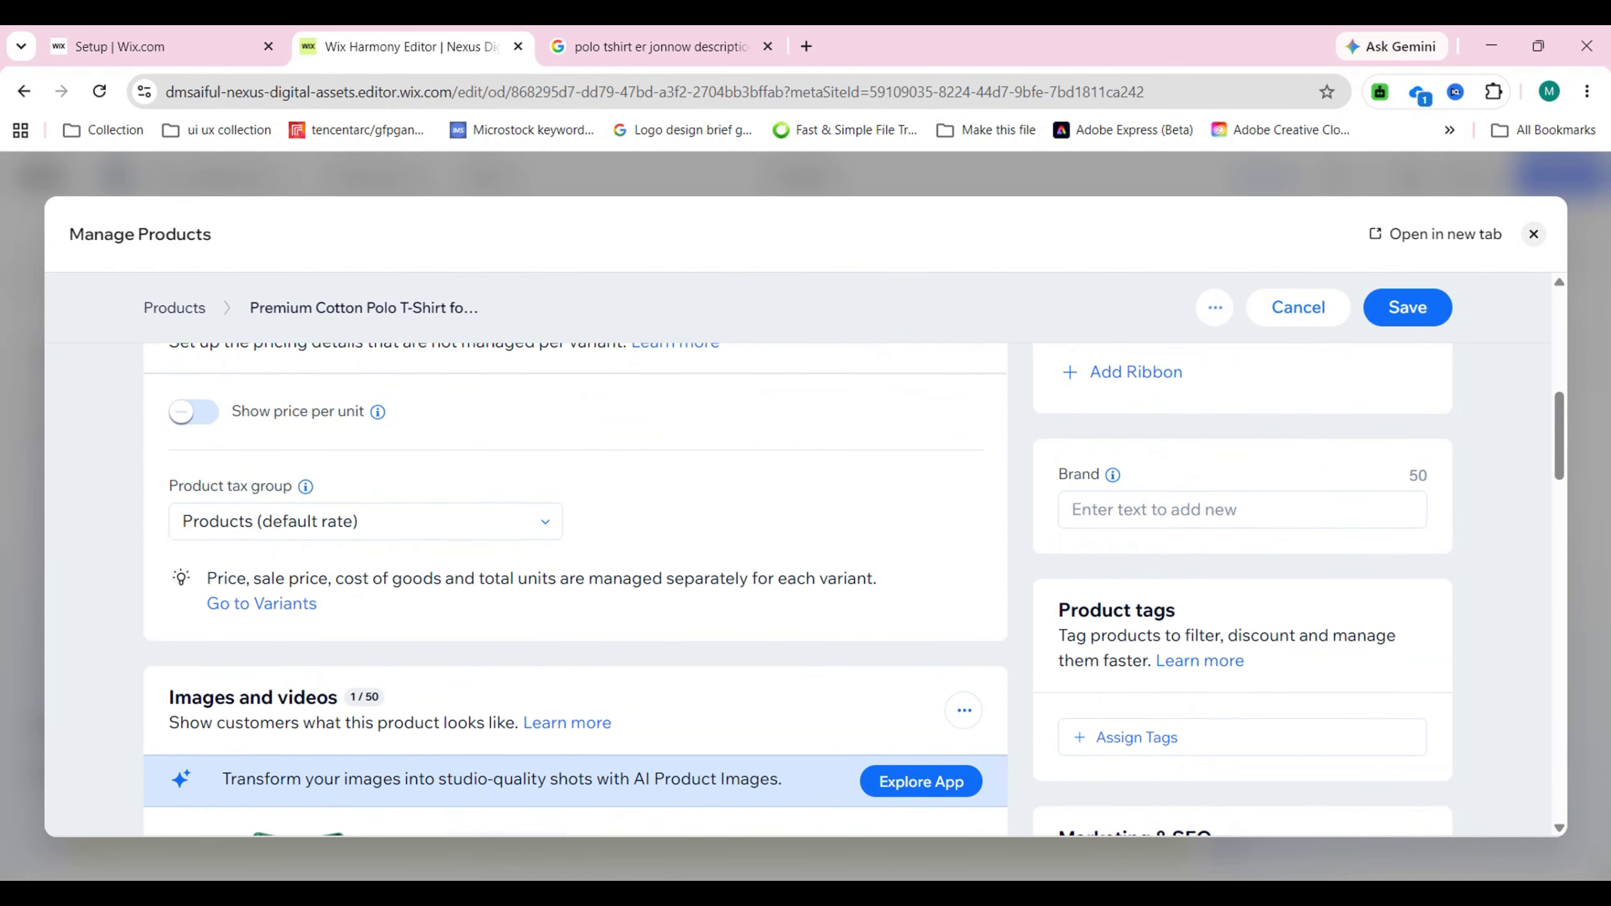
scroll(575, 571, down, 8)
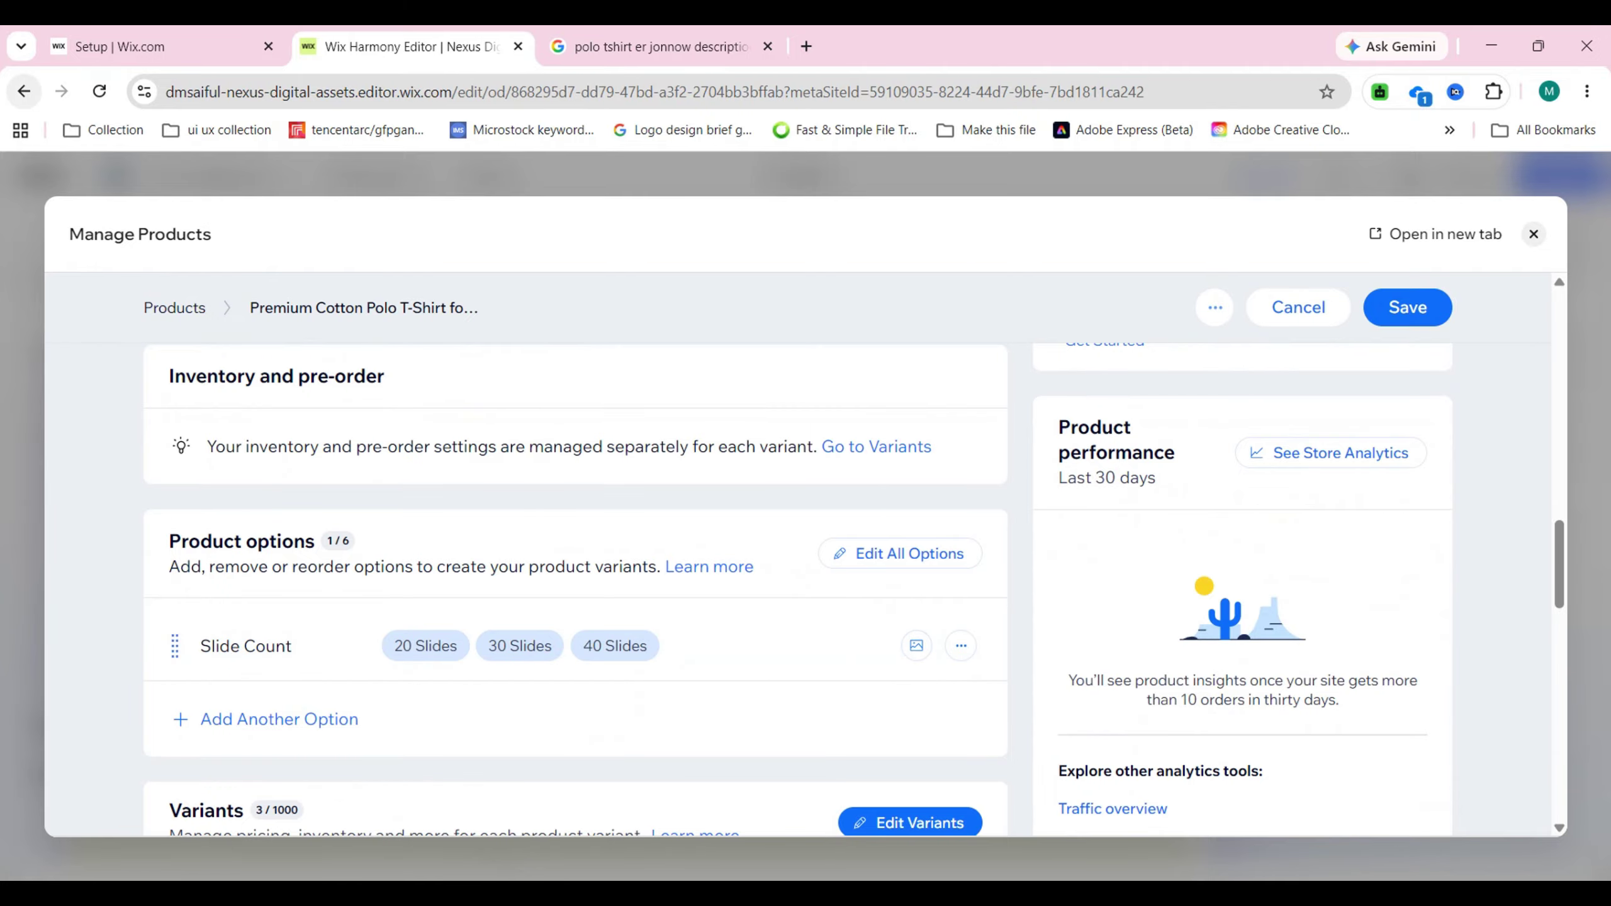
click(23, 91)
click(1009, 600)
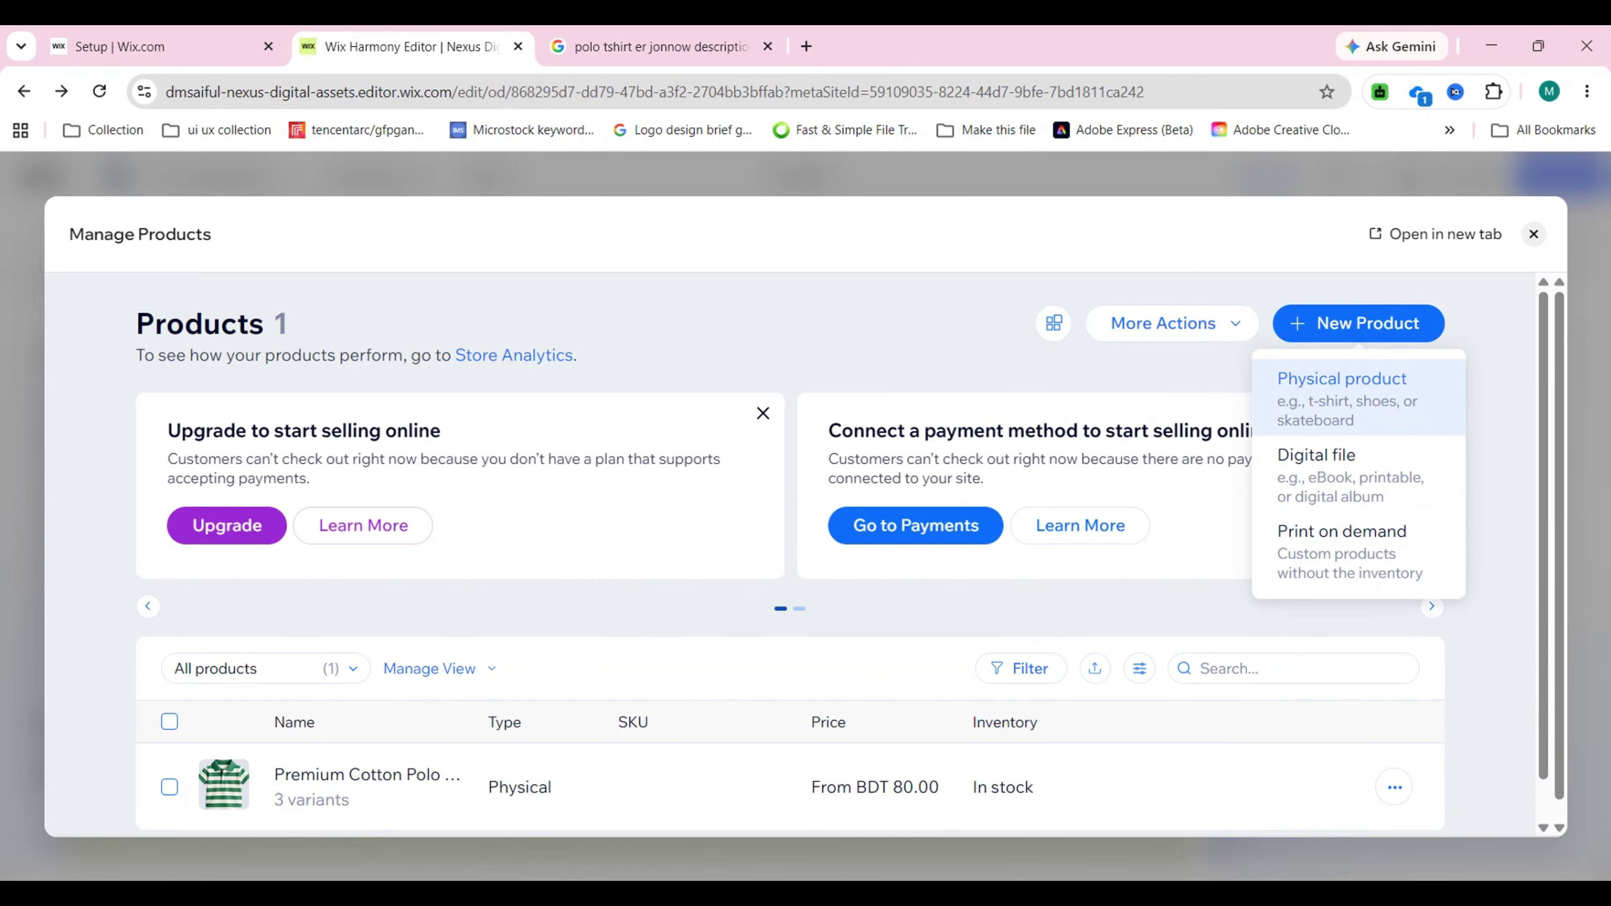
- Start a new physical product and look over its form, from basic info to inventory and product options
click(1341, 387)
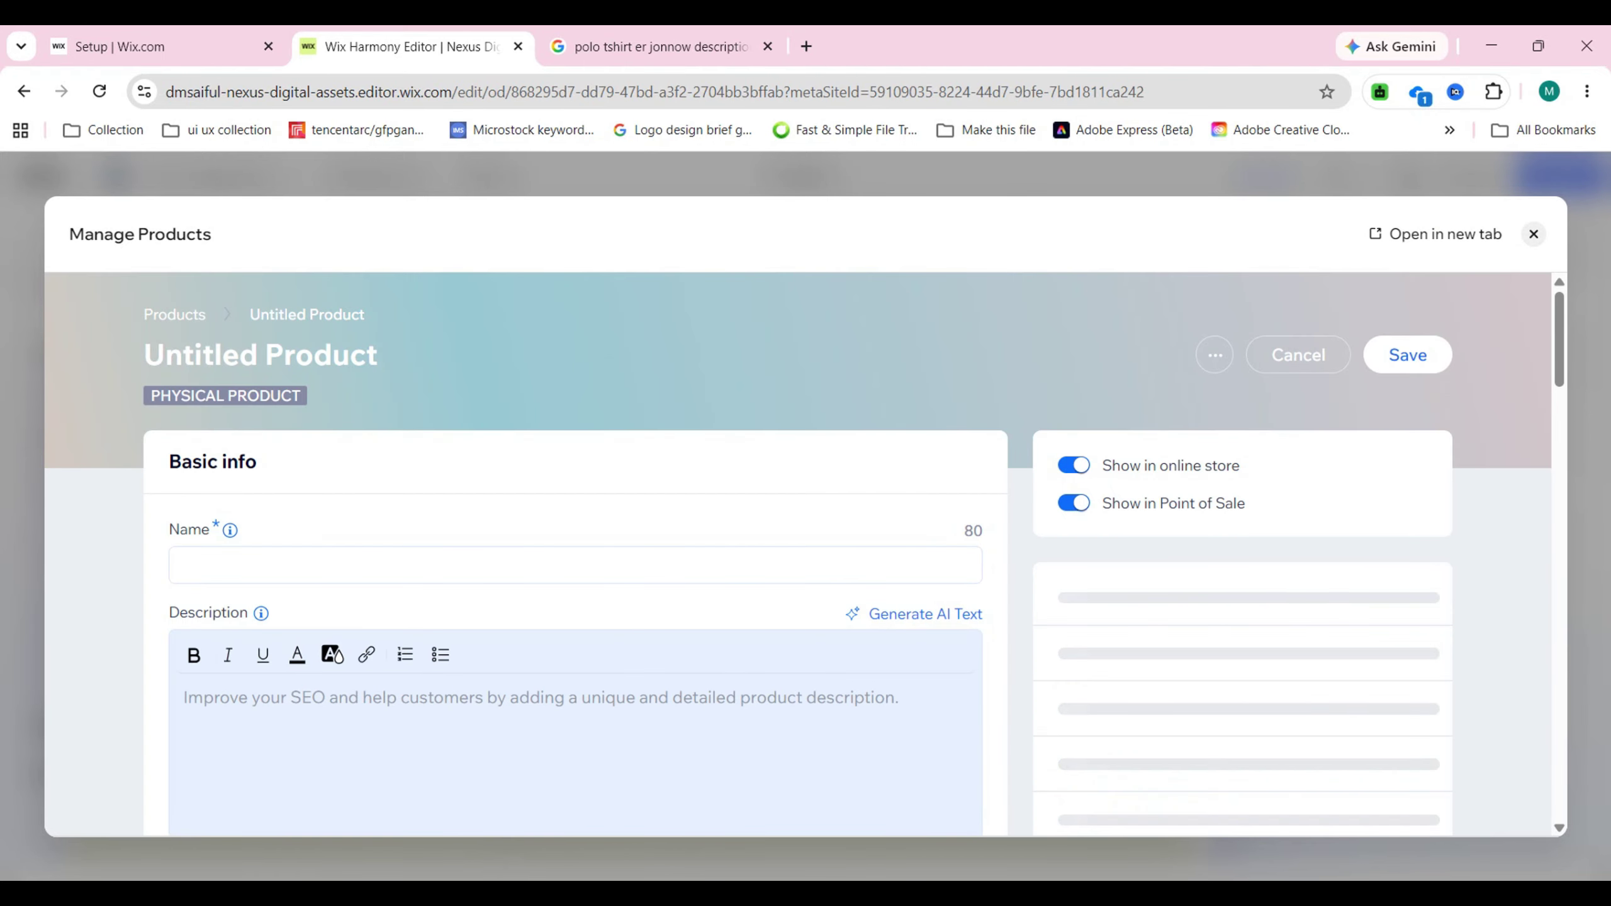
scroll(805, 571, down, 15)
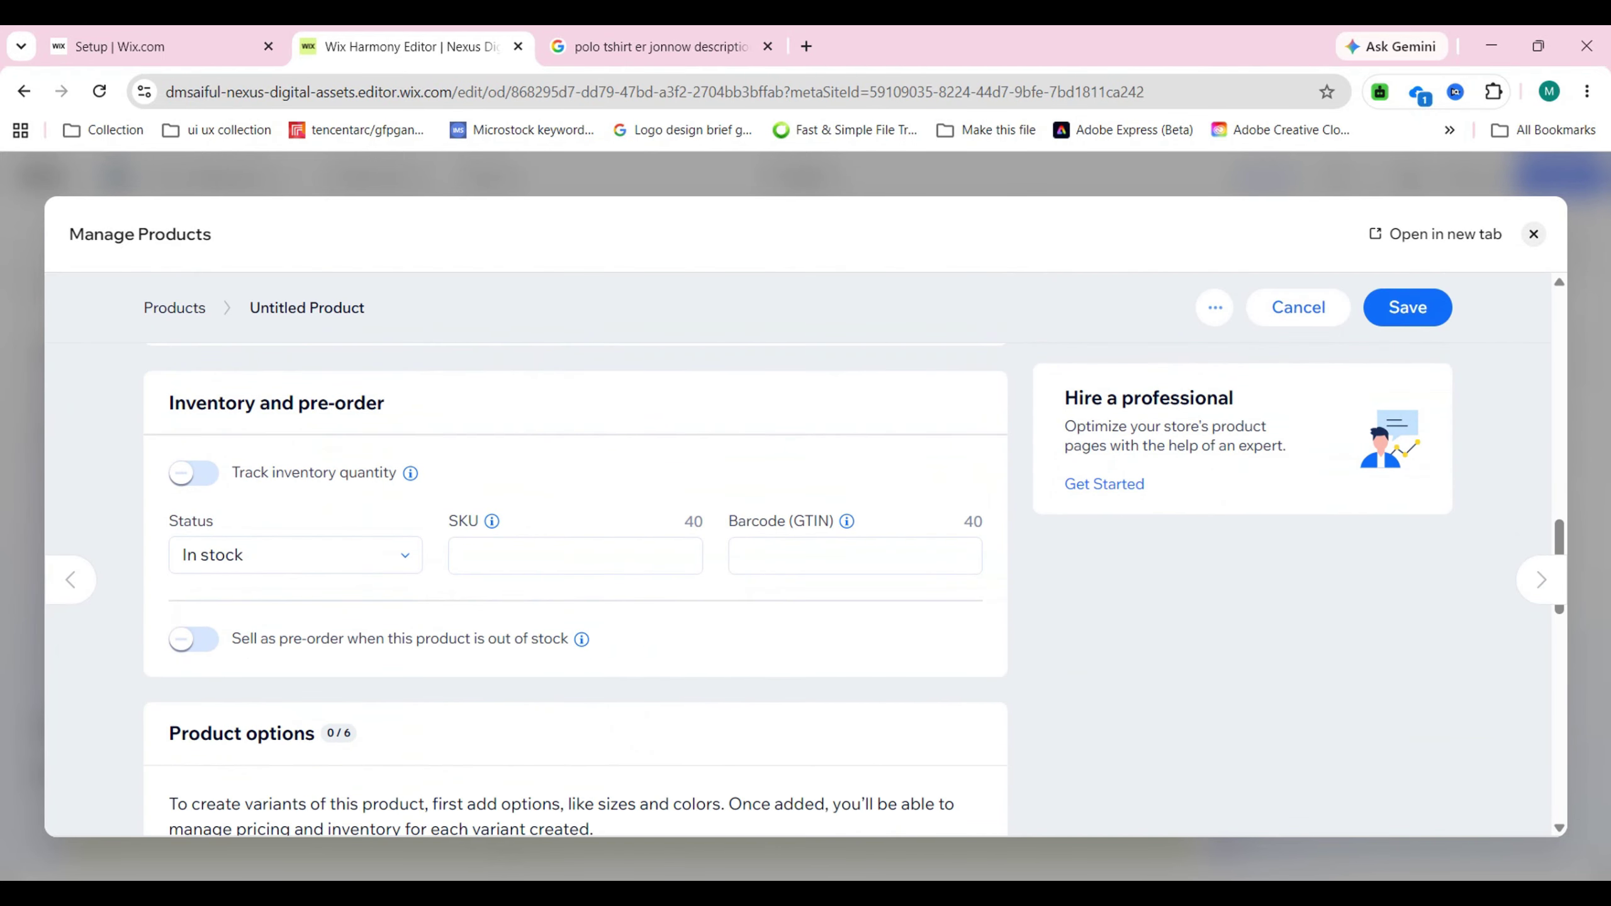
scroll(805, 571, up, 3)
scroll(806, 571, up, 4)
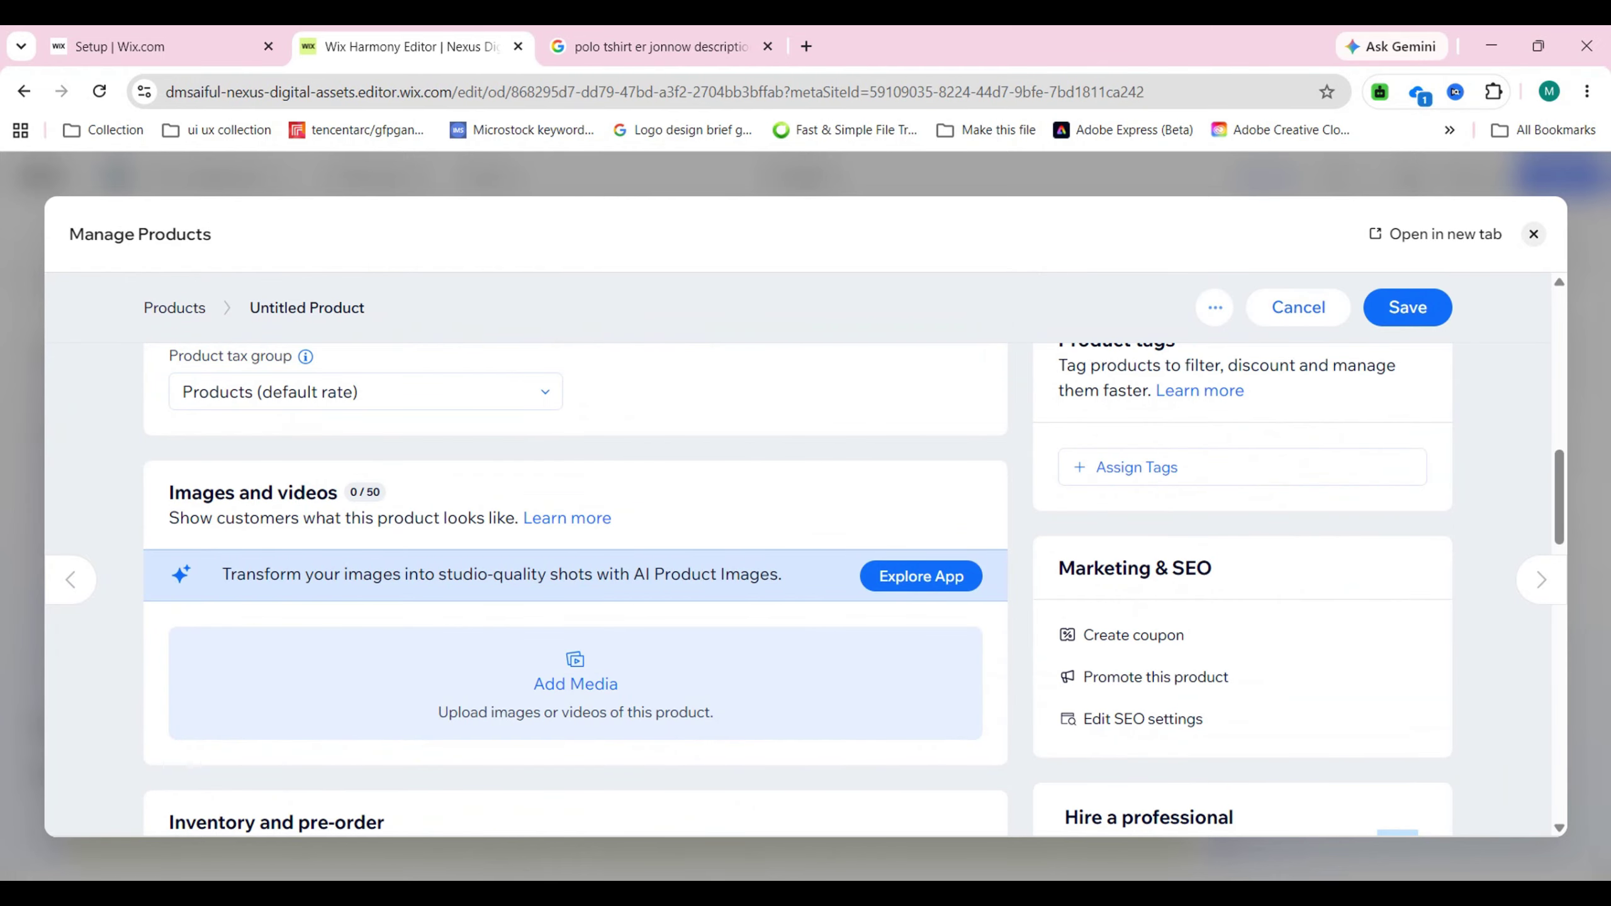
scroll(805, 571, up, 10)
scroll(806, 571, down, 12)
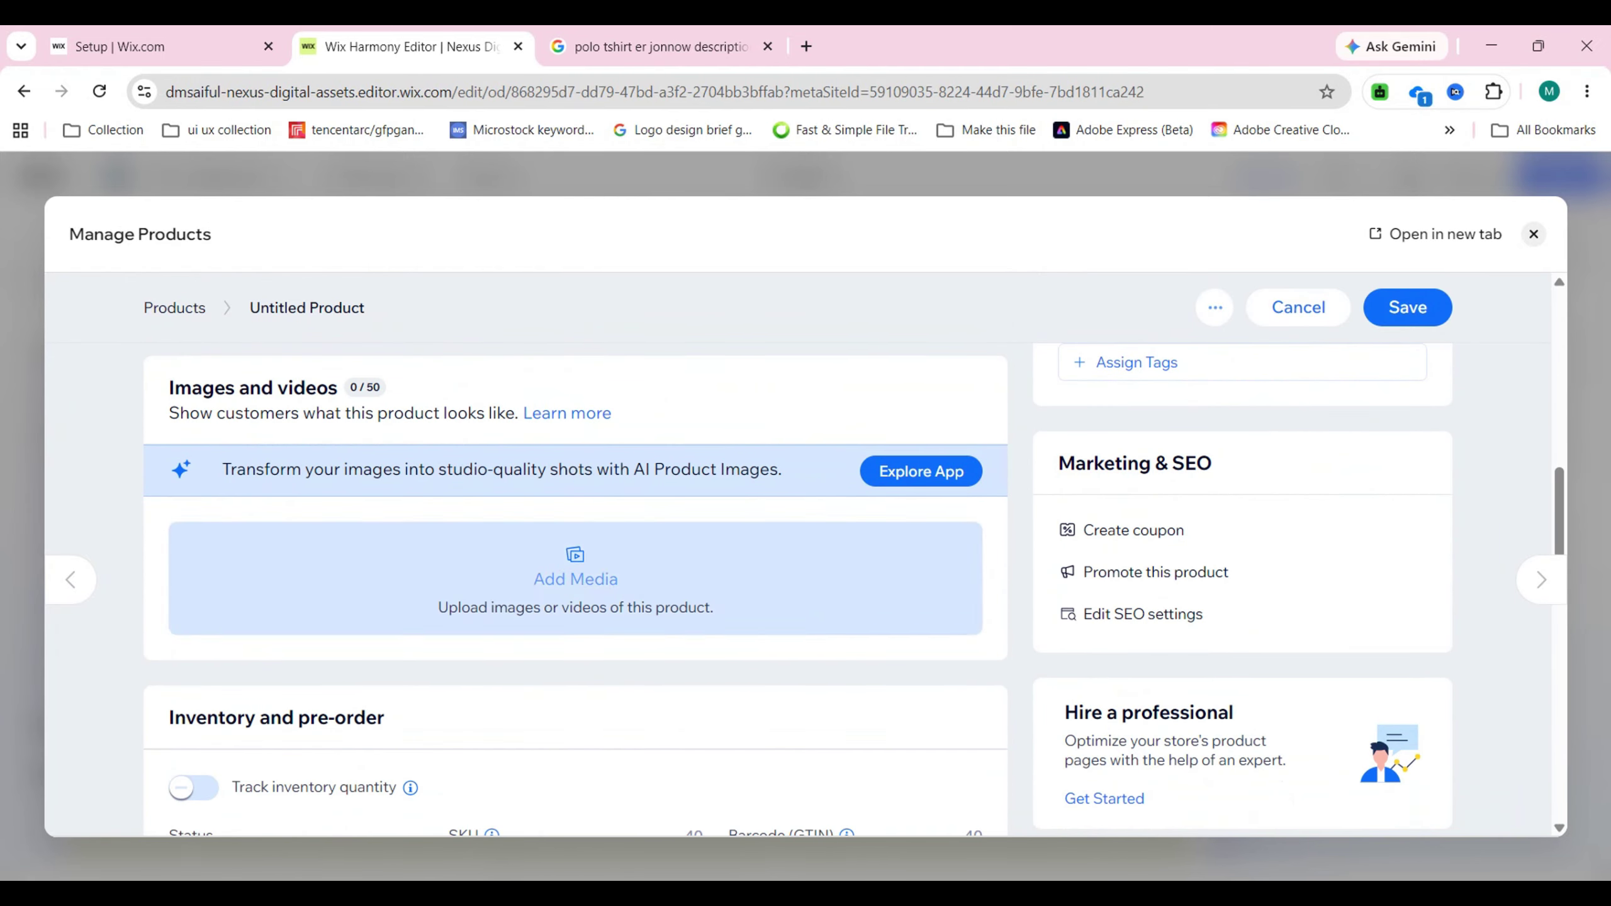
- Search the media library for "tshirt" and add the Unsplash photo of a black printed T-shirt on a wooden hanger as the new product's image
click(575, 579)
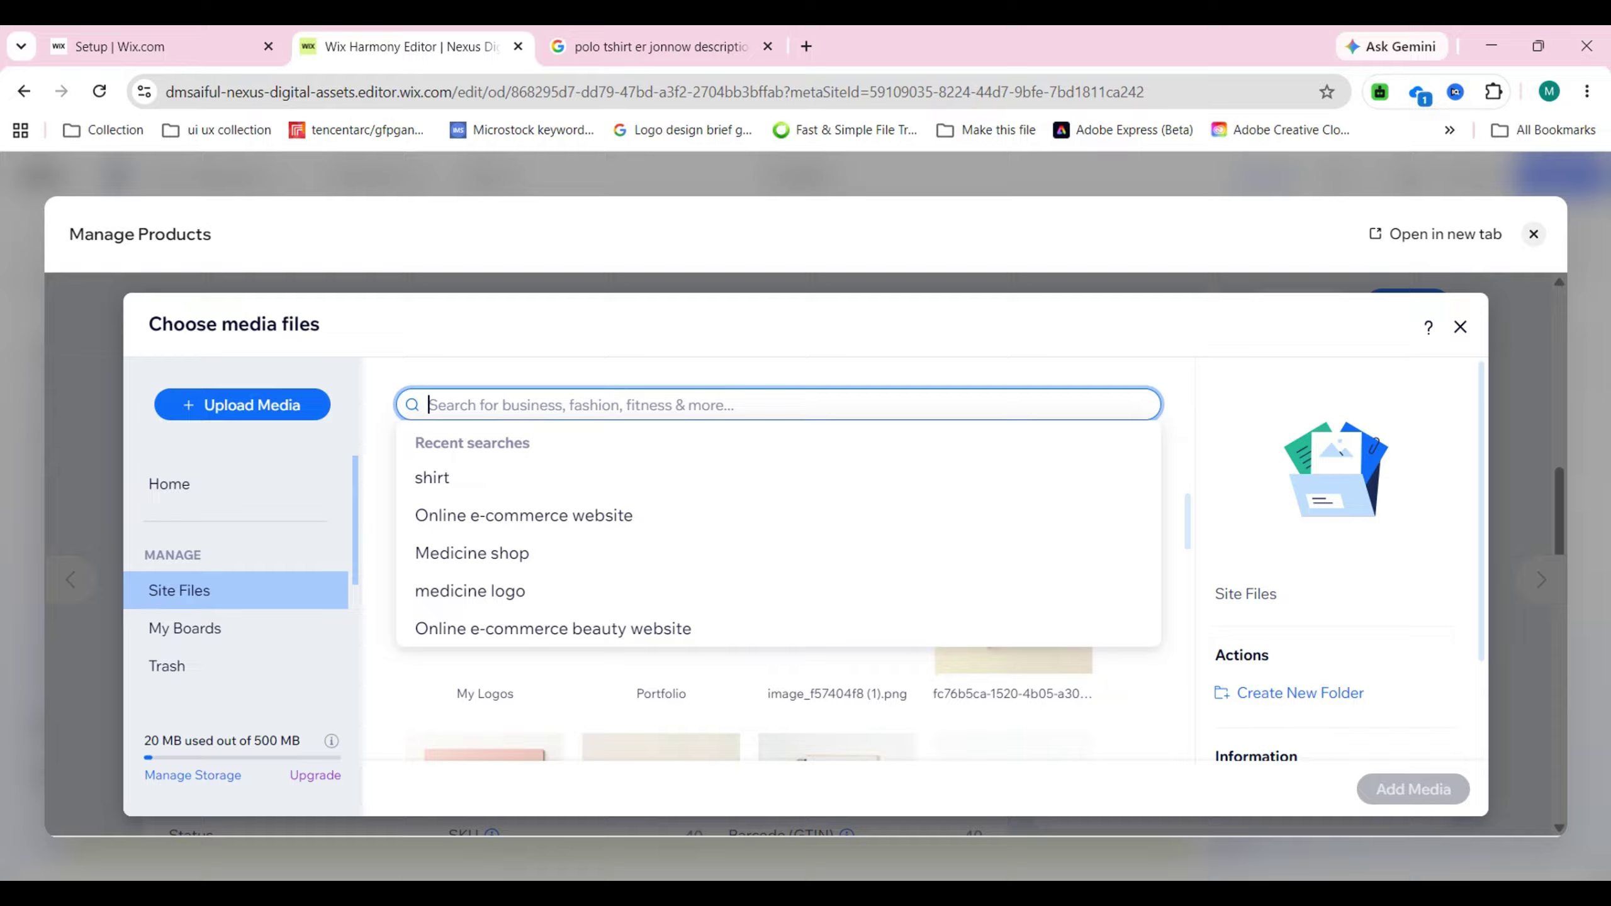
text(t)
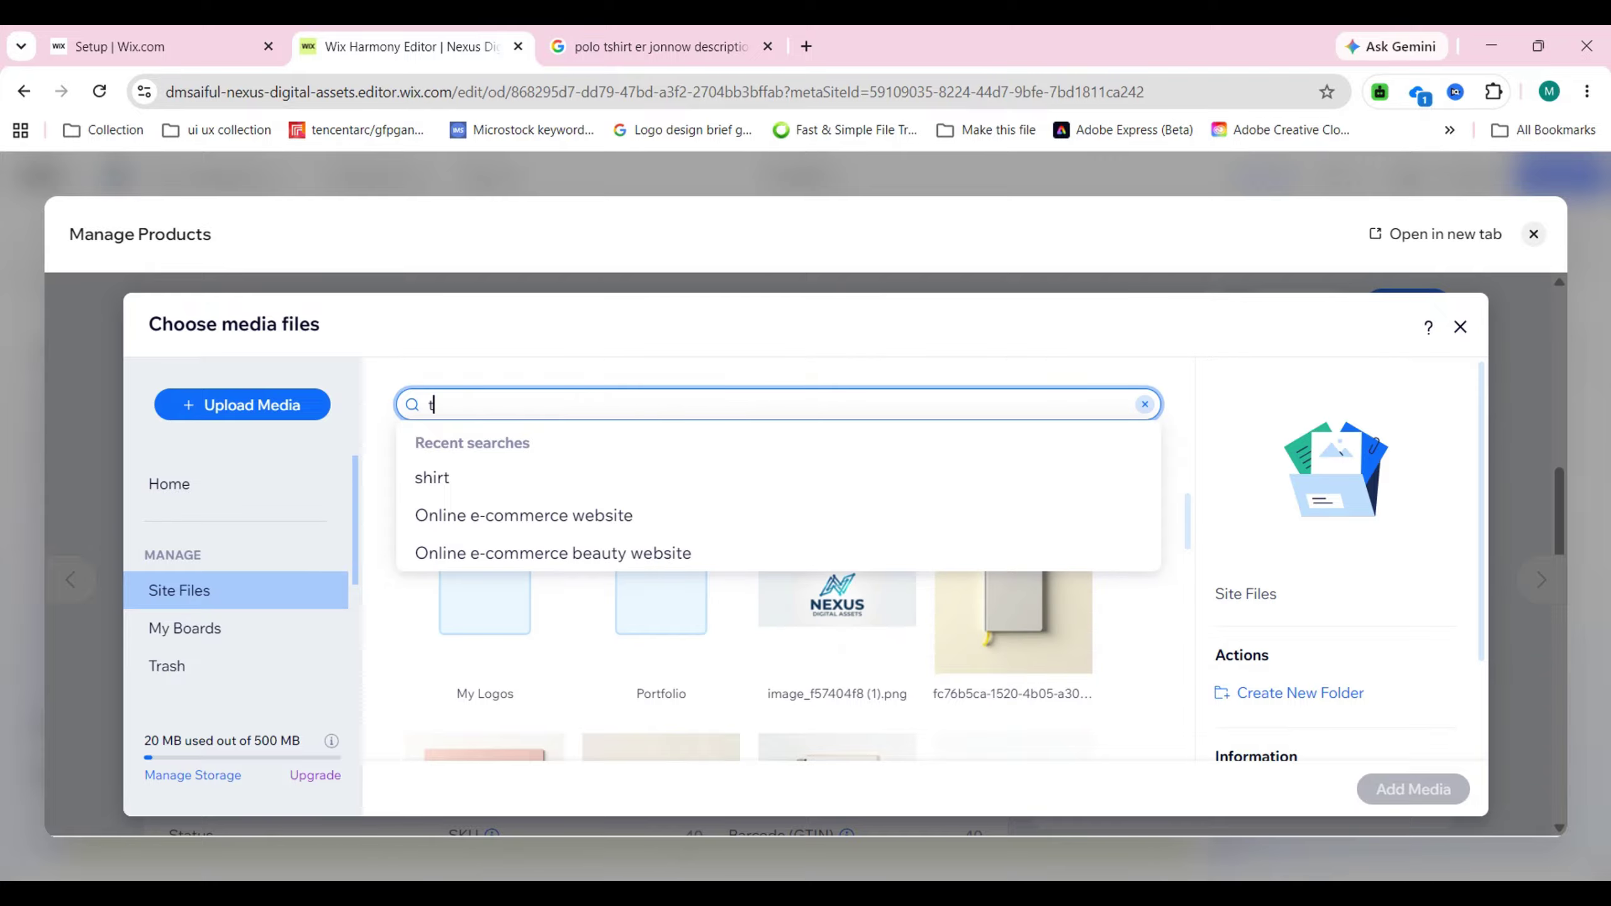
text(shirt)
key(Return)
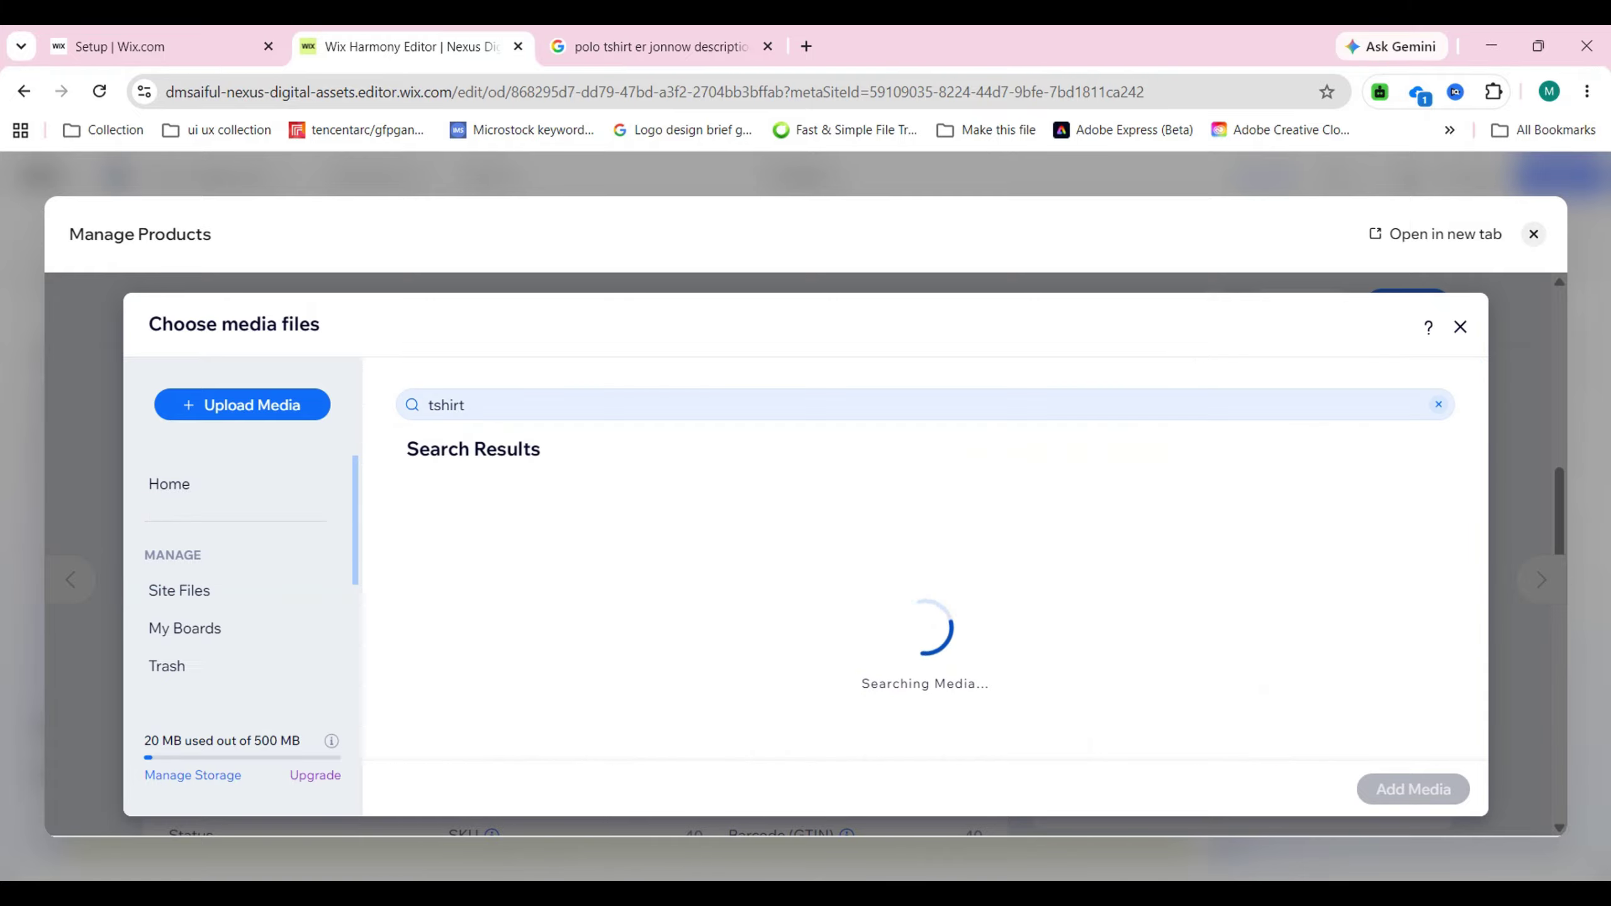
scroll(236, 570, down, 3)
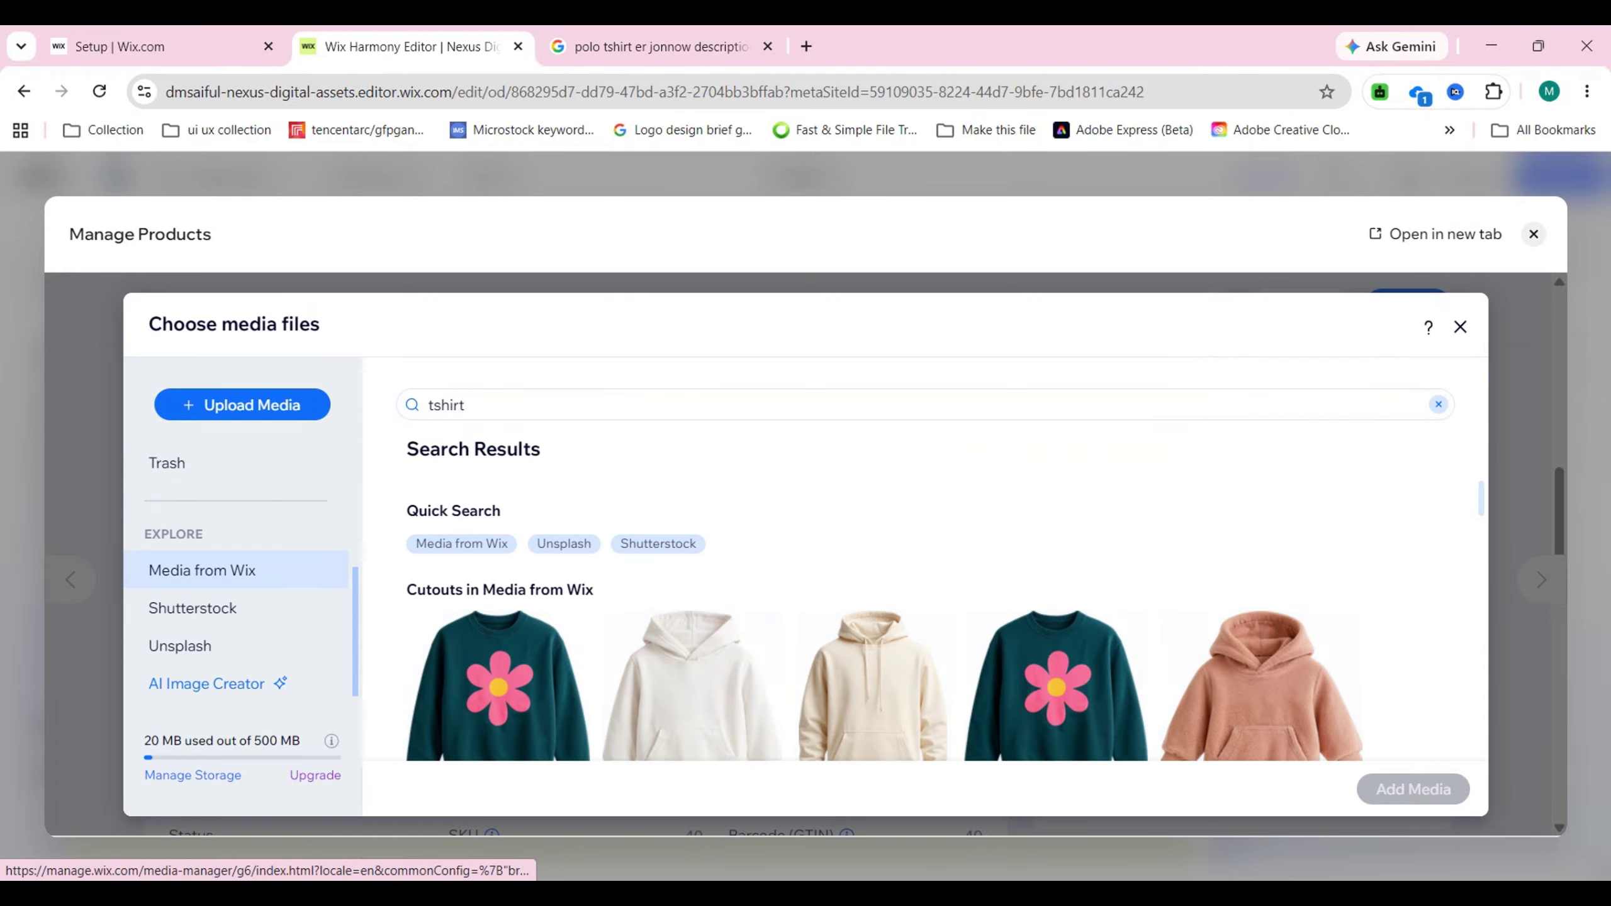
scroll(945, 619, down, 10)
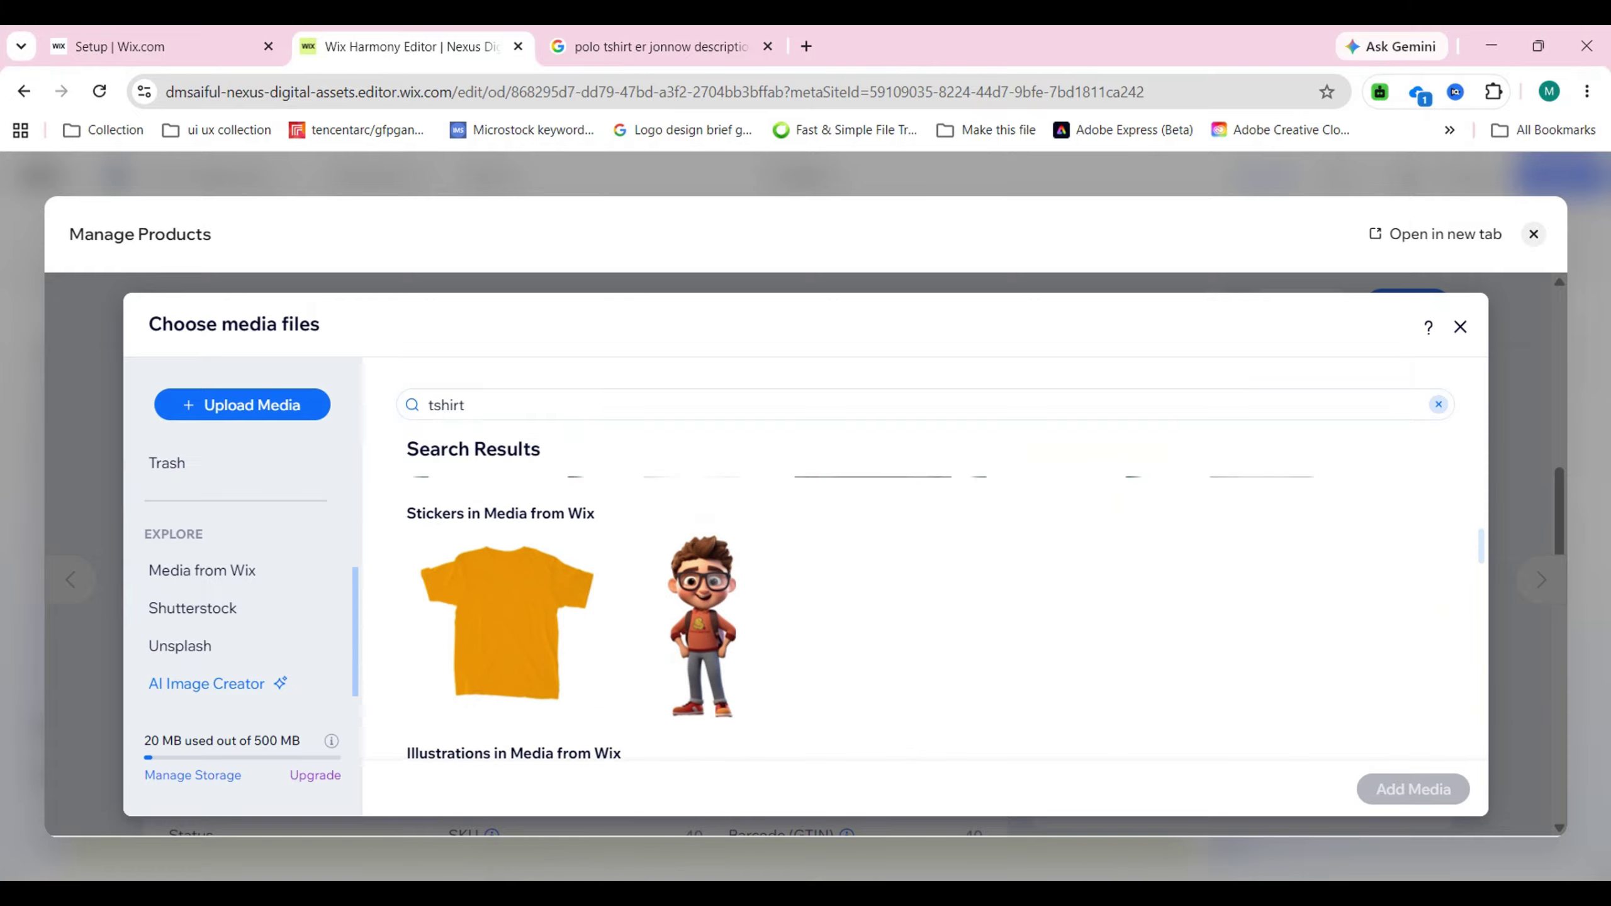
scroll(924, 619, down, 4)
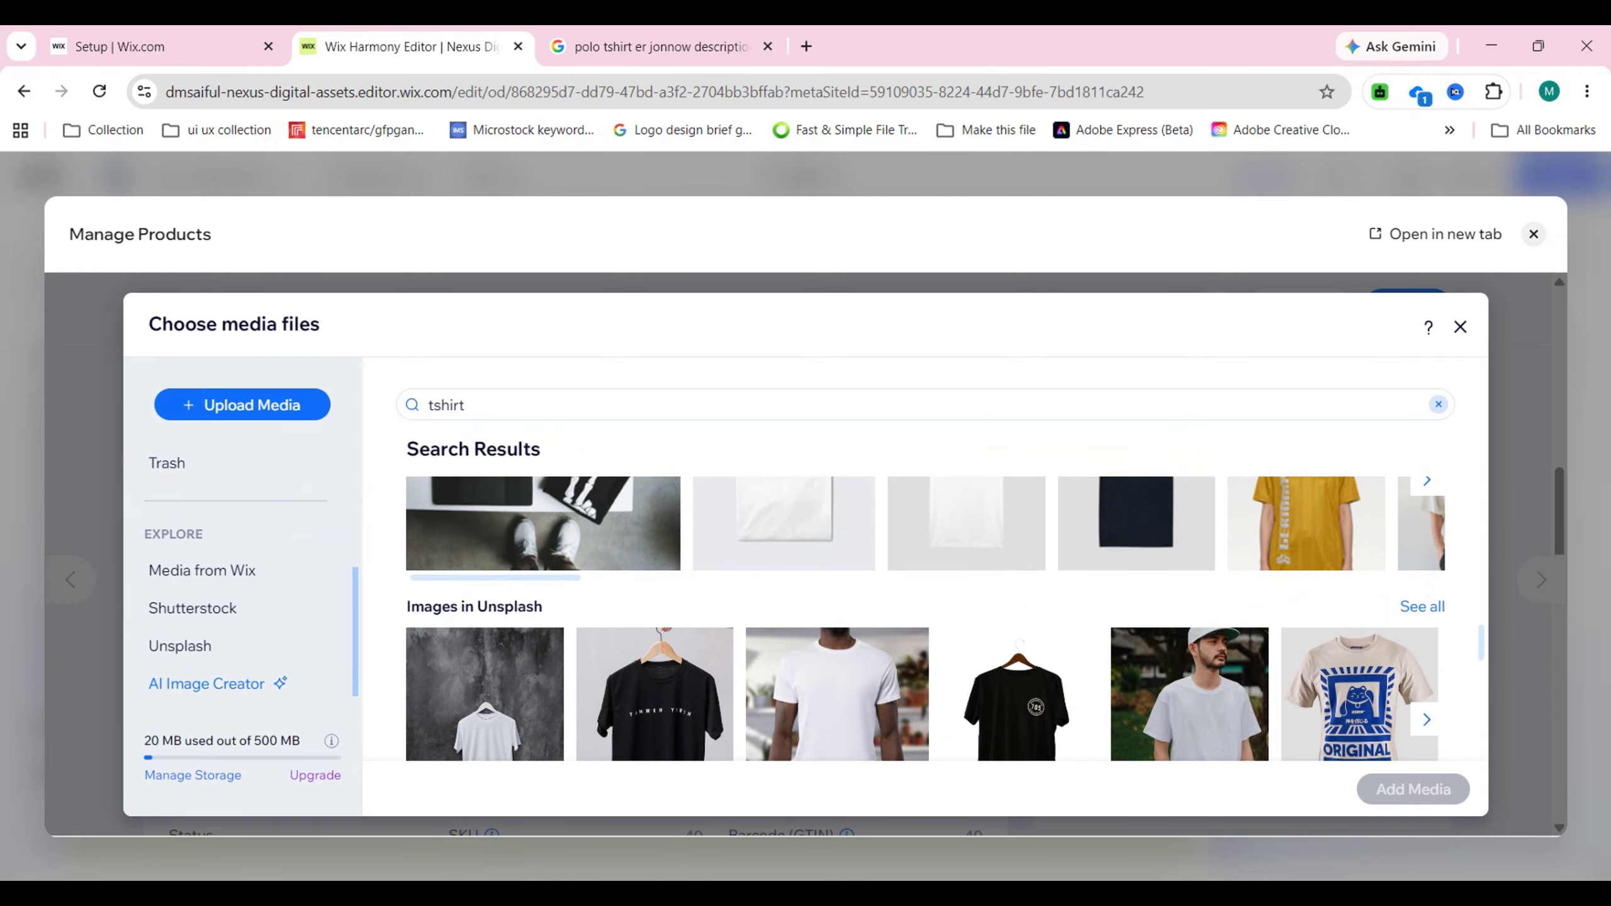
scroll(654, 619, down, 2)
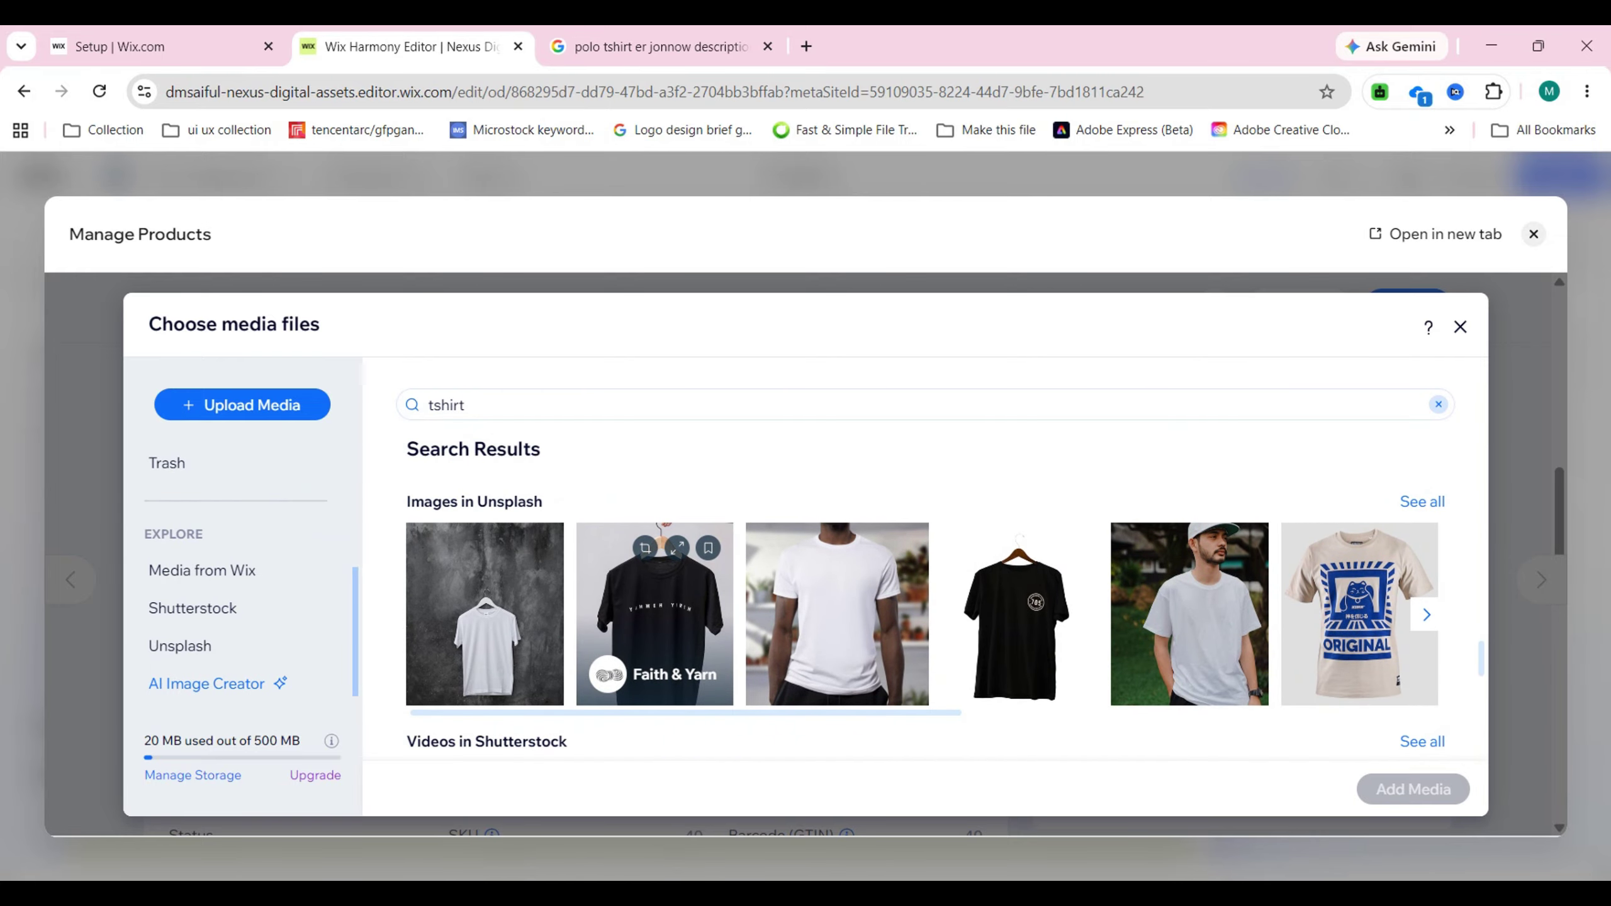
click(655, 619)
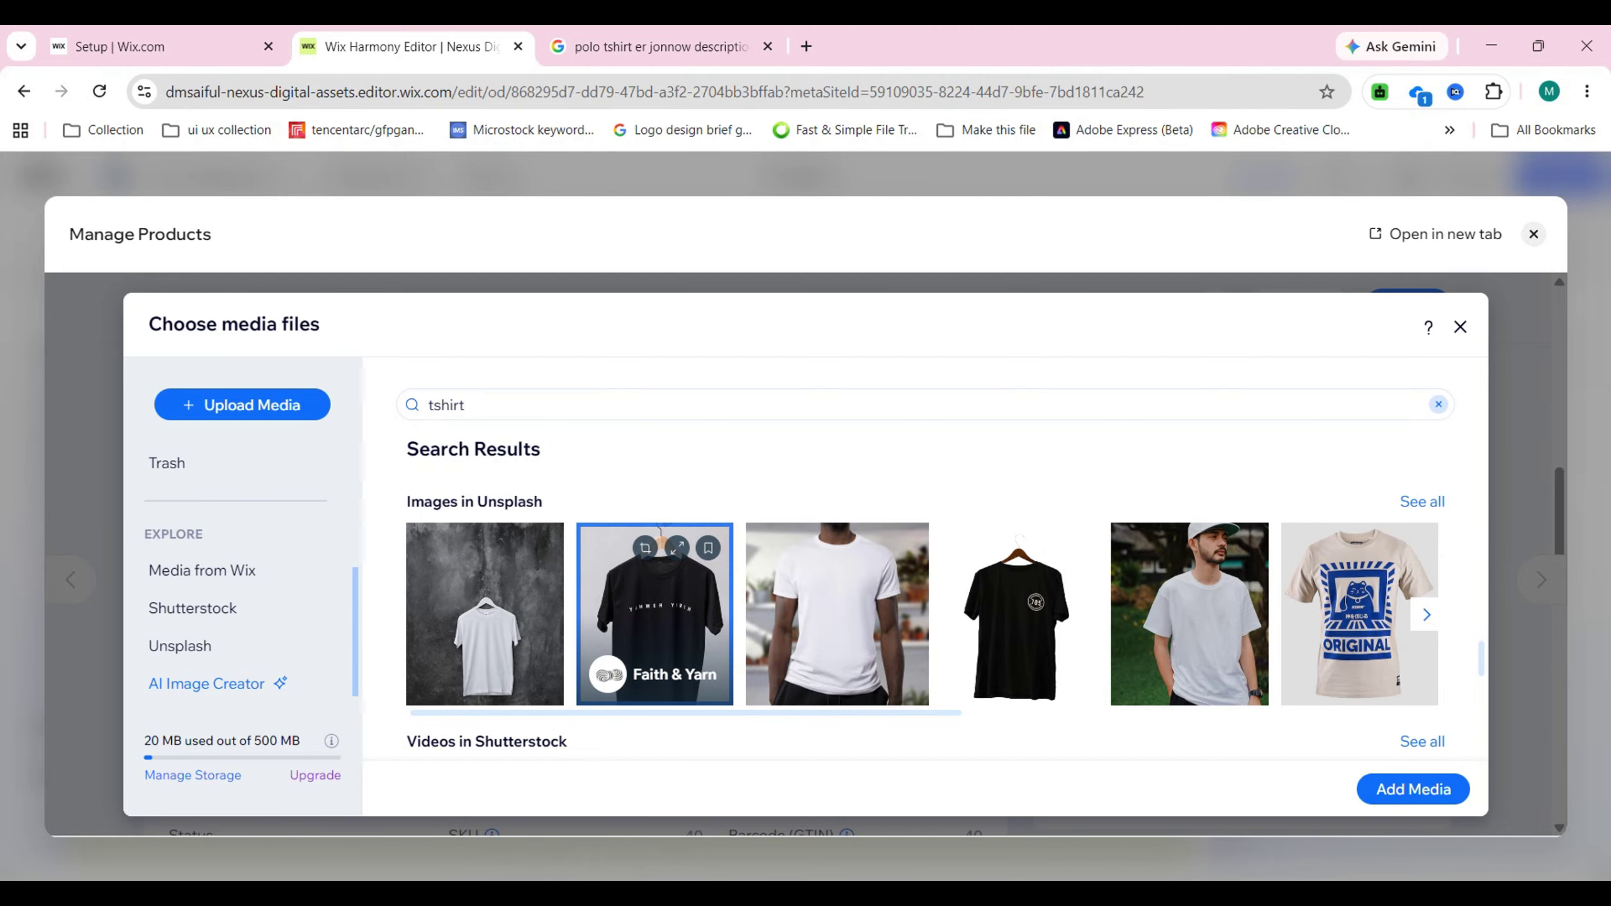
scroll(184, 628, up, 3)
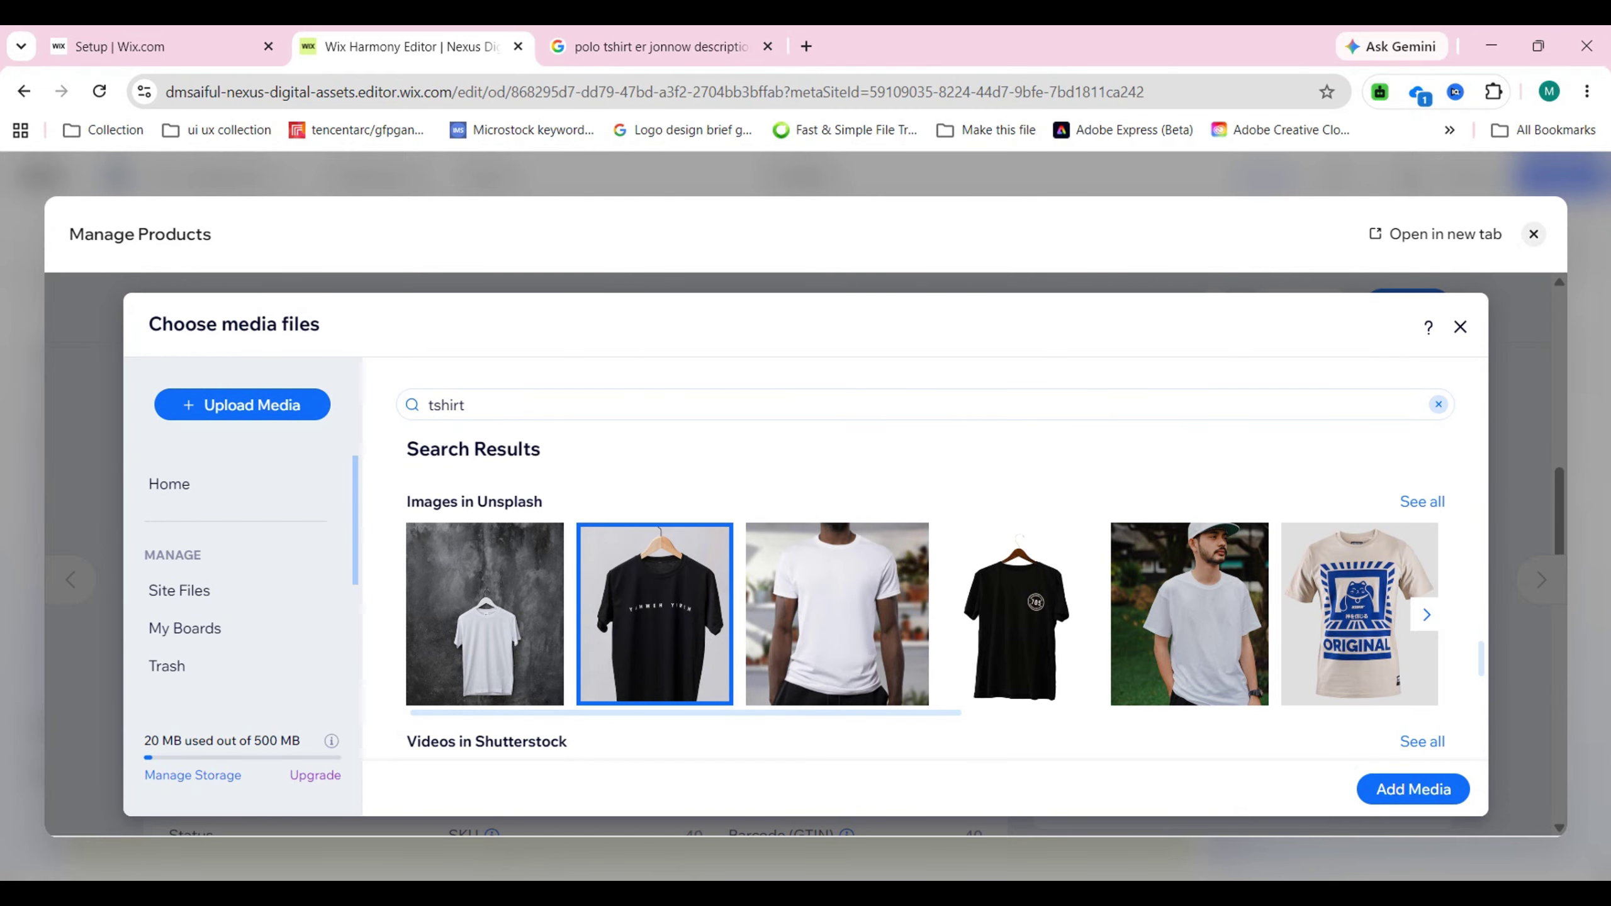
click(1413, 789)
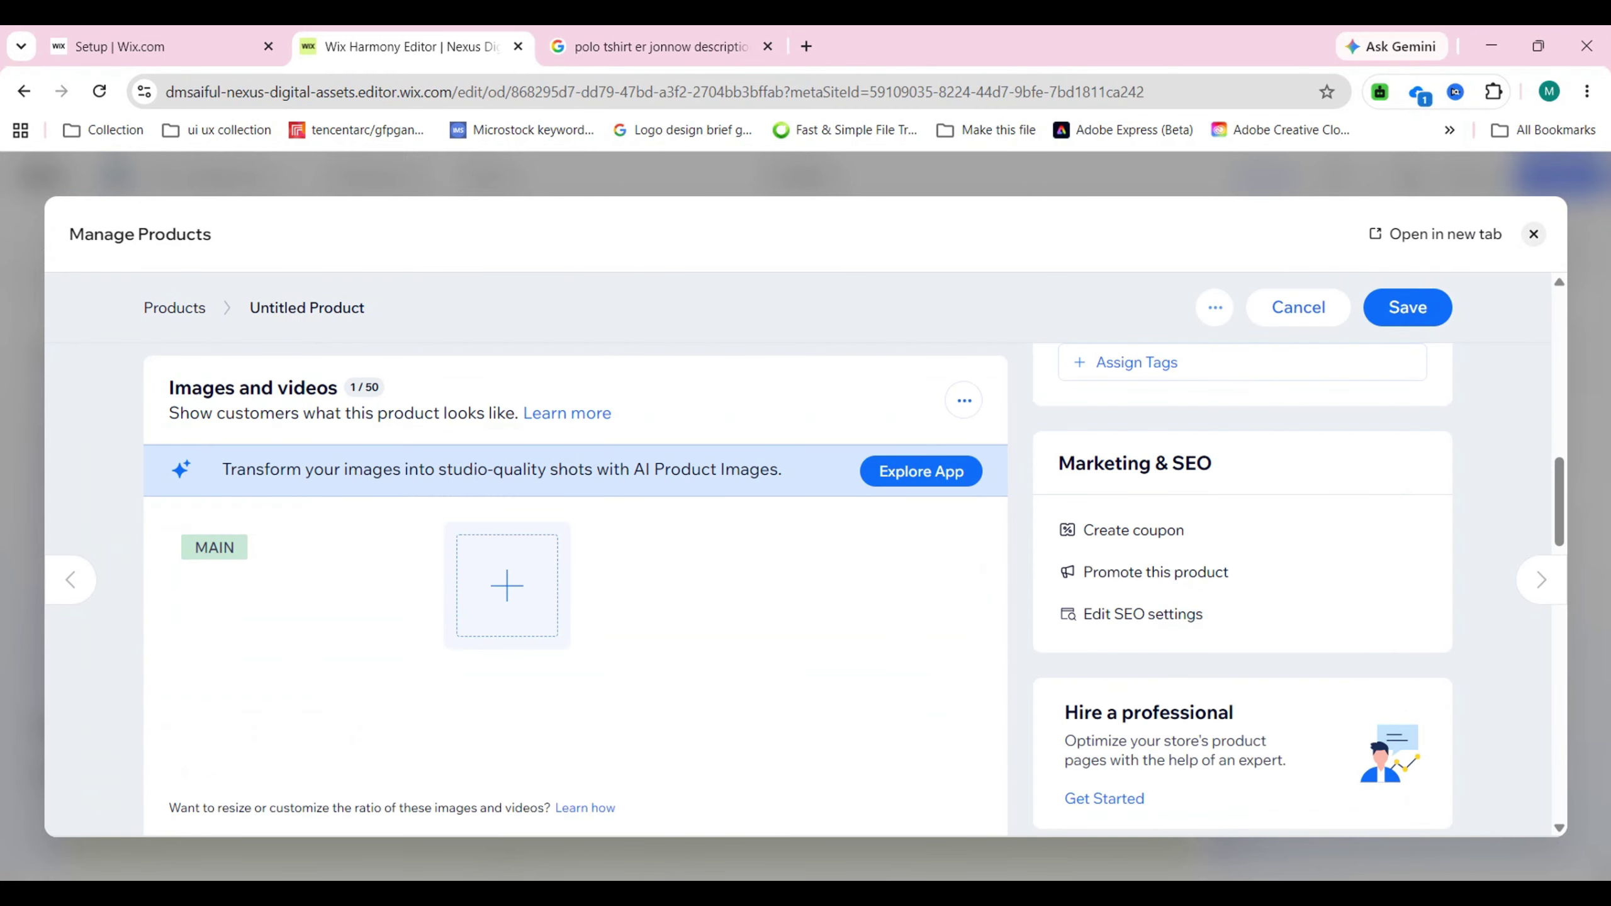
scroll(799, 571, down, 2)
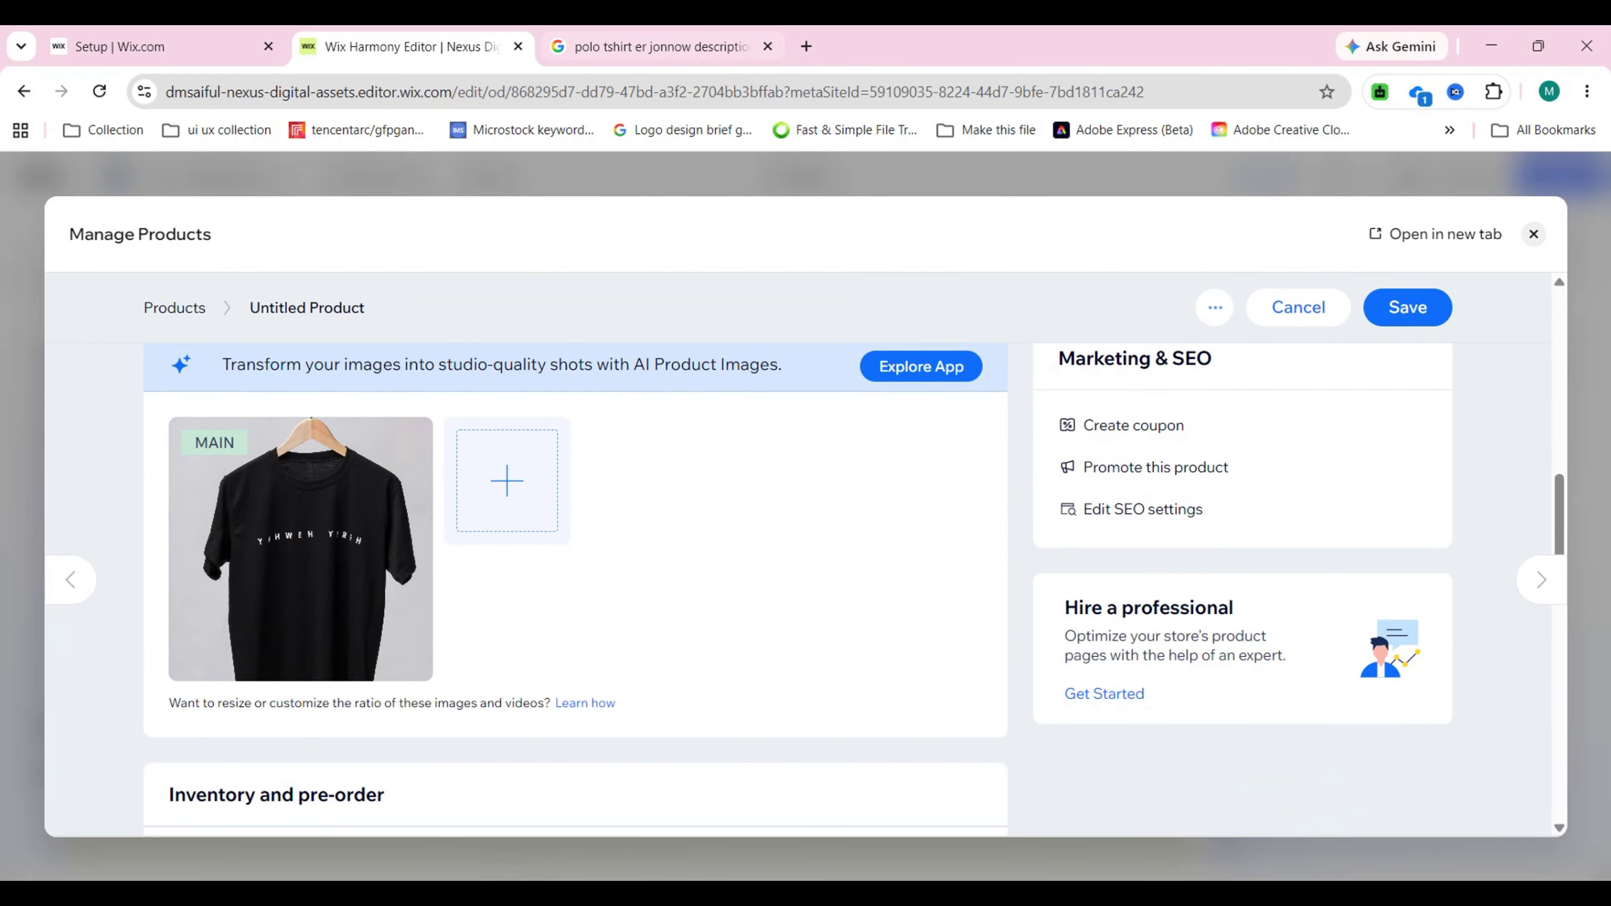
- Switch to the Google AI Mode thread and ask "amr akta black tshirt er jonnow same vabay sob kiso daw"
key(ctrl+Tab)
click(316, 765)
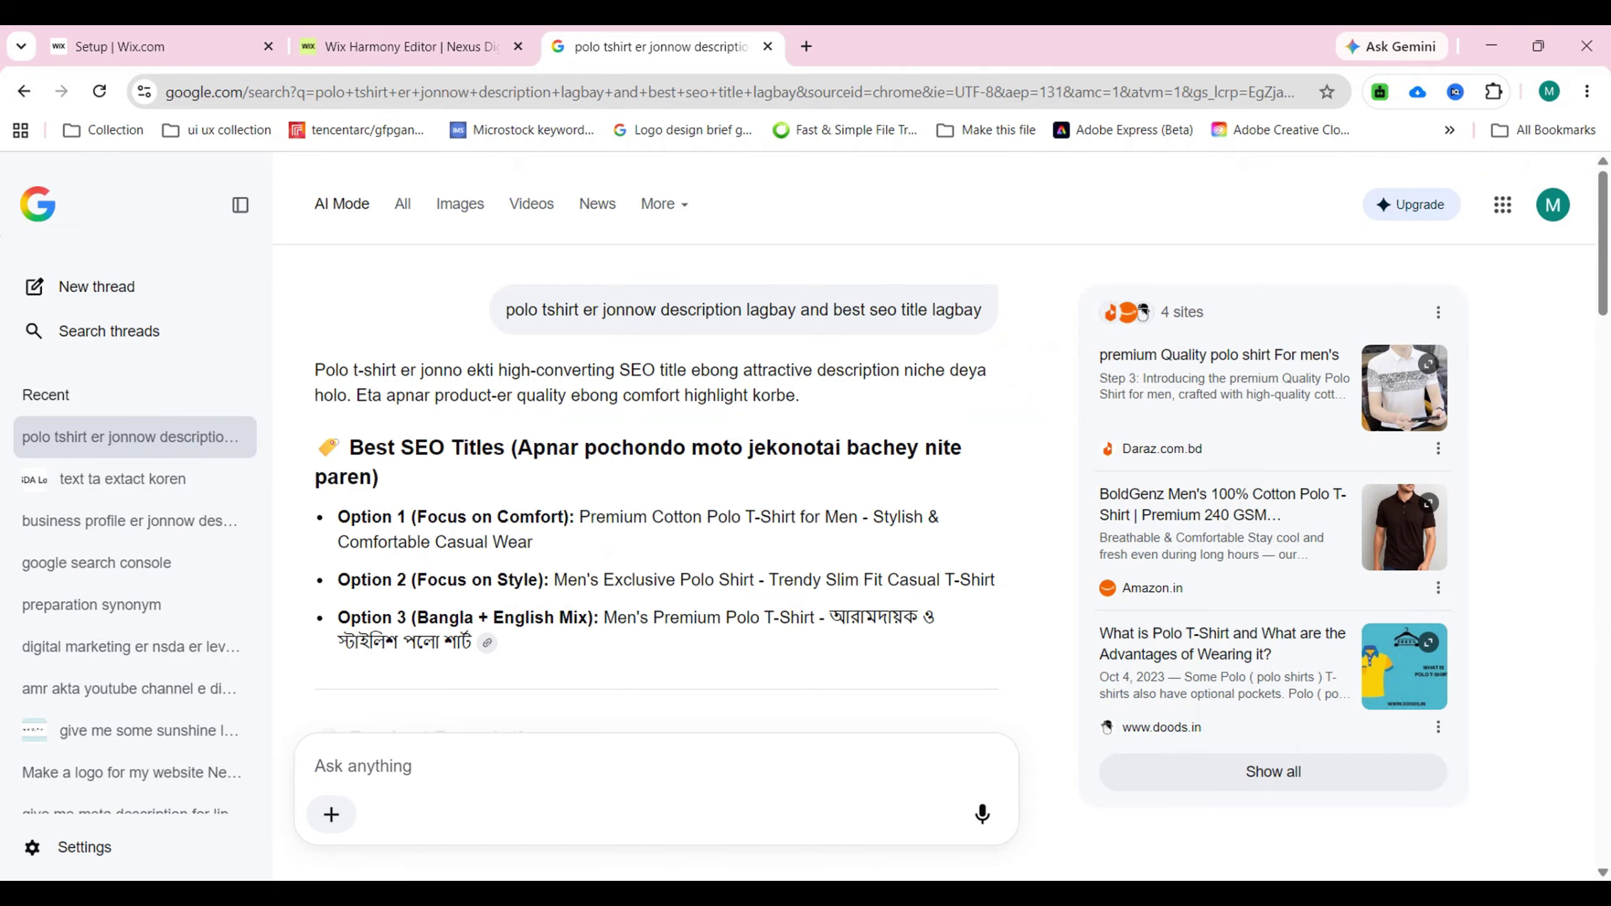
text(amr akta )
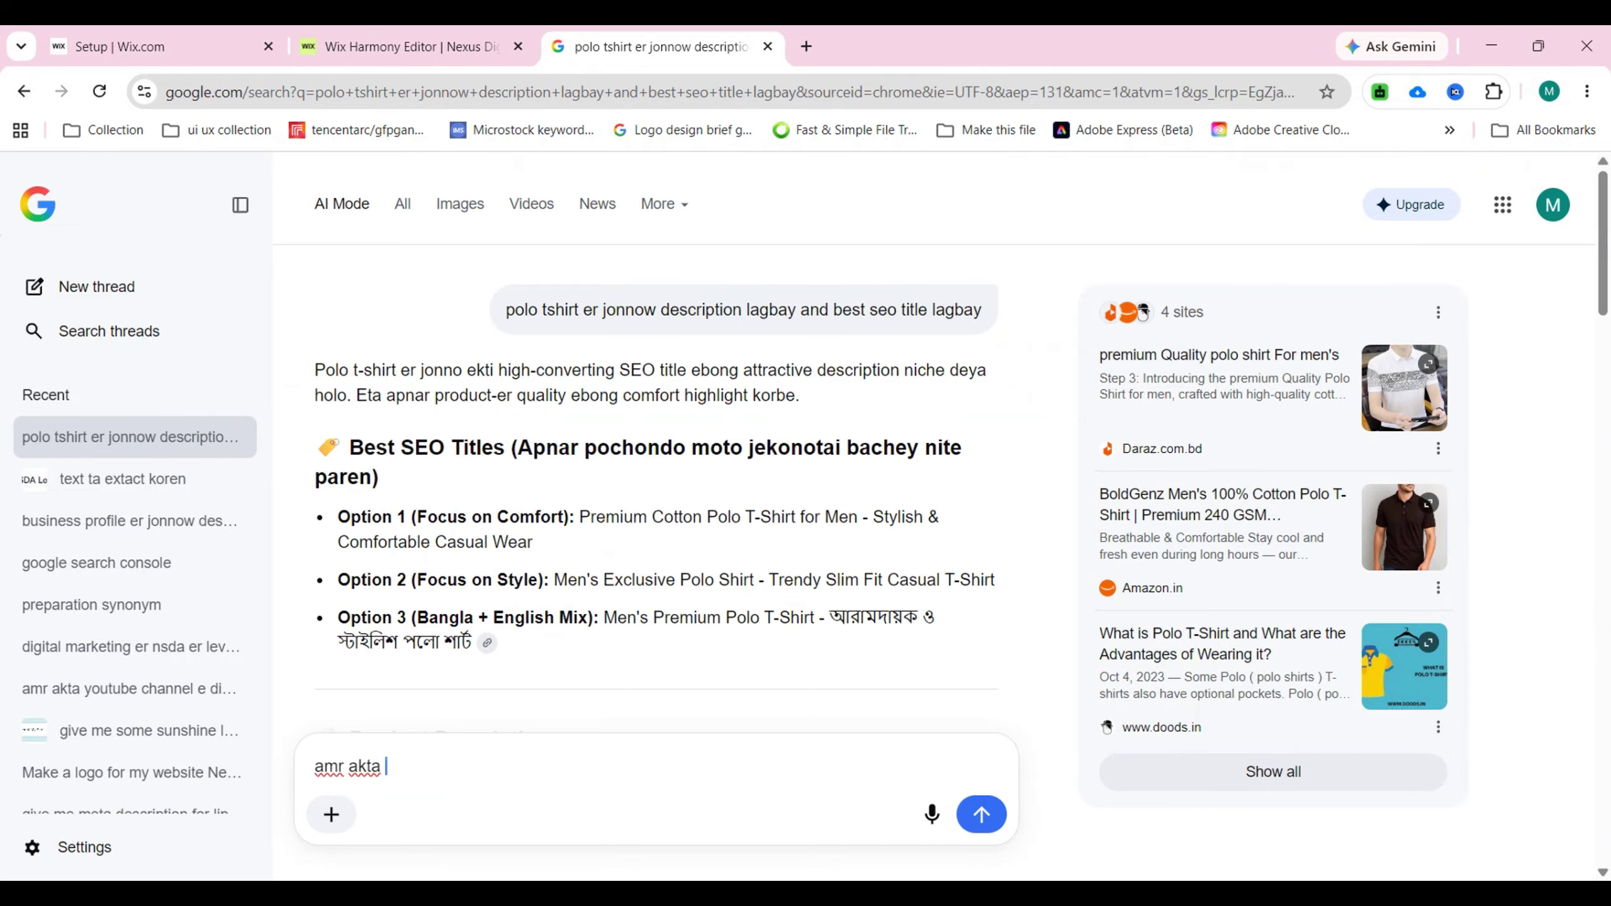
text(black tshirt a)
key(BackSpace)
text(er jonnow )
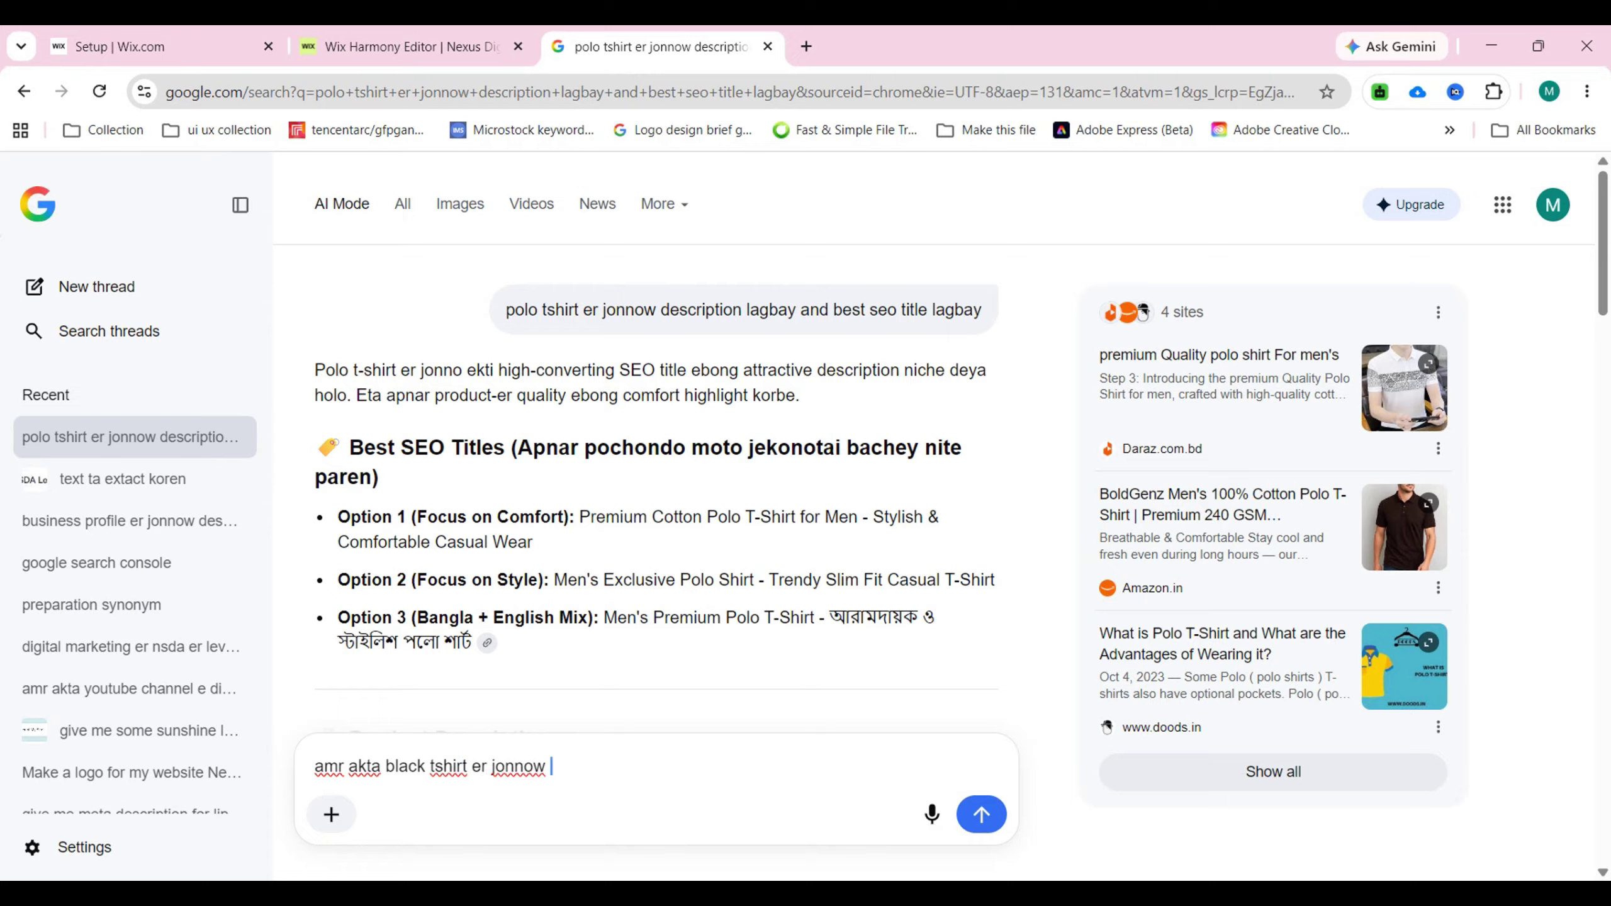
text(same vabay sob kiso daw)
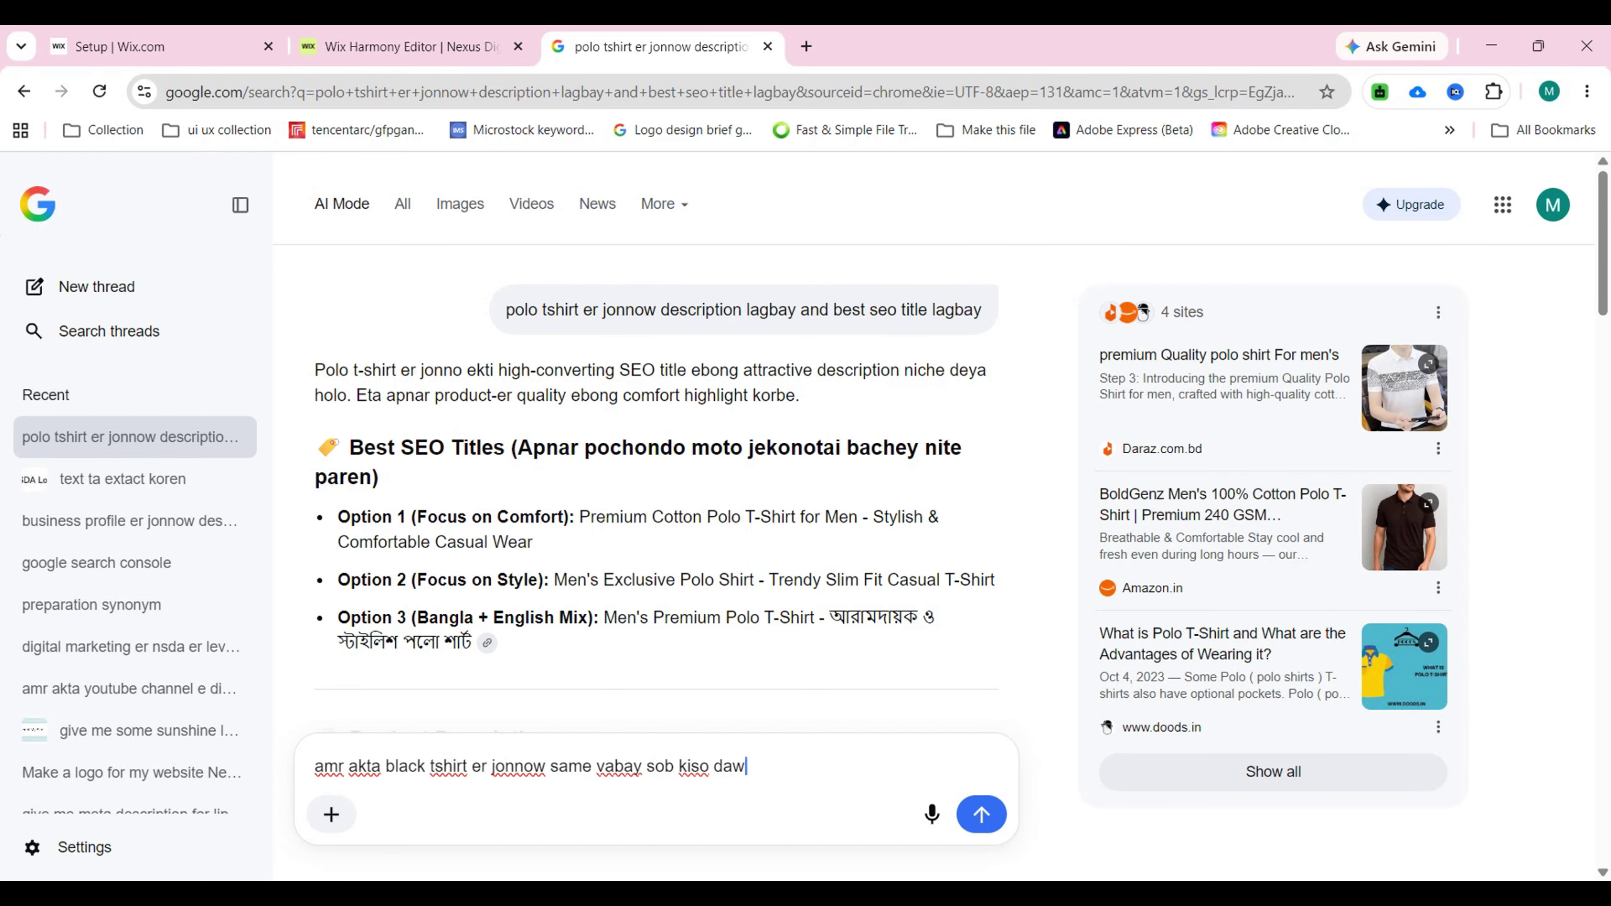
key(Return)
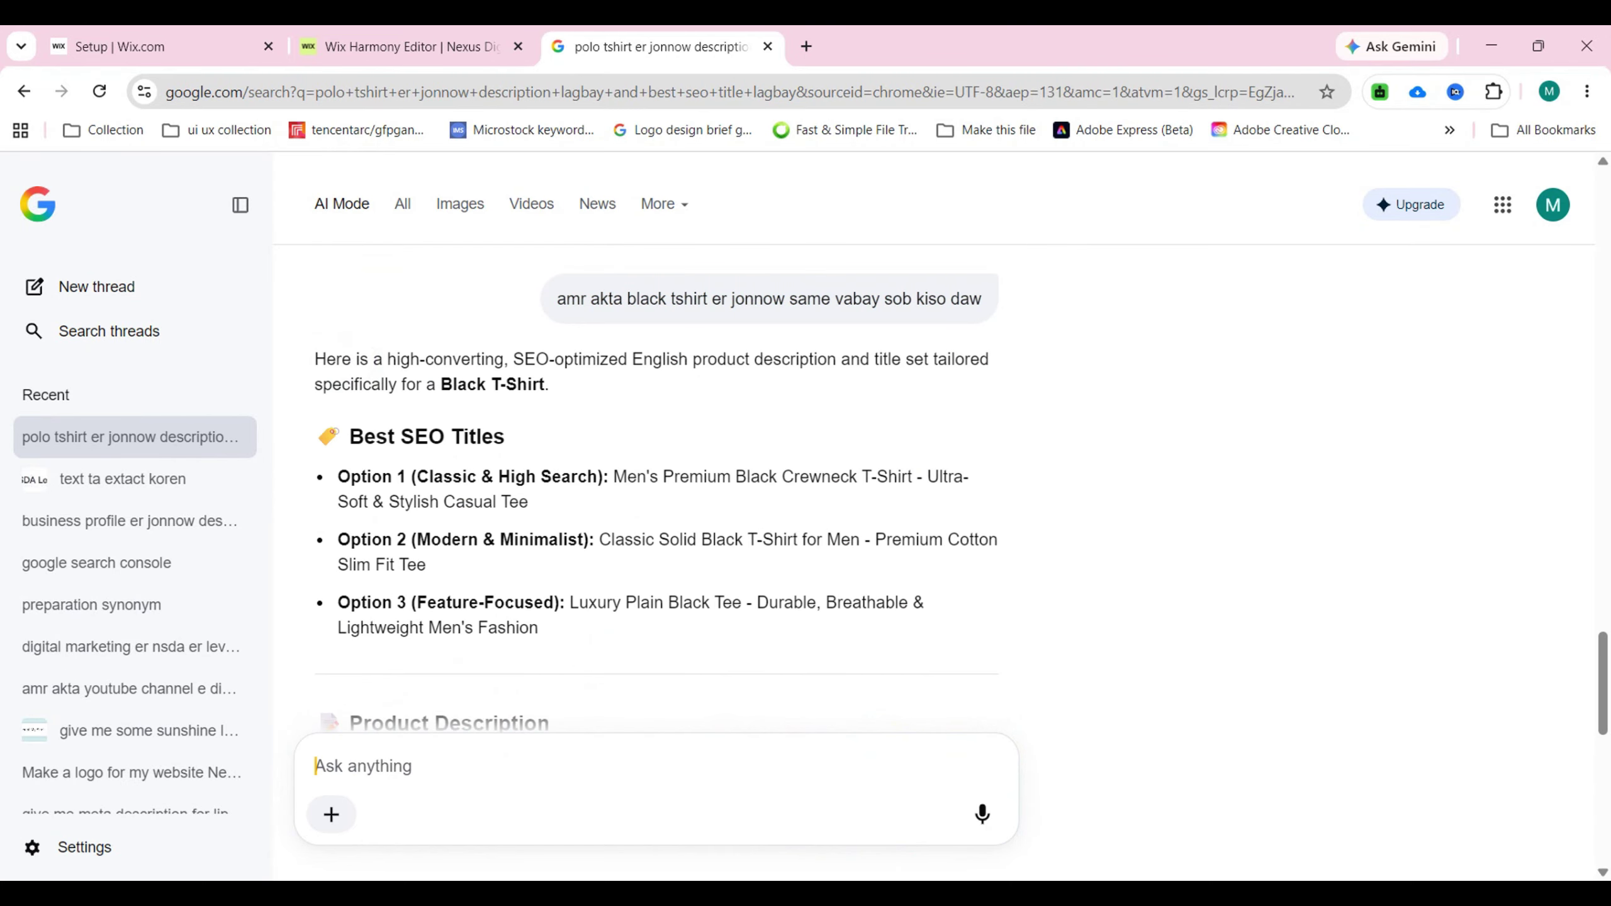
- Copy the Option 1 title and use it as the Wix product name: "Men's Premium Black Crewneck T-Shirt - Ultra-Soft & Stylish Casual Tee"
drag(614, 476, 528, 501)
key(ctrl+c)
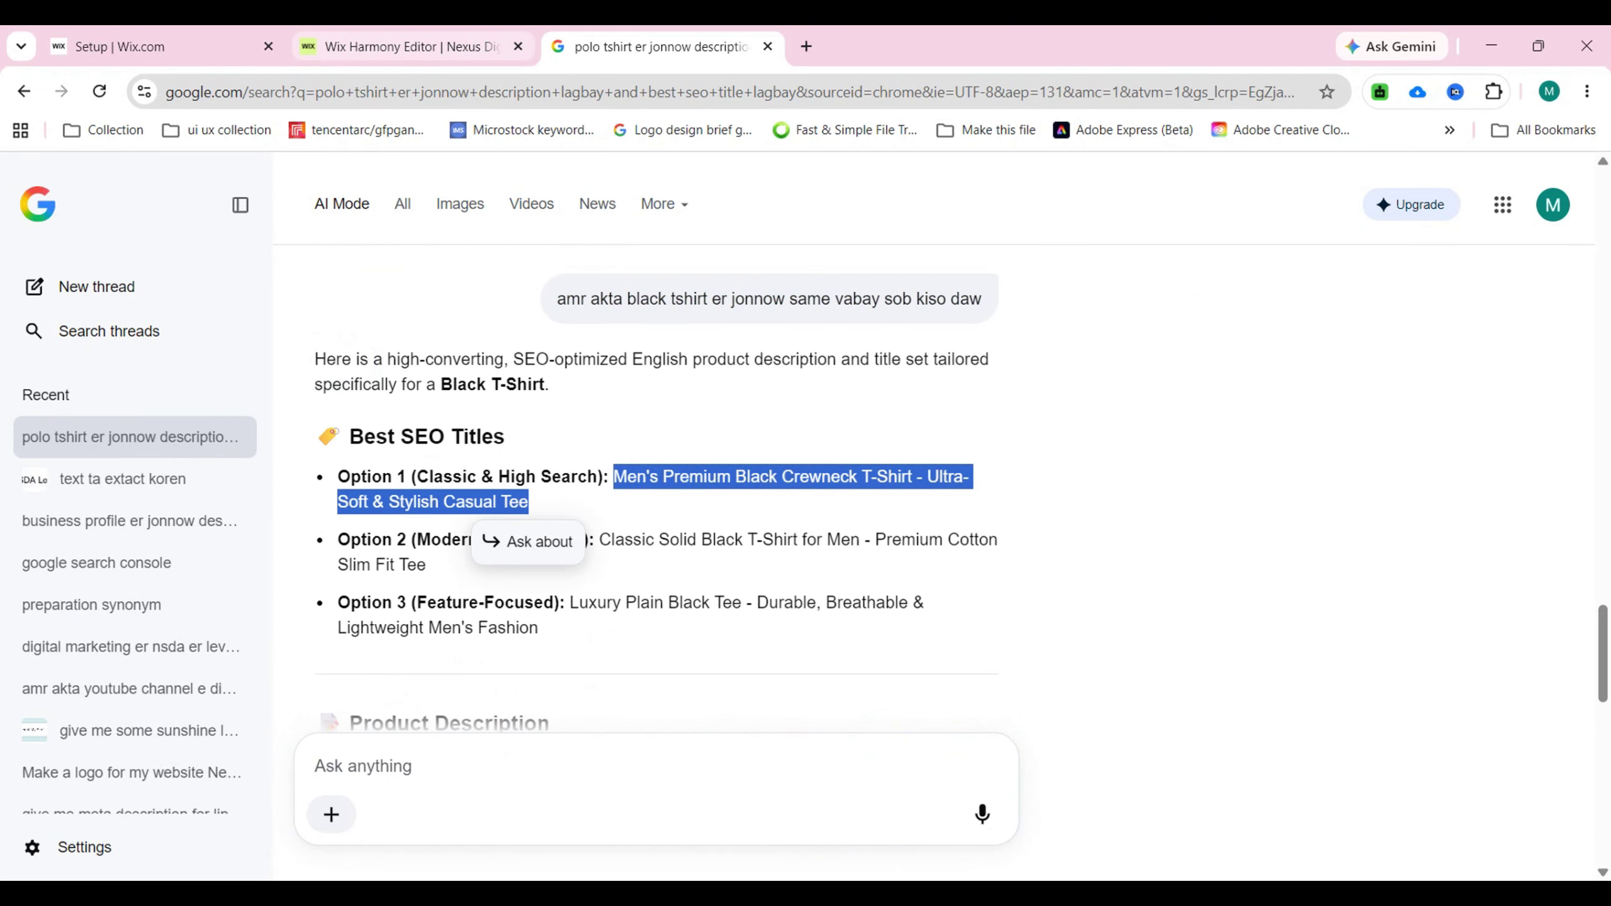
click(406, 46)
scroll(570, 571, up, 10)
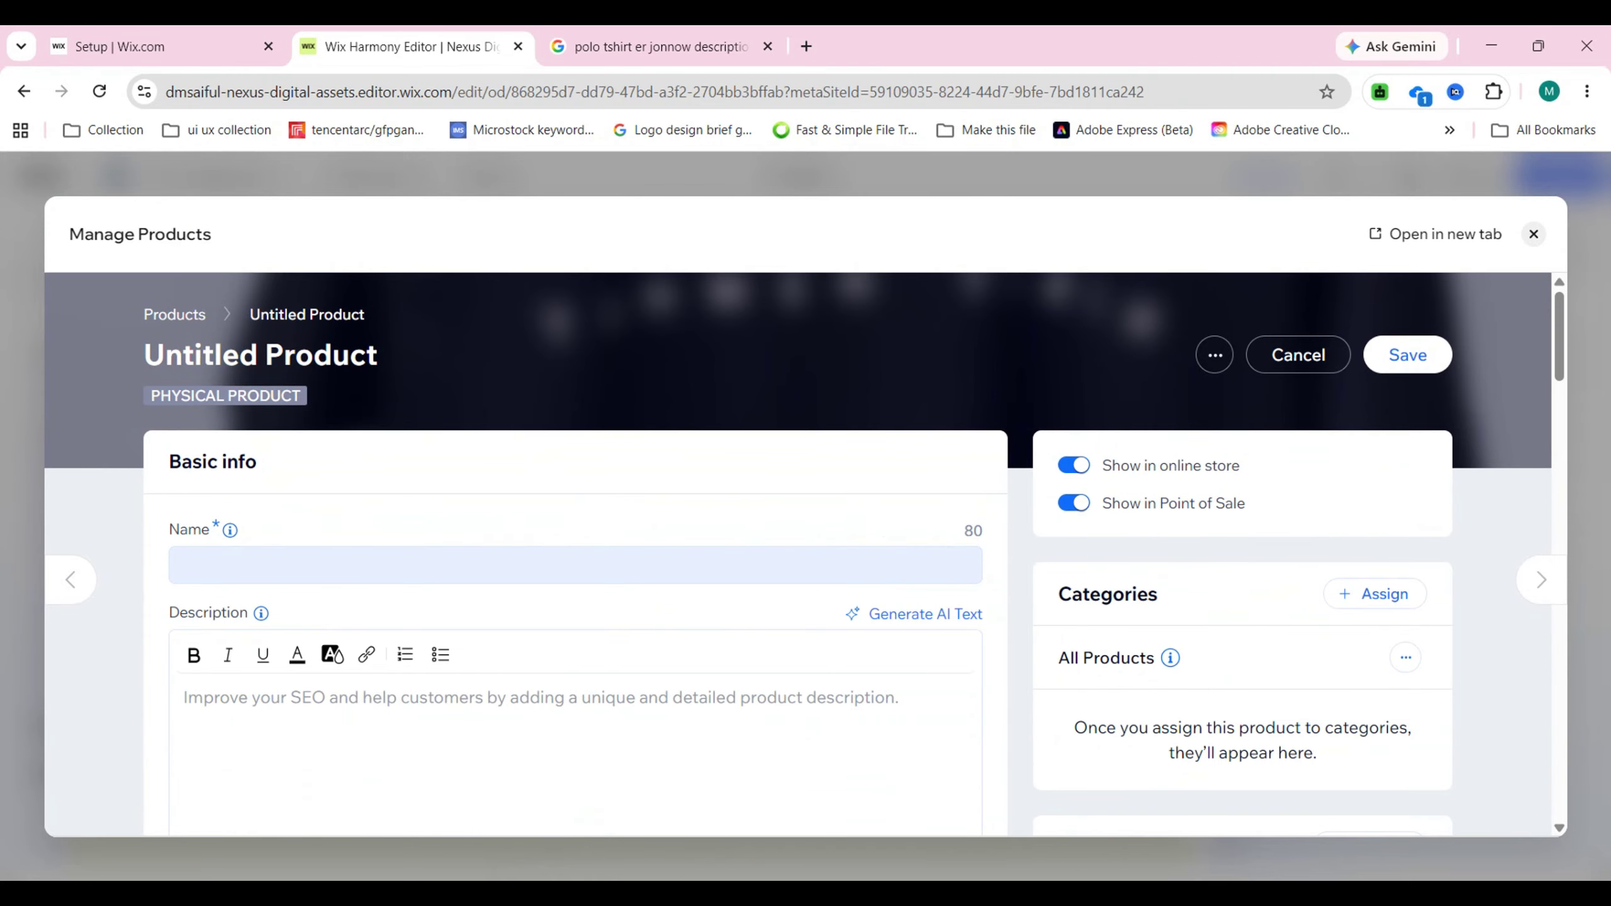
click(183, 564)
key(ctrl+v)
- Copy the full black T-shirt description with its specifications from the AI answer into the Wix product's description
click(659, 47)
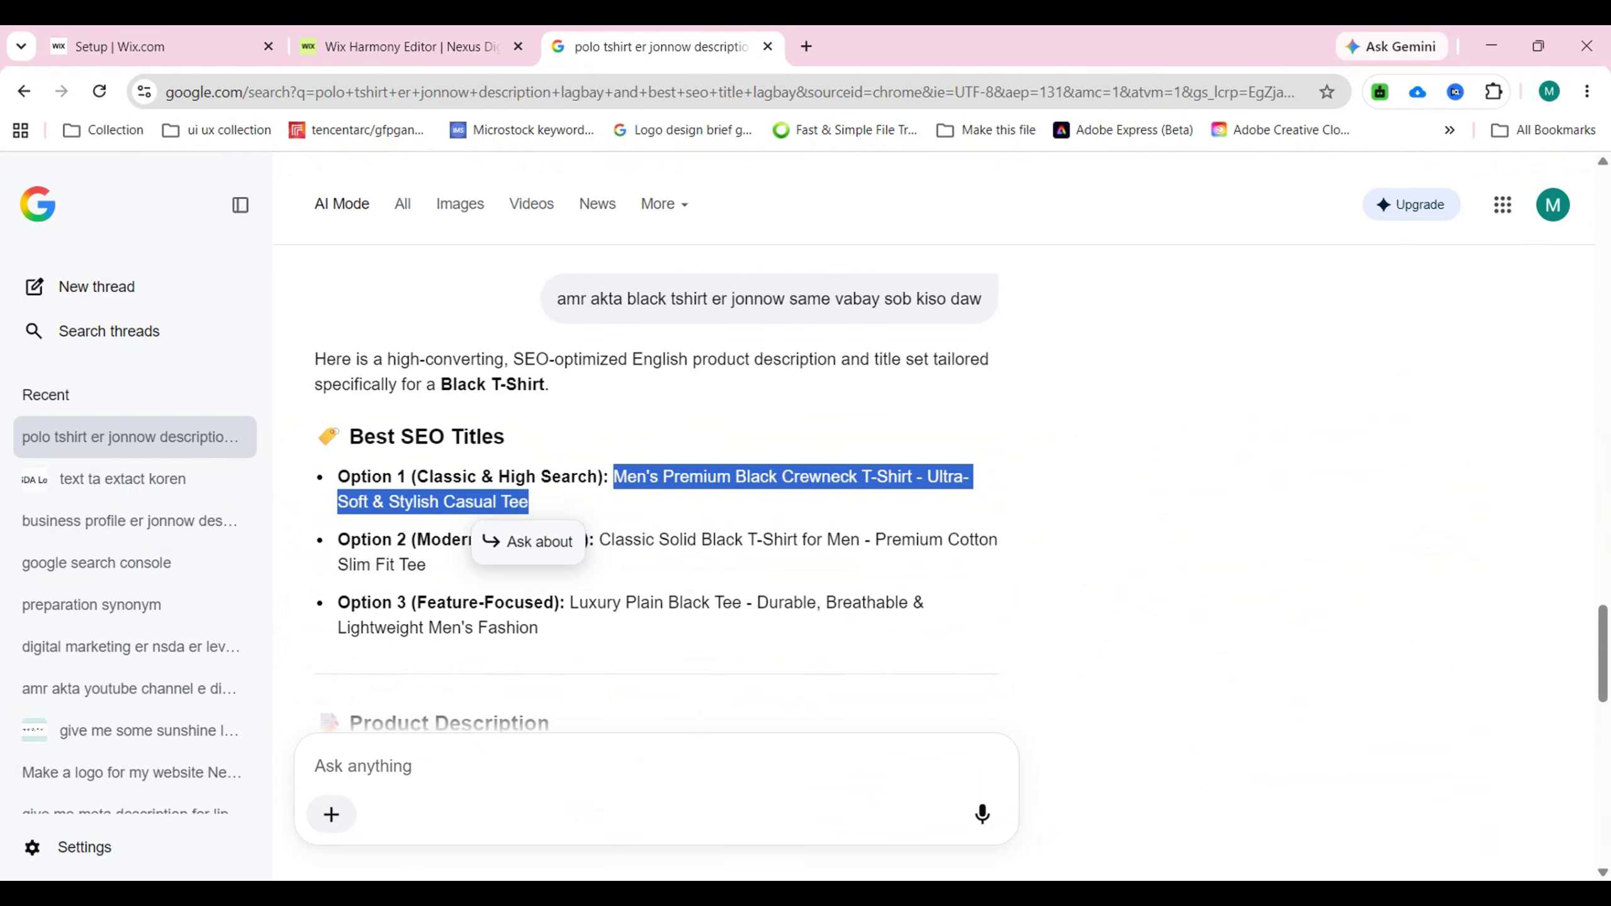
scroll(653, 495, down, 5)
drag(315, 454, 836, 662)
scroll(570, 445, down, 5)
scroll(635, 527, down, 1)
click(405, 46)
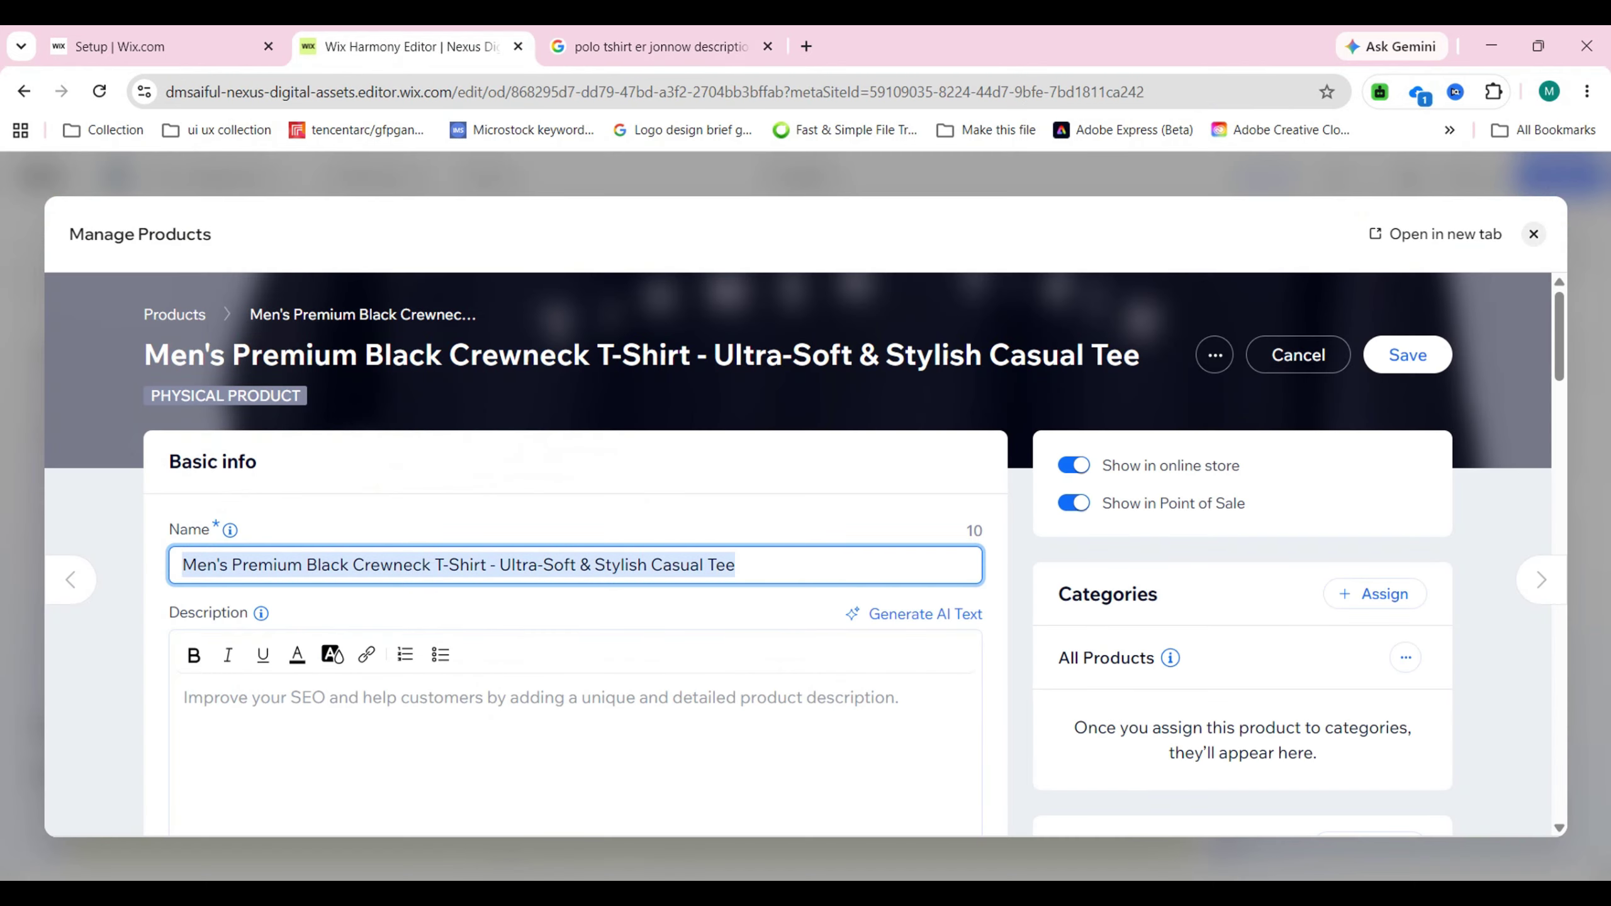
key(ctrl+v)
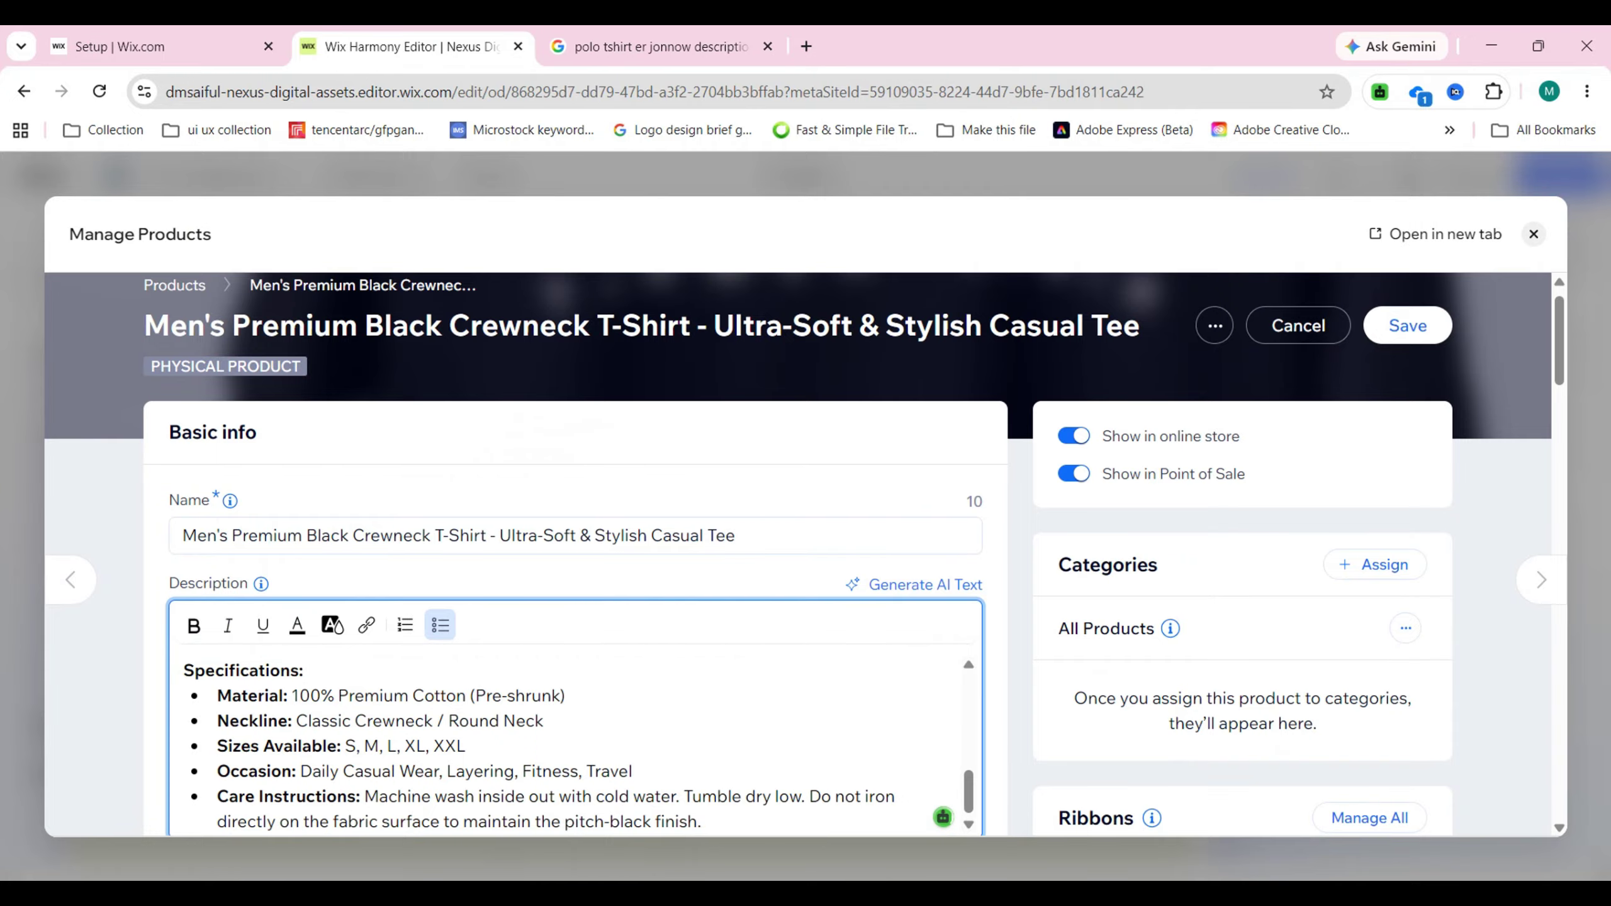
- Set the product's price to 450, strikethrough price to 1200 and cost of goods to 300
scroll(365, 526, down, 10)
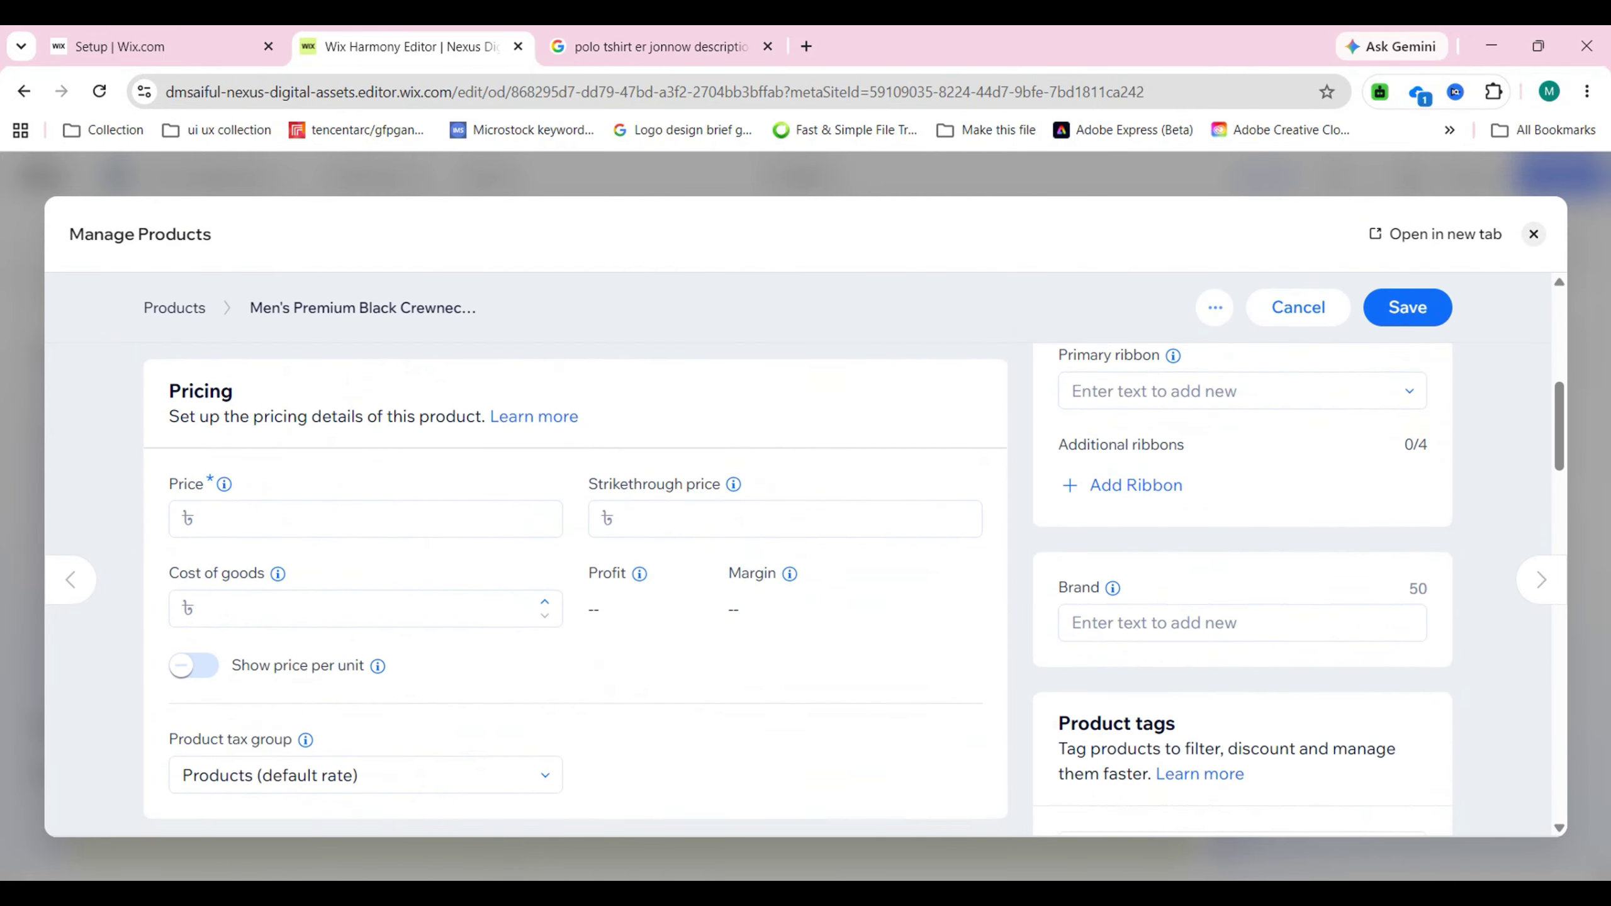
scroll(366, 525, up, 3)
click(366, 526)
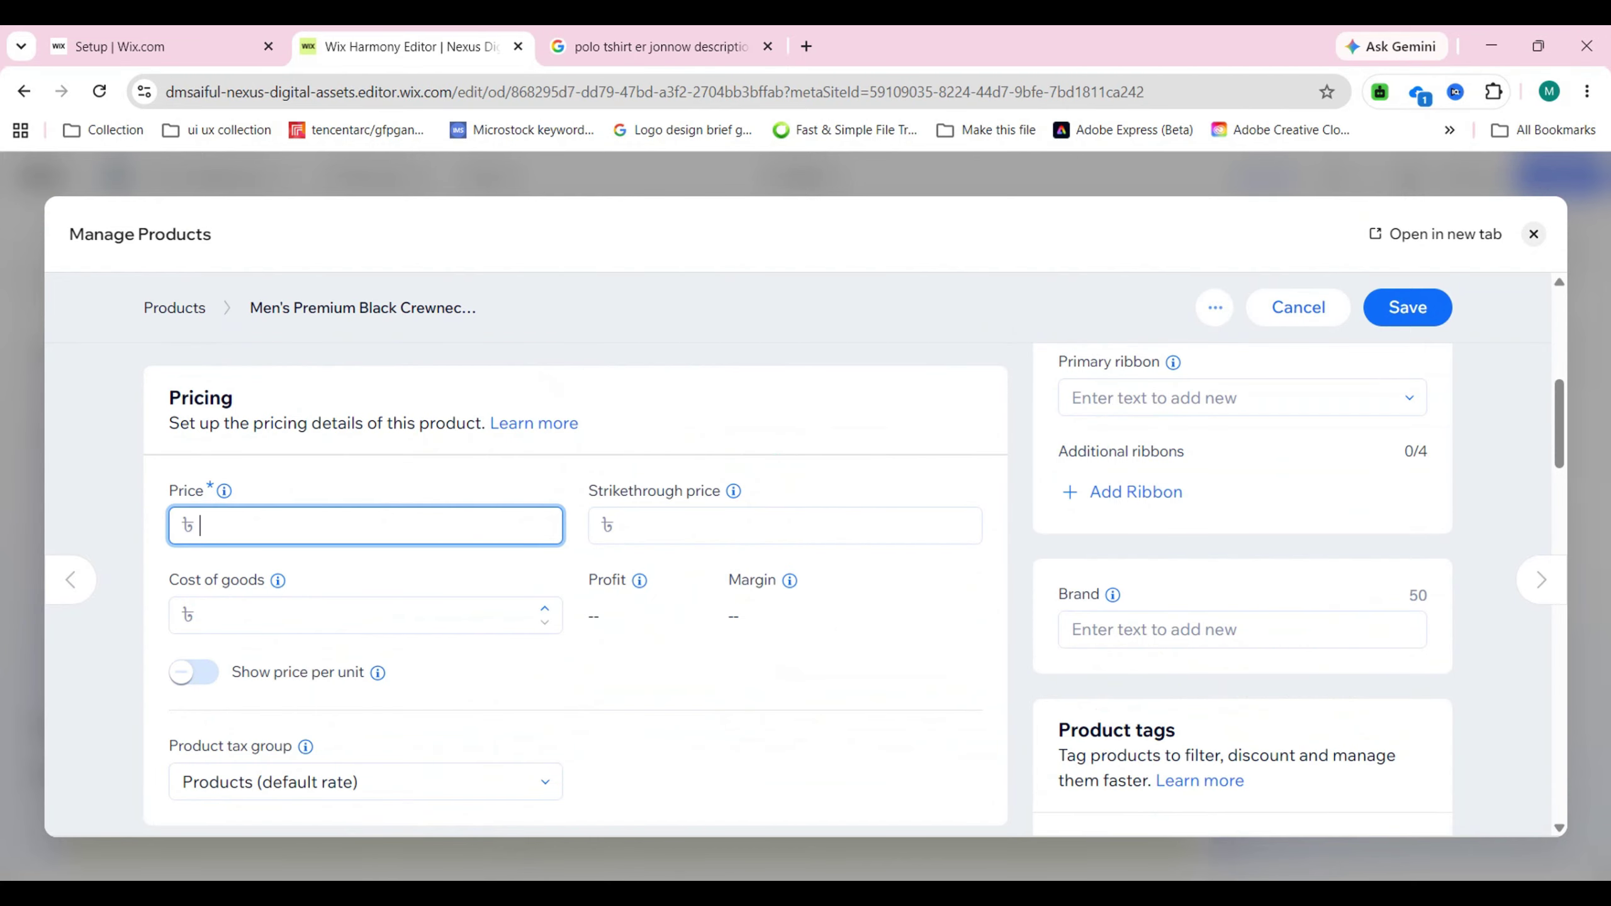
text(450)
click(620, 526)
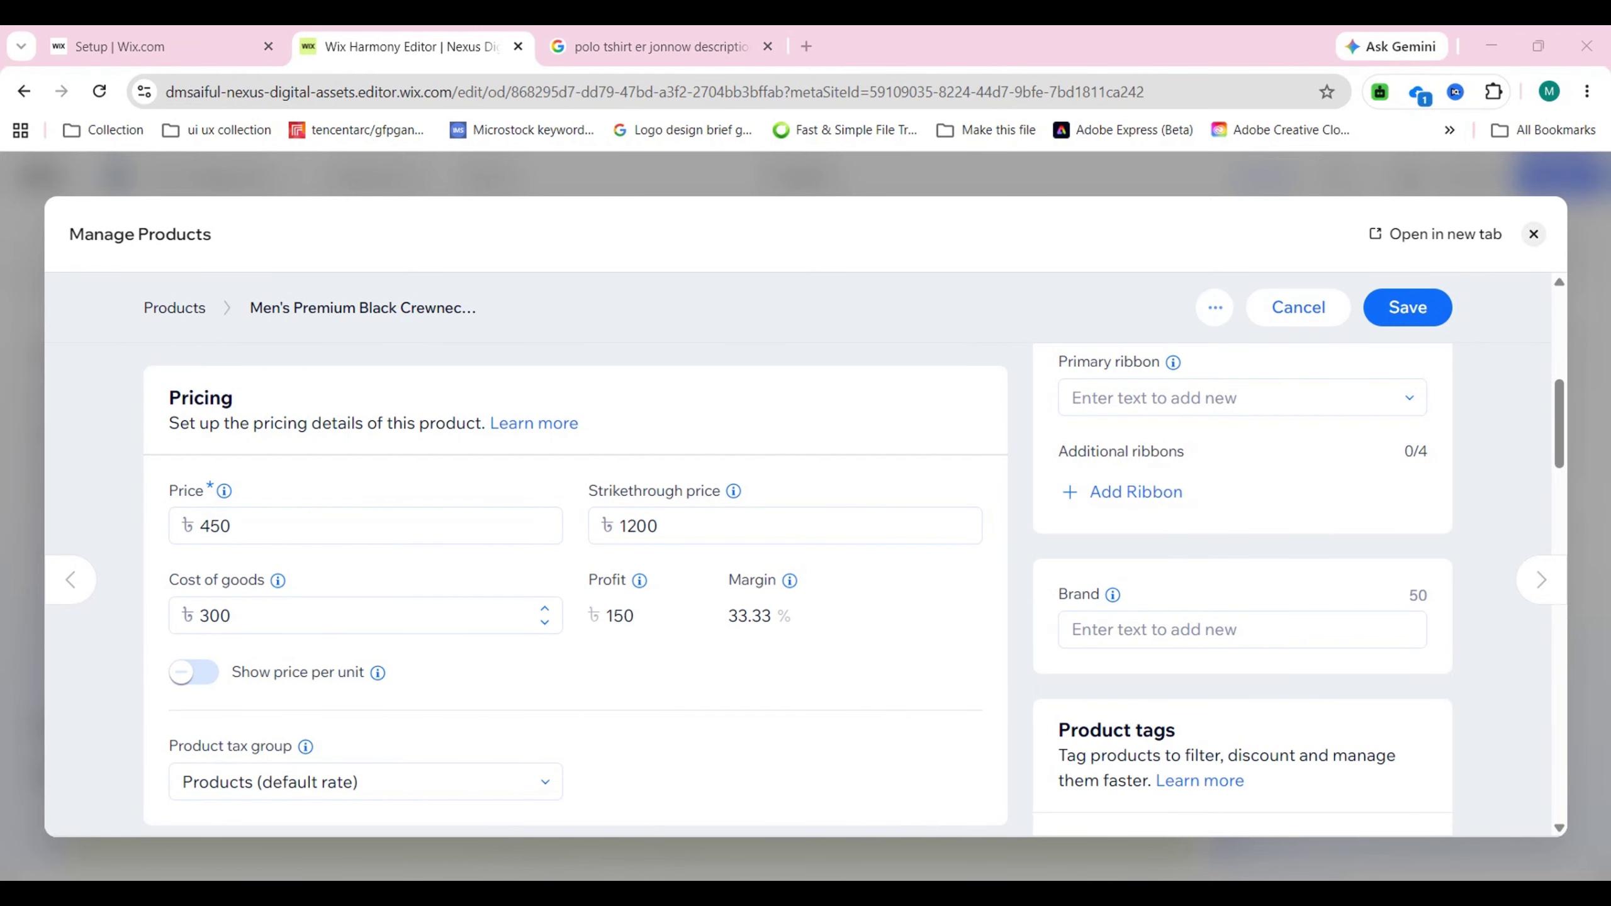
- Turn on inventory quantity tracking for the black T-shirt and set its quantity to 120
scroll(854, 589, down, 1)
scroll(797, 590, down, 4)
scroll(854, 589, down, 3)
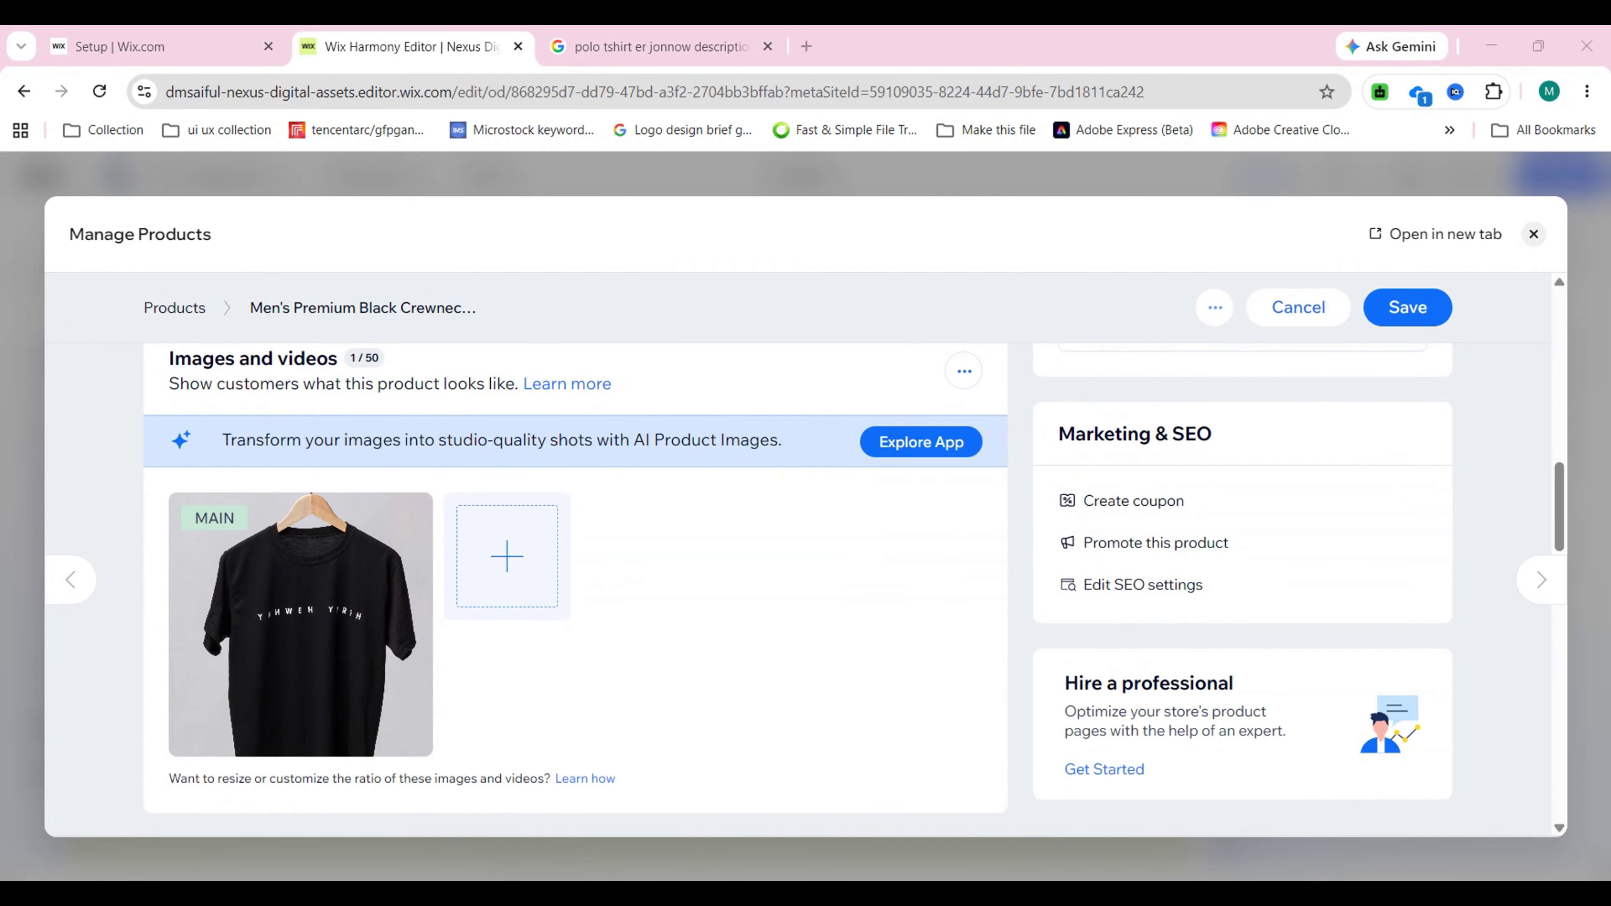
scroll(854, 590, down, 5)
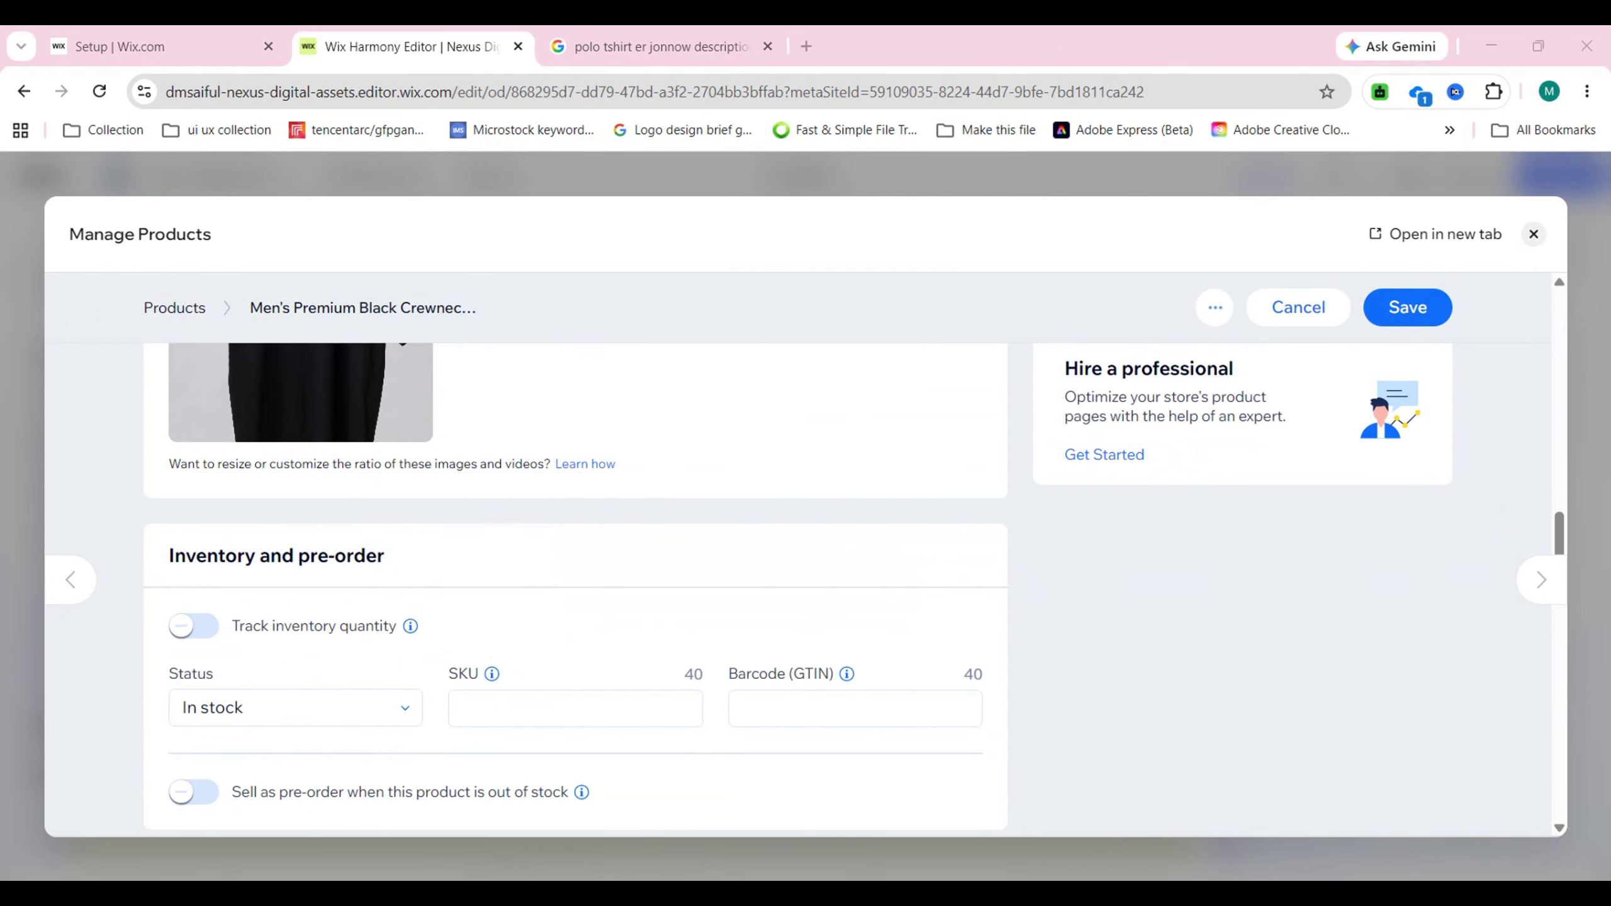
scroll(798, 580, down, 2)
click(193, 521)
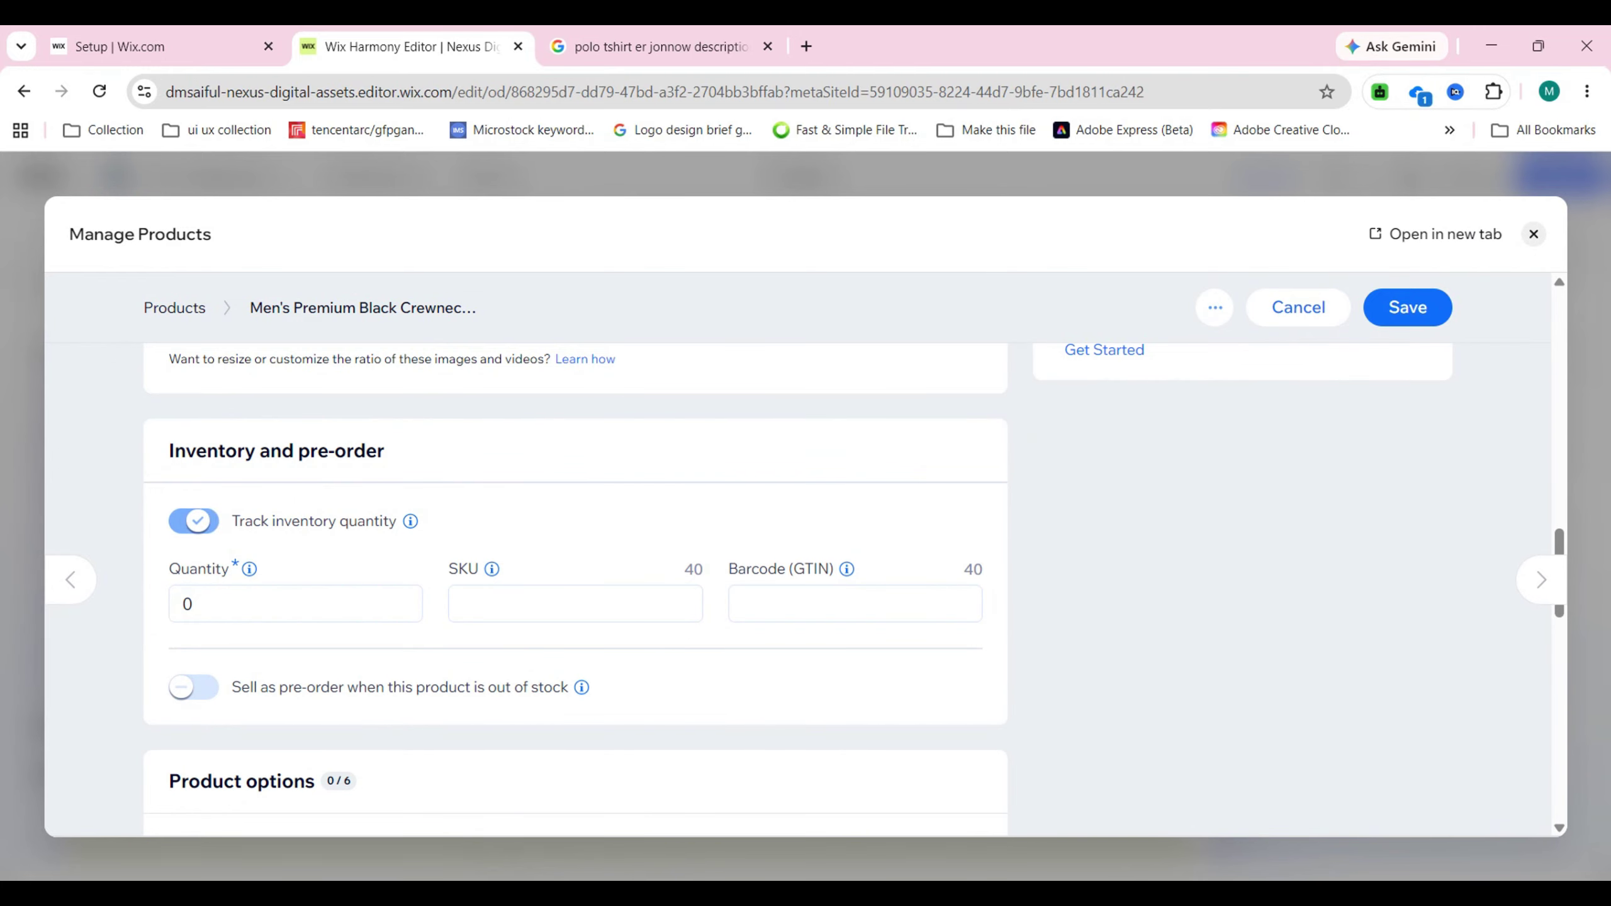
click(232, 604)
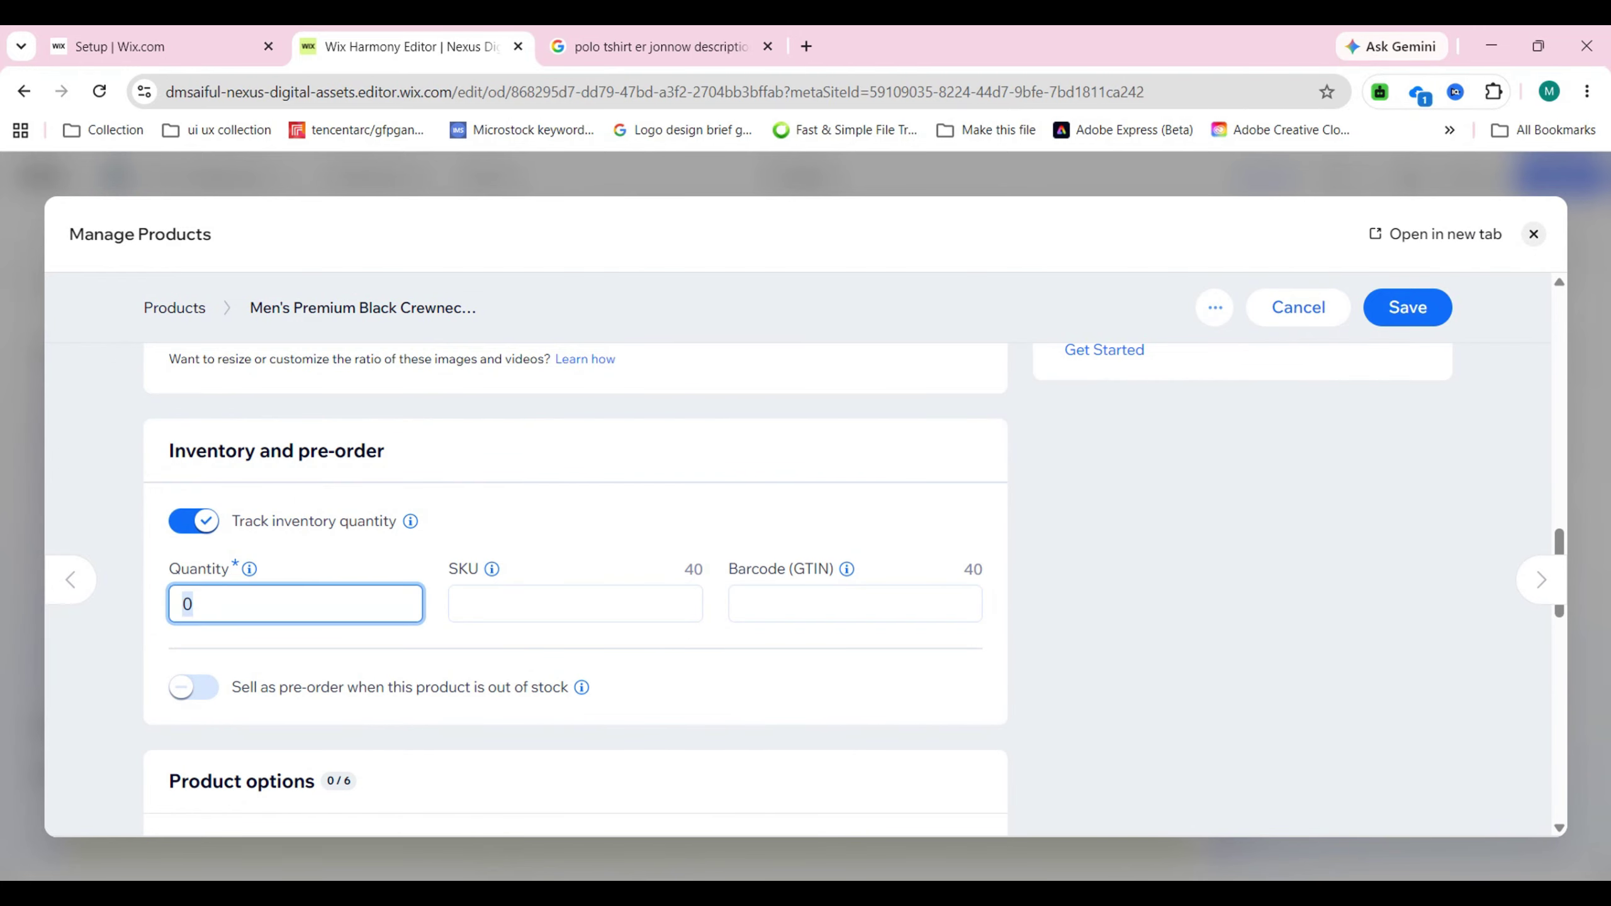
text(120)
- Look over the product options, modifiers and additional info sections, opening the new product option form and dismissing it
scroll(854, 590, down, 5)
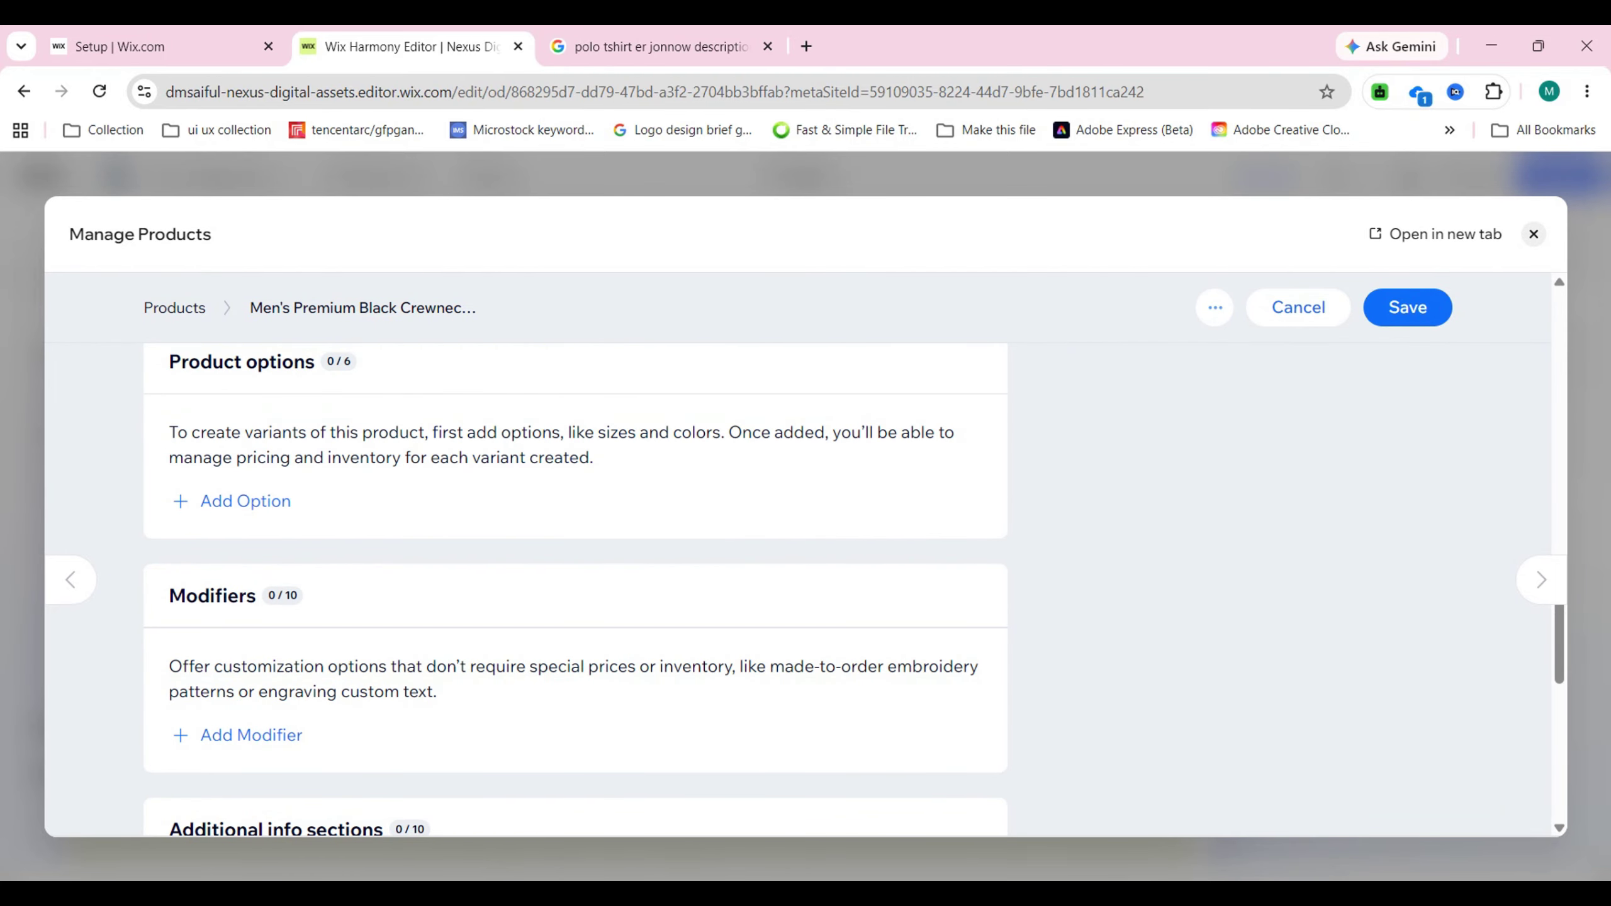
scroll(575, 589, up, 2)
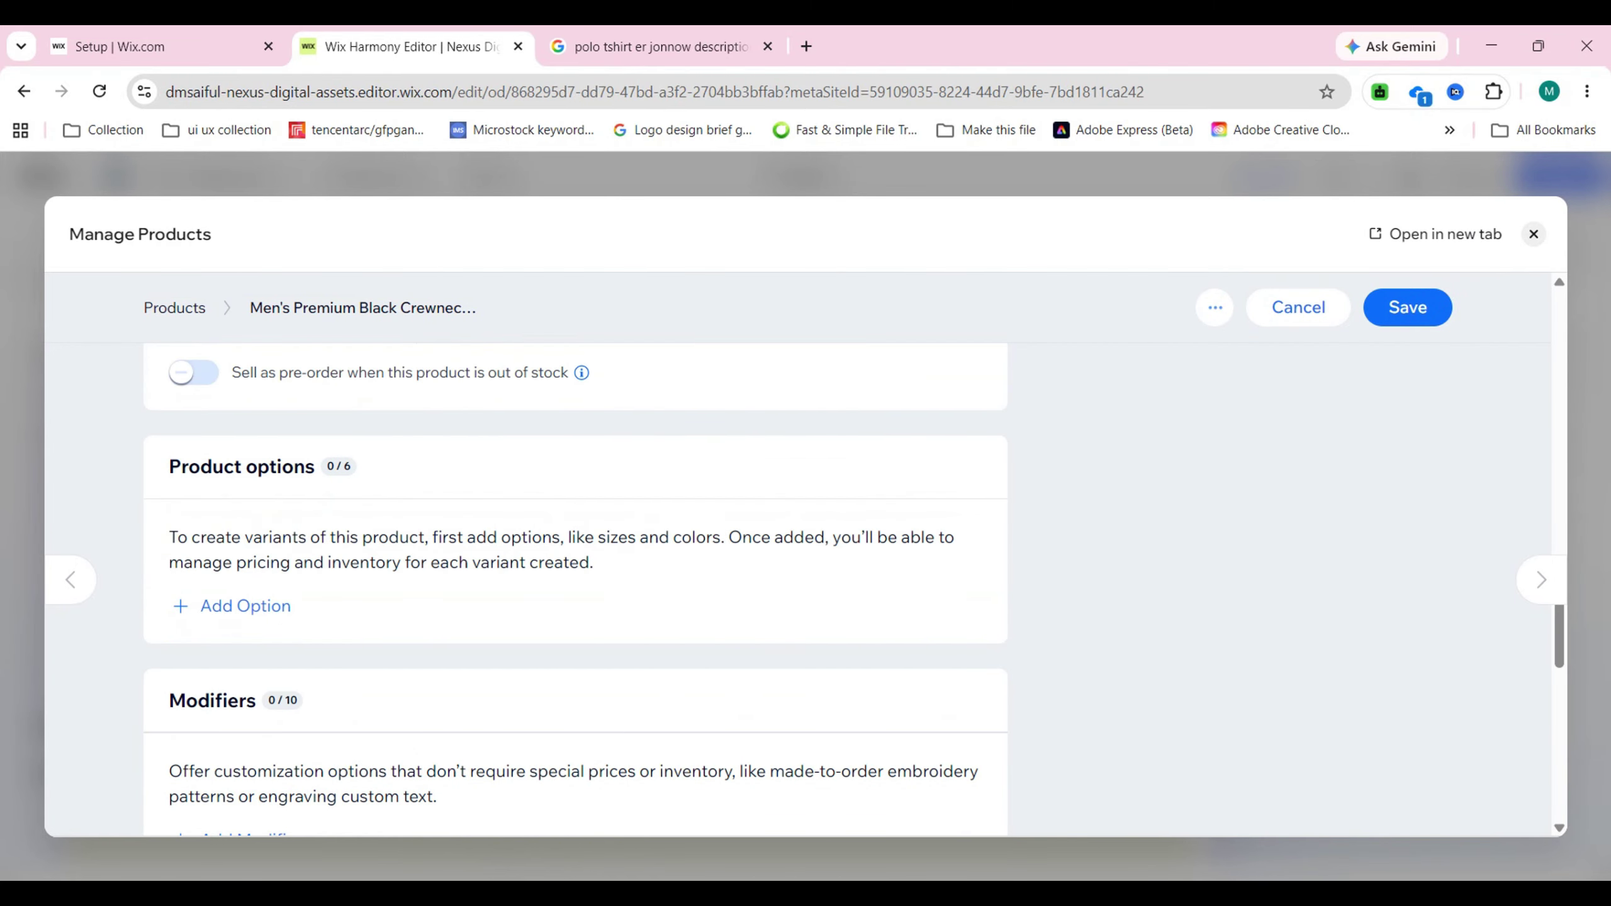
scroll(575, 590, down, 5)
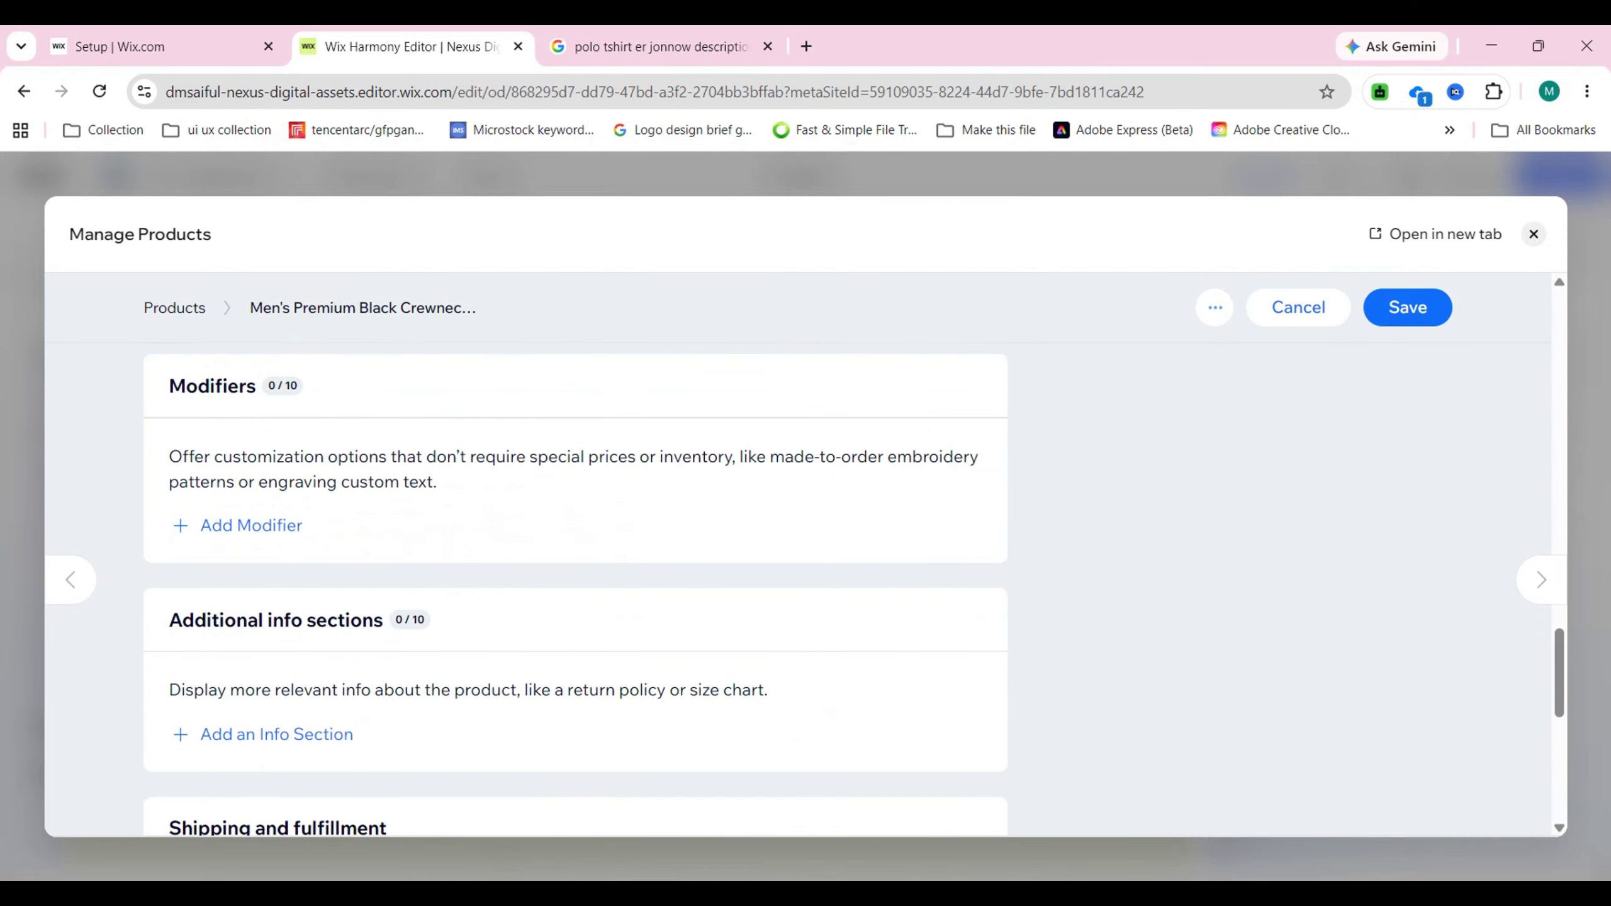
scroll(244, 500, up, 3)
click(245, 501)
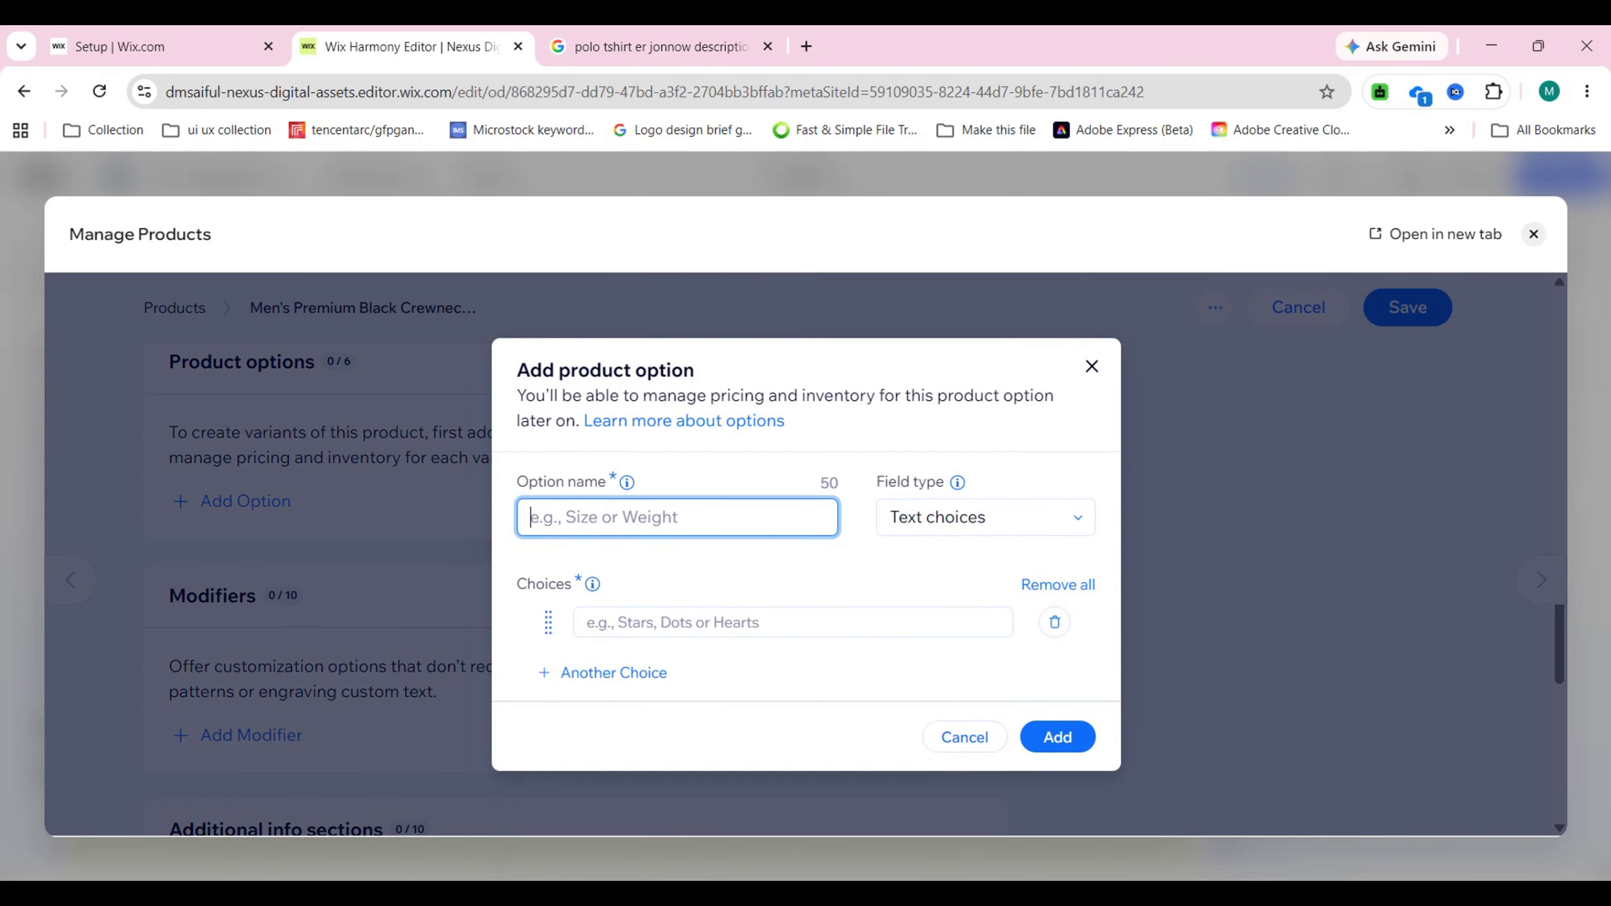
key(Escape)
scroll(575, 589, down, 5)
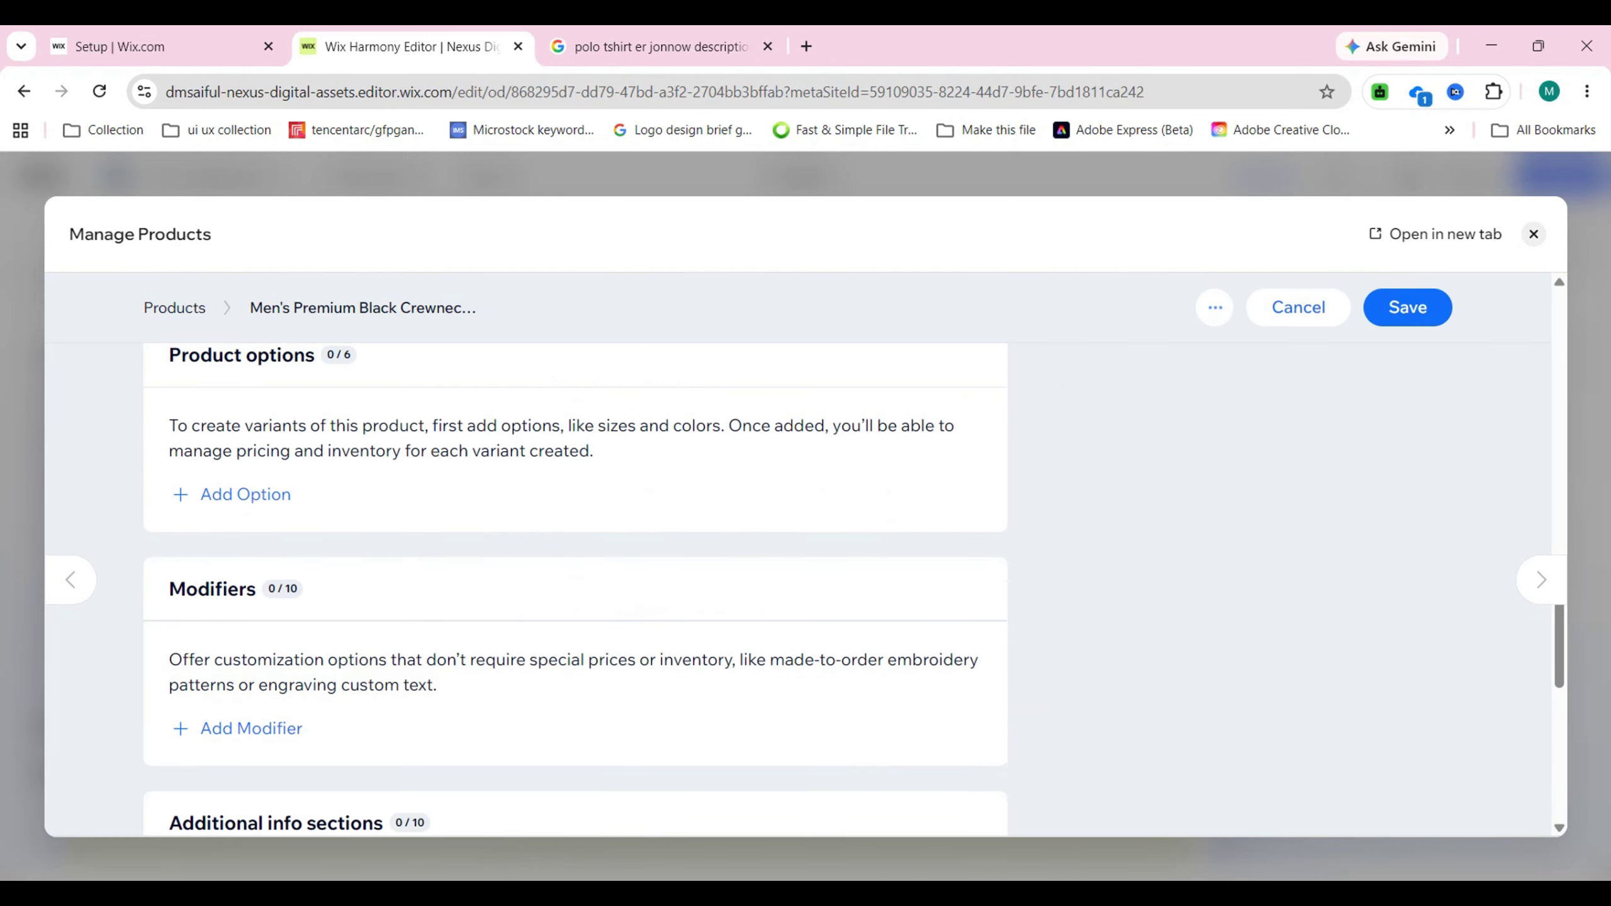
- Save the black T-shirt product and close the product manager to return to the site editor
click(1406, 307)
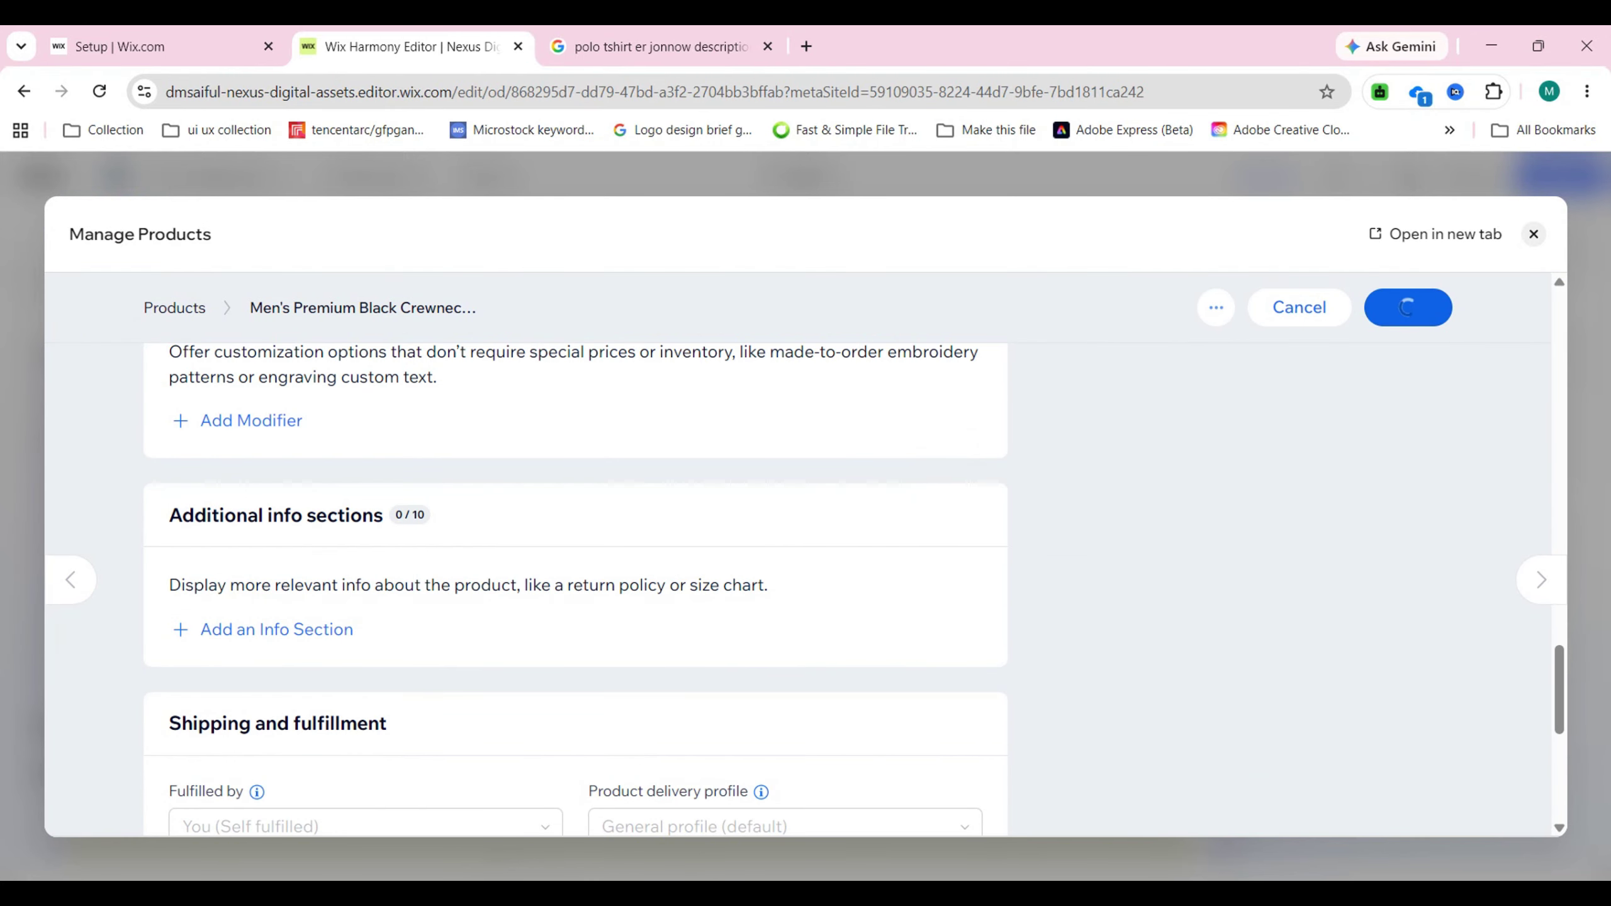
scroll(790, 660, down, 3)
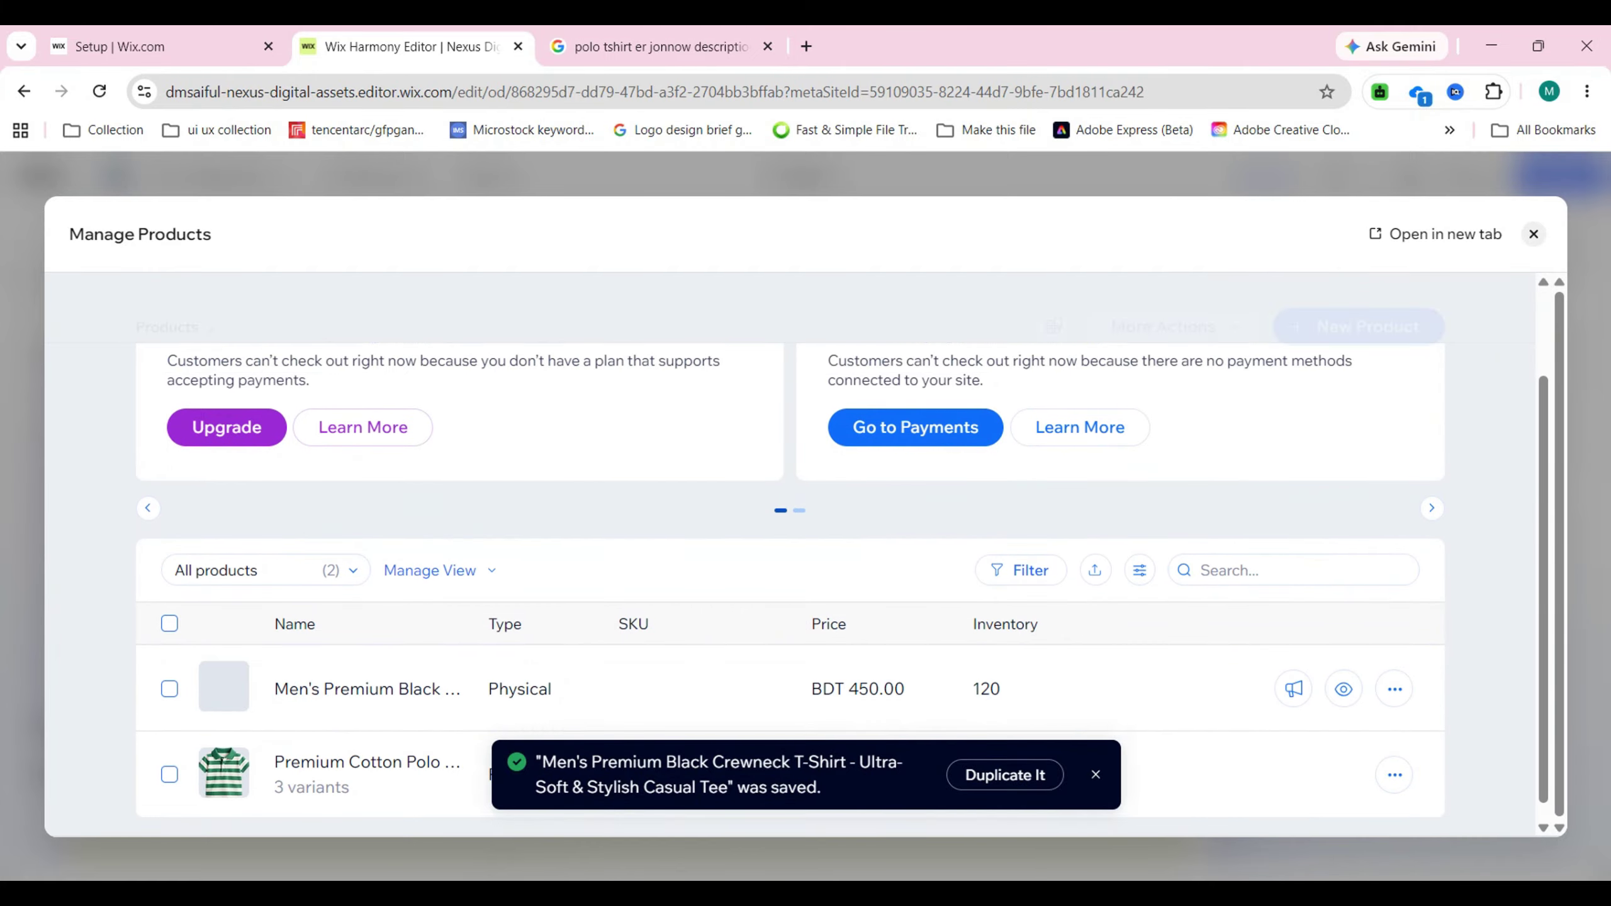
scroll(790, 660, up, 2)
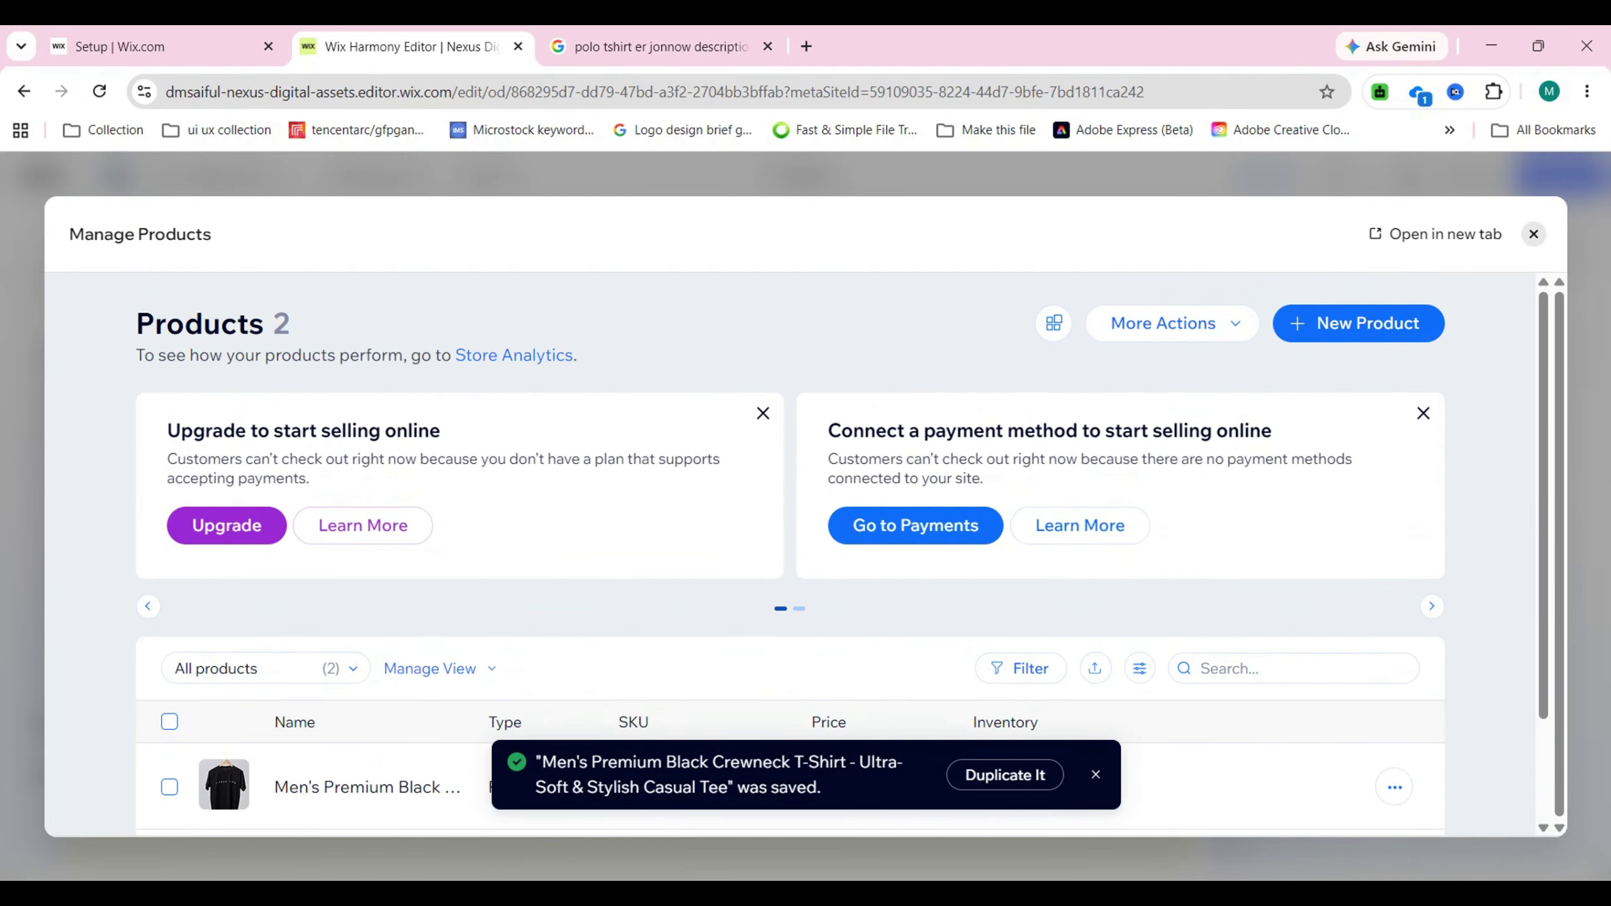
click(1533, 234)
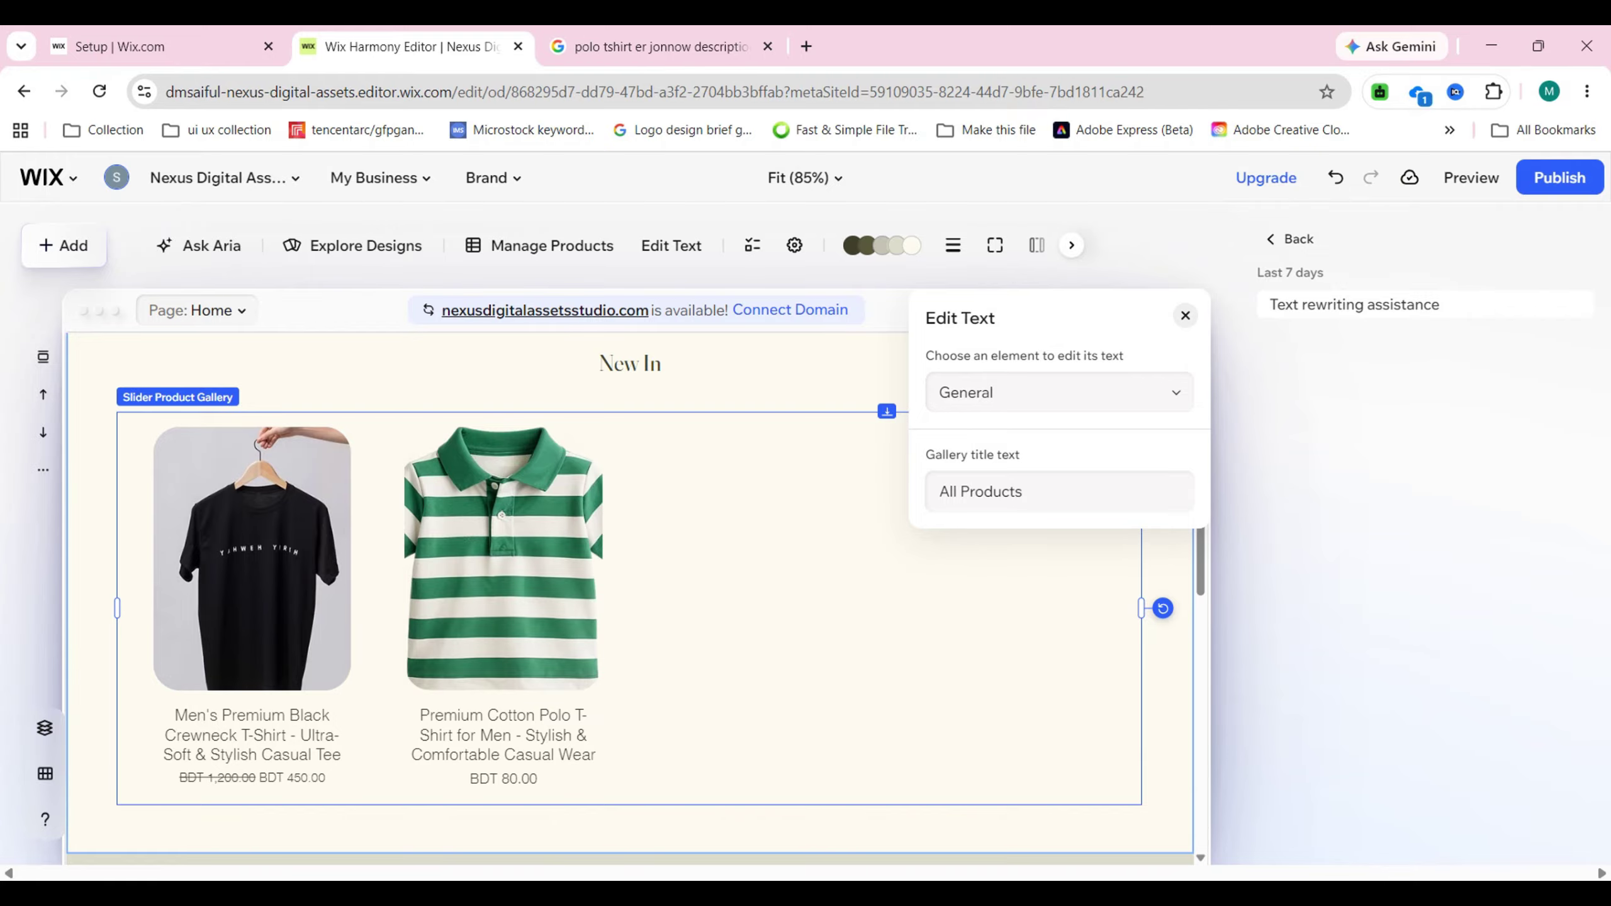
- Examine the home page from the product gallery to the footer, including the wording of the footer's copyright text
scroll(628, 736, down, 3)
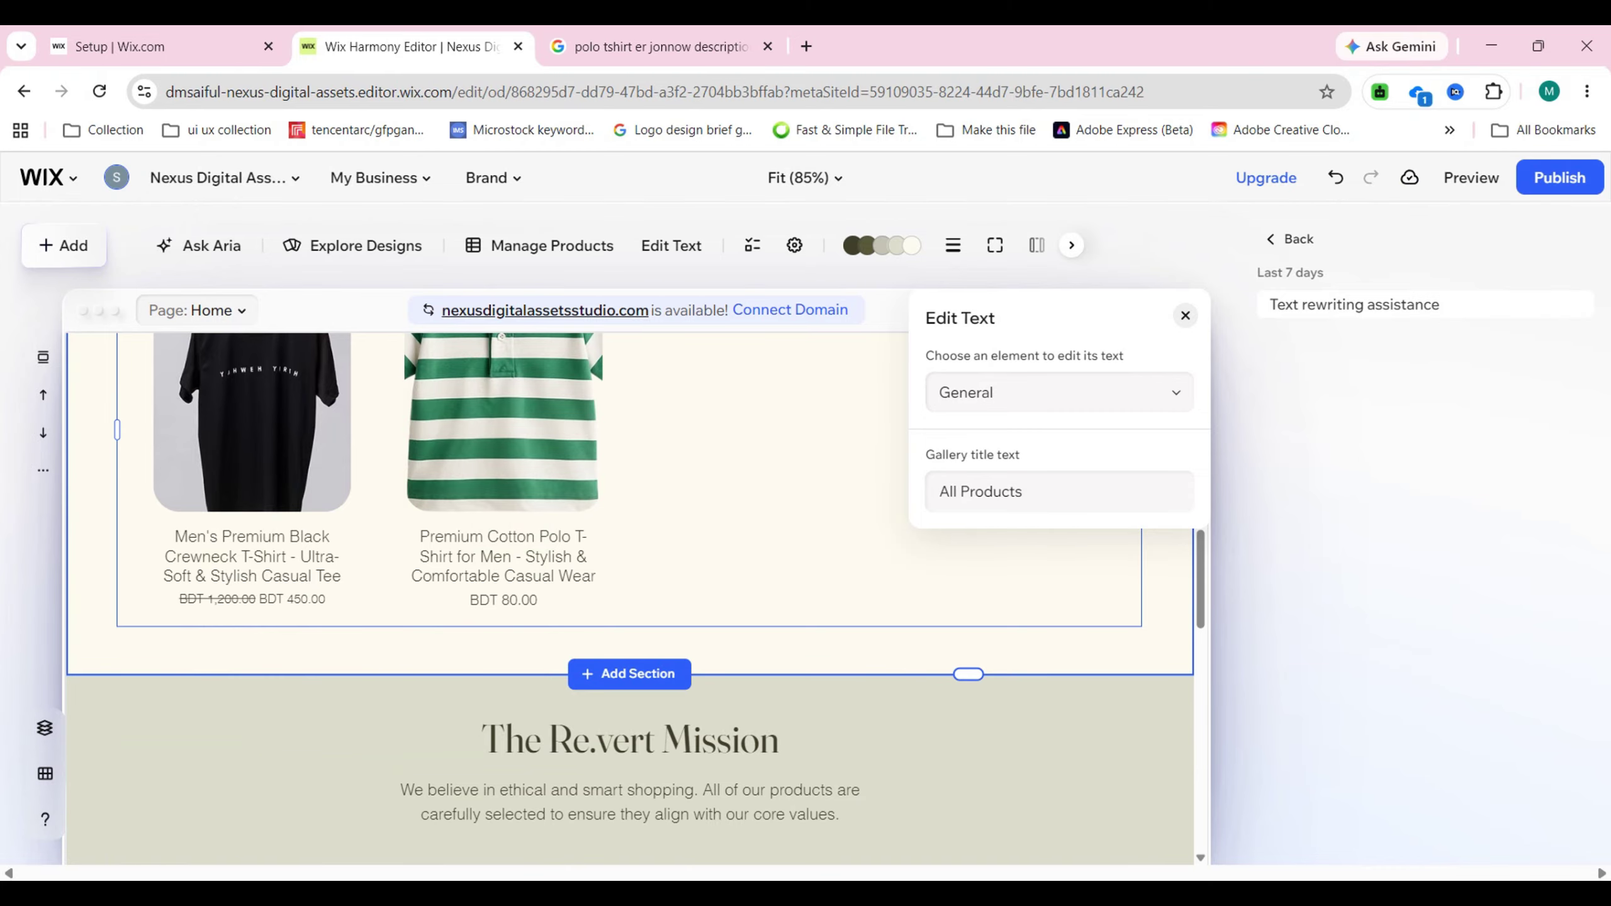
scroll(628, 596, down, 3)
scroll(628, 596, up, 10)
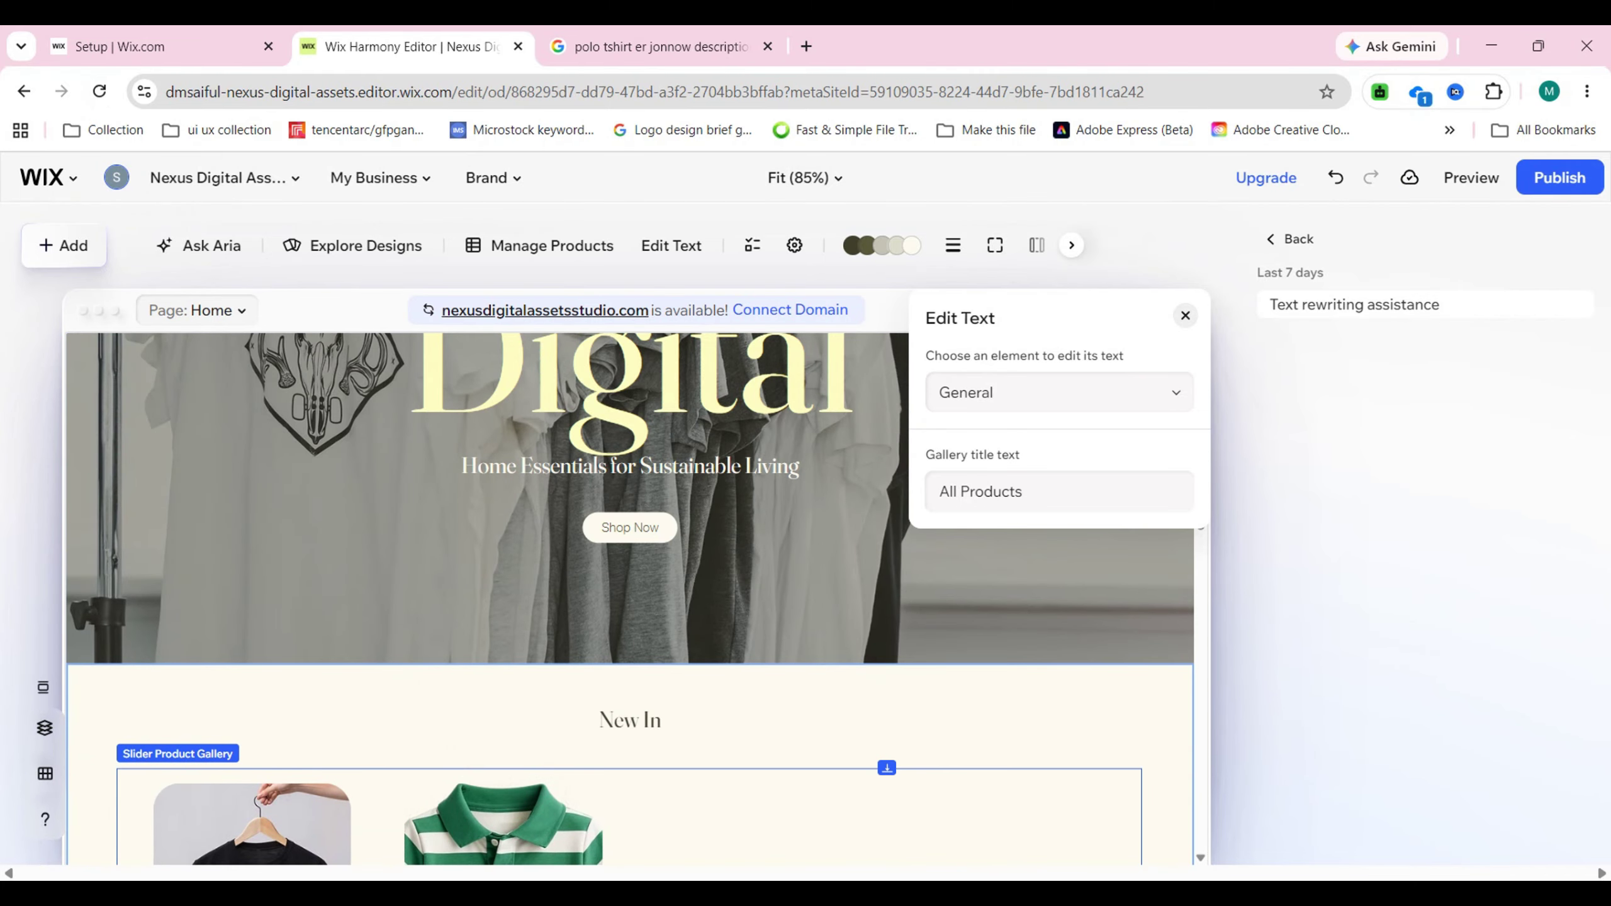
scroll(628, 597, down, 10)
scroll(853, 784, down, 5)
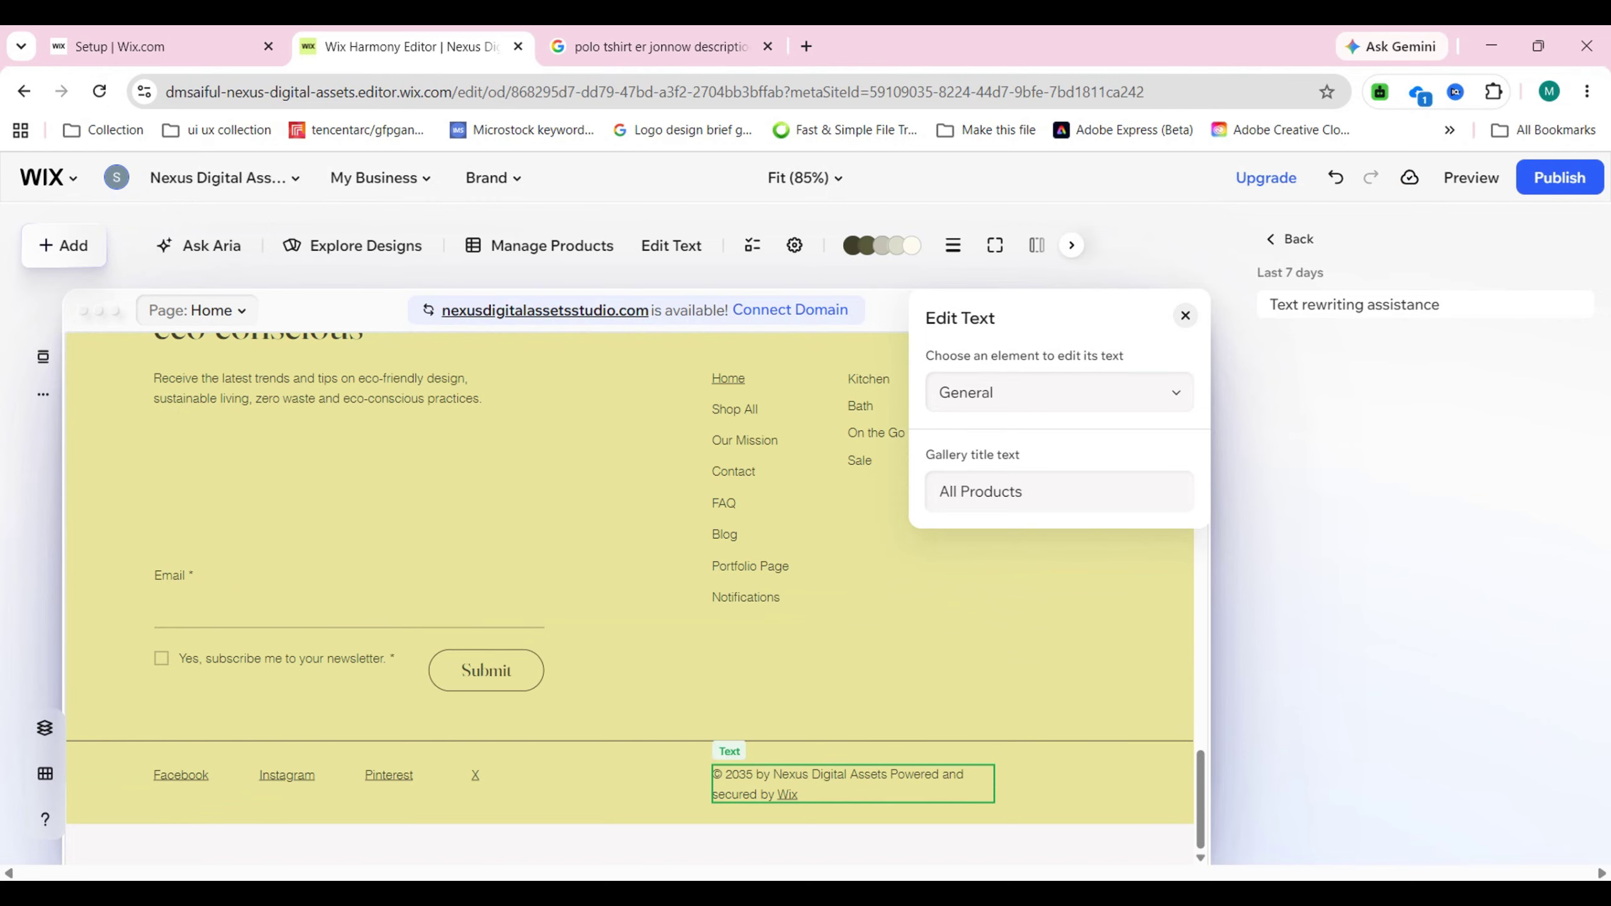
click(872, 774)
double_click(872, 775)
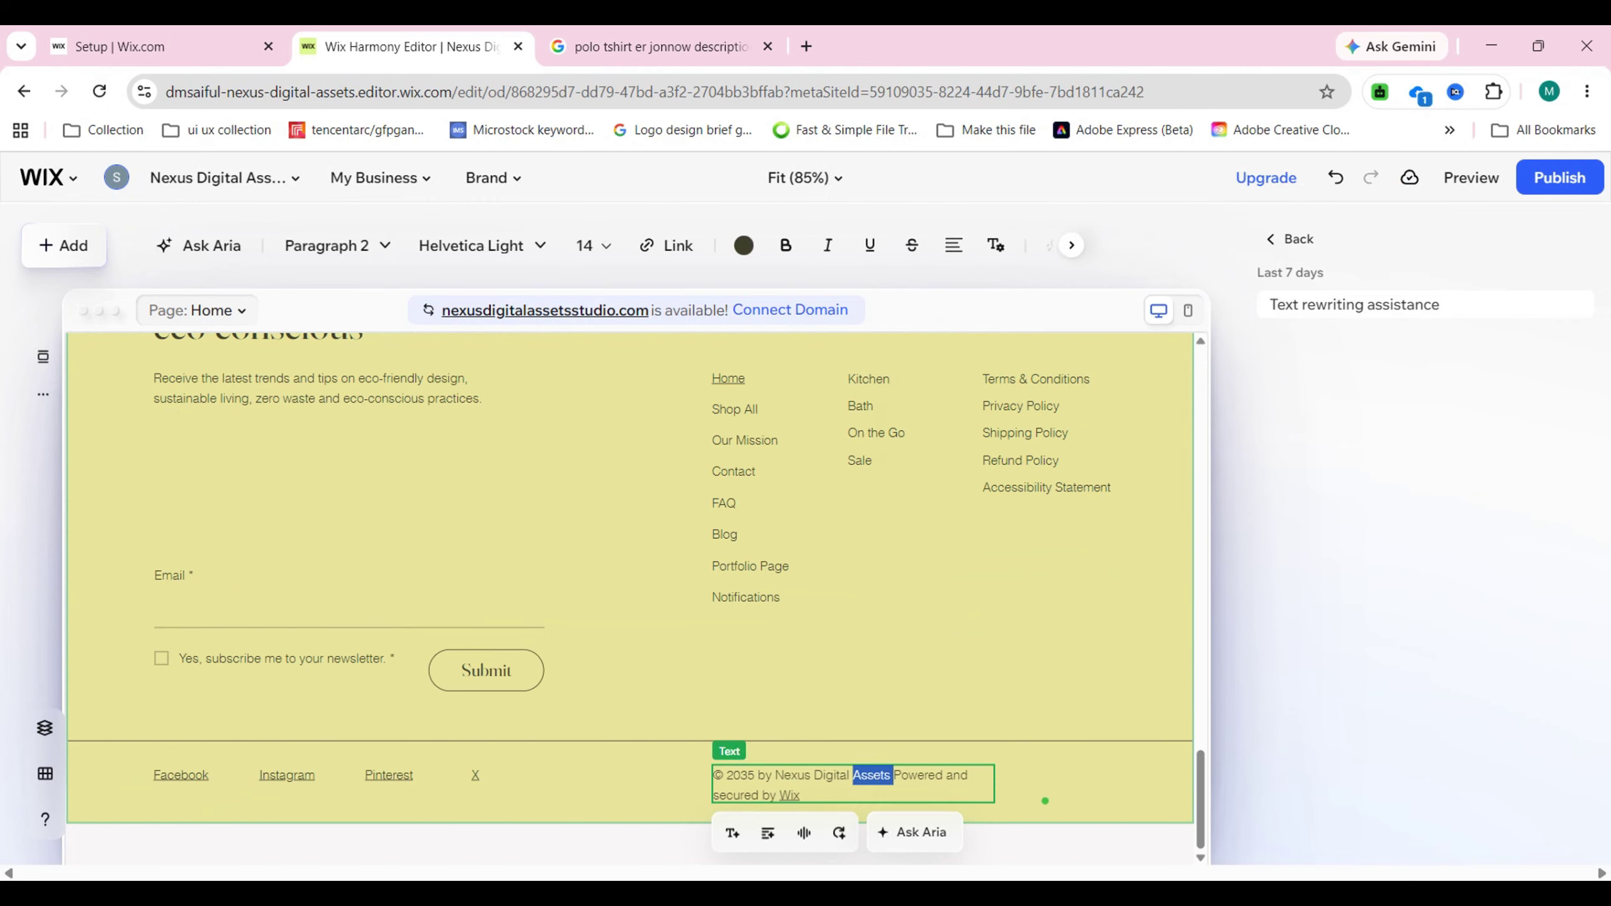
double_click(792, 774)
drag(793, 775, 884, 775)
click(884, 774)
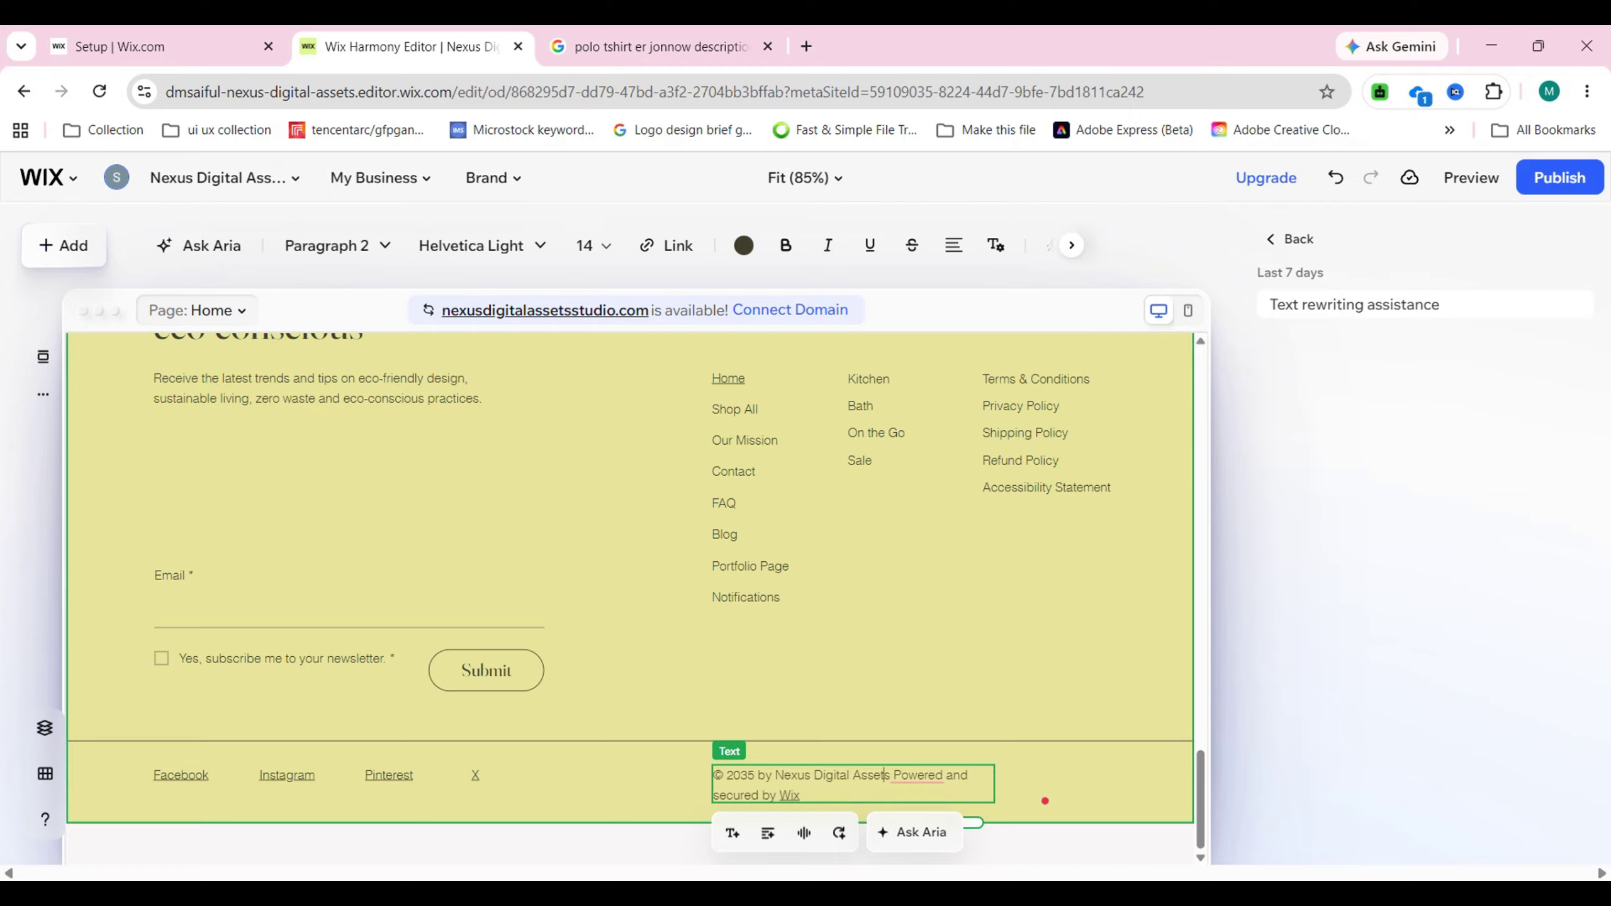
click(1045, 801)
- Publish the site with its latest changes to its current wixsite.com domain, opening the existing live page in a separate tab
scroll(1044, 801, up, 15)
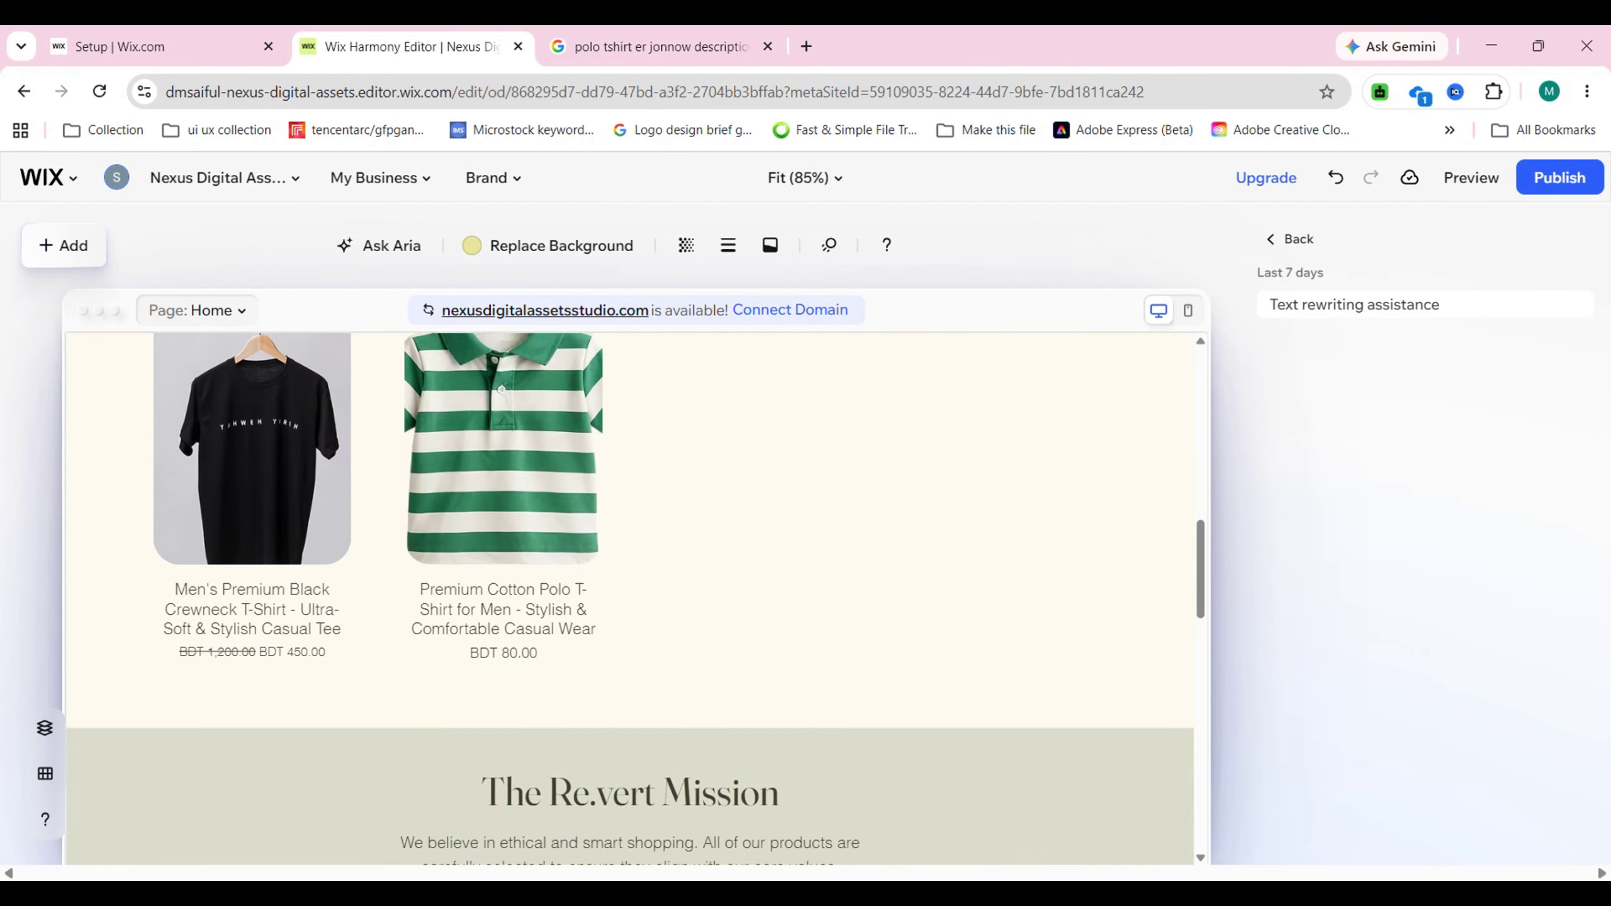
scroll(786, 667, down, 3)
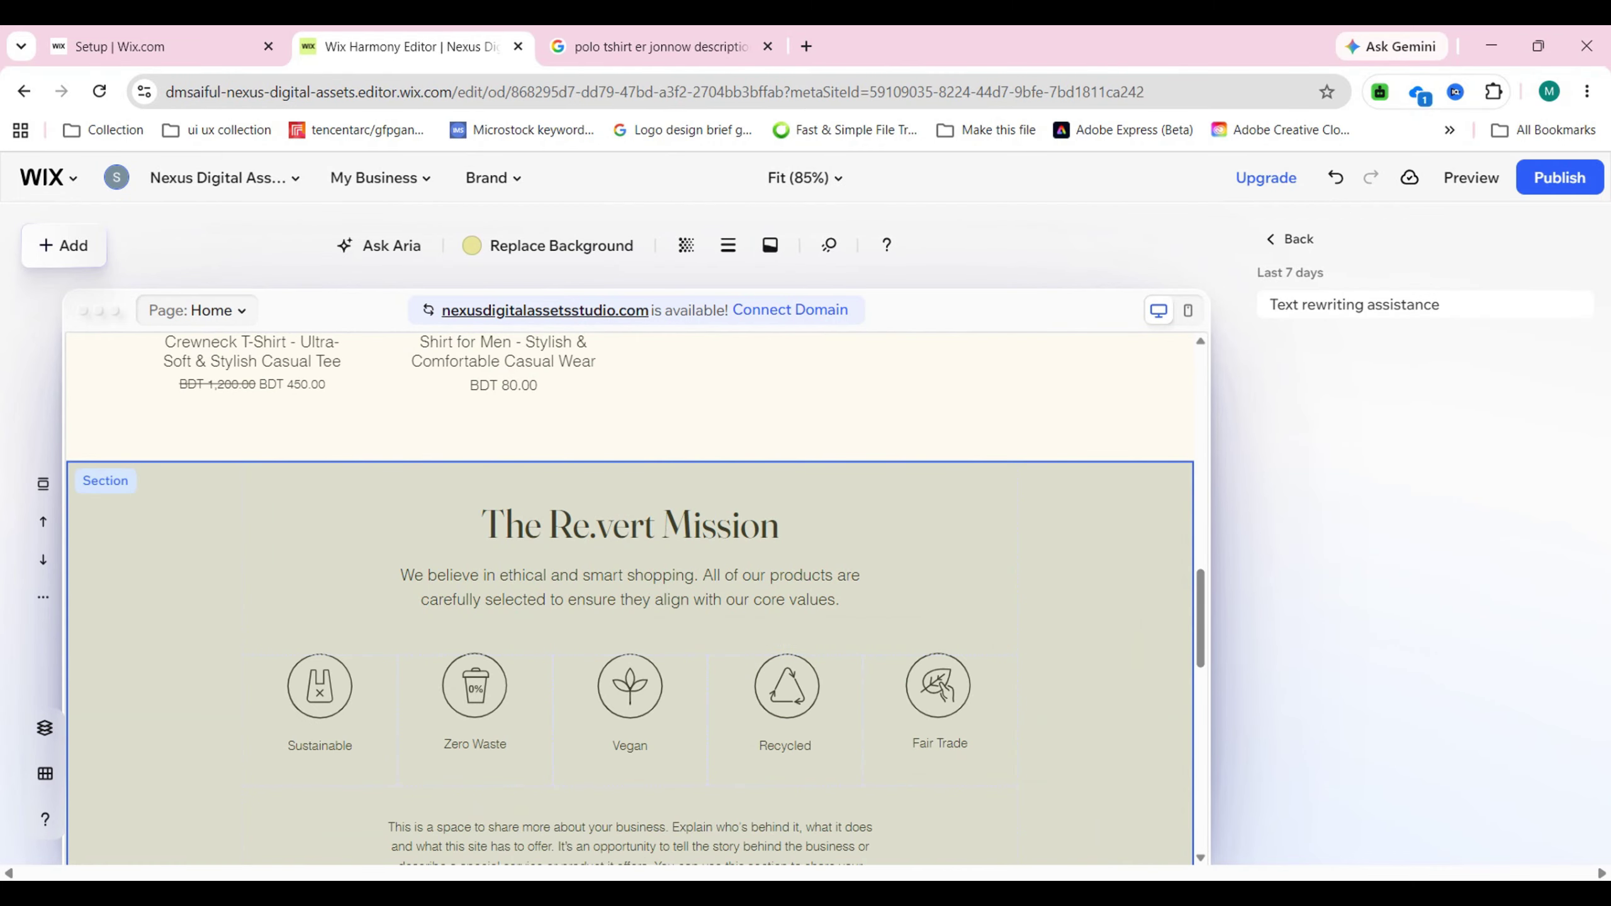
scroll(635, 597, up, 15)
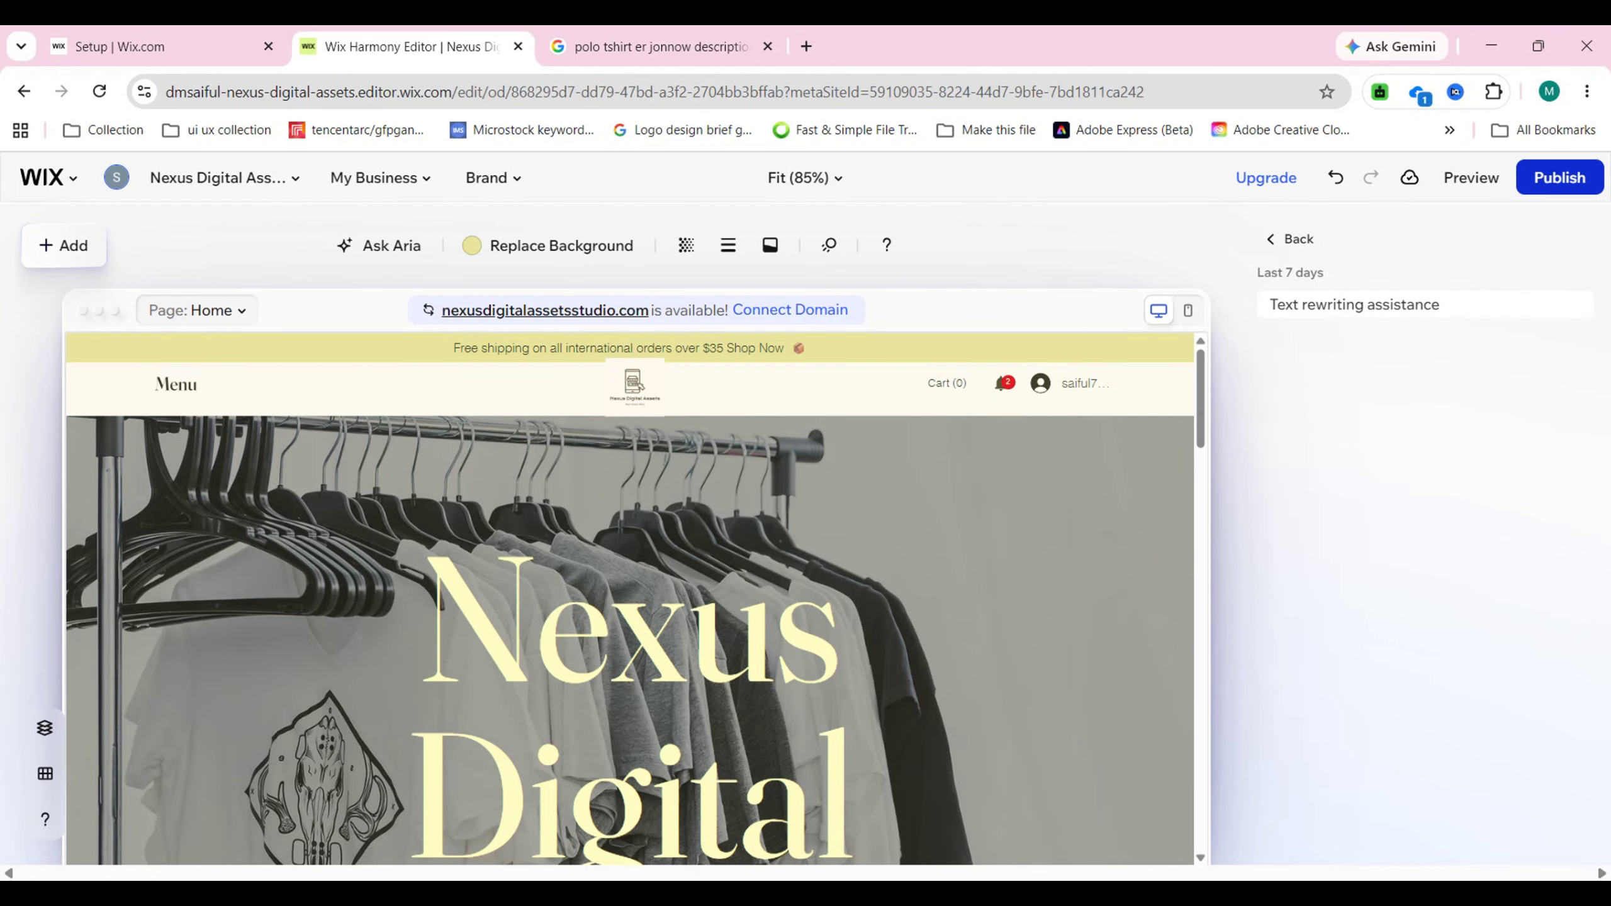
click(1558, 176)
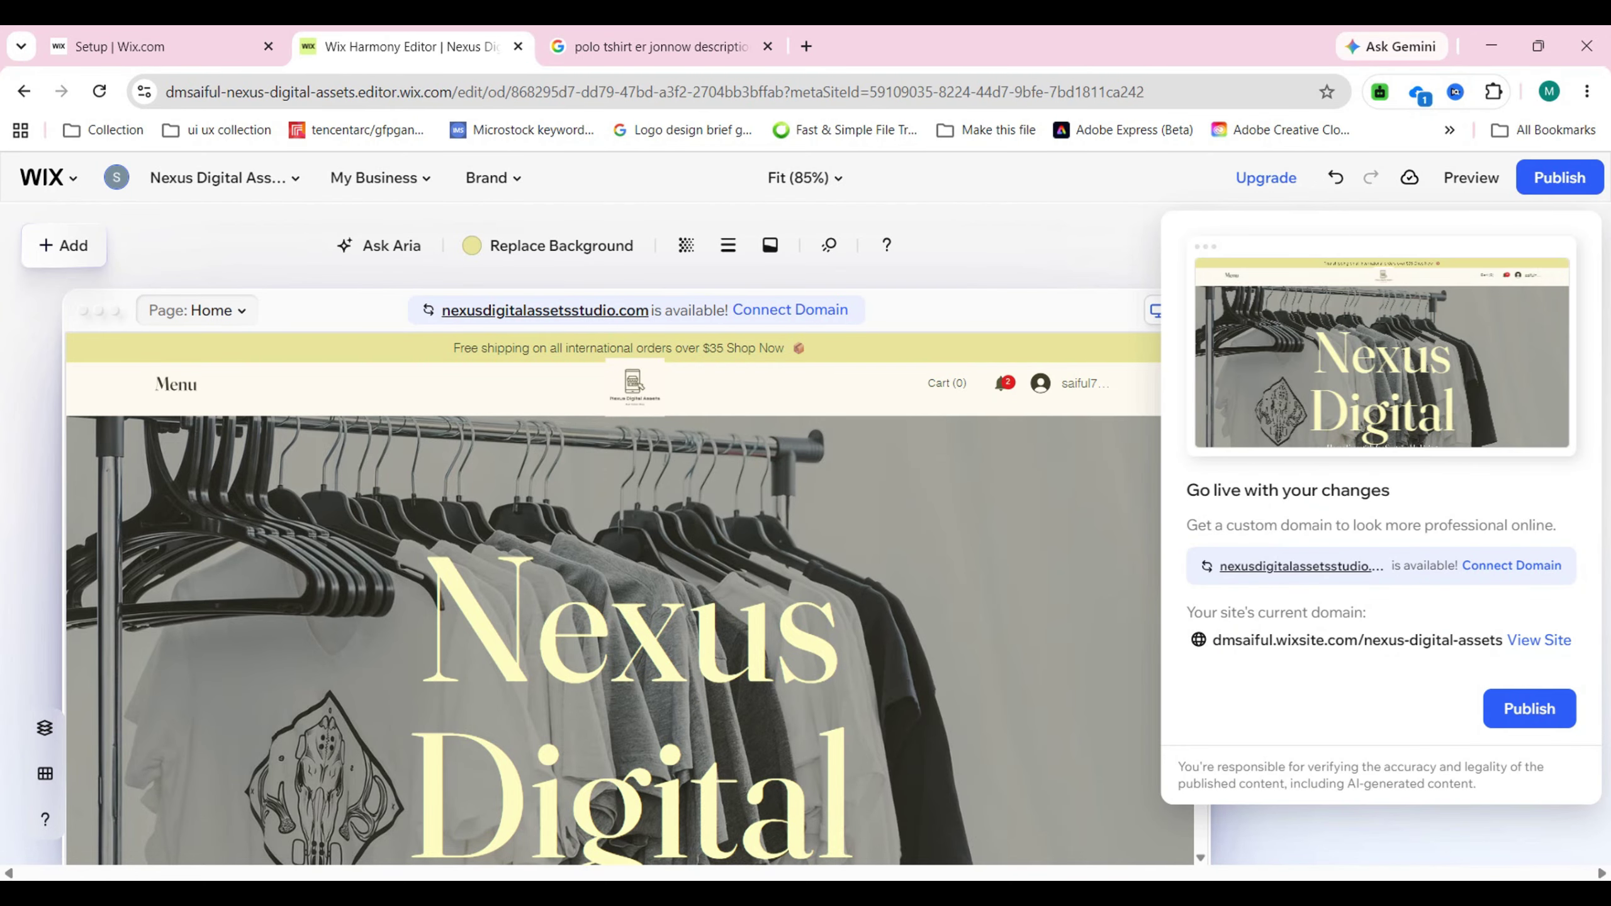
click(1538, 639)
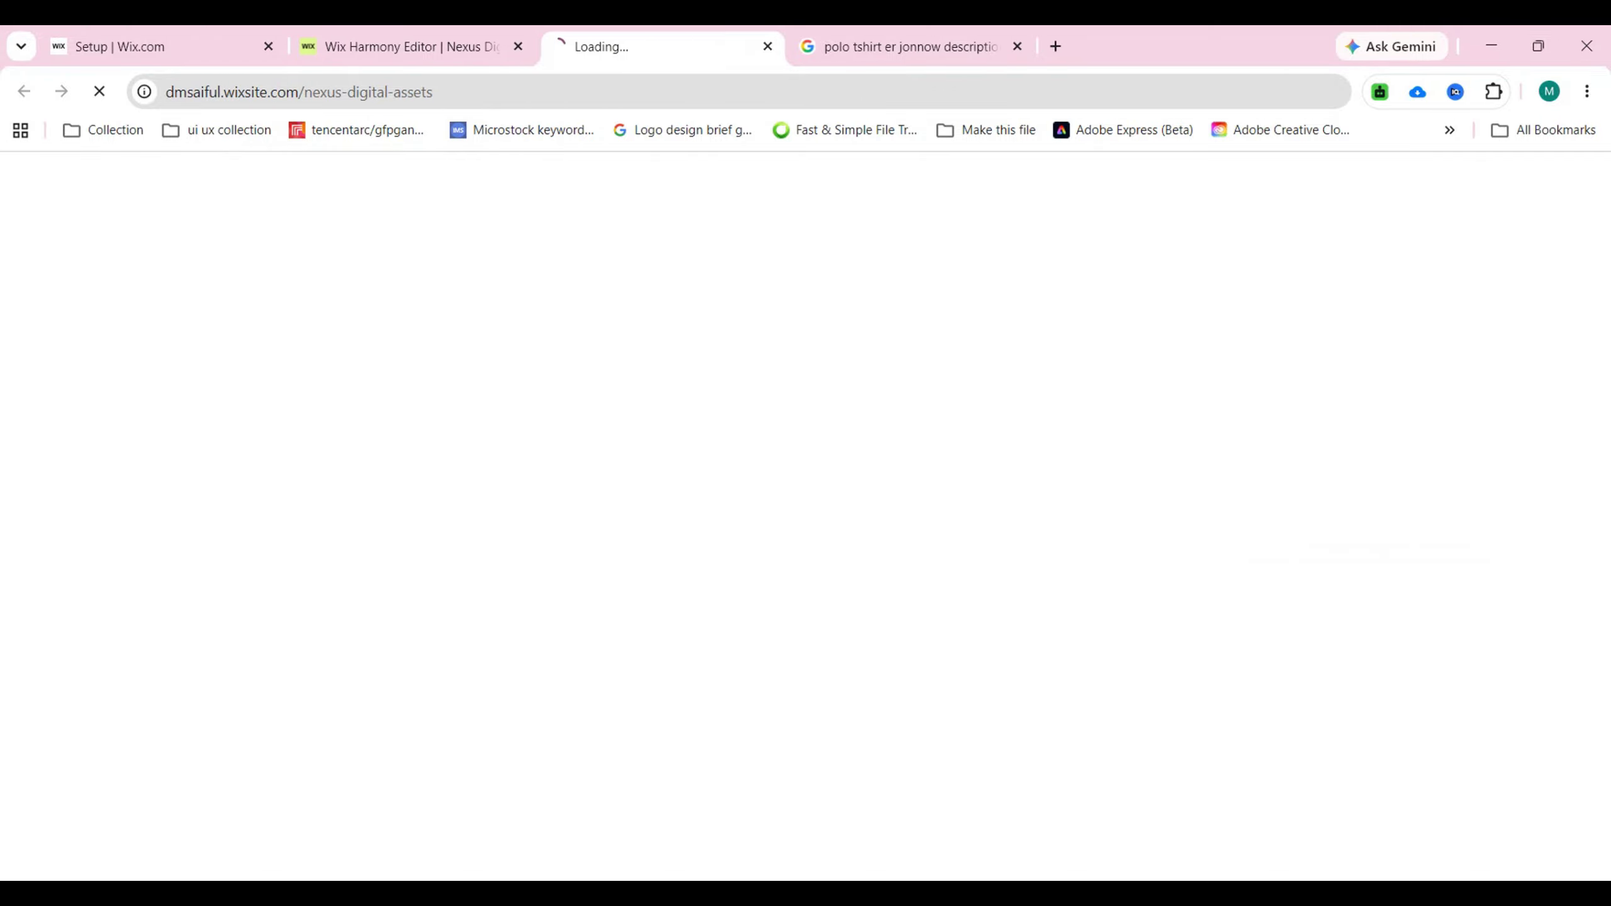
click(412, 47)
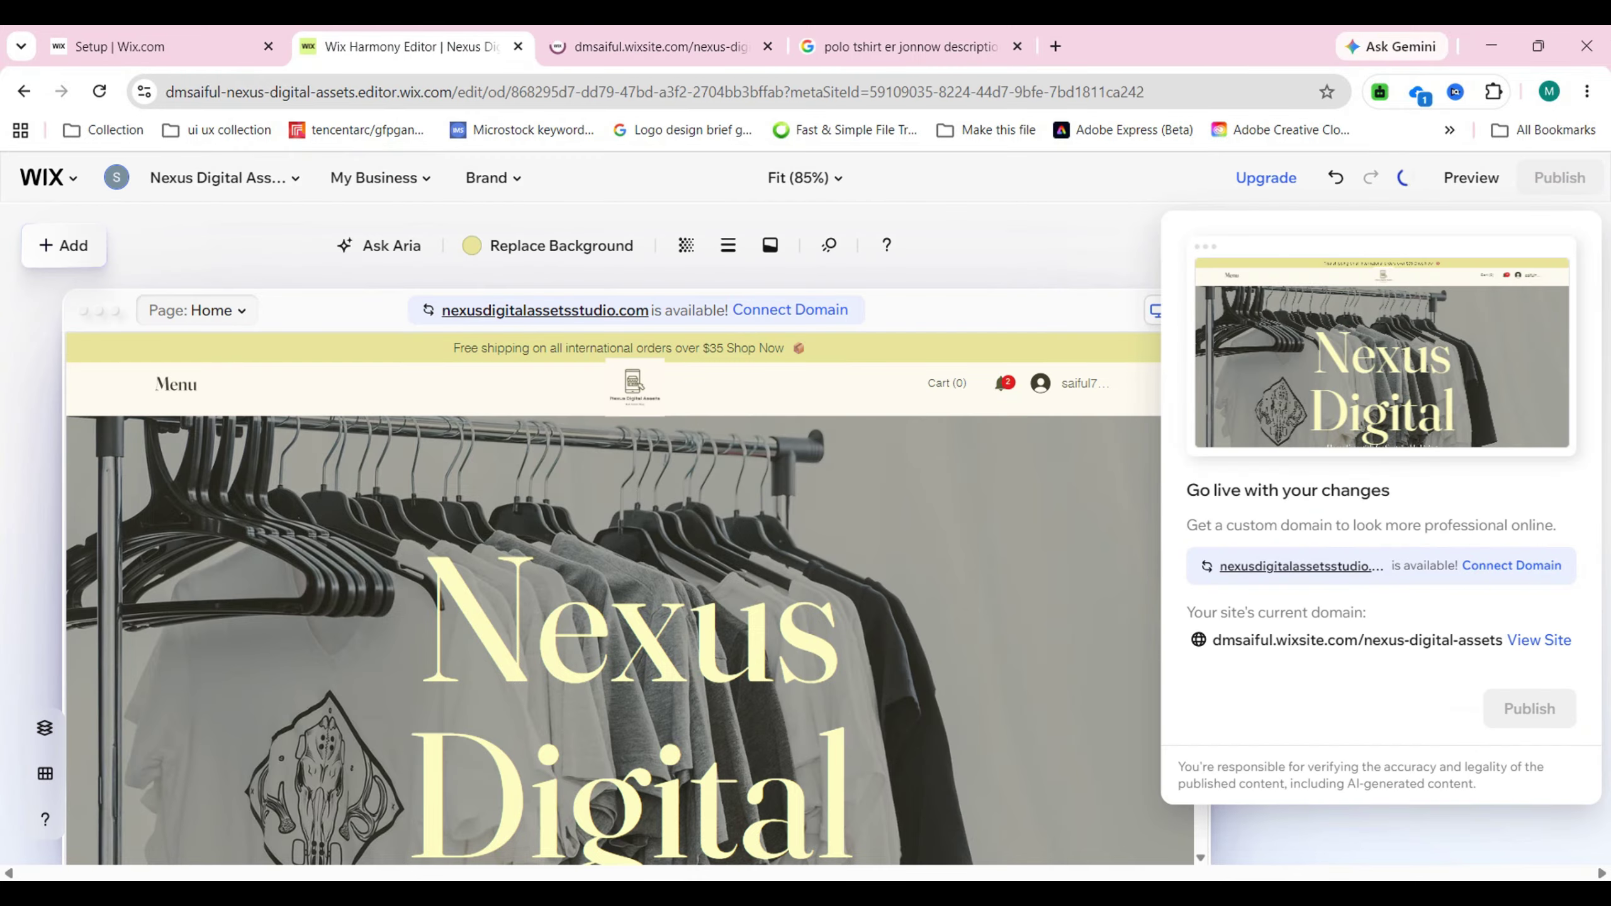
click(1529, 709)
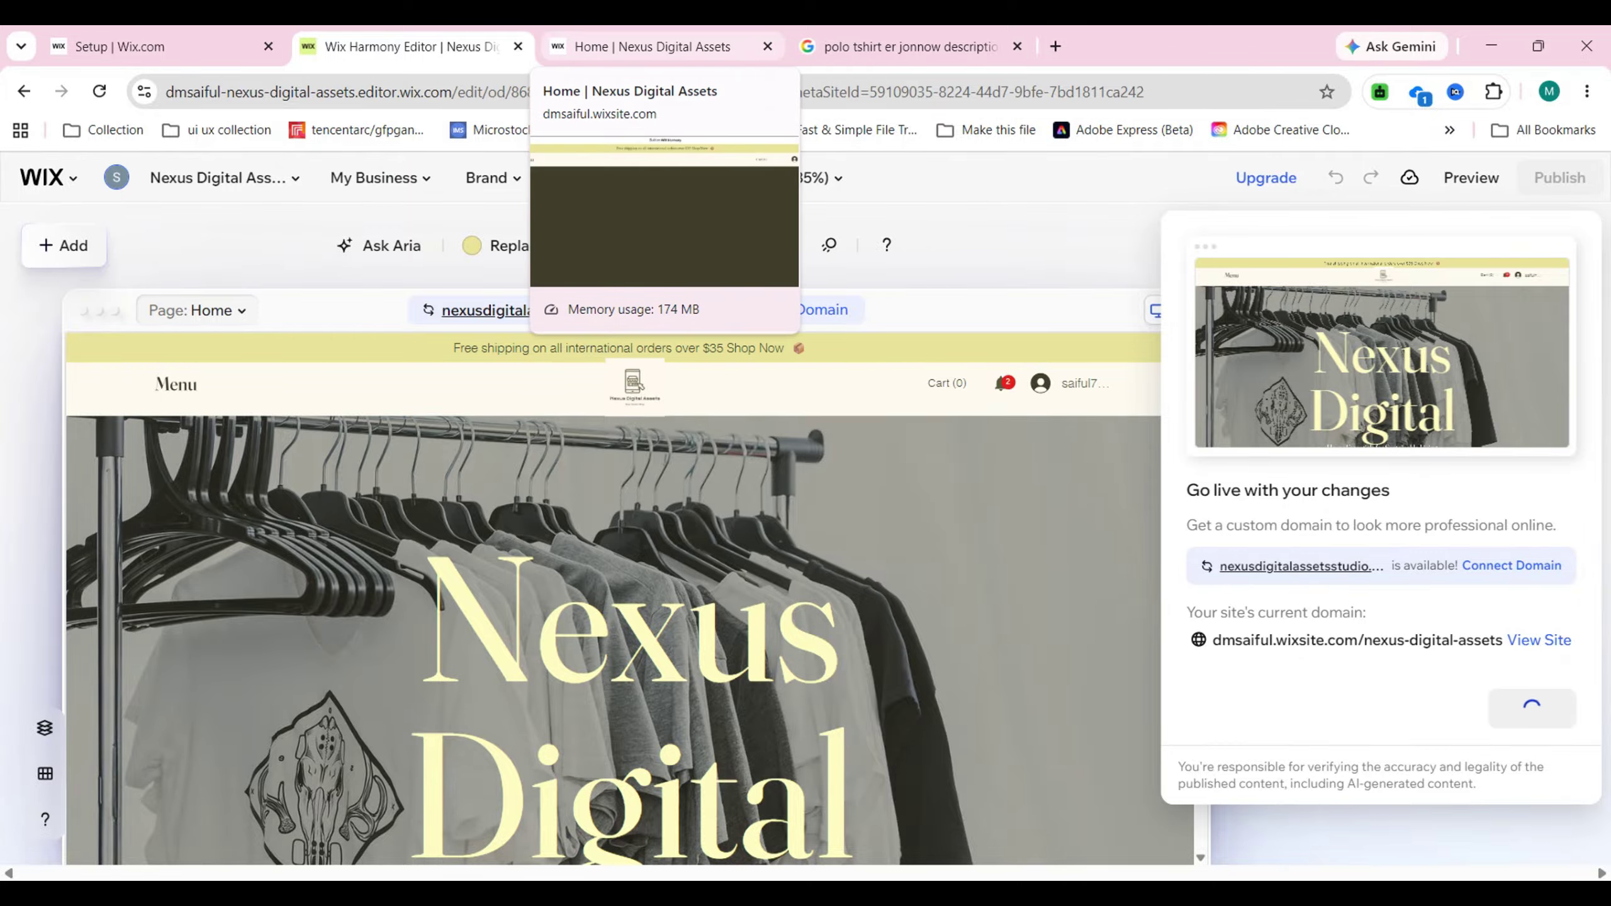
- Open the newly published site in a fresh tab, and close the outdated live page and the polo T-shirt search tab
click(659, 46)
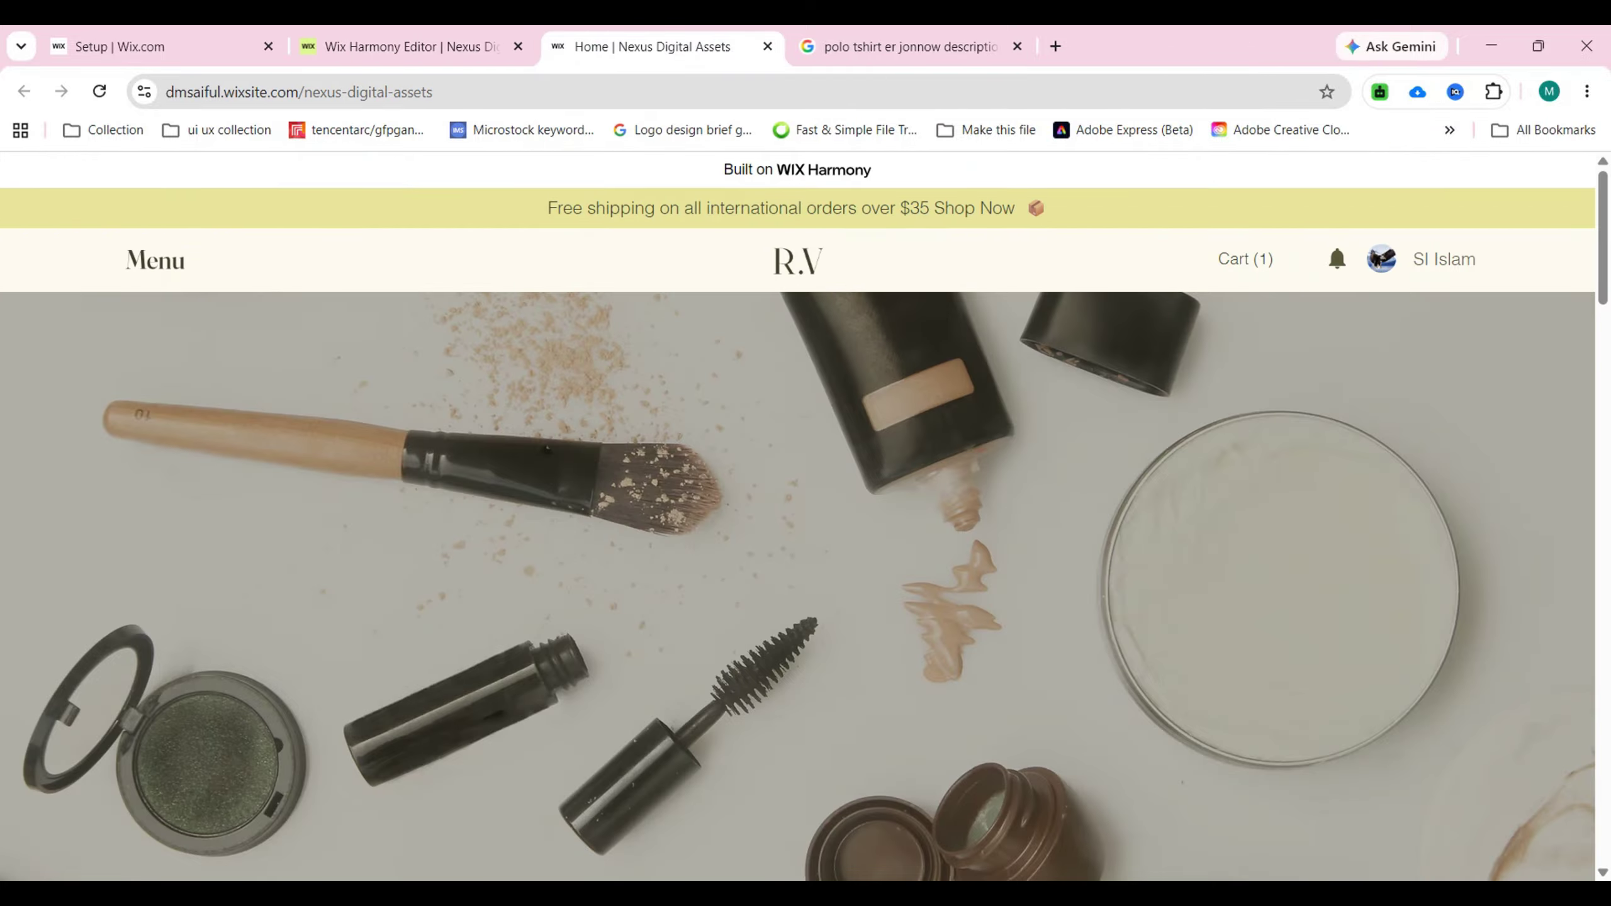
key(ctrl+shift+Tab)
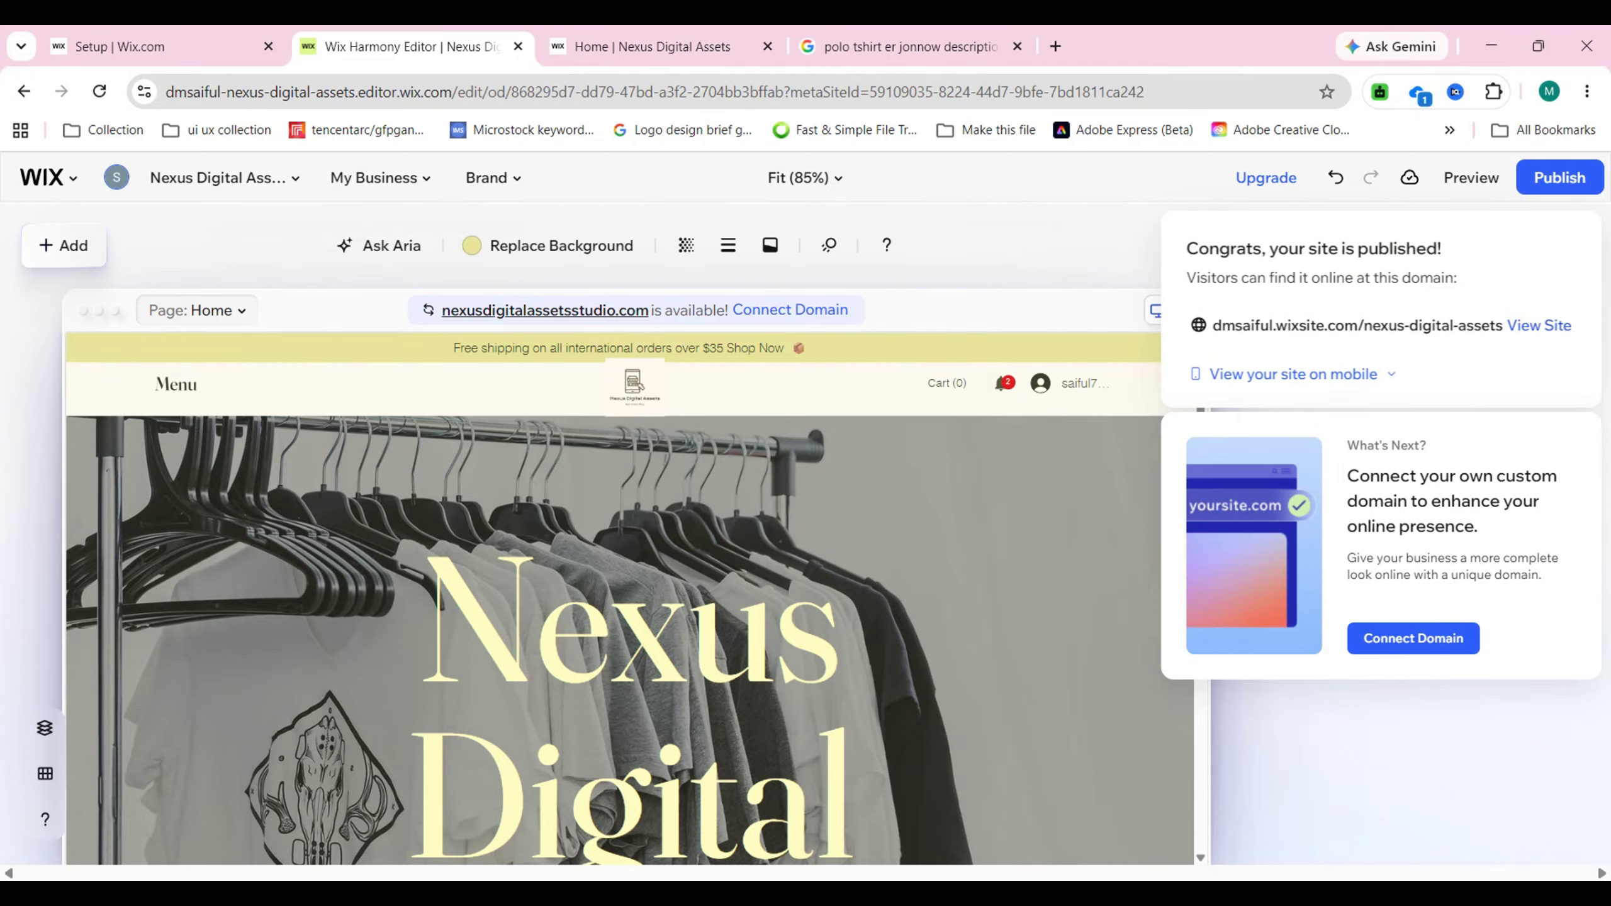
click(1539, 325)
click(979, 46)
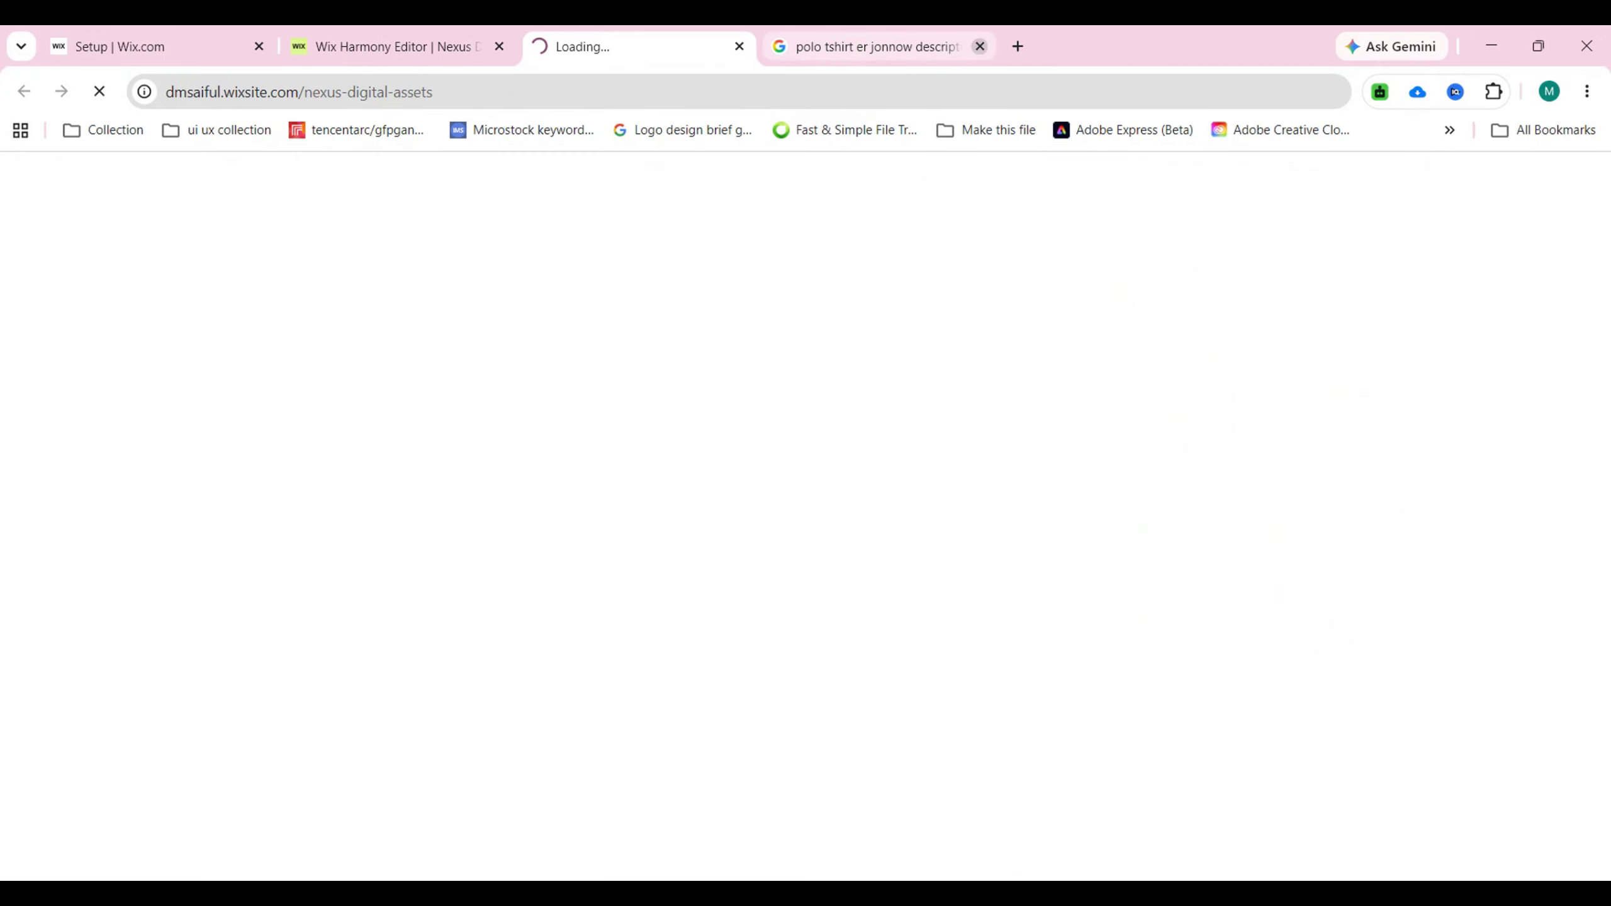
click(980, 47)
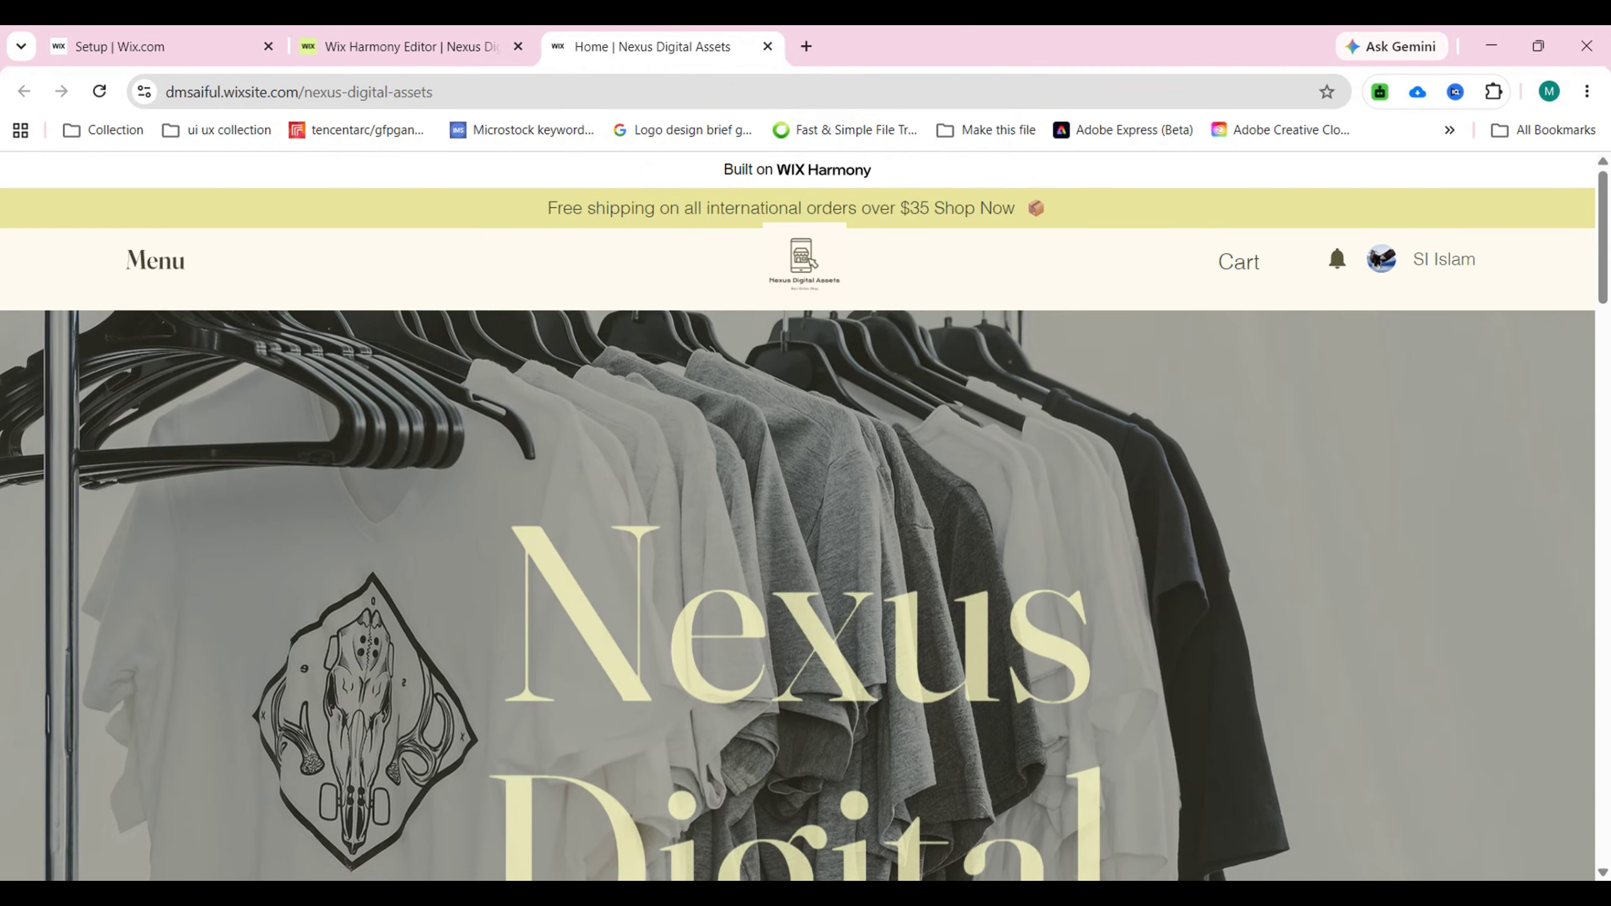
- Examine the published home page from the hero banner down to the business description and newsletter sections, returning to the header
scroll(797, 526, down, 15)
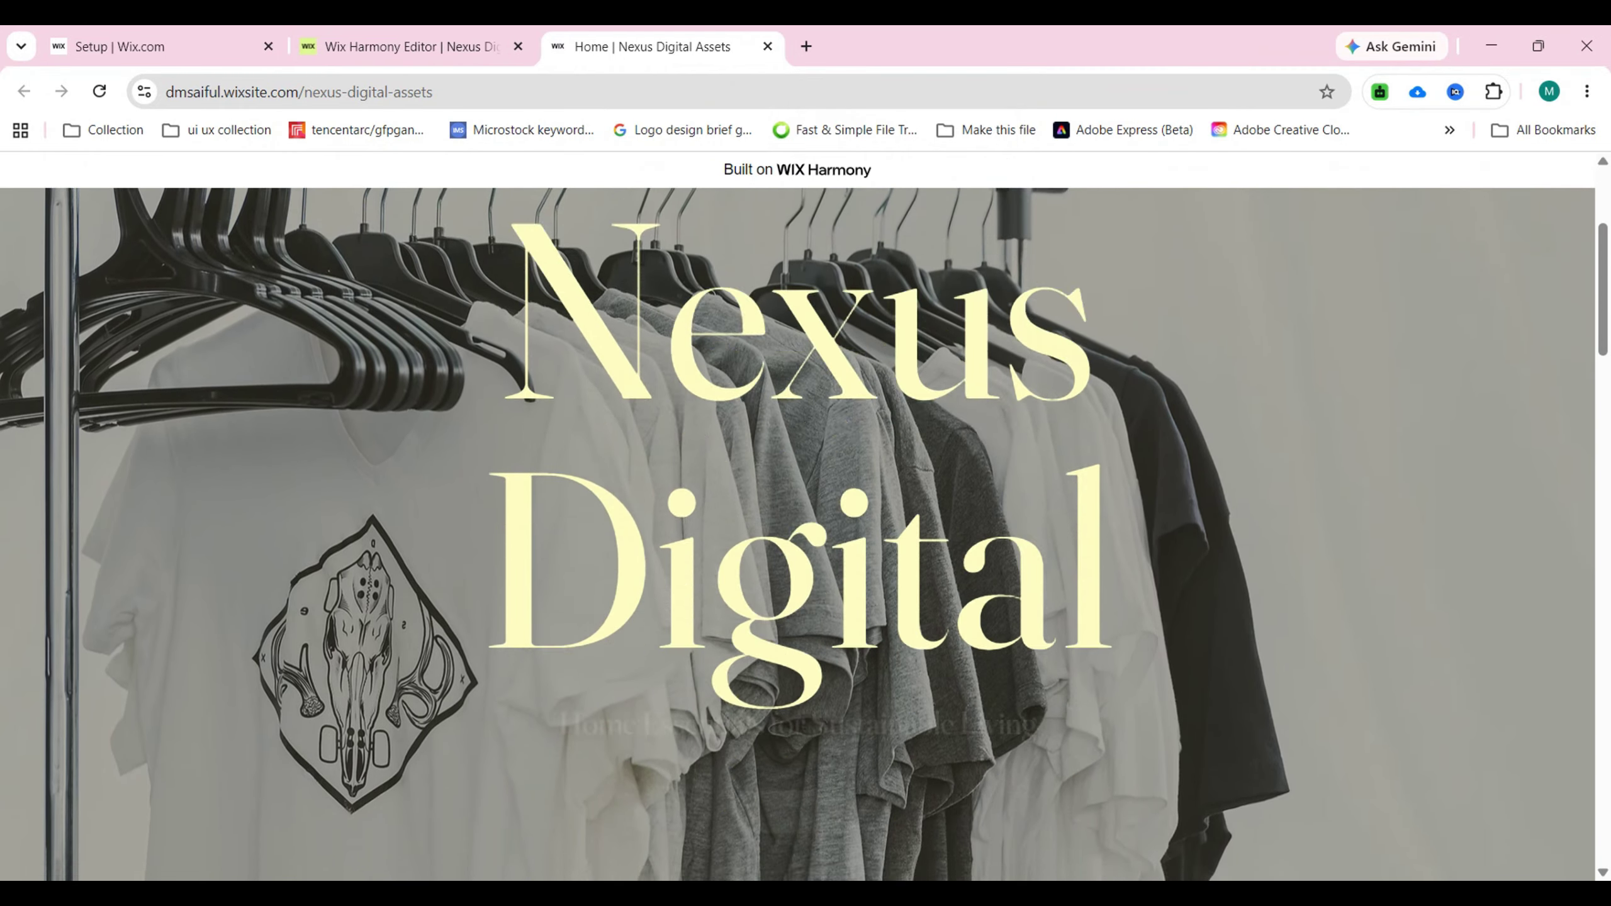
scroll(967, 530, down, 15)
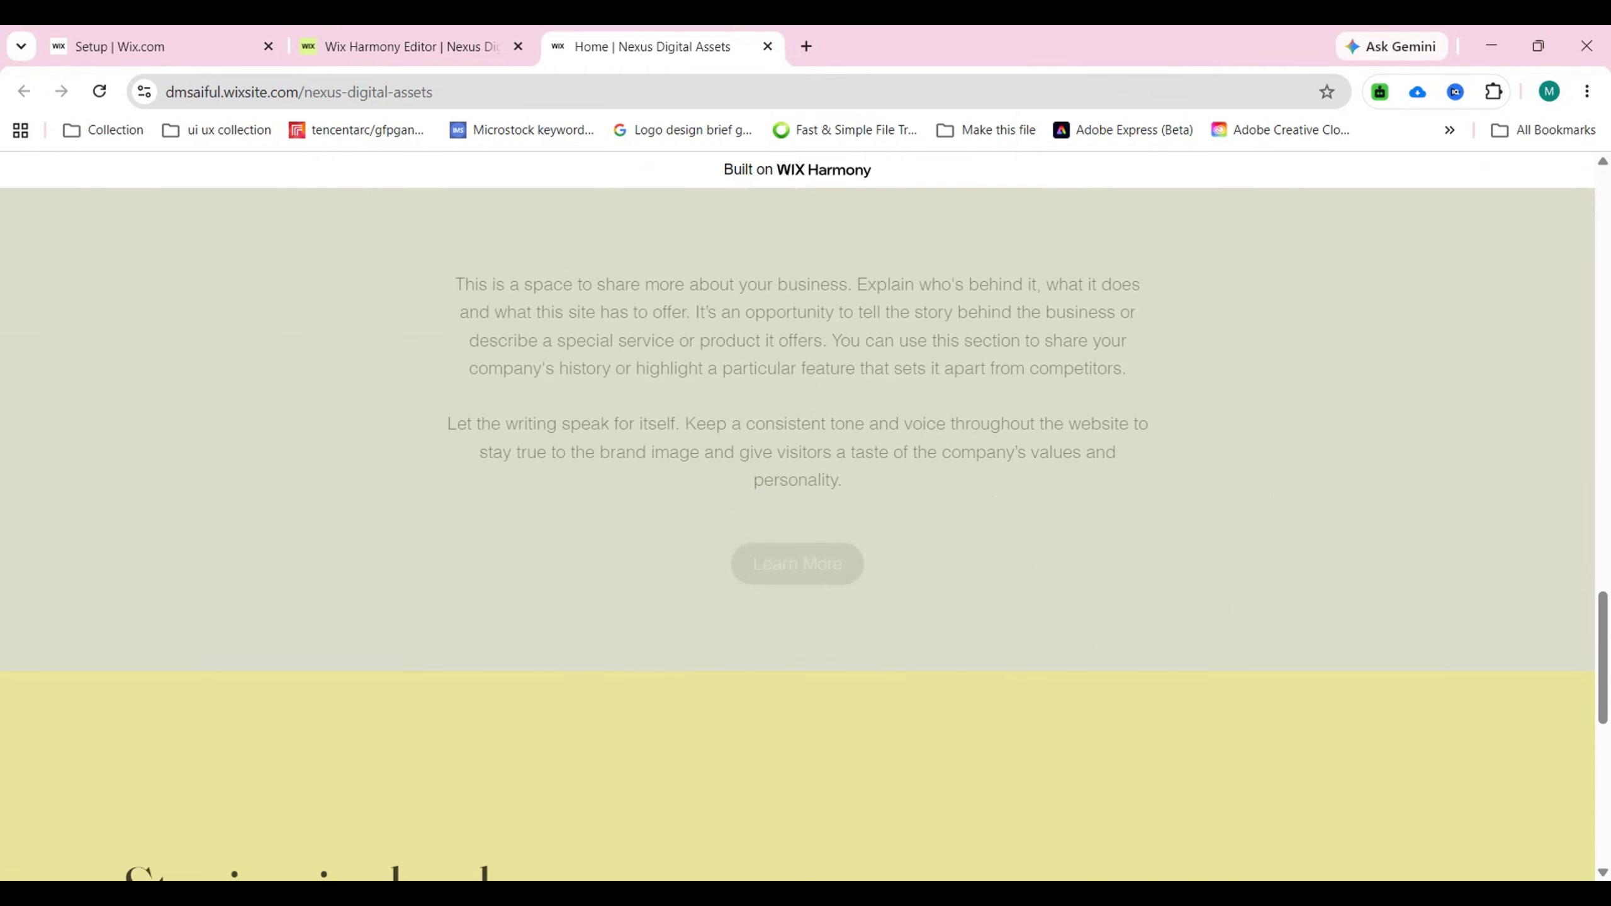
scroll(967, 530, up, 20)
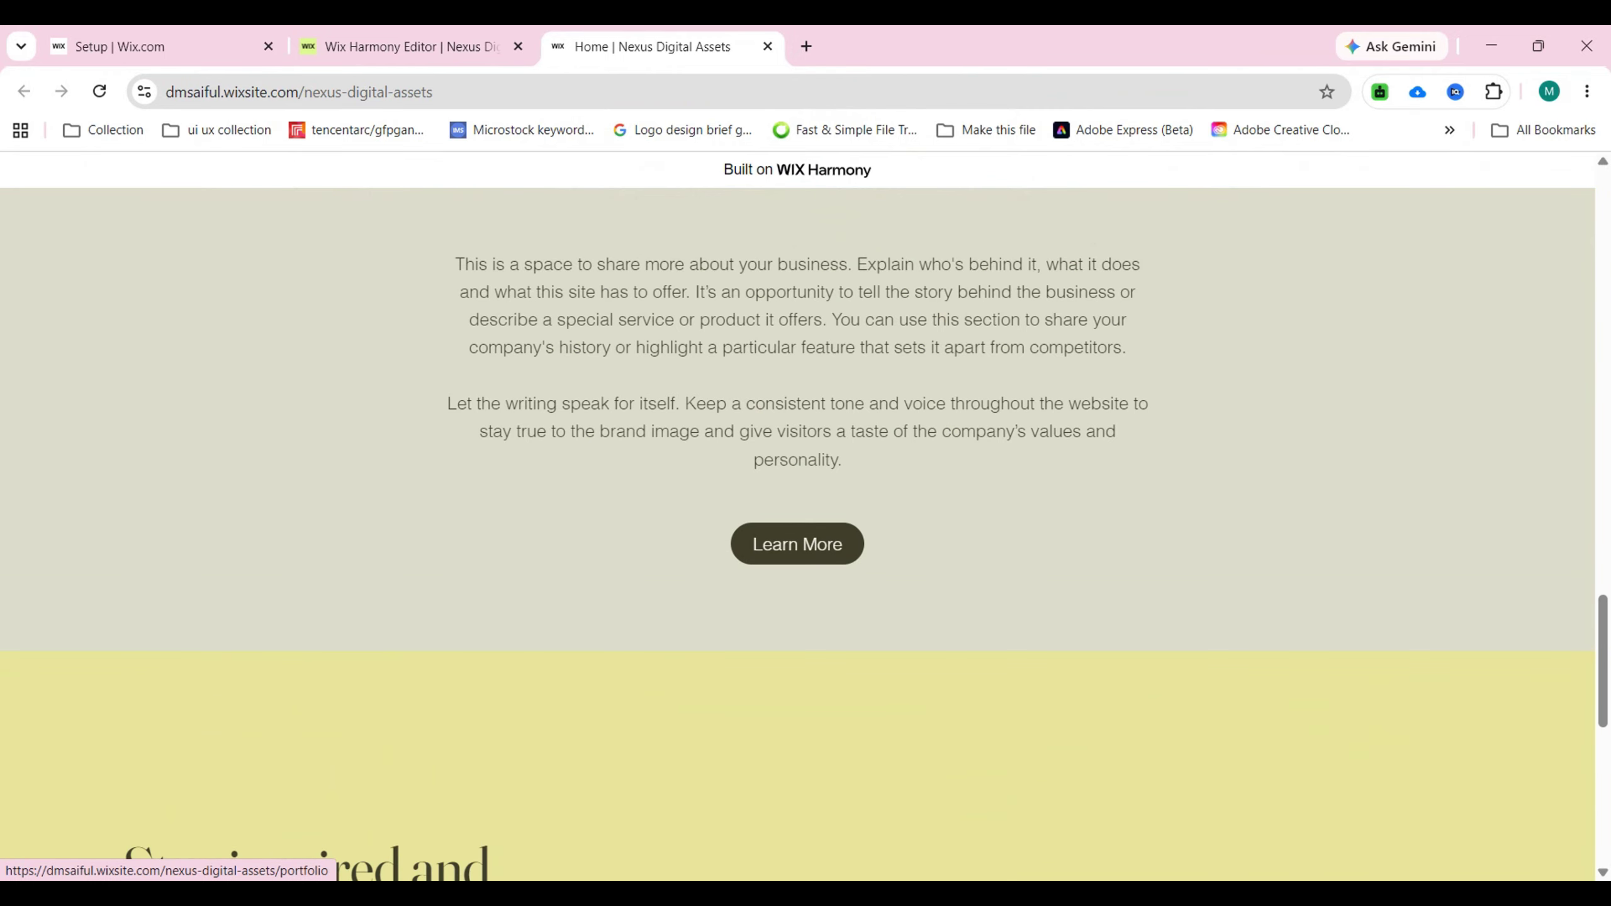
scroll(797, 533, up, 2)
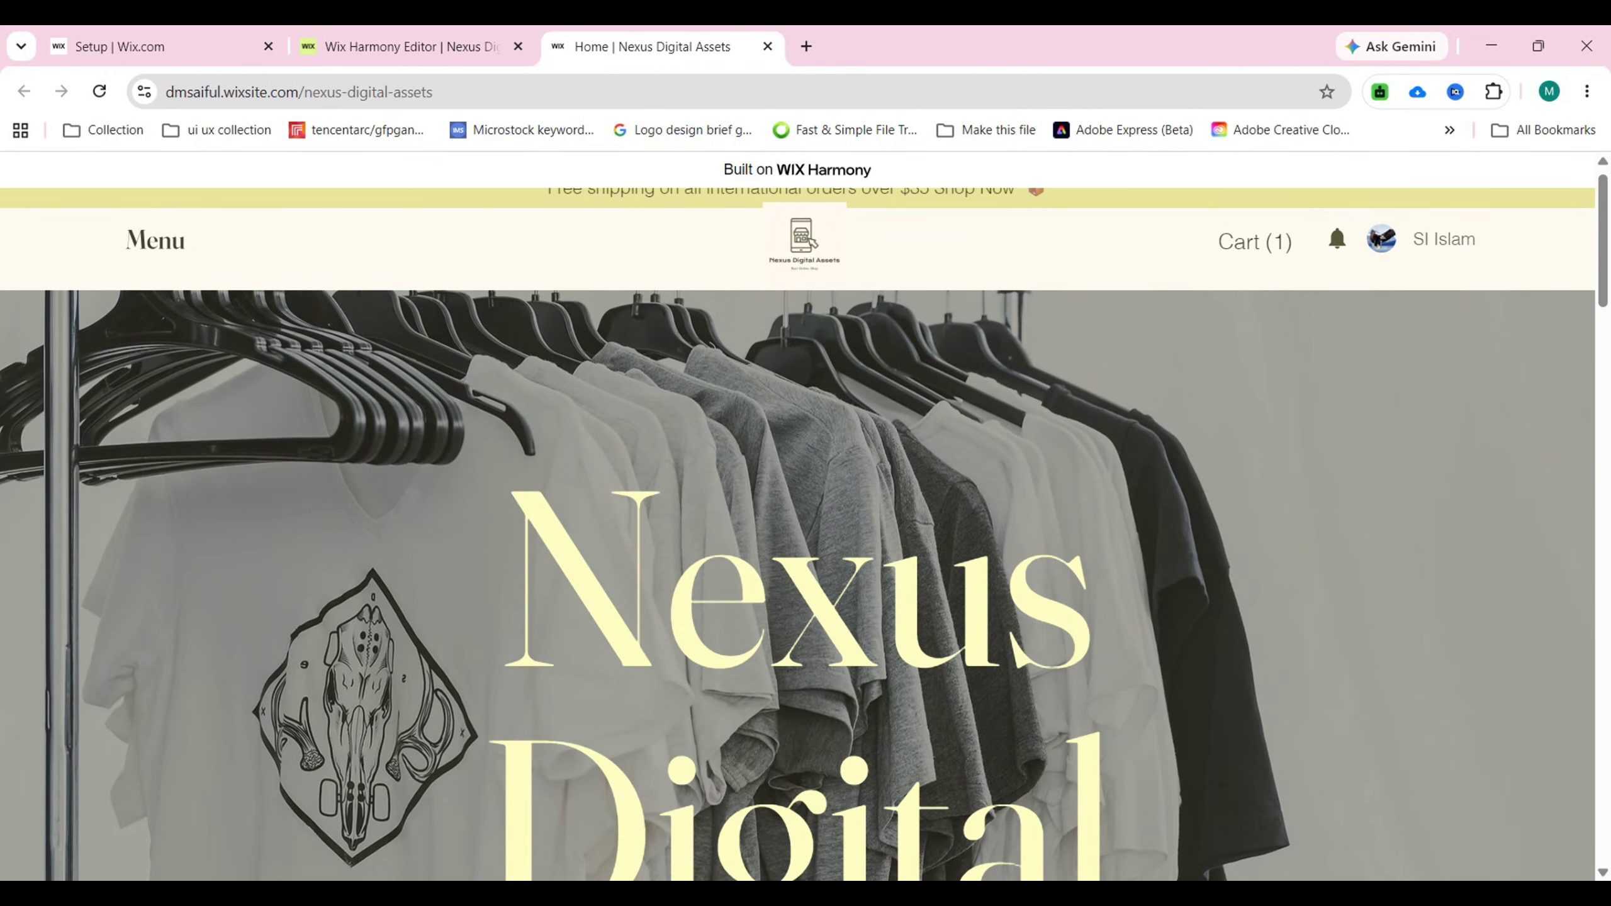